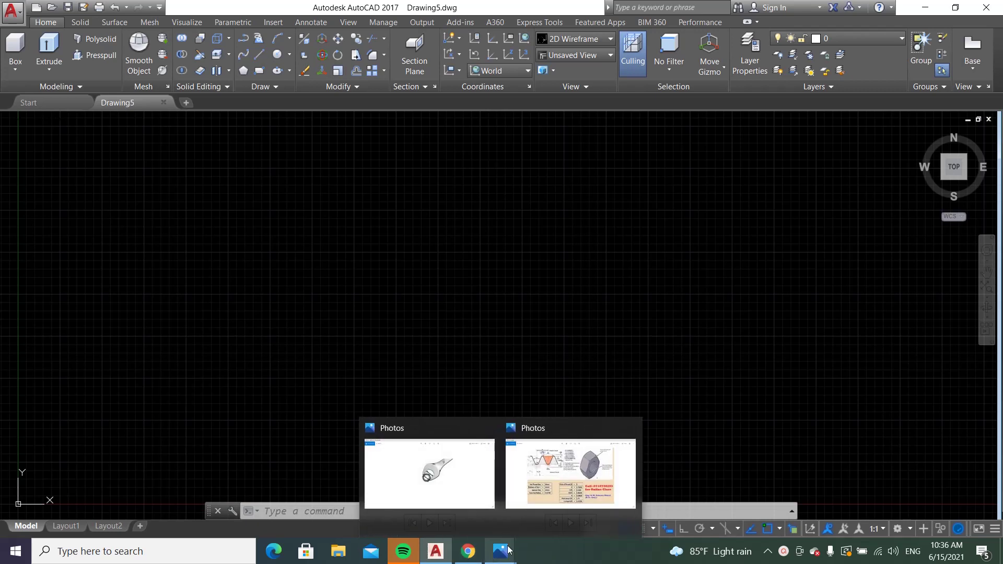
Review the nut and wrench reference images in Photos, then return to AutoCAD
{"action": "left_click", "coordinate": [537, 495]}
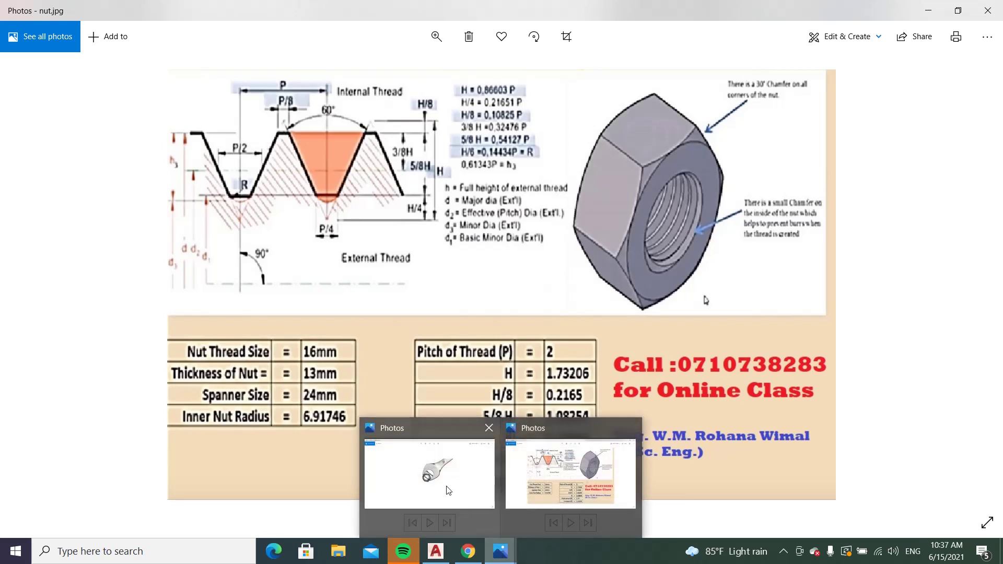
{"action": "left_click", "coordinate": [448, 490]}
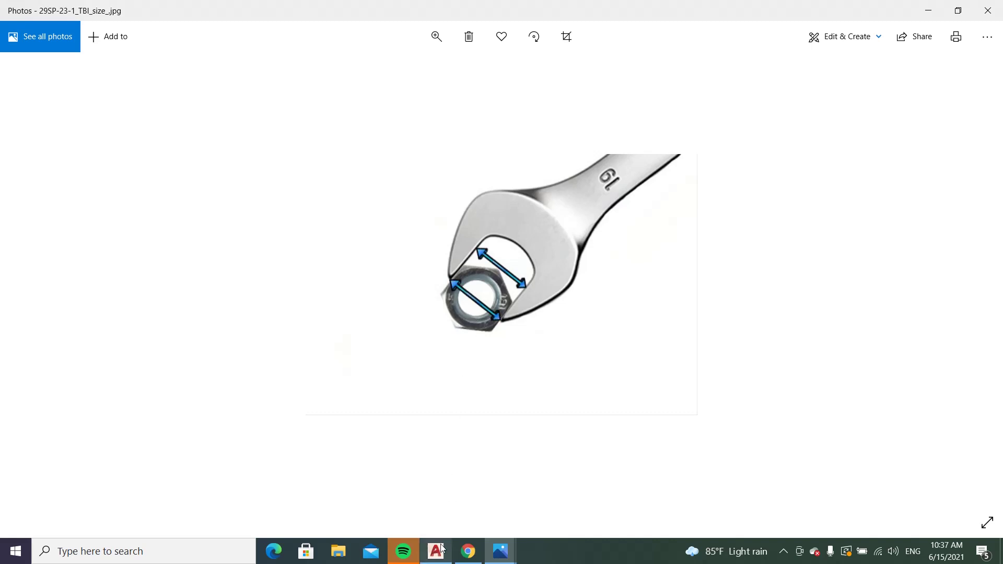
{"action": "mouse_move", "coordinate": [500, 550]}
{"action": "left_click", "coordinate": [550, 491]}
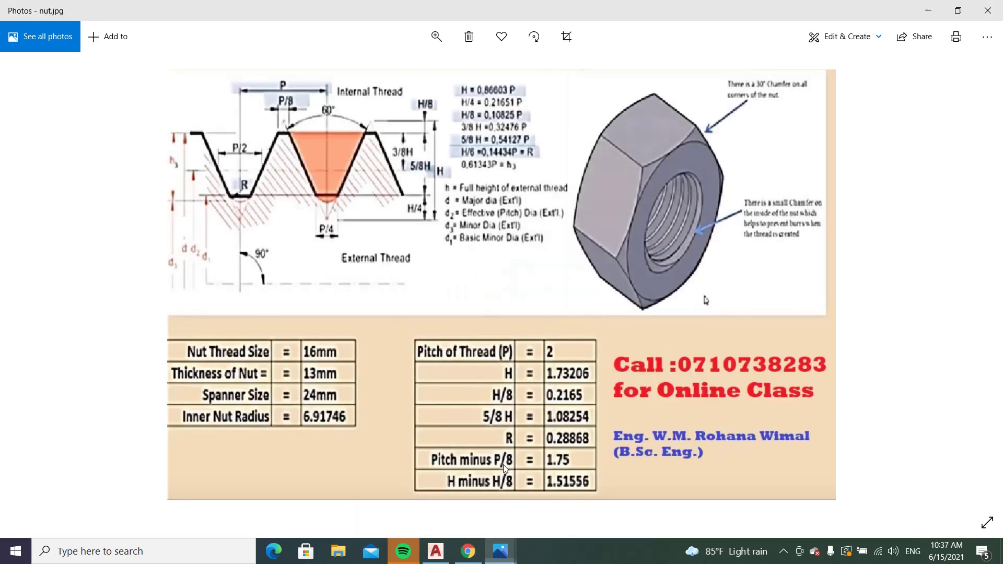
{"action": "left_click", "coordinate": [448, 547]}
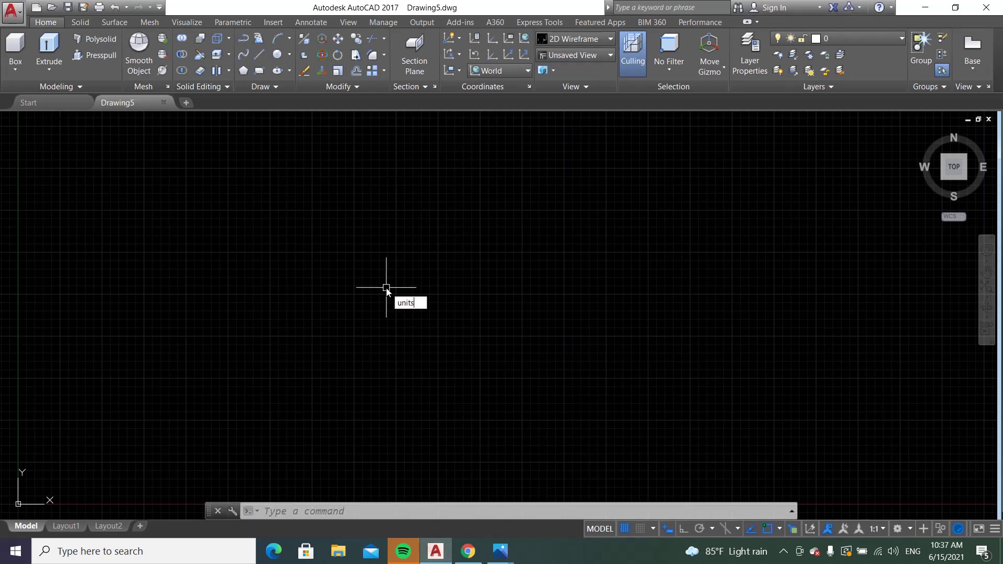
Set drawing units to 0.00000 length precision with Millimeters insertion scale
{"action": "type", "text": "units"}
{"action": "key", "text": "Return"}
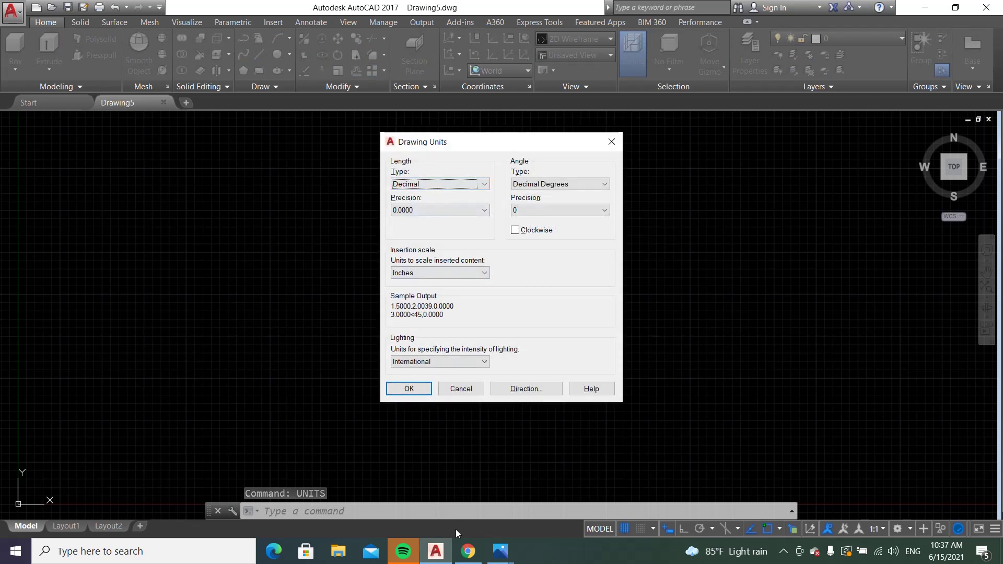
{"action": "mouse_move", "coordinate": [499, 550]}
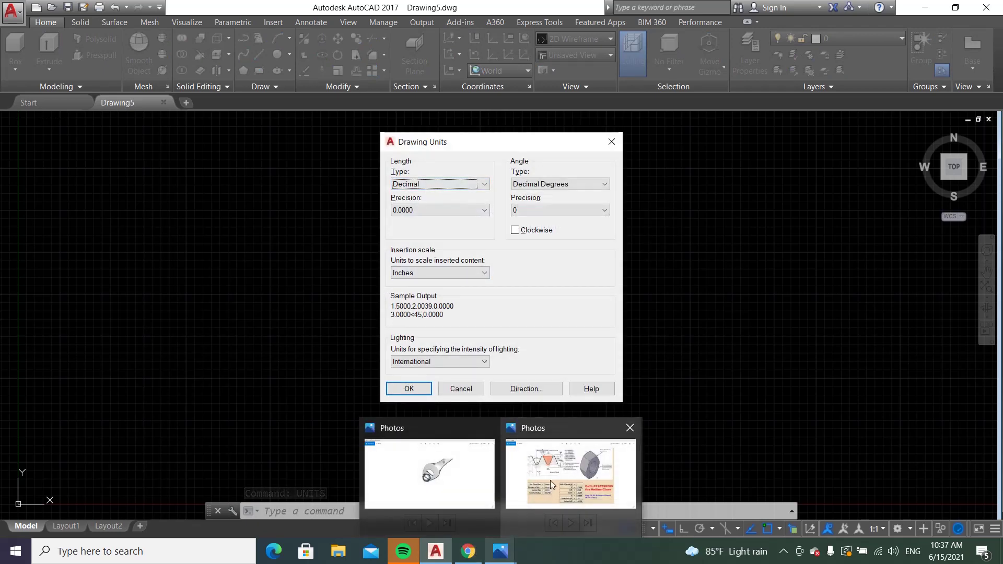
{"action": "left_click", "coordinate": [550, 480]}
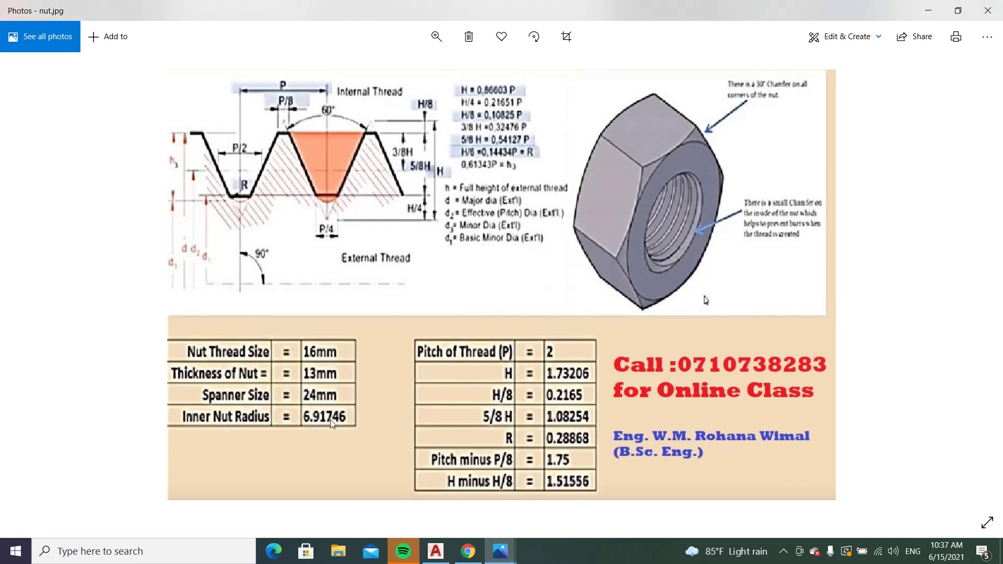
{"action": "left_click", "coordinate": [435, 551]}
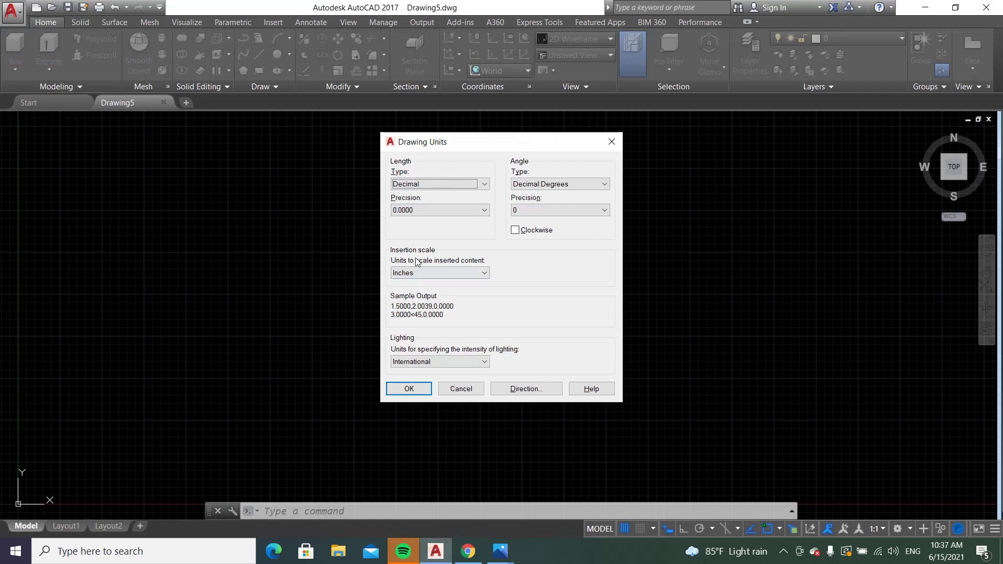
{"action": "left_click", "coordinate": [429, 210]}
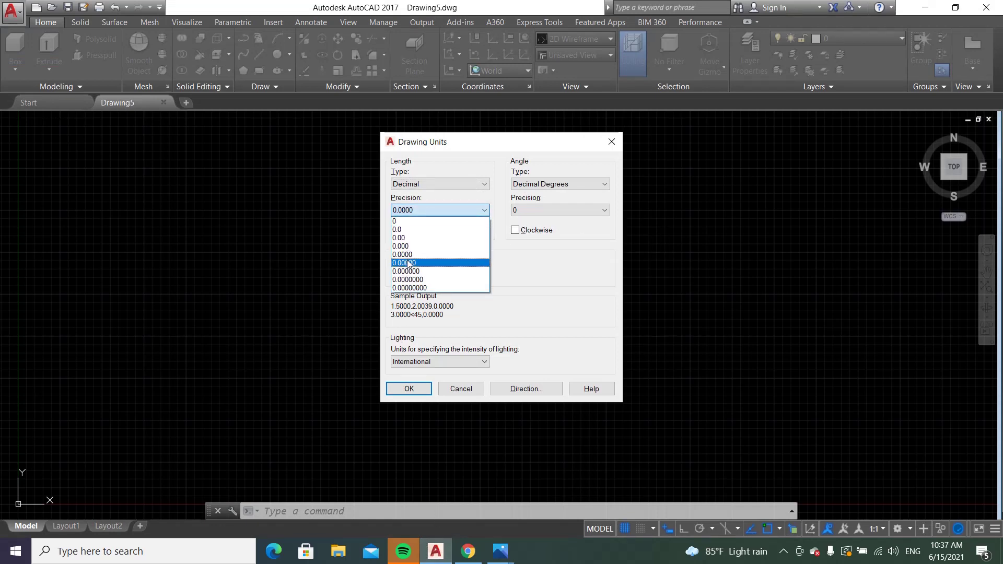
{"action": "left_click", "coordinate": [409, 263]}
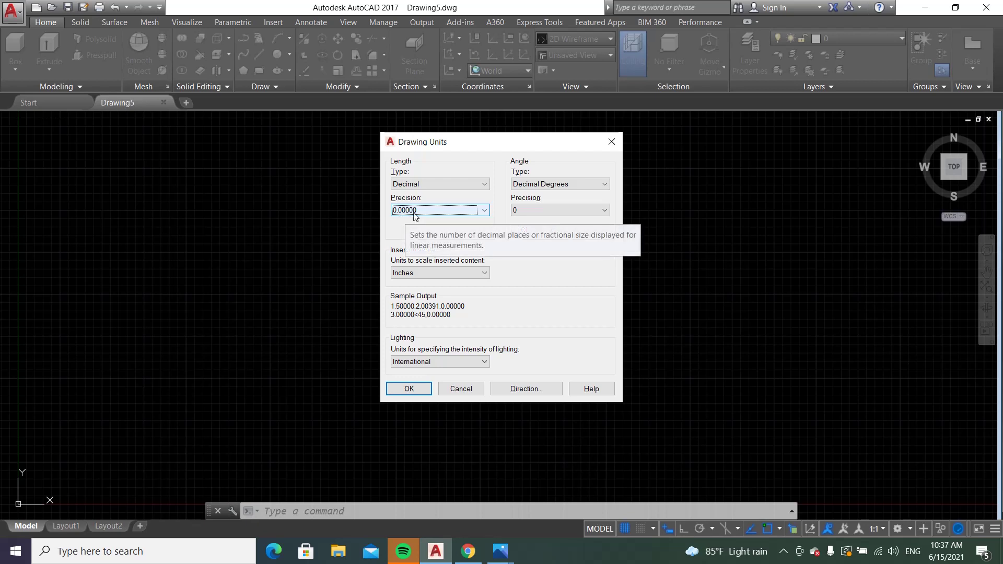
{"action": "left_click", "coordinate": [410, 273]}
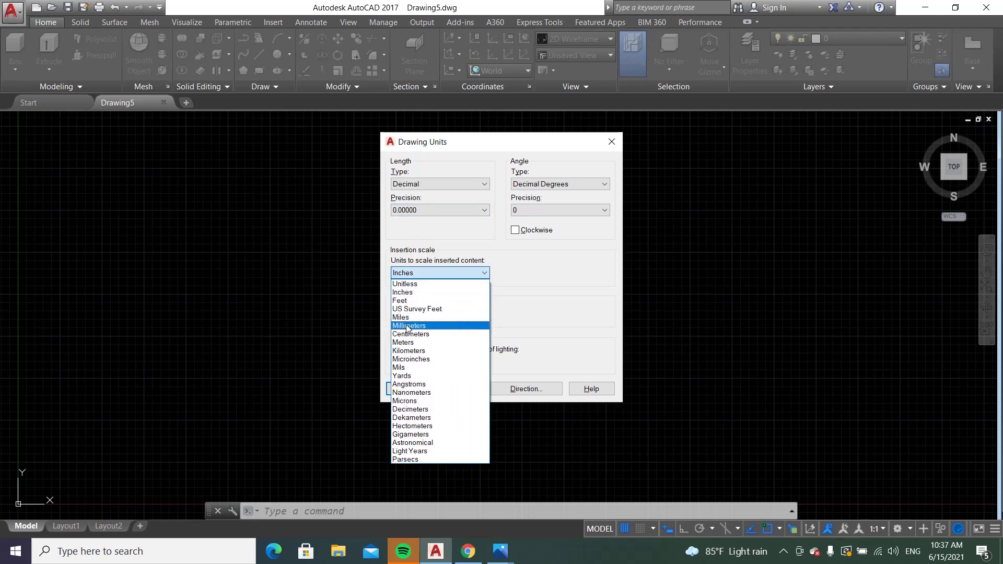
{"action": "left_click", "coordinate": [407, 325]}
{"action": "left_click", "coordinate": [411, 387]}
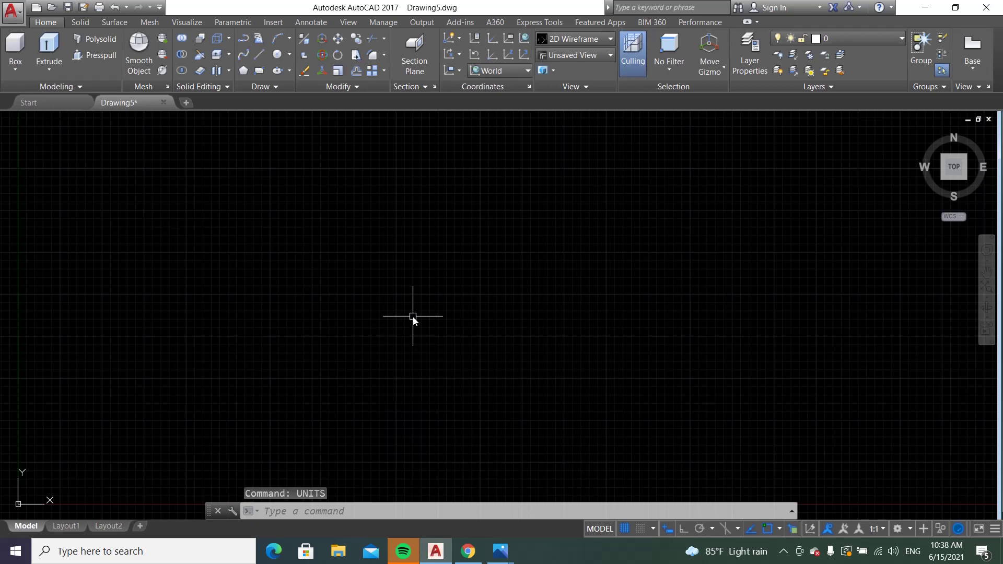
Set drawing limits from 0,0 to 100,100 and Zoom All to fit them
{"action": "type", "text": "LIMI"}
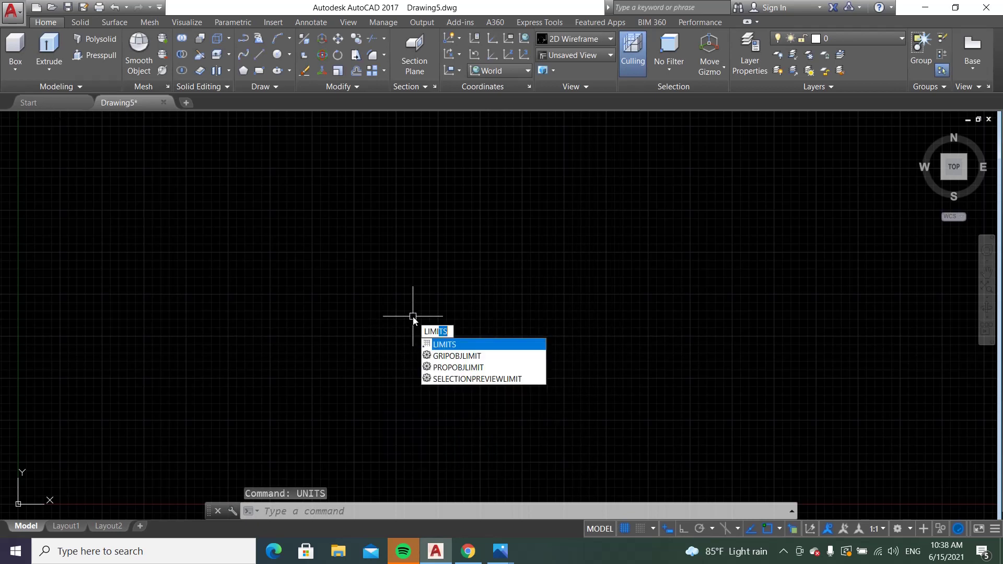
{"action": "type", "text": "TS"}
{"action": "key", "text": "Return"}
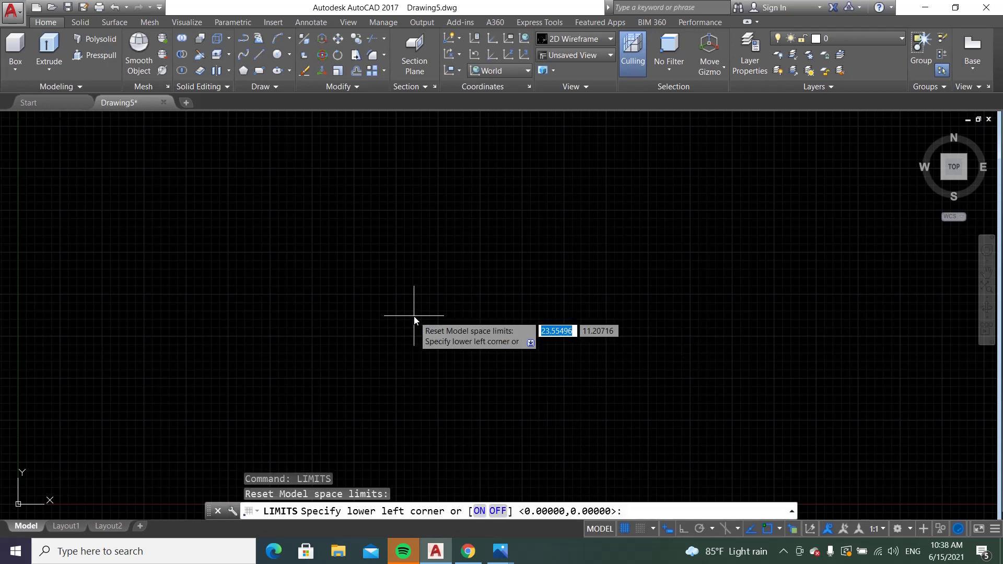
{"action": "type", "text": "0,0"}
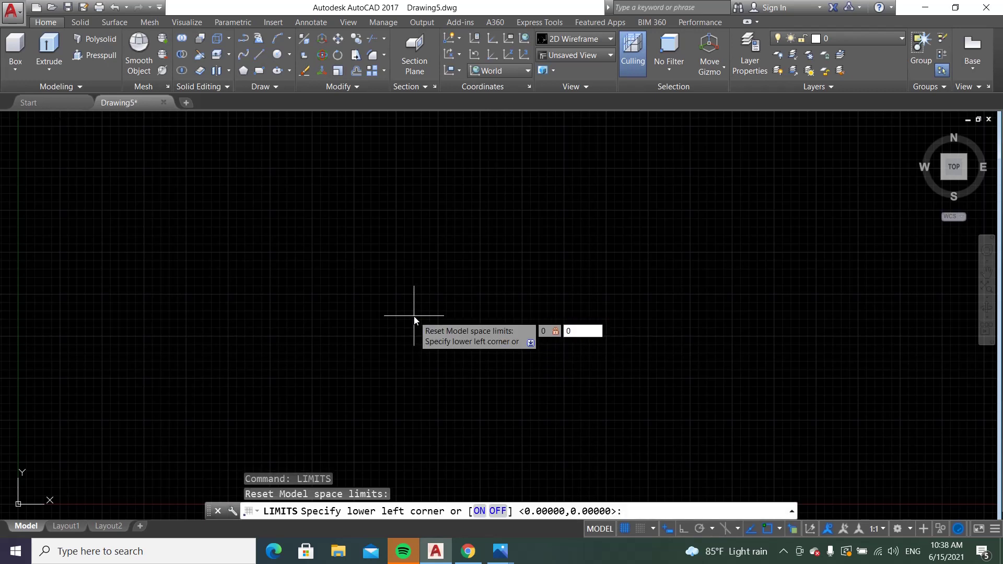
{"action": "key", "text": "Return"}
{"action": "type", "text": "1"}
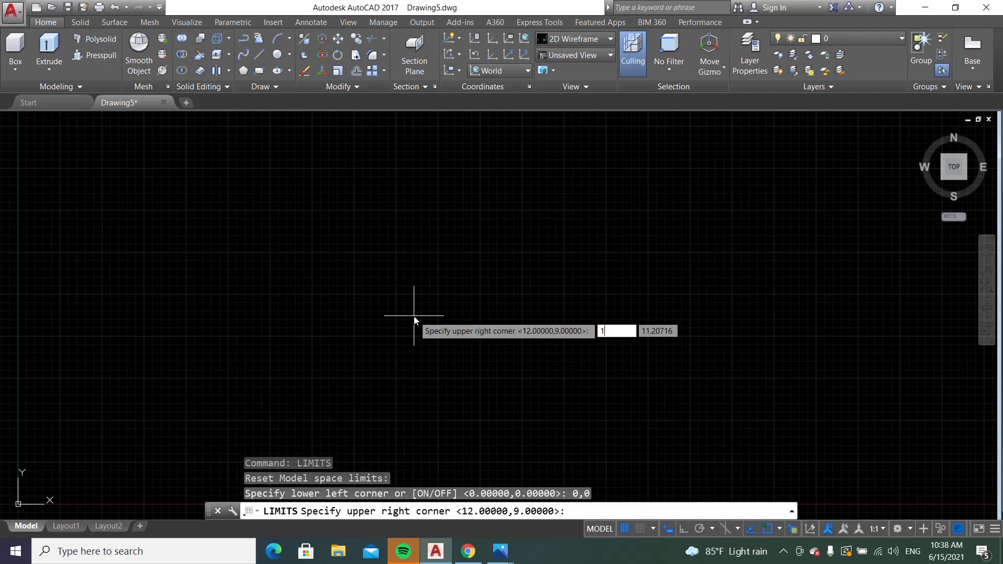
{"action": "type", "text": "00,100"}
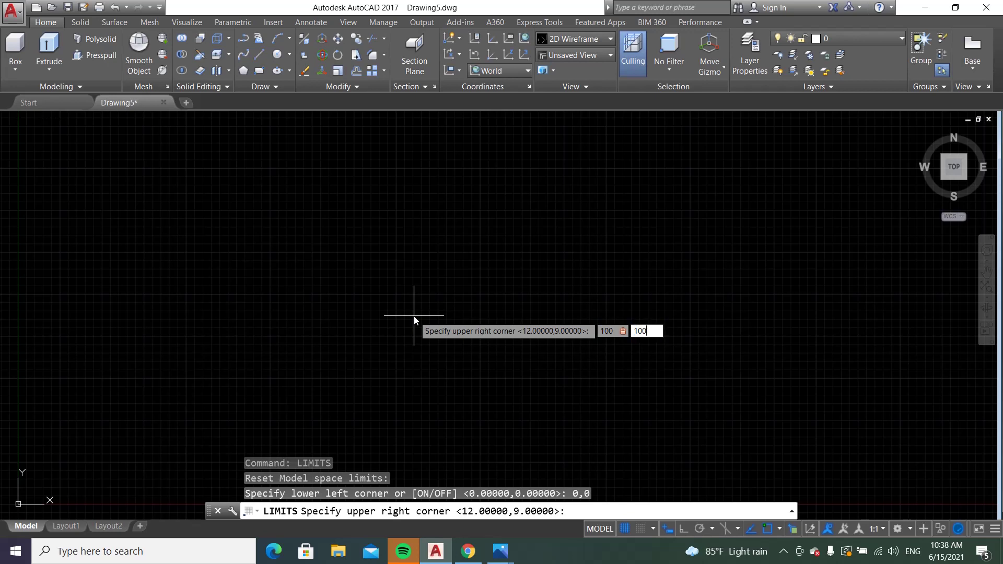
{"action": "key", "text": "Return"}
{"action": "type", "text": "z"}
{"action": "key", "text": "Return"}
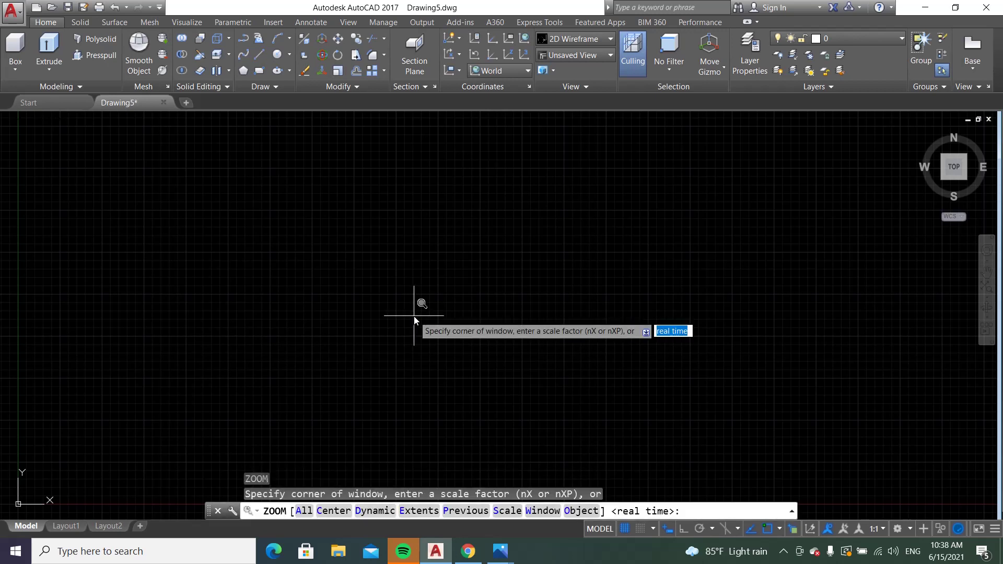
{"action": "type", "text": "a"}
{"action": "key", "text": "Return"}
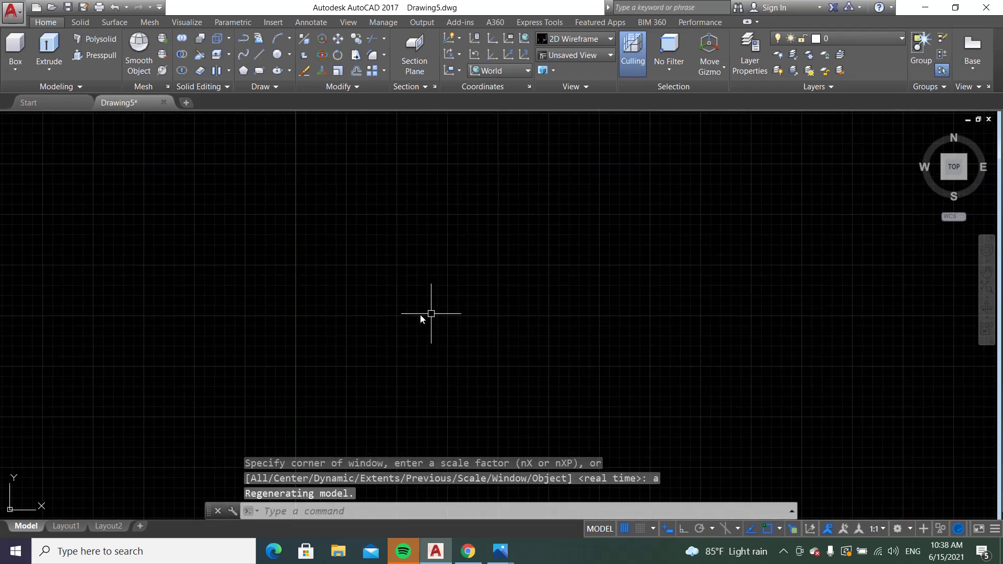
Draw a radius-12 circle centred near the middle of the drawing
{"action": "left_click", "coordinate": [288, 58]}
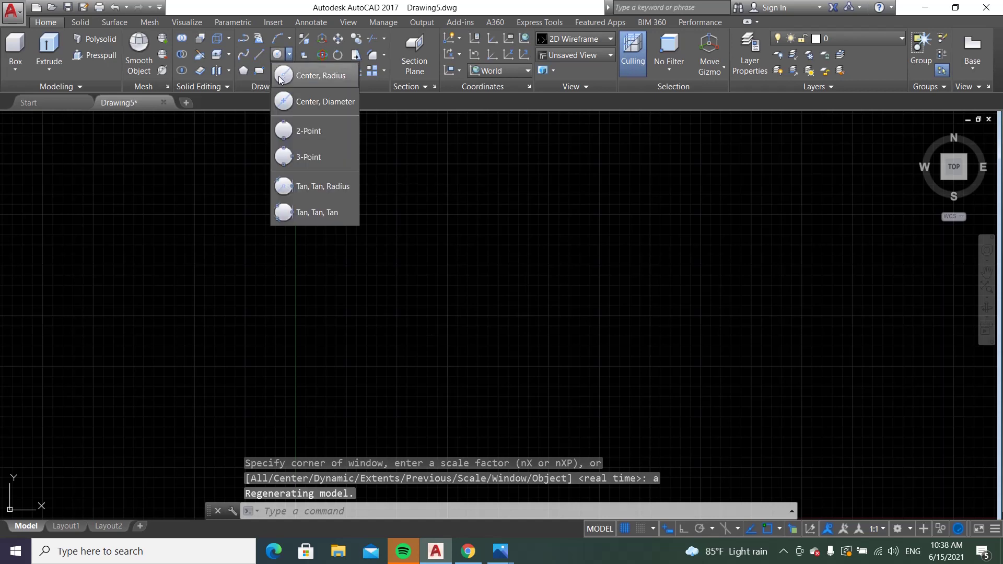
{"action": "left_click", "coordinate": [282, 75]}
{"action": "left_click", "coordinate": [535, 299]}
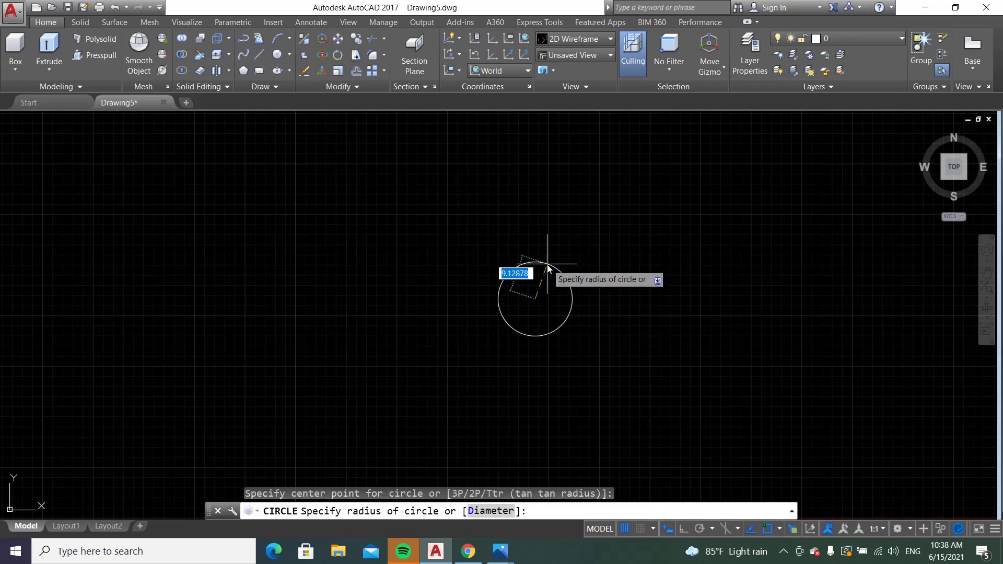
{"action": "type", "text": "12"}
{"action": "key", "text": "Return"}
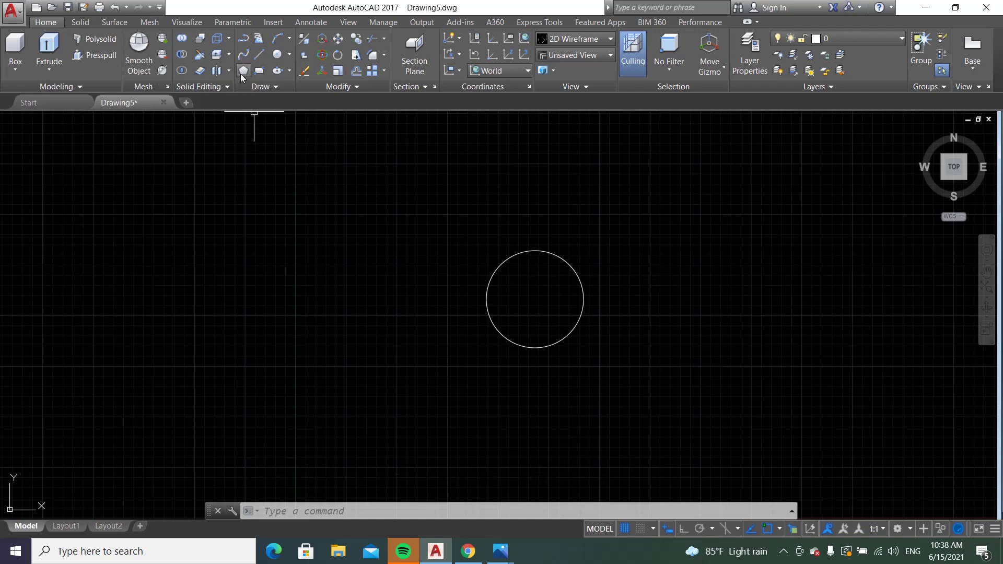
{"action": "left_click", "coordinate": [242, 71]}
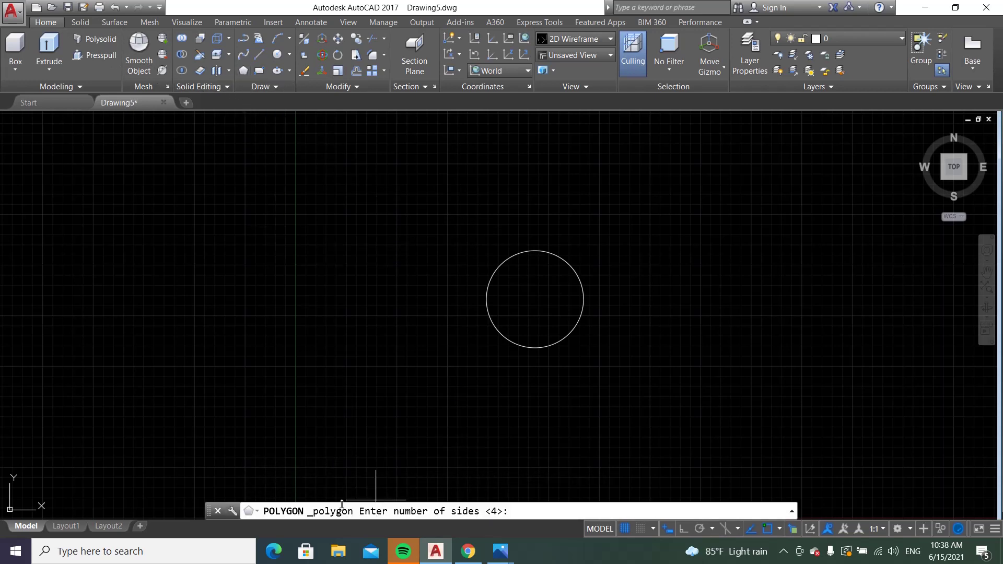
Draw a six-sided polygon centred on the circle and circumscribed about its radius 12
{"action": "type", "text": "6"}
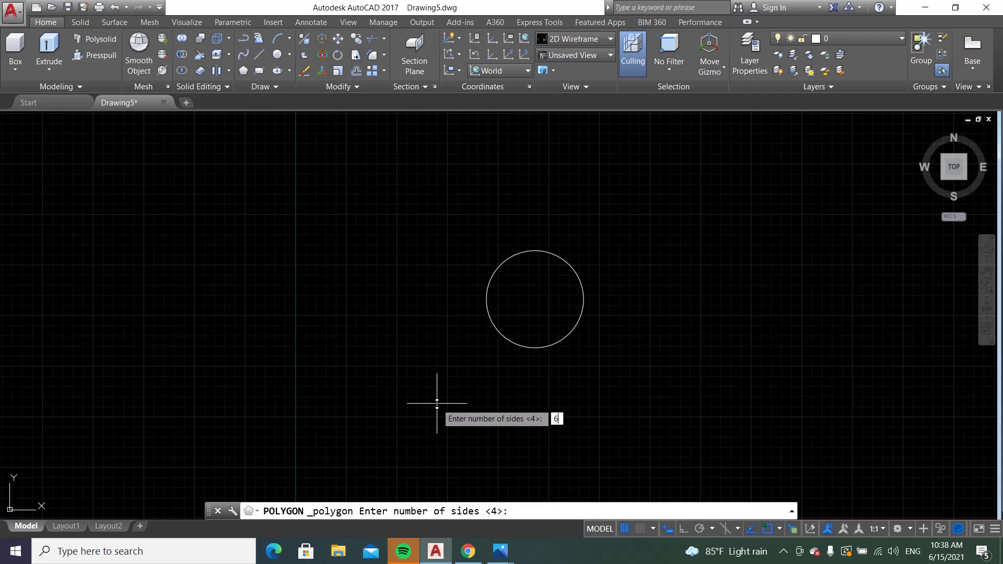
{"action": "key", "text": "Return"}
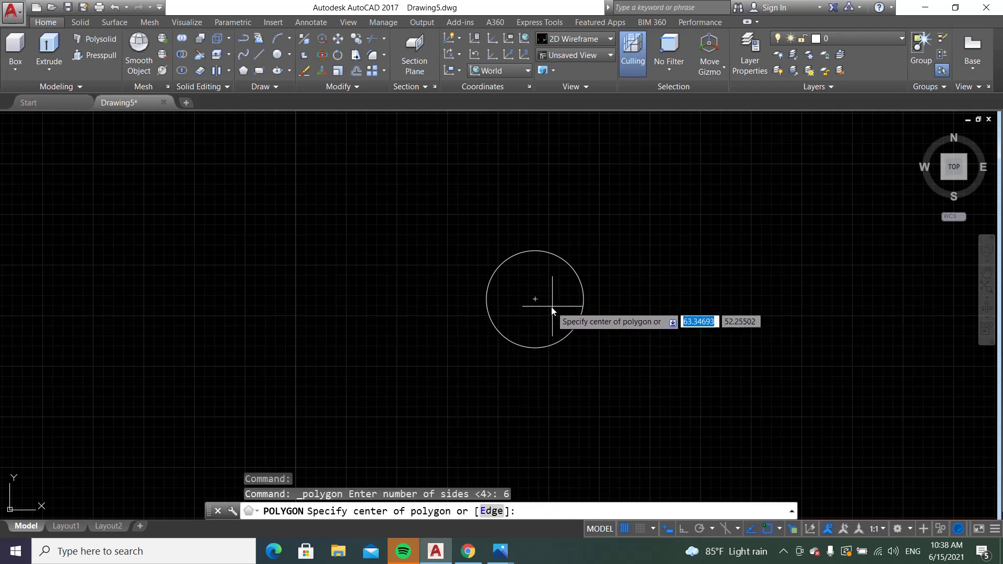
{"action": "left_click", "coordinate": [535, 300]}
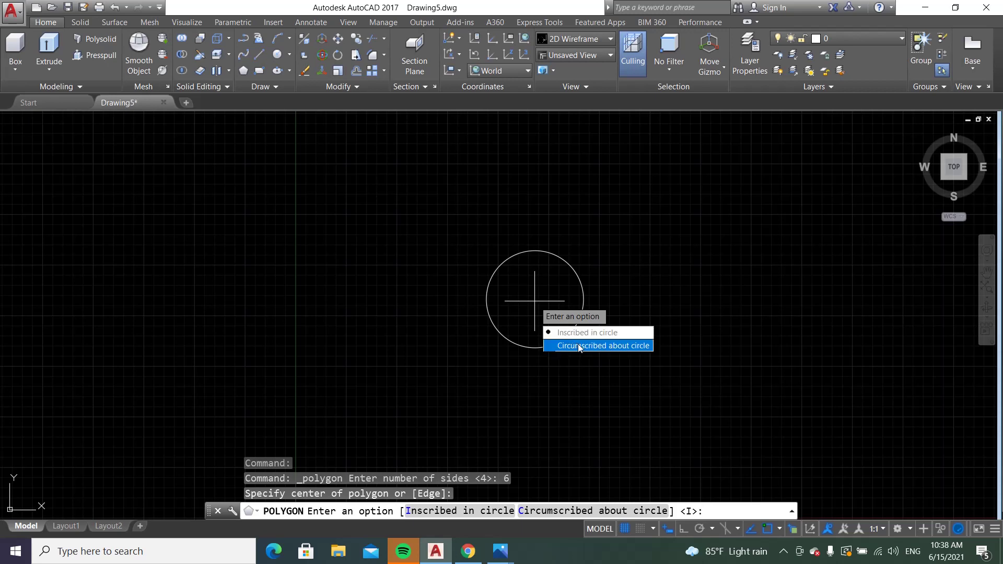
{"action": "type", "text": "c"}
{"action": "key", "text": "Return"}
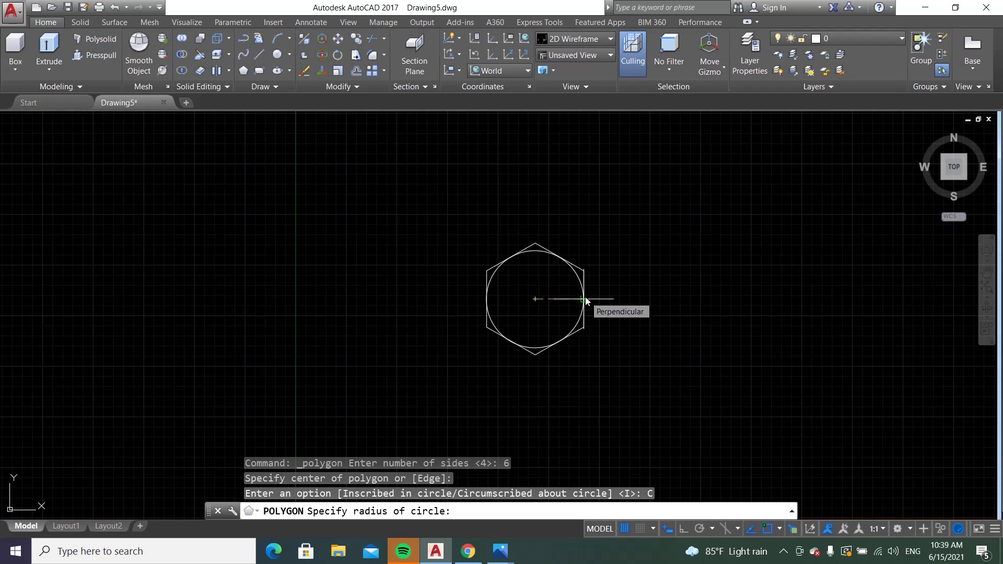
{"action": "left_click", "coordinate": [697, 530]}
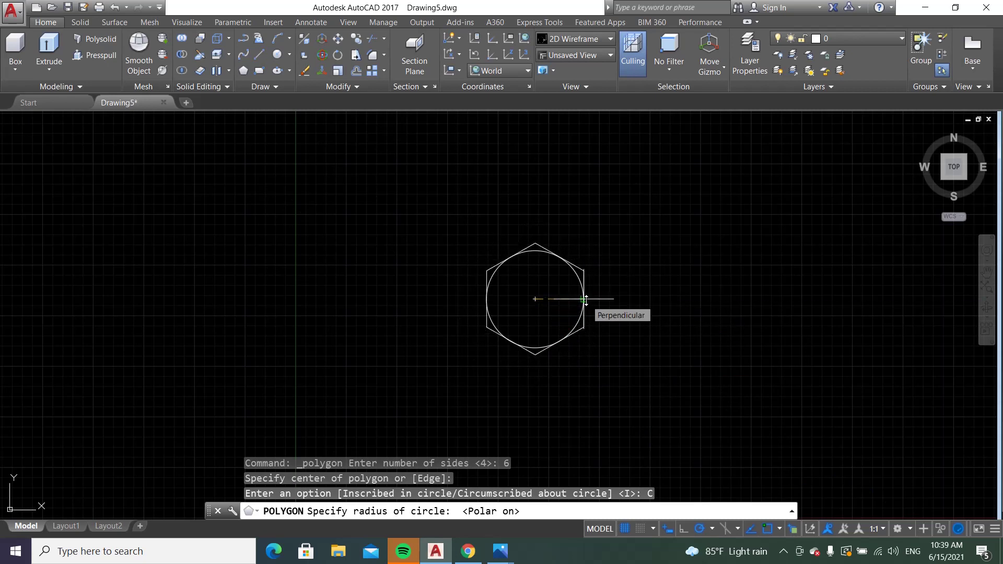
{"action": "left_click", "coordinate": [586, 300]}
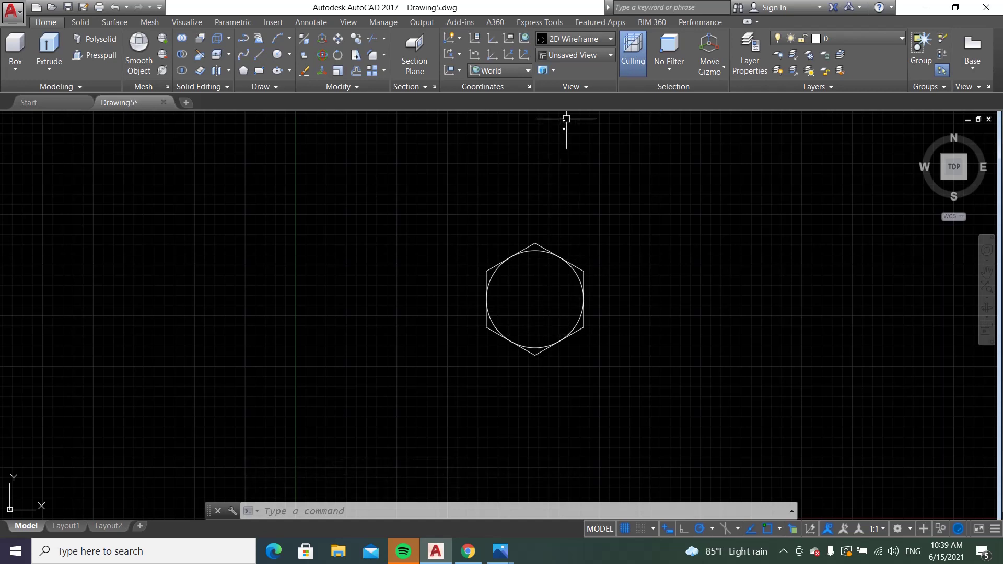
{"action": "left_click", "coordinate": [573, 56]}
Switch to SW Isometric view and recheck the nut's 13mm thickness in the reference image
{"action": "left_click", "coordinate": [561, 146]}
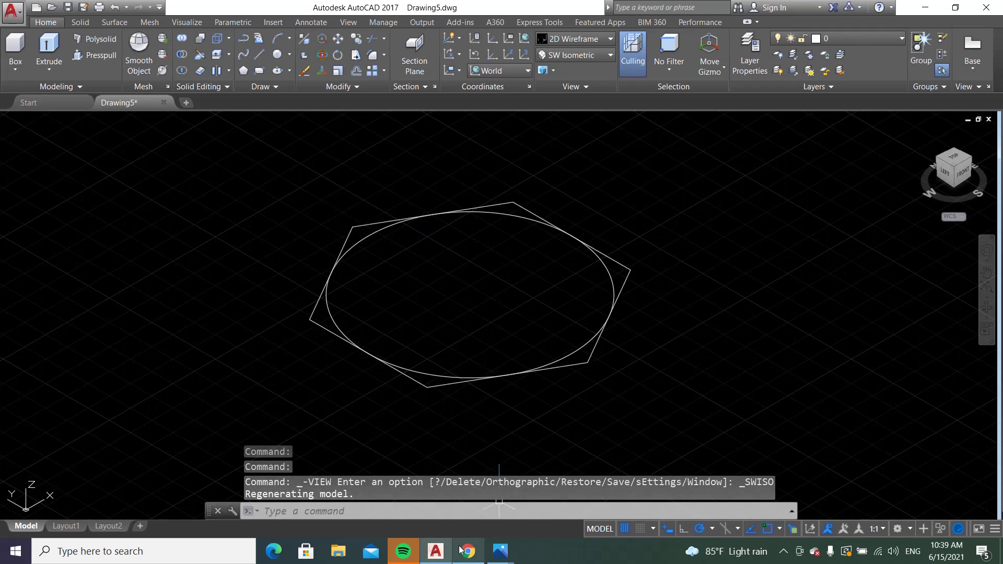
{"action": "mouse_move", "coordinate": [499, 551]}
{"action": "left_click", "coordinate": [565, 461]}
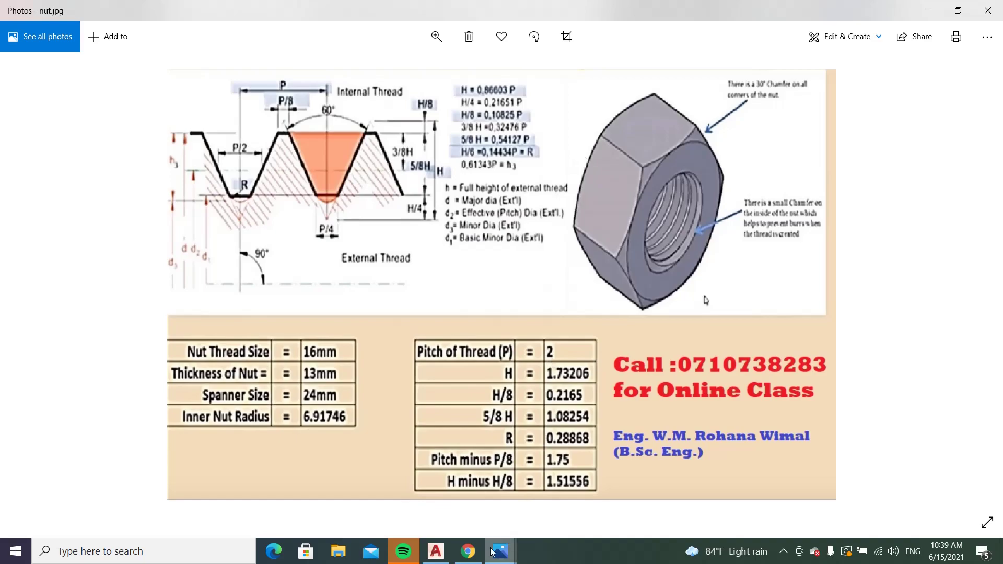
{"action": "left_click", "coordinate": [435, 551]}
Extrude the hexagon 13 units into a solid hexagonal prism
{"action": "left_click", "coordinate": [49, 52]}
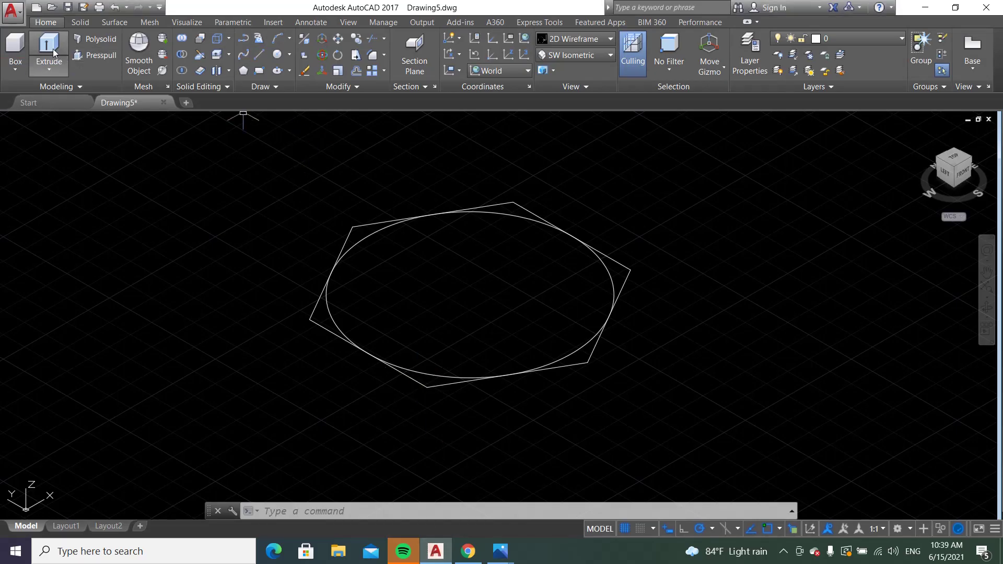
{"action": "left_click", "coordinate": [348, 242]}
{"action": "right_click", "coordinate": [348, 242]}
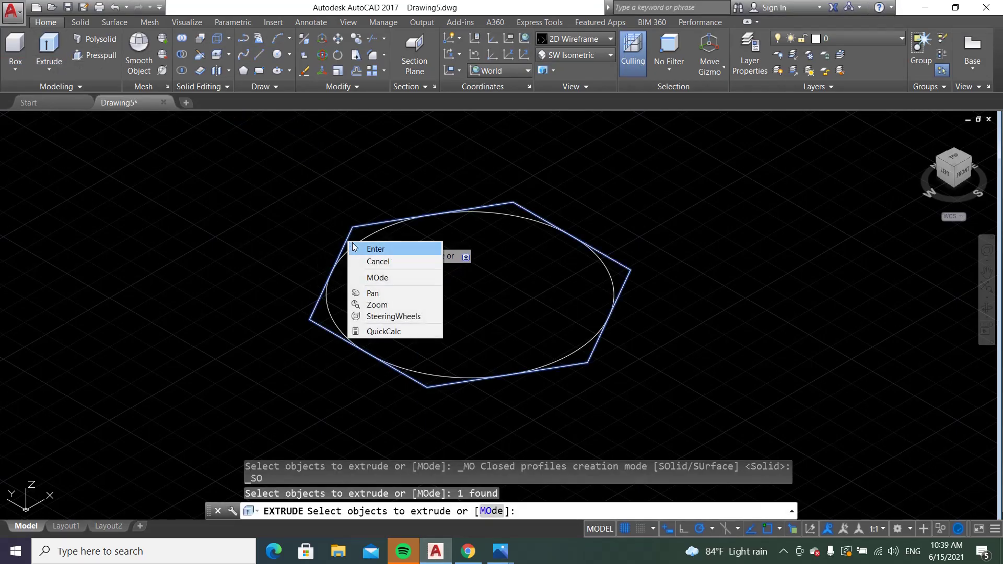
{"action": "left_click", "coordinate": [360, 248]}
{"action": "type", "text": "13"}
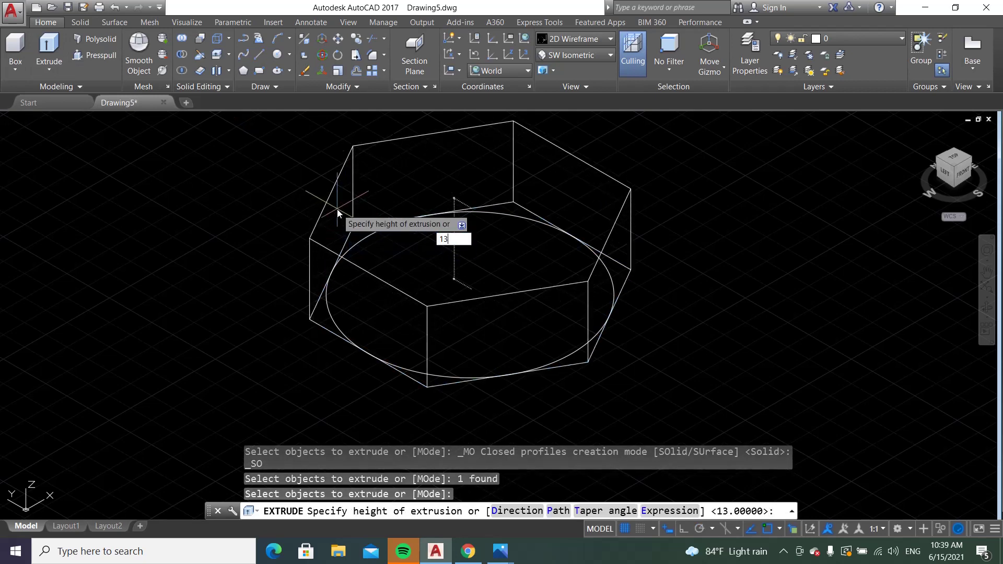
{"action": "key", "text": "Return"}
{"action": "scroll", "coordinate": [342, 372], "scroll_direction": "down", "scroll_amount": 2}
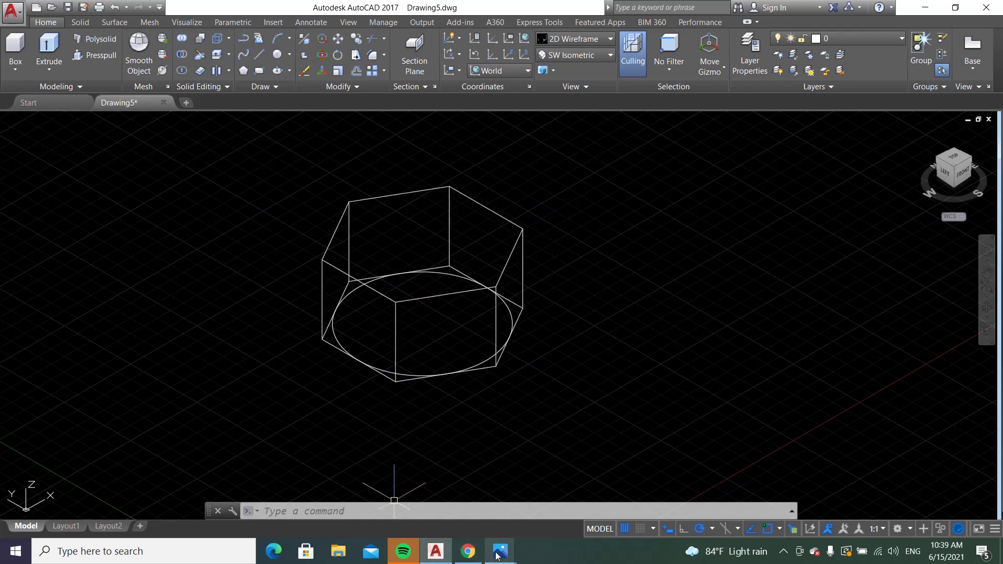
{"action": "left_click", "coordinate": [546, 506]}
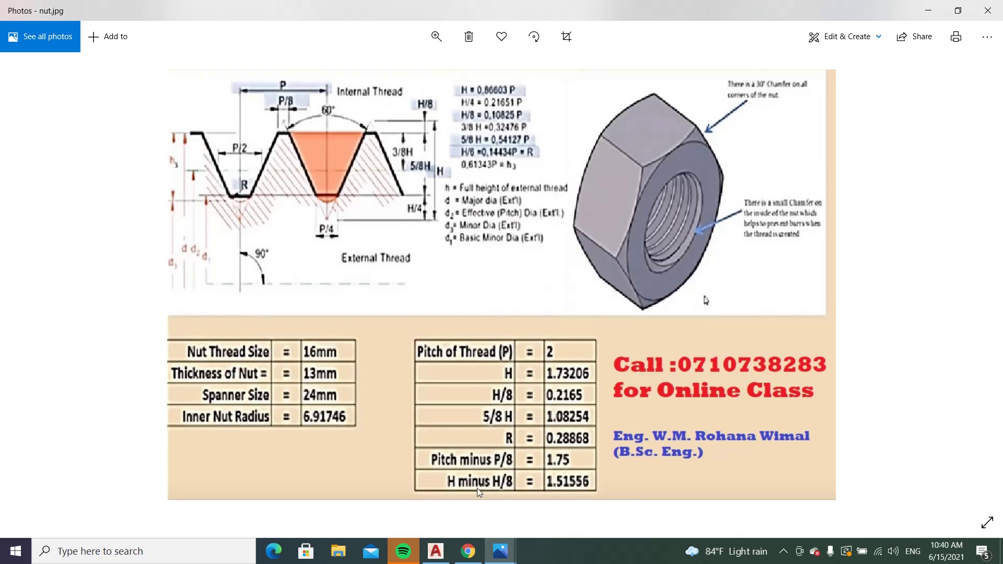
Return from the nut.jpg thread reference sheet to the AutoCAD drawing
{"action": "left_click", "coordinate": [441, 551]}
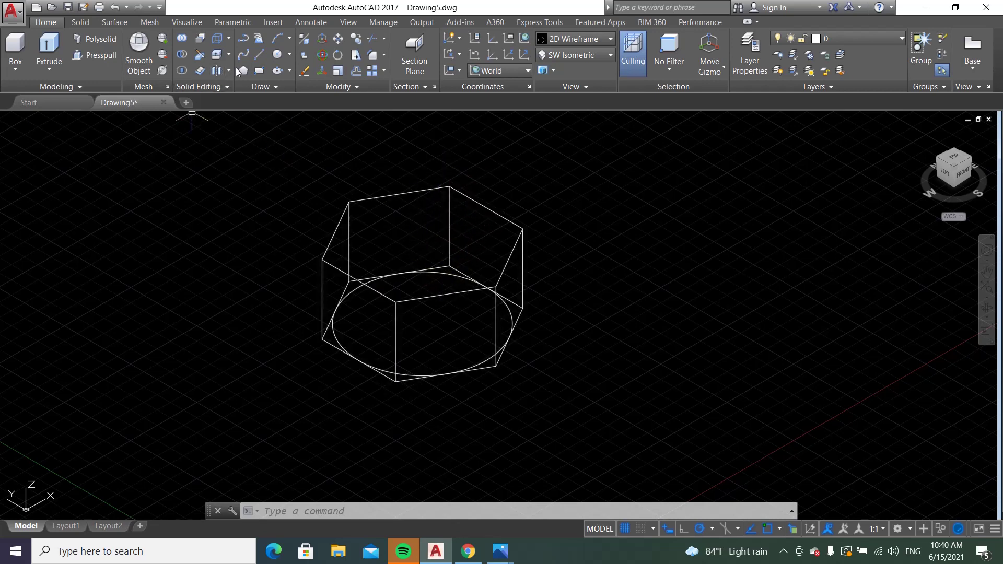
Draw a 13-unit vertical axis line up from the base circle centre
{"action": "left_click", "coordinate": [260, 55]}
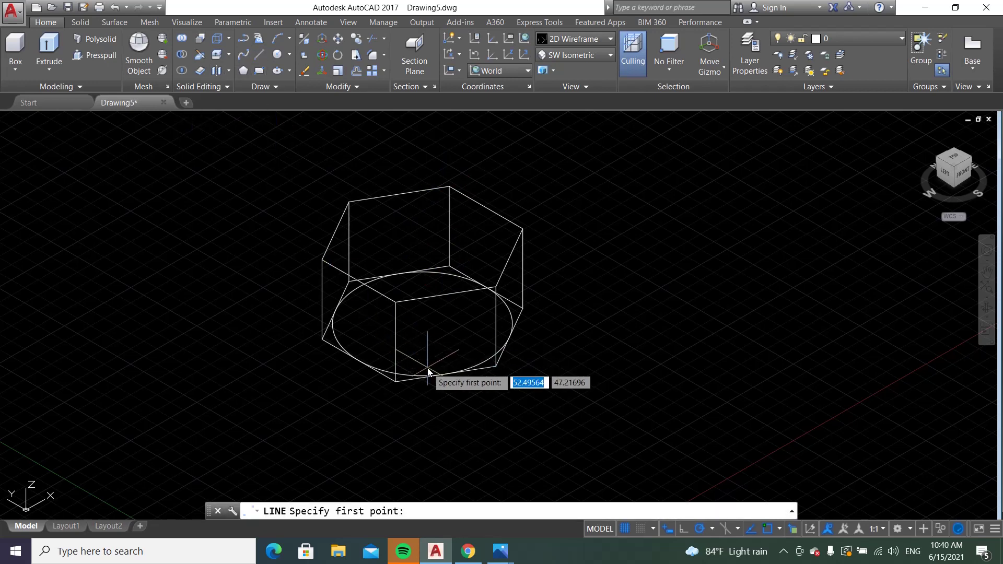
{"action": "left_click", "coordinate": [419, 323]}
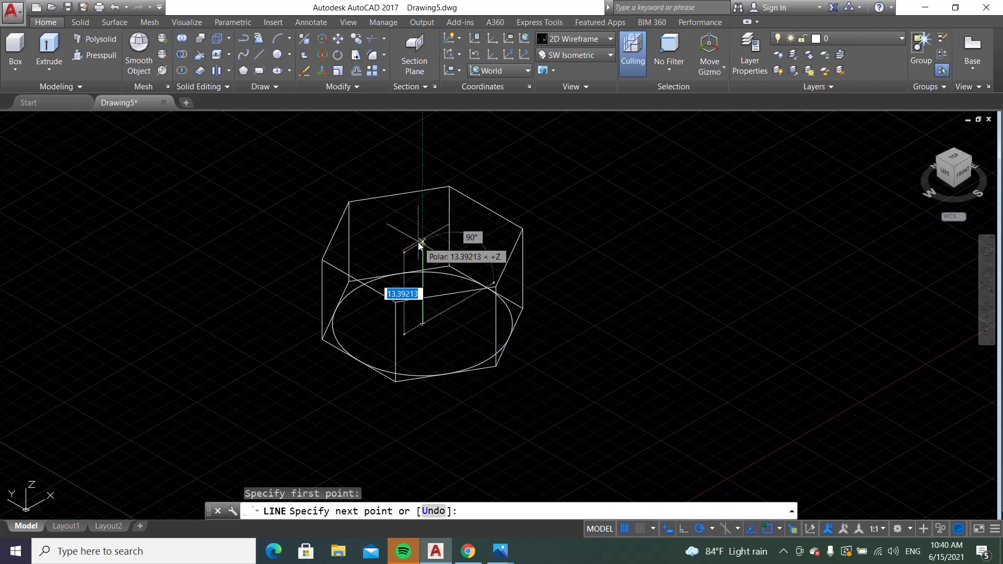
{"action": "type", "text": "1"}
{"action": "key", "text": "Return"}
{"action": "key", "text": "Return"}
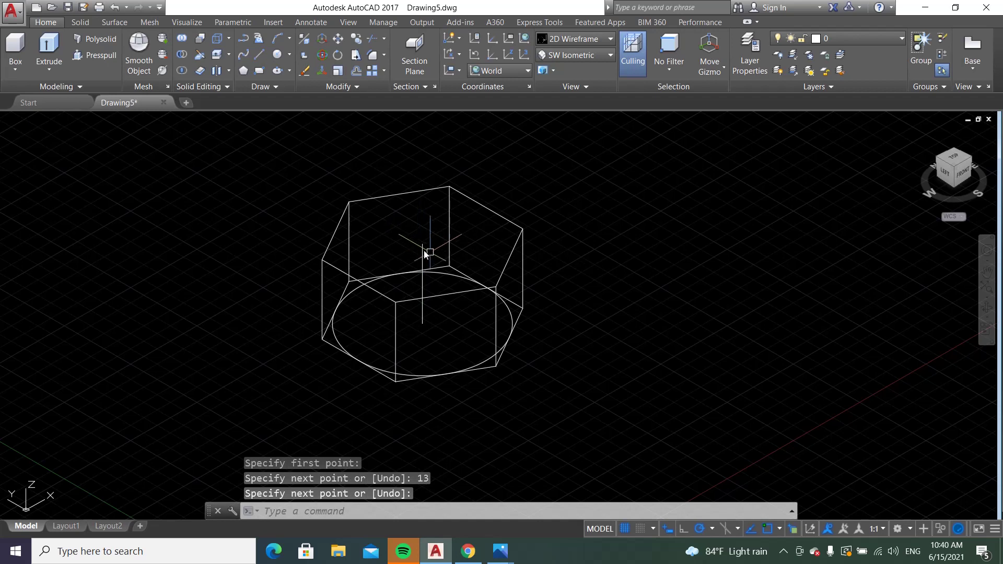
Draw a radius-12 circle centred at the axis line's top end on the prism's top face
{"action": "left_click", "coordinate": [289, 54]}
{"action": "left_click", "coordinate": [307, 74]}
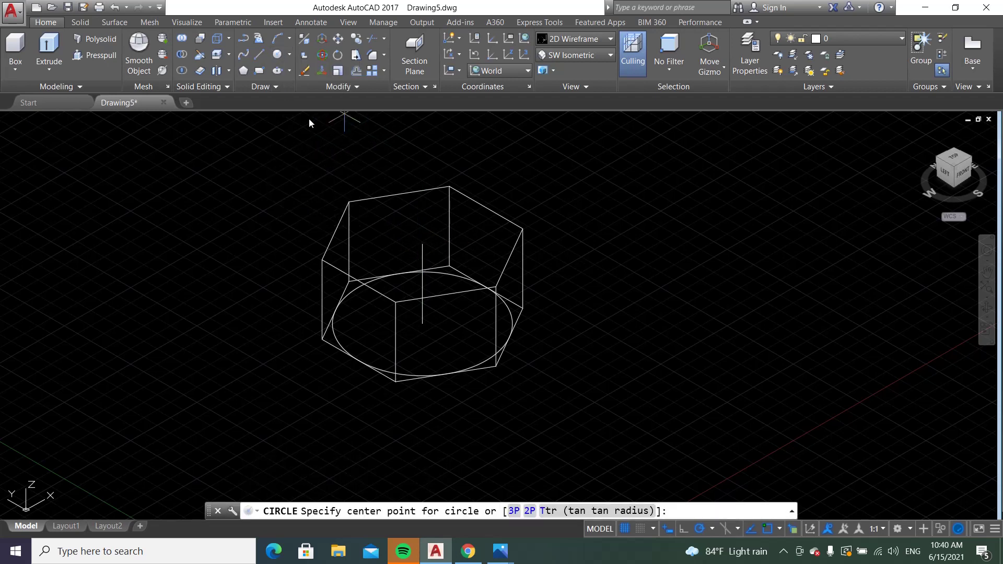
{"action": "left_click", "coordinate": [423, 245]}
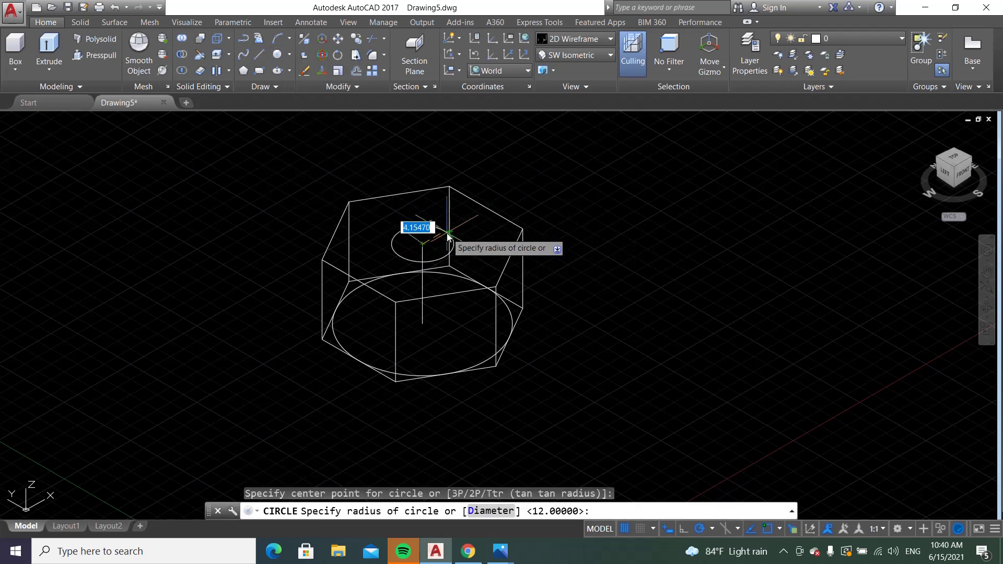
{"action": "key", "text": "Return"}
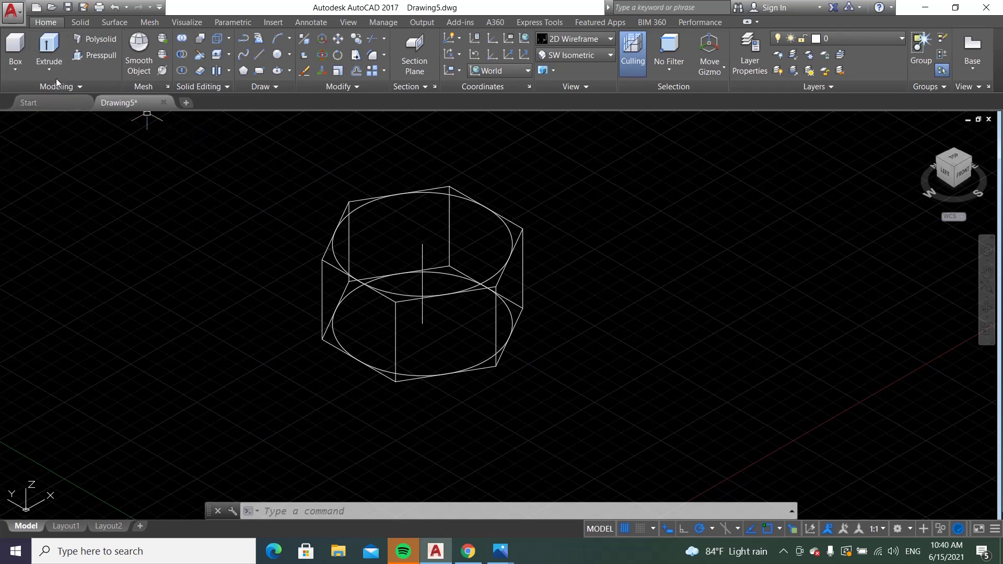
Start extruding the top circle and choose the Taper angle option
{"action": "left_click", "coordinate": [50, 46]}
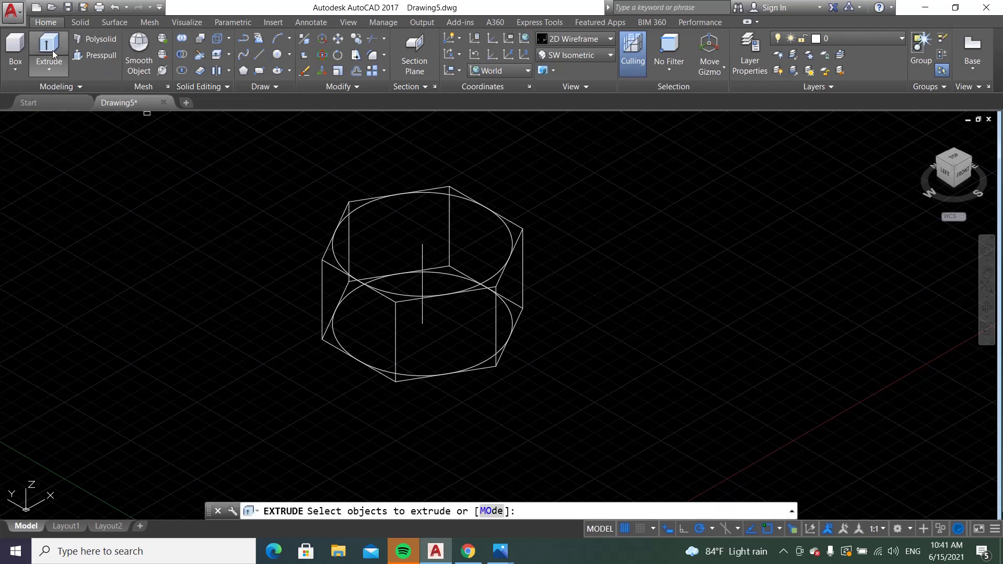
{"action": "left_click", "coordinate": [359, 209]}
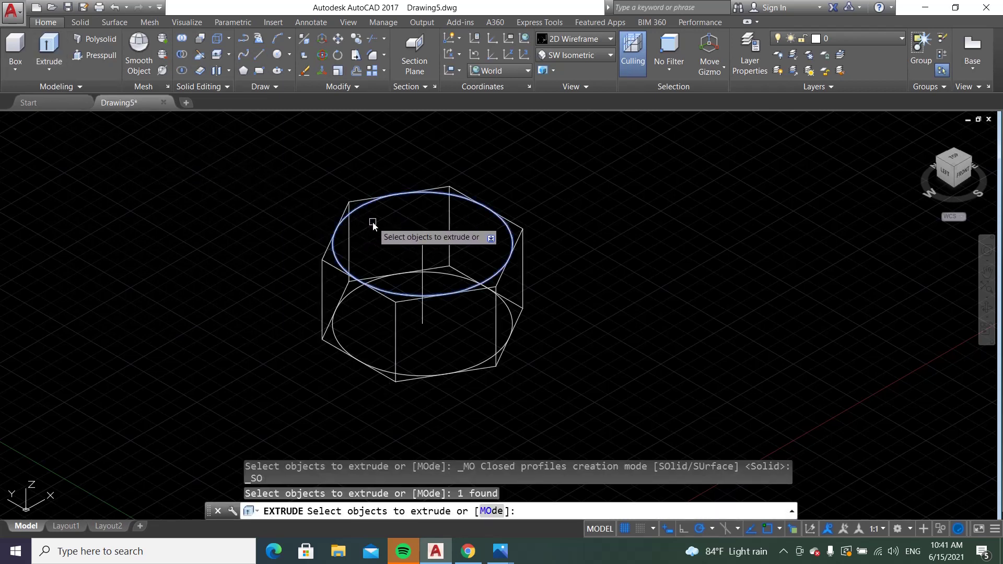
{"action": "key", "text": "Return"}
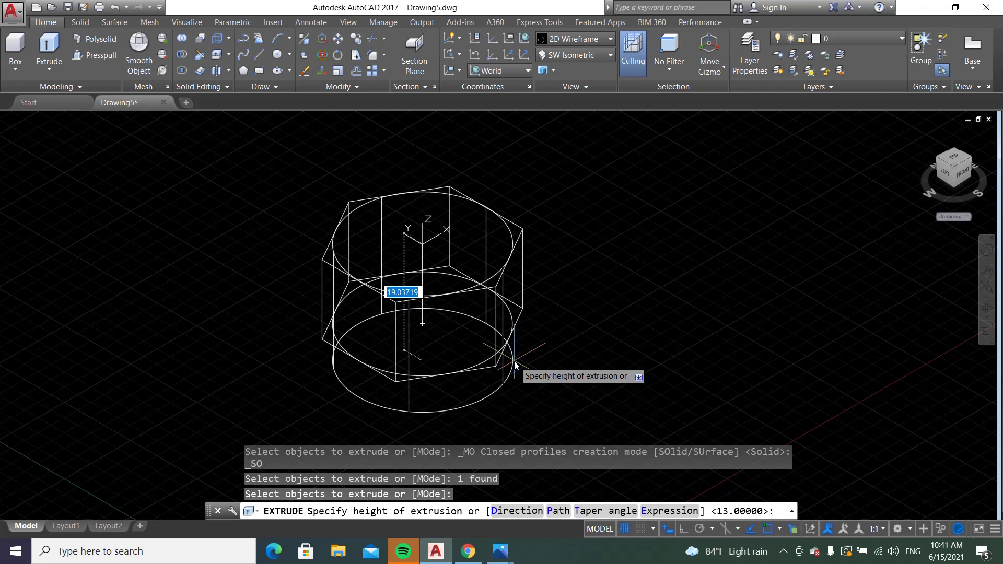
{"action": "type", "text": "t"}
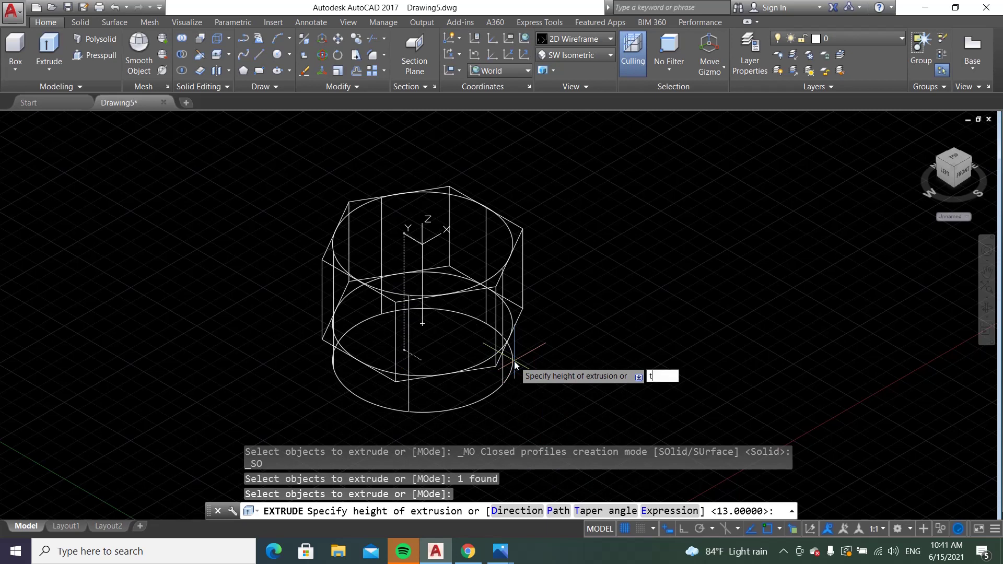
{"action": "key", "text": "Return"}
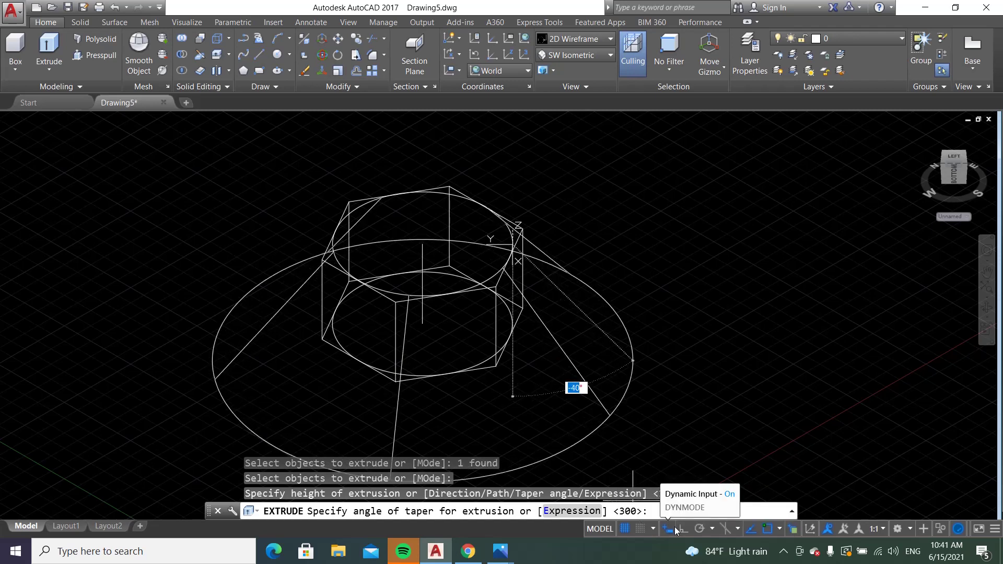
With polar tracking on, extrude the top circle at a -60° taper into a flared cone
{"action": "left_click", "coordinate": [700, 531]}
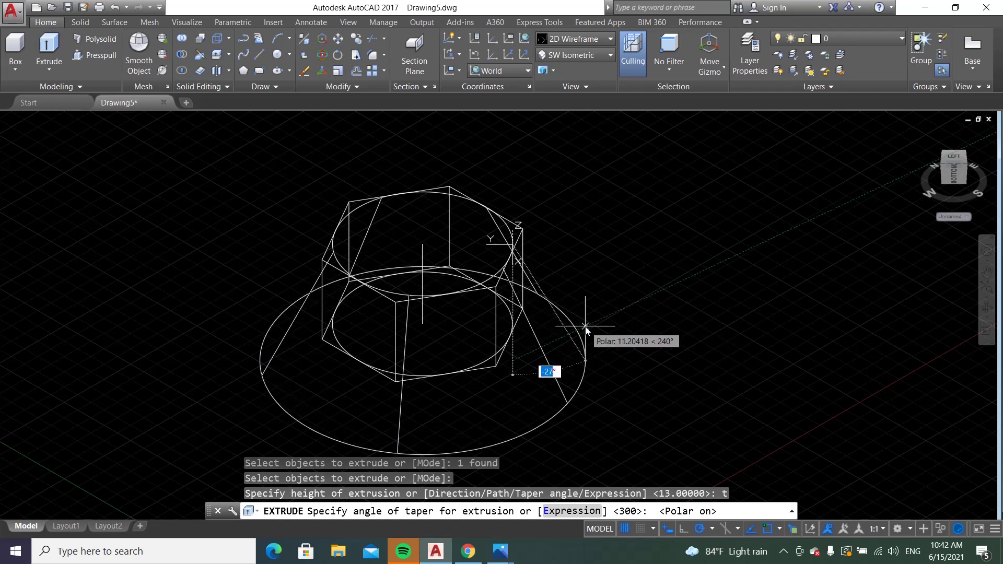
{"action": "type", "text": "-60"}
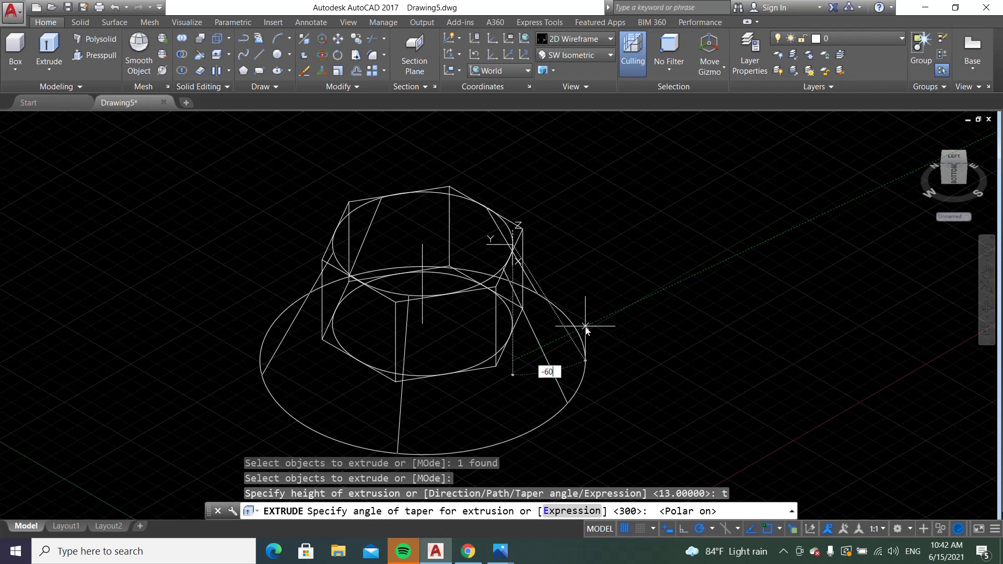
{"action": "key", "text": "Return"}
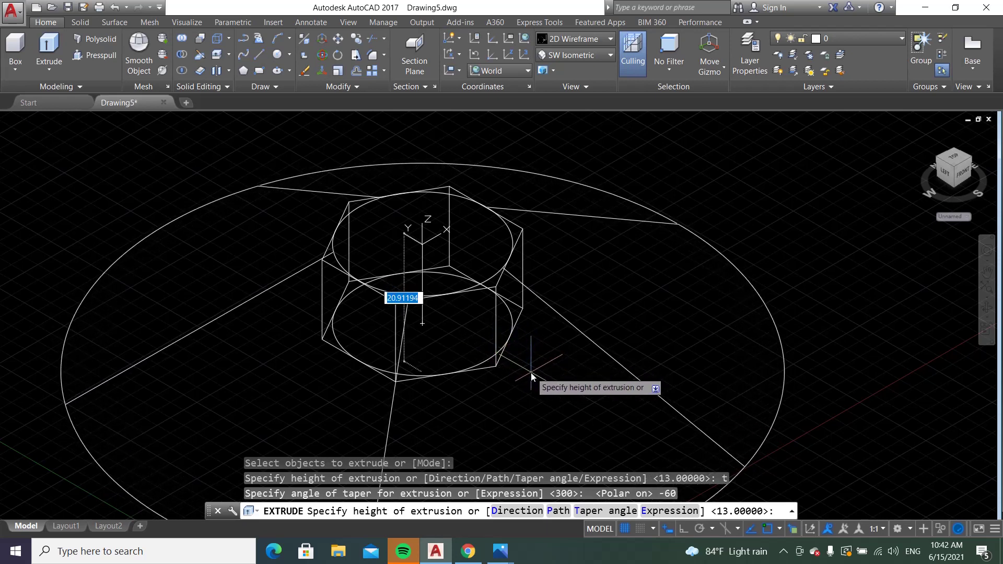
{"action": "left_click", "coordinate": [530, 372]}
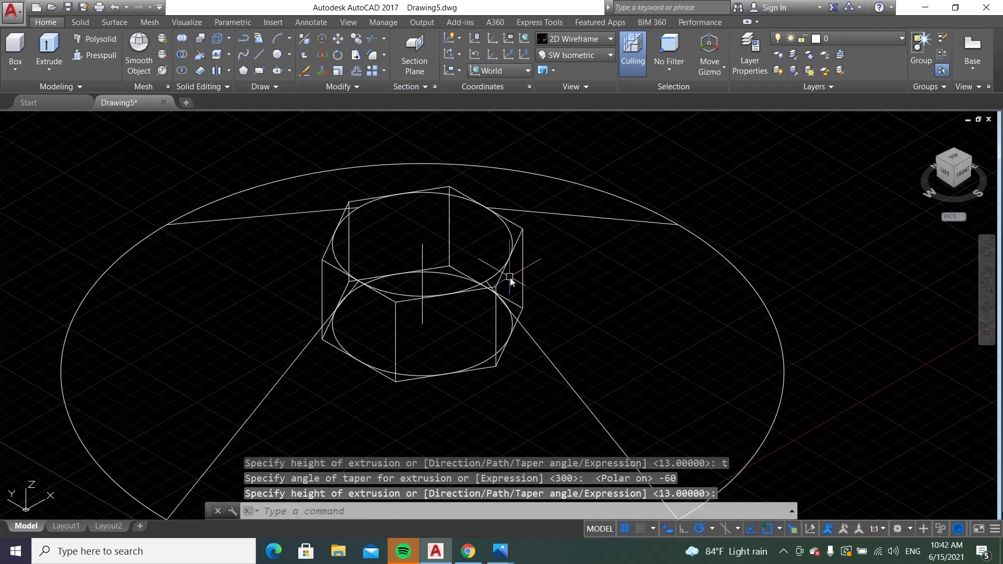
{"action": "scroll", "coordinate": [511, 277], "scroll_direction": "down", "scroll_amount": 2}
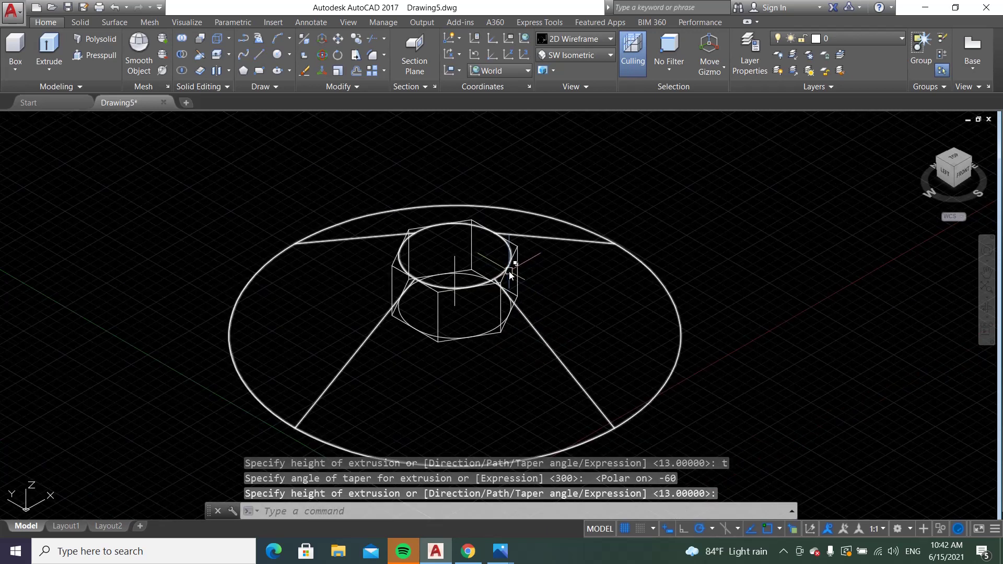
Change the model's visual style from wireframe to Conceptual shading
{"action": "left_click", "coordinate": [564, 42]}
{"action": "left_click", "coordinate": [616, 65]}
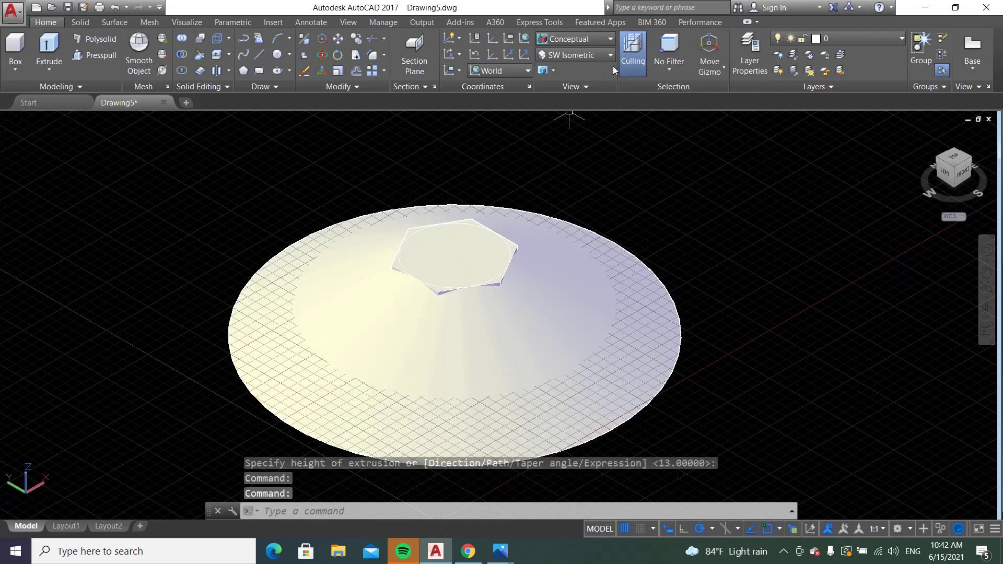
{"action": "scroll", "coordinate": [446, 216], "scroll_direction": "up", "scroll_amount": 2}
{"action": "scroll", "coordinate": [447, 216], "scroll_direction": "down", "scroll_amount": 3}
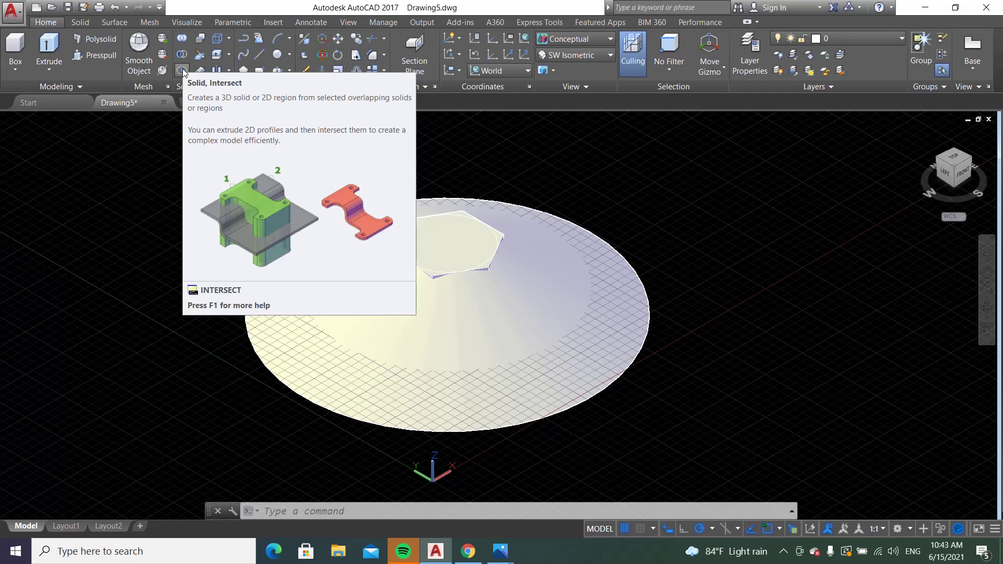
Intersect the flared cone with the hexagonal prism, leaving one nut solid with a chamfered top edge
{"action": "left_click", "coordinate": [184, 72]}
{"action": "left_click", "coordinate": [277, 270]}
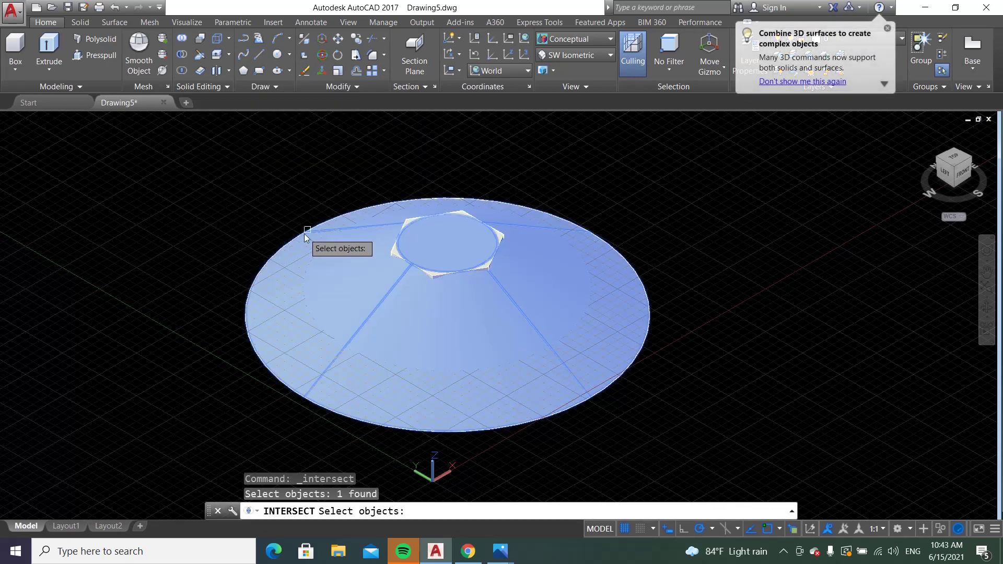
{"action": "left_click", "coordinate": [410, 218]}
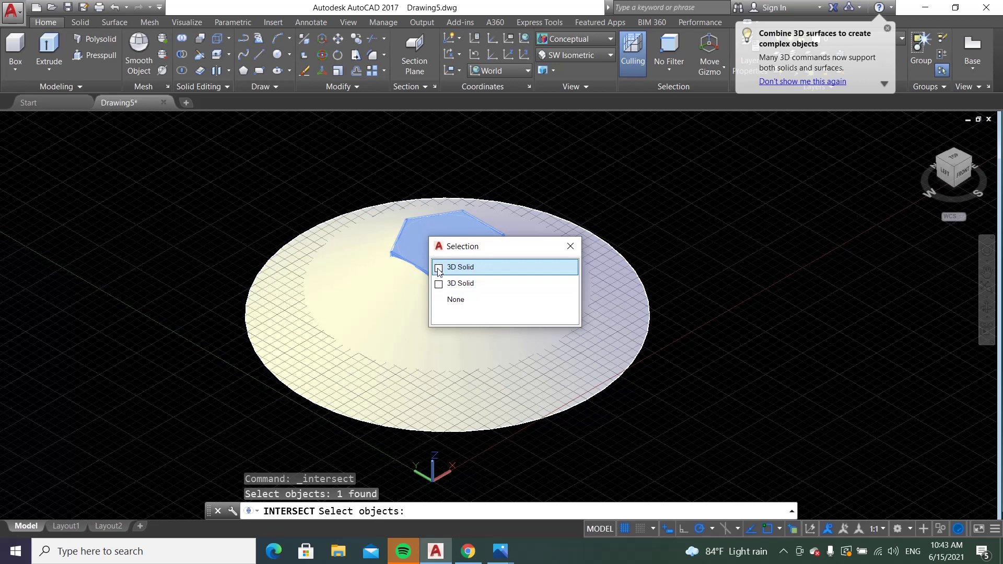
{"action": "left_click", "coordinate": [438, 269]}
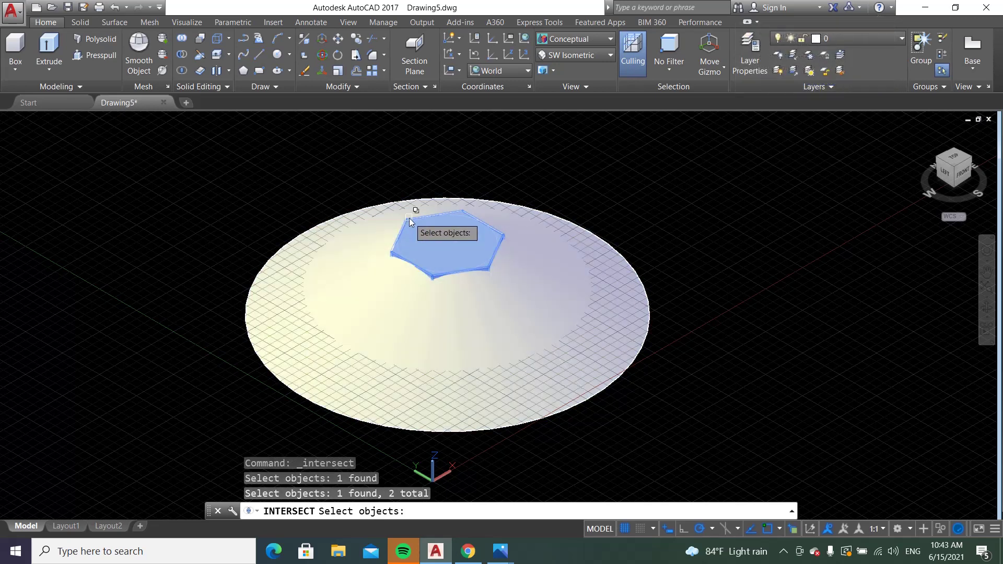
{"action": "left_click", "coordinate": [409, 219]}
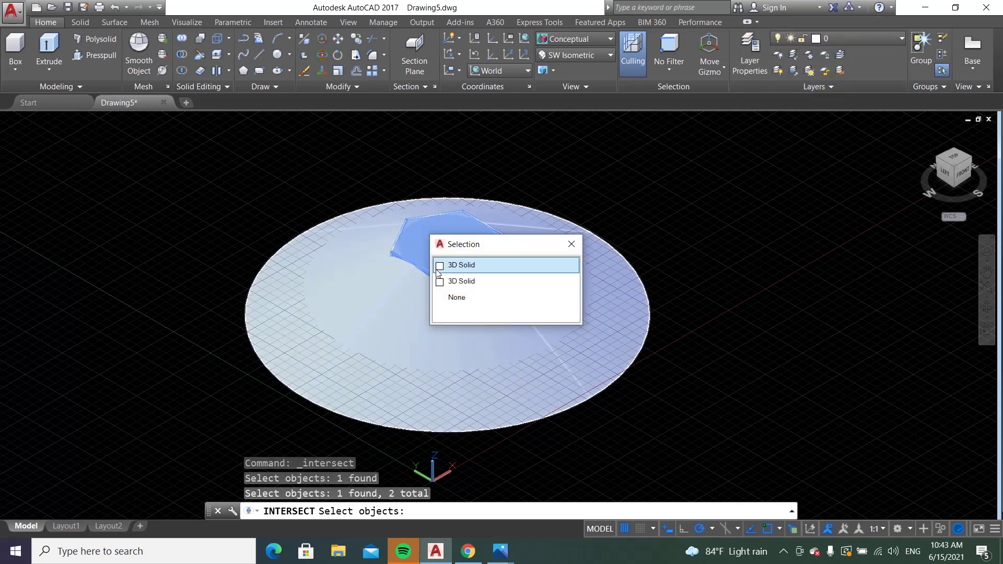
{"action": "left_click", "coordinate": [440, 265]}
{"action": "left_click", "coordinate": [410, 321]}
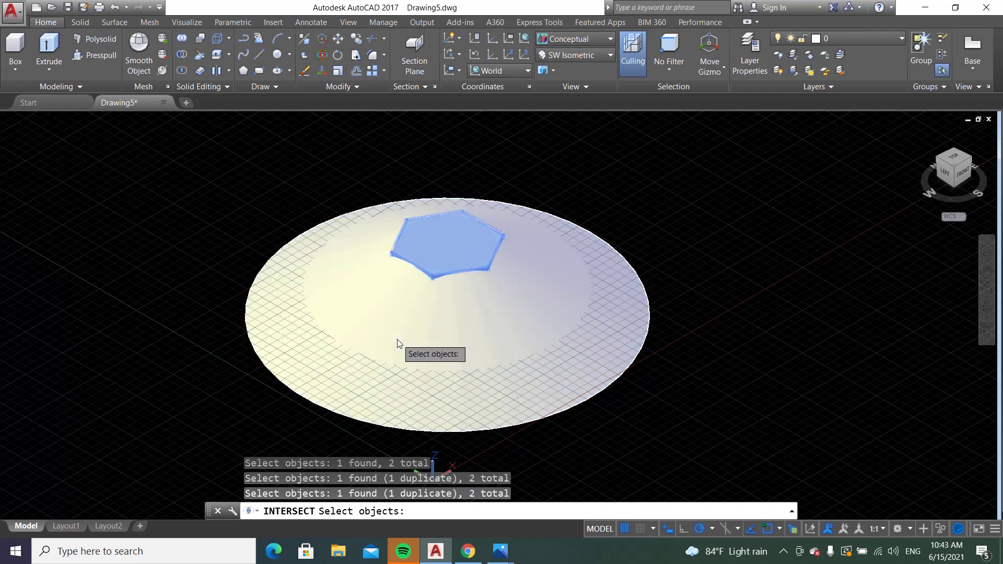
{"action": "key", "text": "Return"}
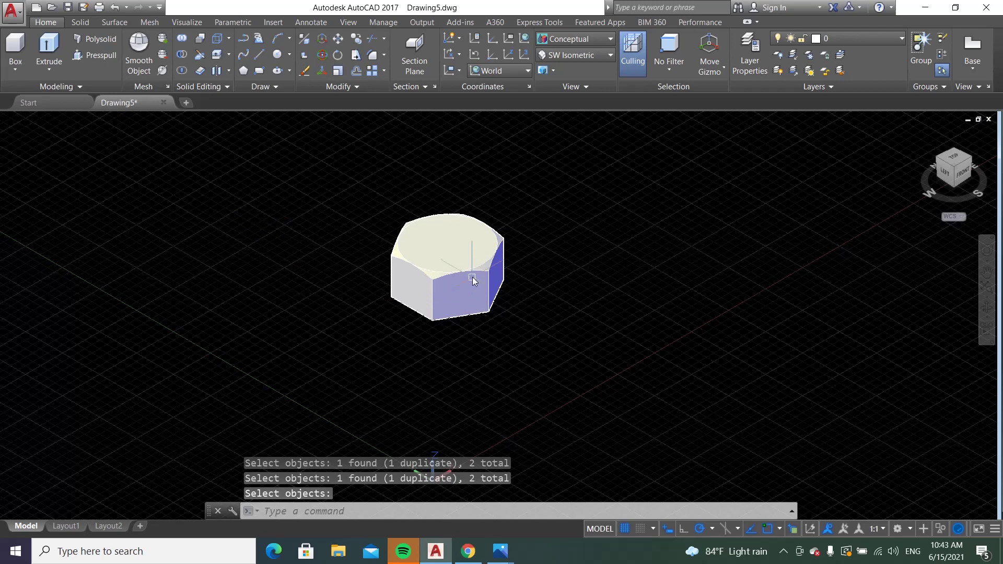
{"action": "scroll", "coordinate": [478, 276], "scroll_direction": "up", "scroll_amount": 3}
{"action": "scroll", "coordinate": [481, 276], "scroll_direction": "up", "scroll_amount": 3}
{"action": "scroll", "coordinate": [482, 275], "scroll_direction": "down", "scroll_amount": 2}
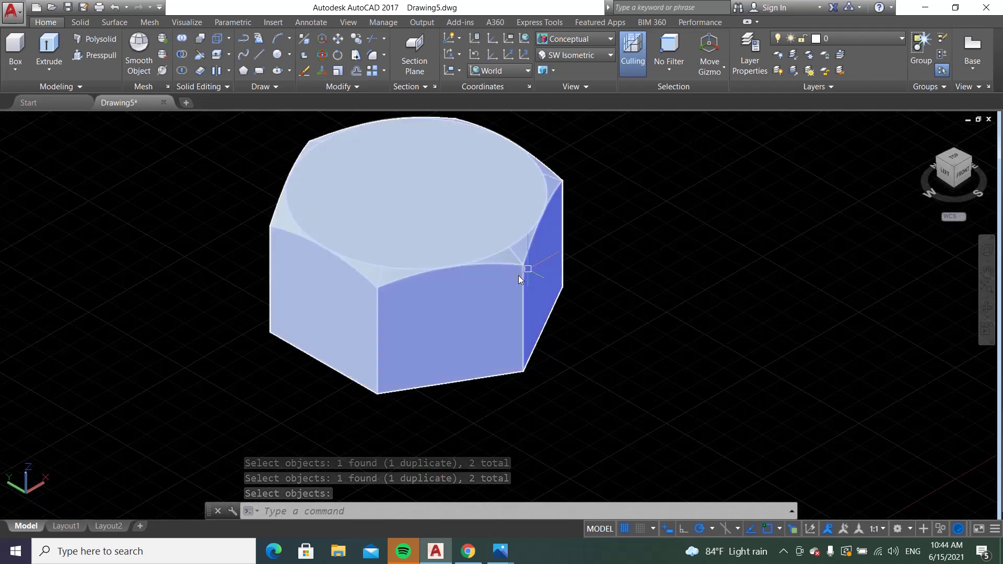
{"action": "left_click", "coordinate": [577, 55]}
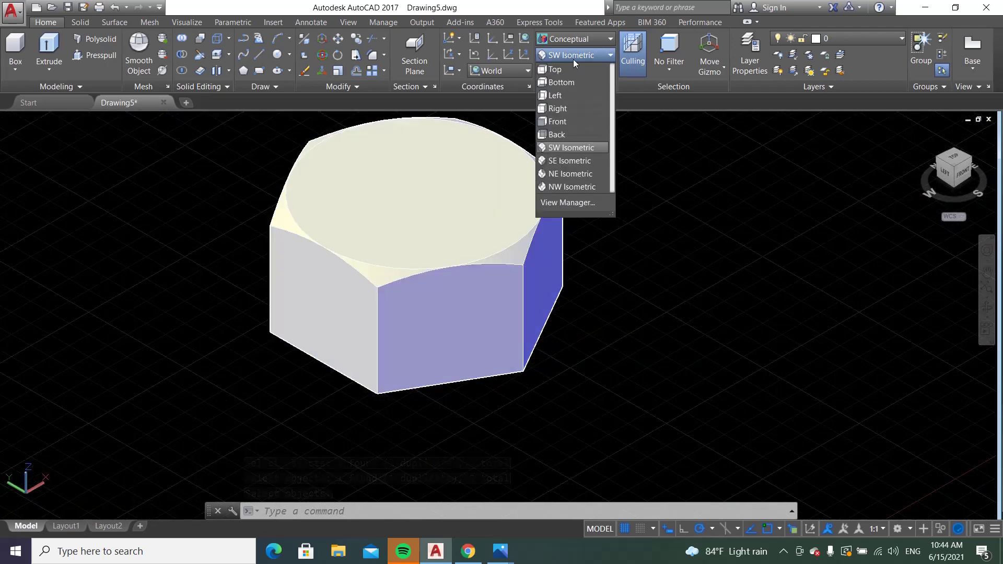
{"action": "left_click", "coordinate": [559, 109]}
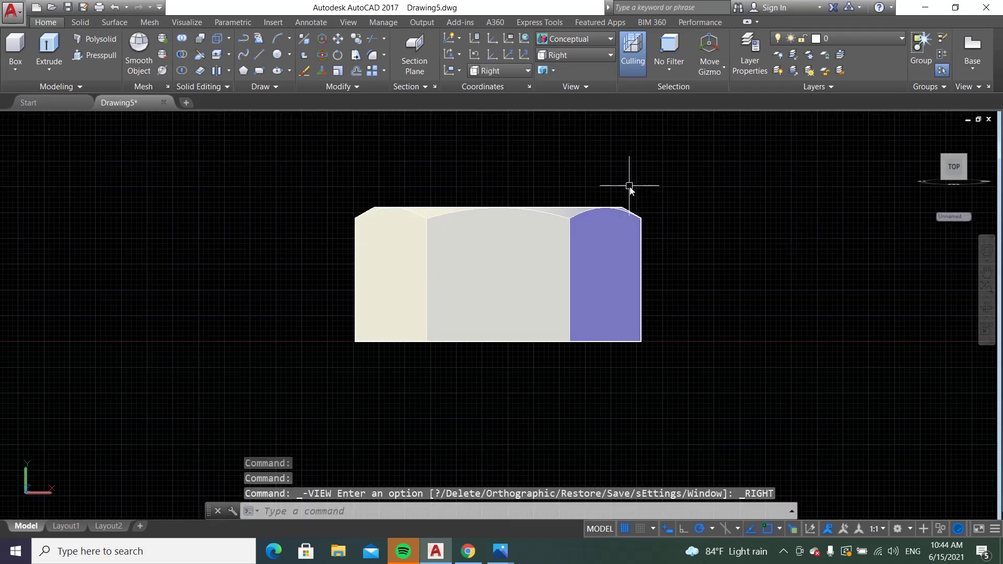
{"action": "left_click", "coordinate": [258, 55]}
{"action": "left_click", "coordinate": [622, 205]}
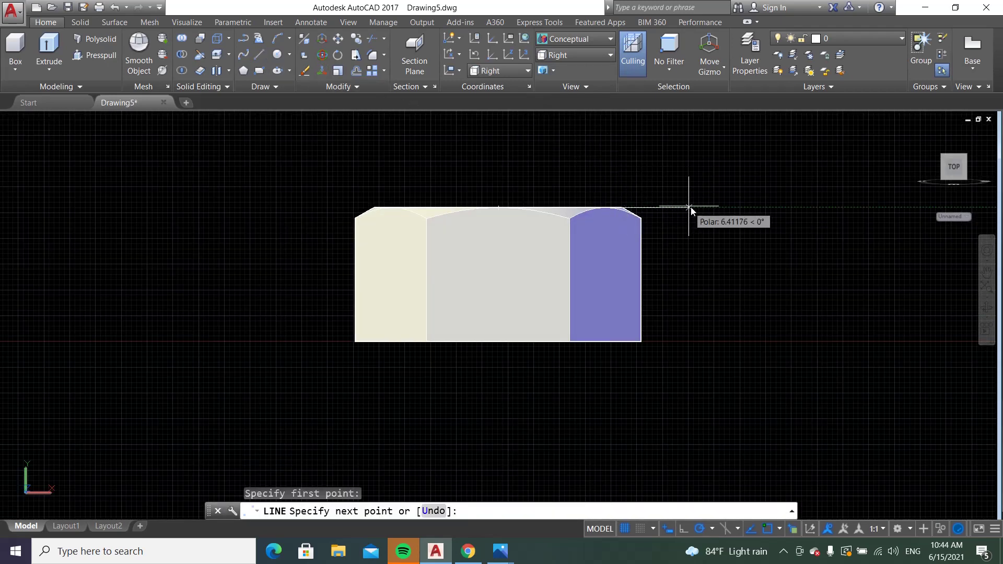
{"action": "right_click", "coordinate": [695, 214]}
{"action": "left_click", "coordinate": [703, 221]}
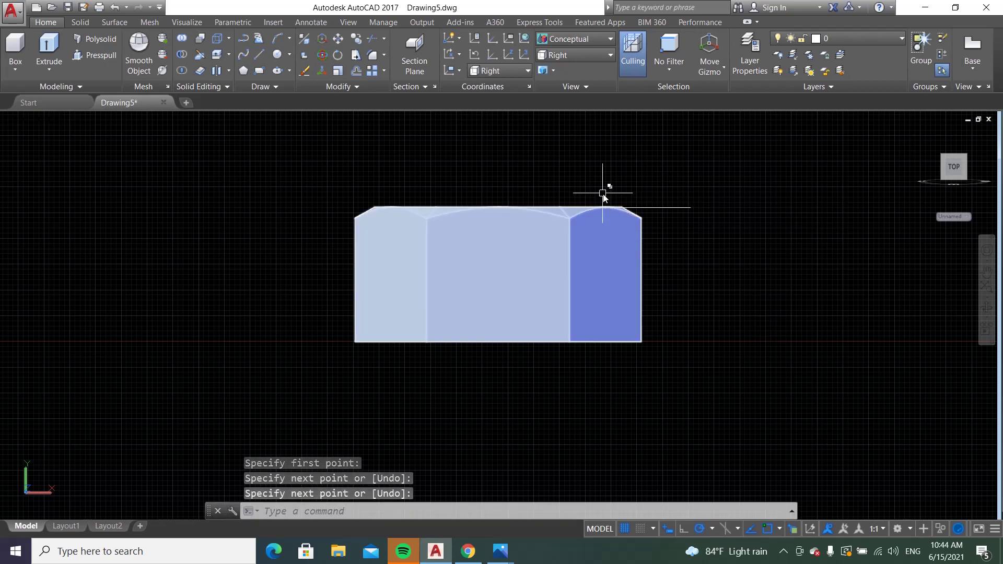
{"action": "left_click", "coordinate": [304, 71]}
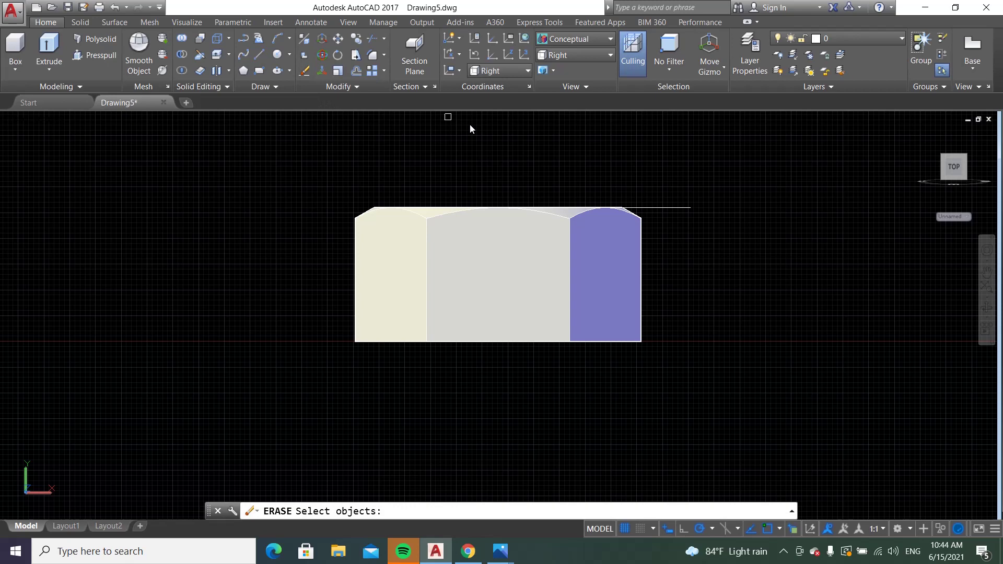
{"action": "left_click", "coordinate": [667, 207]}
{"action": "left_click", "coordinate": [588, 56]}
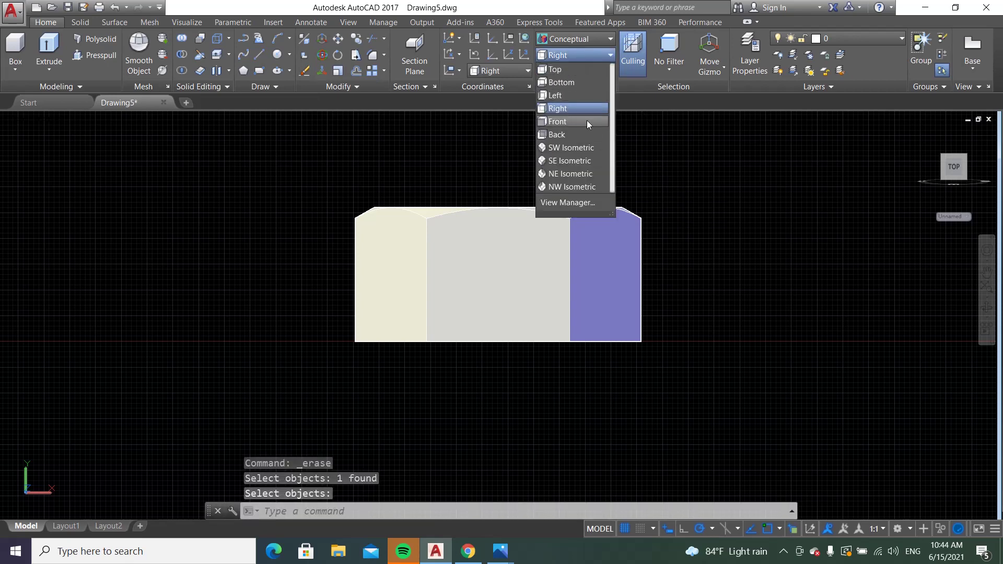
{"action": "left_click", "coordinate": [585, 150]}
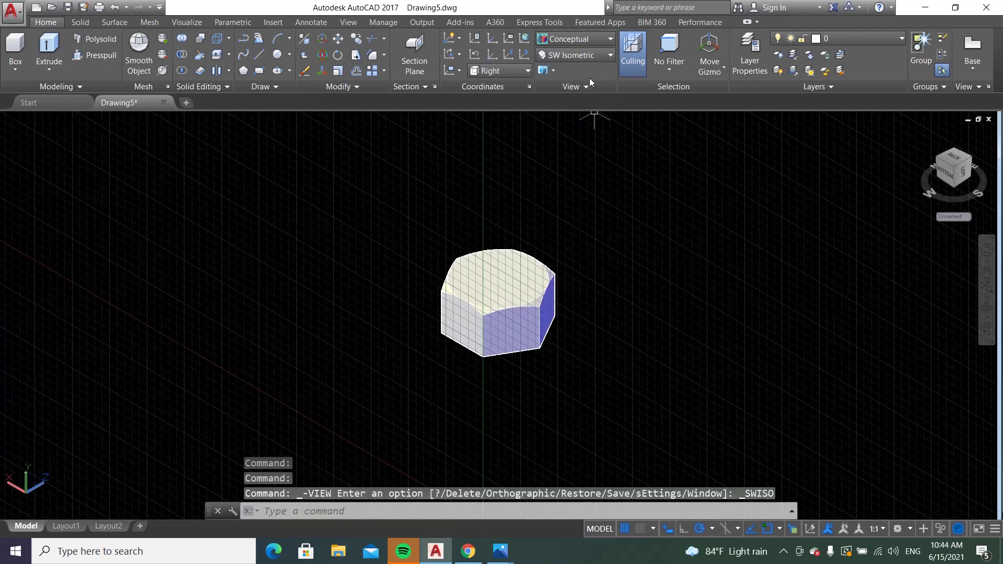
Switch to 2D Wireframe and select the nut's lower circle for extrusion
{"action": "left_click", "coordinate": [586, 42]}
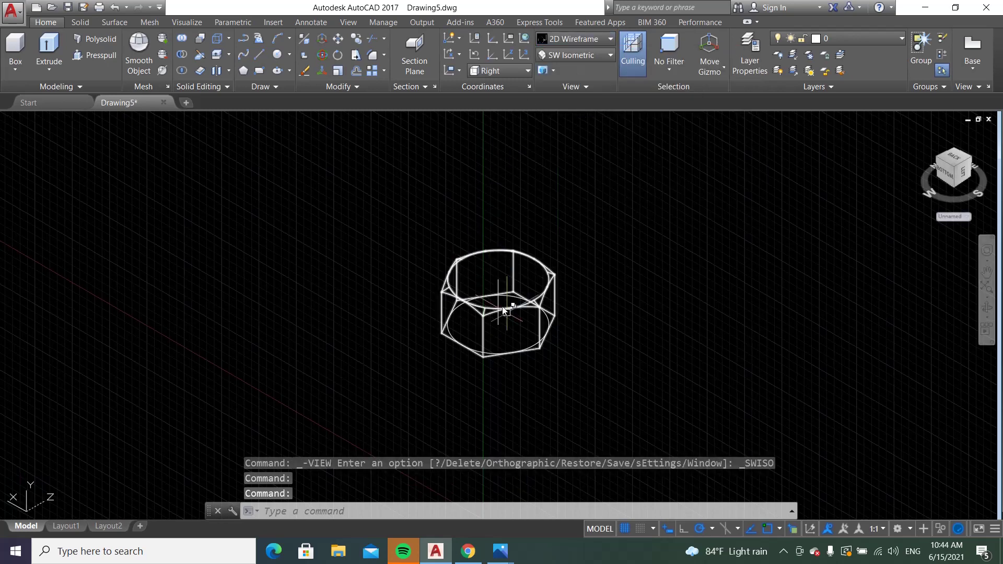
{"action": "scroll", "coordinate": [601, 336], "scroll_direction": "up", "scroll_amount": 2}
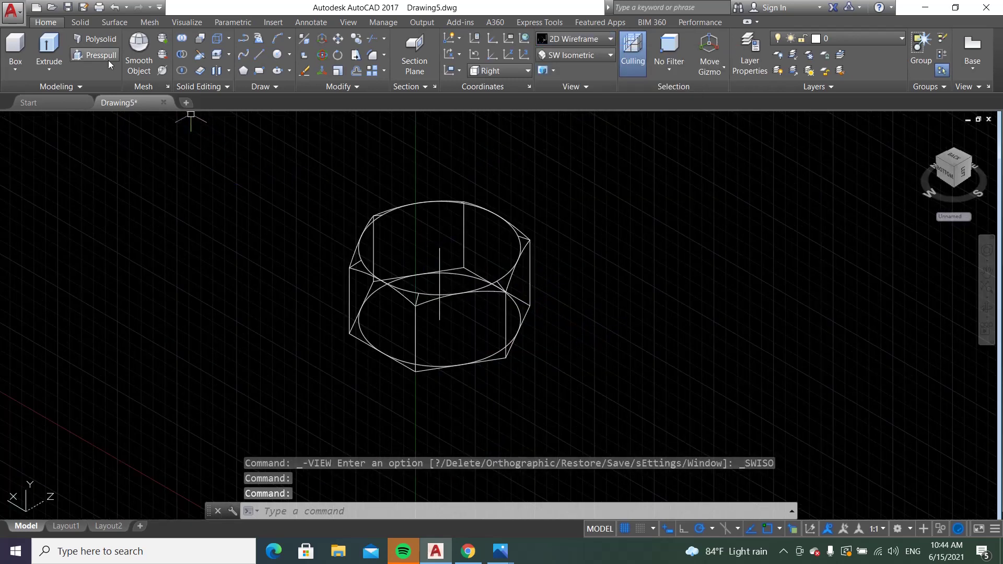
{"action": "left_click", "coordinate": [49, 50]}
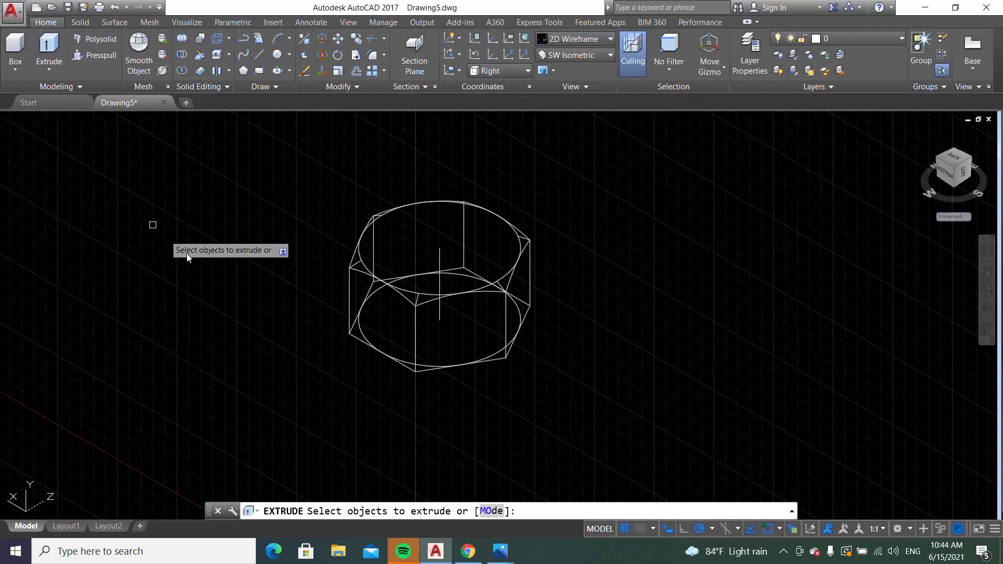
{"action": "left_click", "coordinate": [367, 334]}
{"action": "right_click", "coordinate": [370, 335]}
{"action": "left_click", "coordinate": [370, 336]}
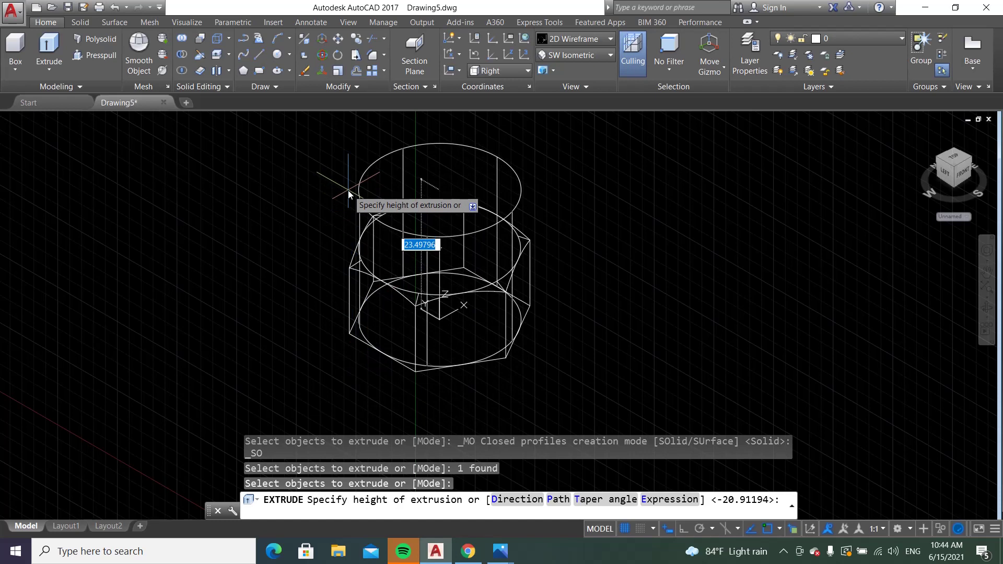
Extrude the circle with a -60° taper into a wide cone flaring around the nut
{"action": "type", "text": "t"}
{"action": "key", "text": "Return"}
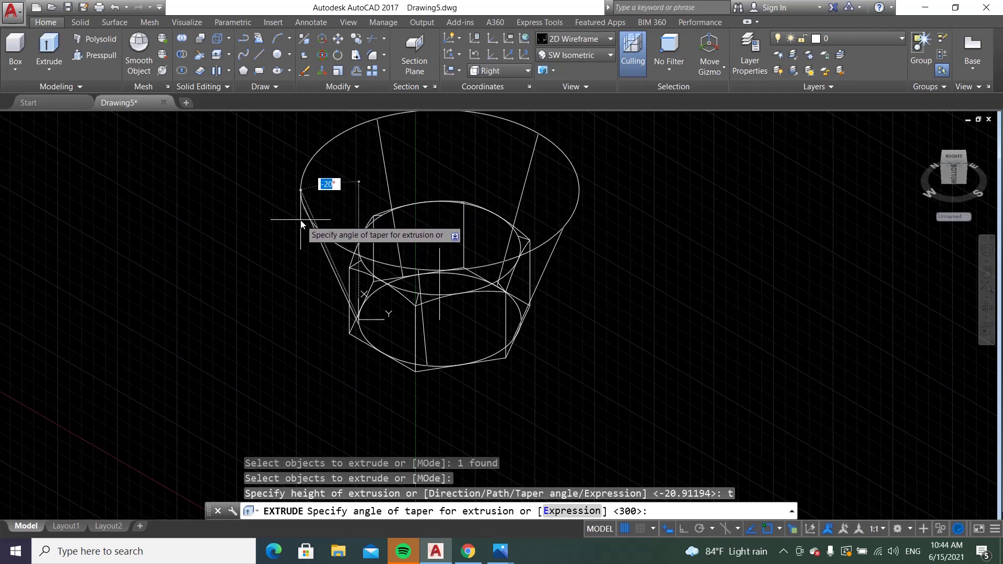
{"action": "type", "text": "-"}
{"action": "key", "text": "Return"}
{"action": "mouse_move", "coordinate": [300, 220]}
{"action": "middle_mouse_down", "text": "shift"}
{"action": "mouse_move", "coordinate": [297, 239]}
{"action": "mouse_move", "coordinate": [331, 256]}
{"action": "mouse_move", "coordinate": [334, 361]}
{"action": "middle_mouse_up", "text": "shift"}
{"action": "scroll", "coordinate": [334, 360], "scroll_direction": "down", "scroll_amount": 2}
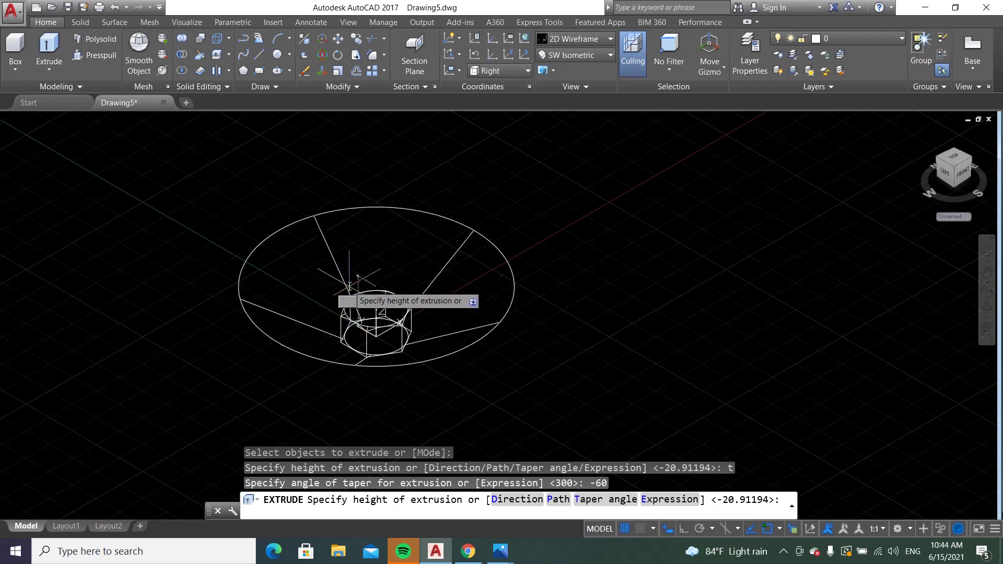
{"action": "left_click", "coordinate": [349, 286]}
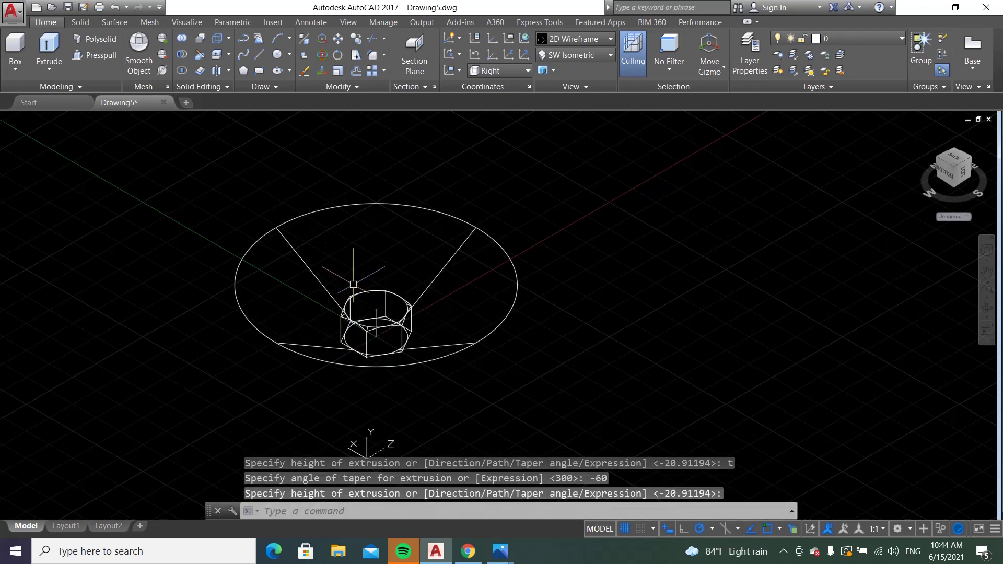
Intersect the nut with the cone, keeping only their overlap to chamfer the outer corners
{"action": "left_click", "coordinate": [181, 70]}
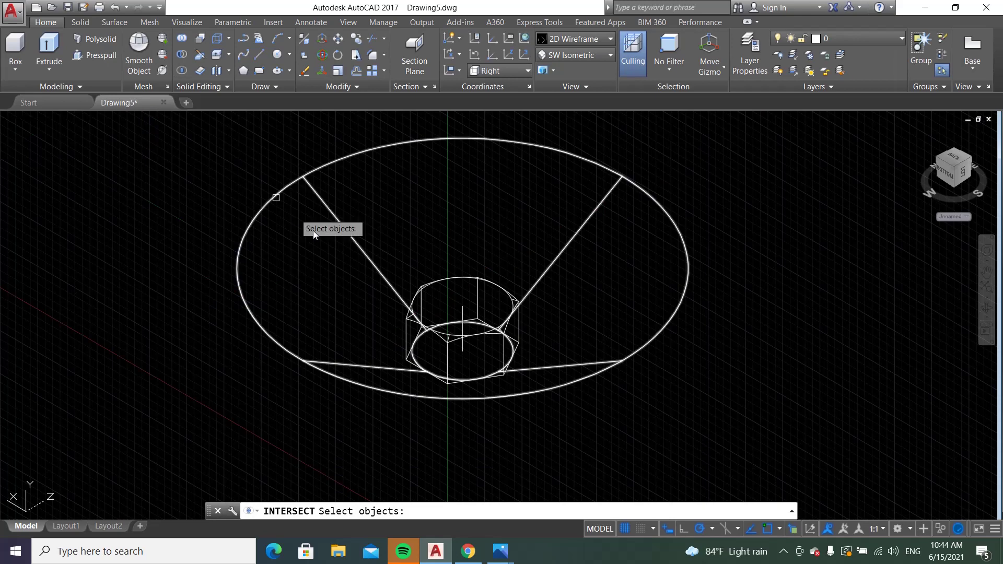
{"action": "left_click", "coordinate": [418, 285]}
{"action": "left_click", "coordinate": [409, 301]}
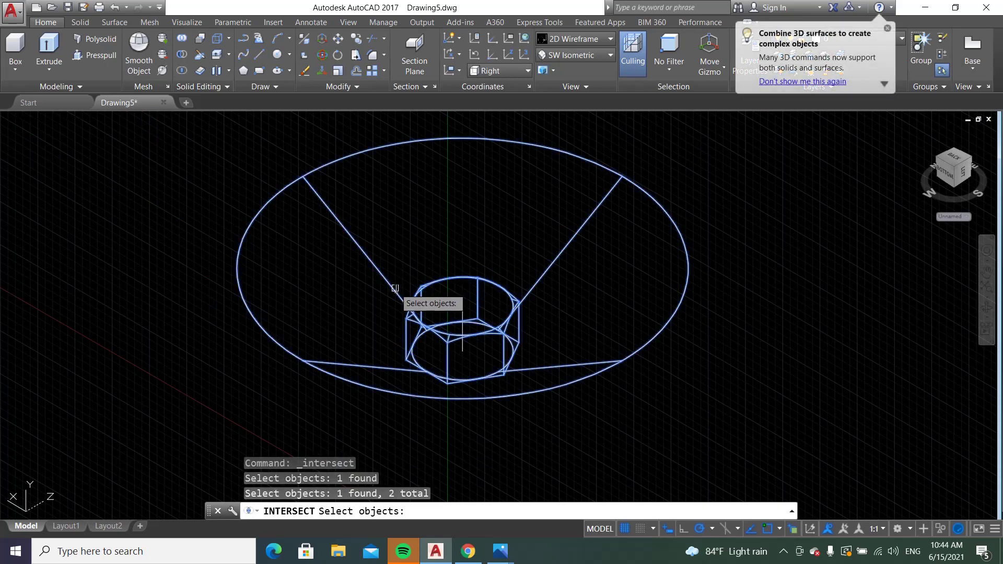
{"action": "key", "text": "Return"}
Preview the nut in Conceptual and then Realistic shading, with the grid turned off
{"action": "left_click", "coordinate": [565, 38]}
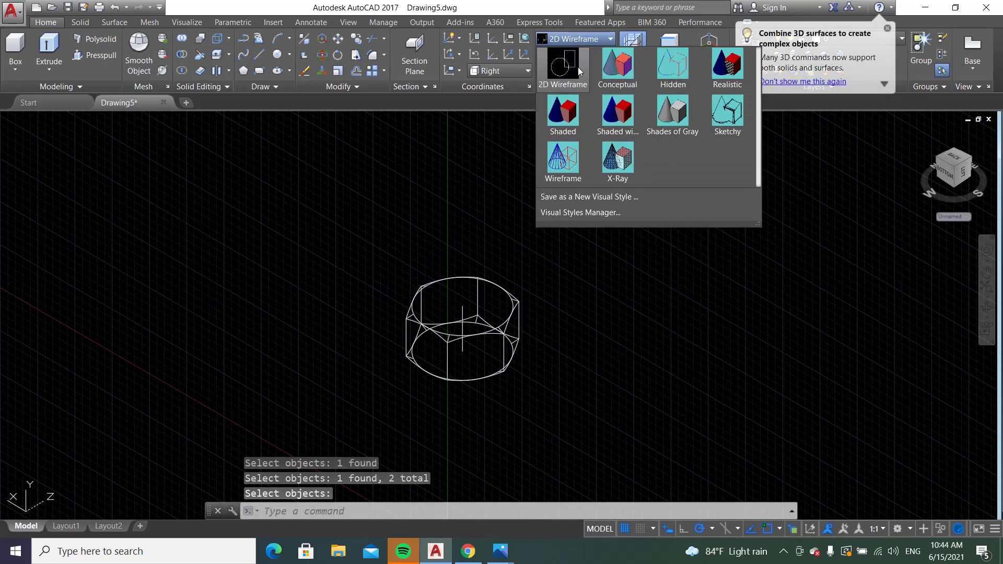
{"action": "left_click", "coordinate": [616, 62]}
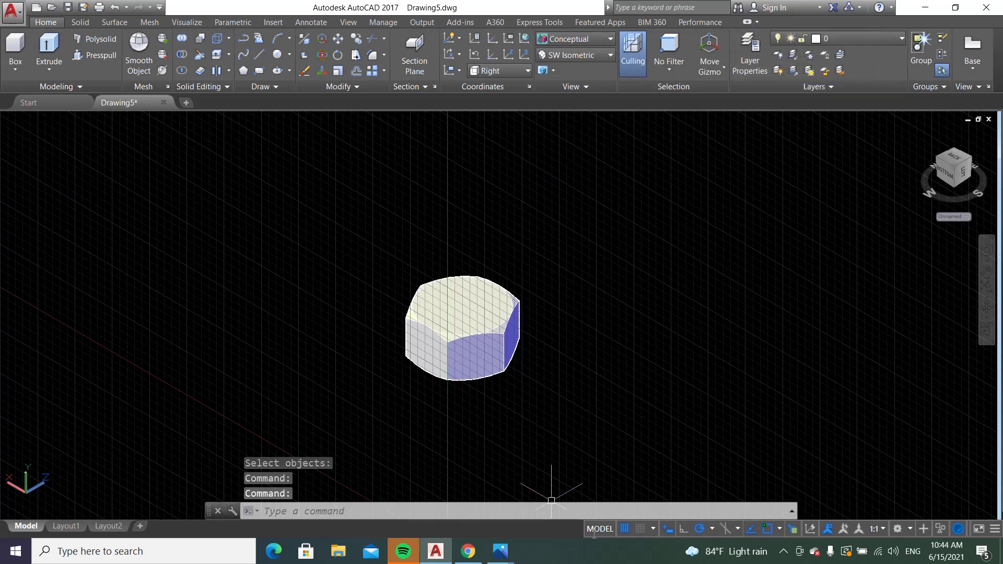
{"action": "left_click", "coordinate": [627, 531]}
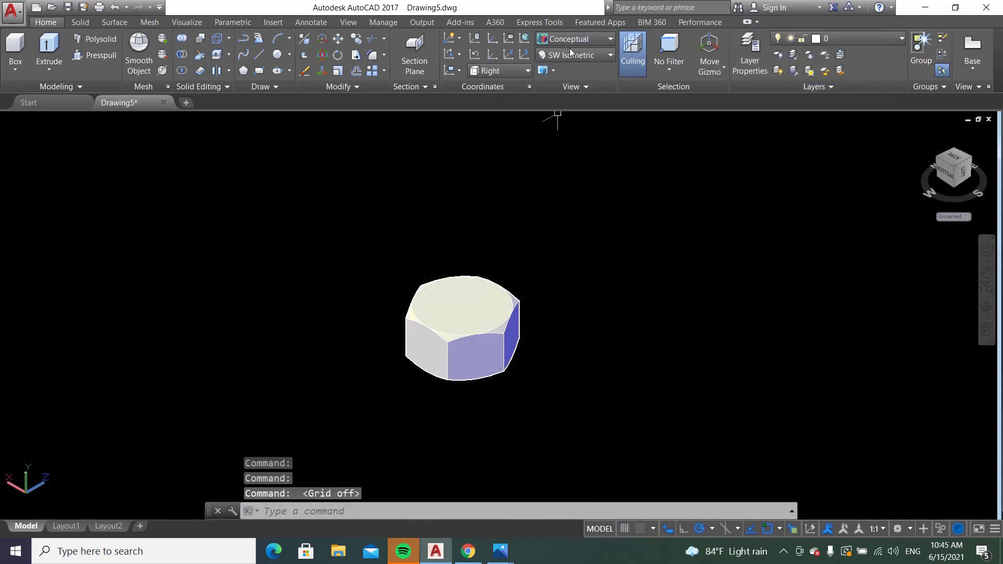
{"action": "left_click", "coordinate": [597, 46]}
{"action": "left_click", "coordinate": [727, 63]}
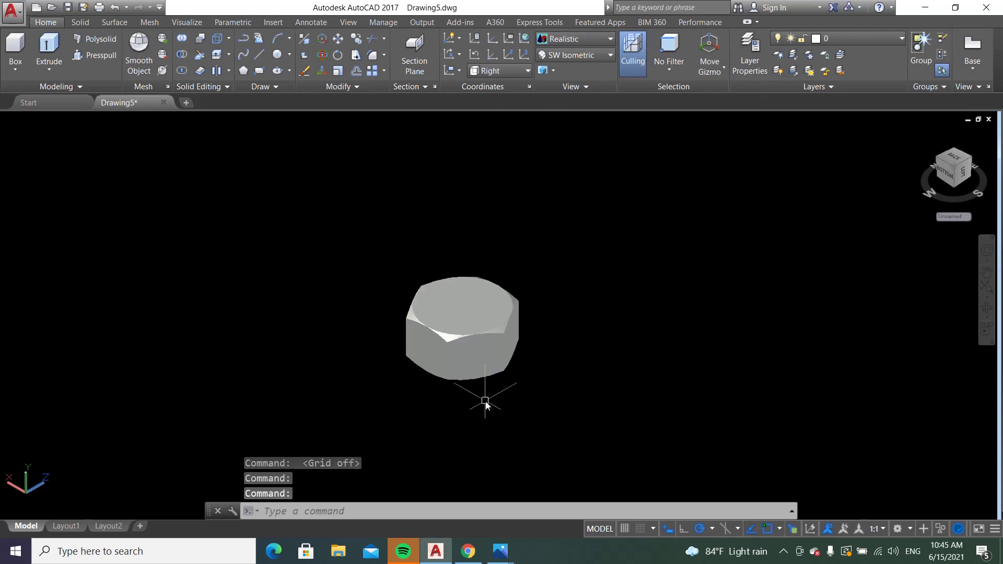
Orbit to inspect the hexagonal top, then return to SW Isometric in 2D Wireframe
{"action": "left_click", "coordinate": [987, 308]}
{"action": "mouse_move", "coordinate": [452, 362]}
{"action": "left_mouse_down"}
{"action": "mouse_move", "coordinate": [516, 417]}
{"action": "mouse_move", "coordinate": [482, 392]}
{"action": "mouse_move", "coordinate": [459, 437]}
{"action": "mouse_move", "coordinate": [466, 353]}
{"action": "mouse_move", "coordinate": [465, 366]}
{"action": "left_mouse_up"}
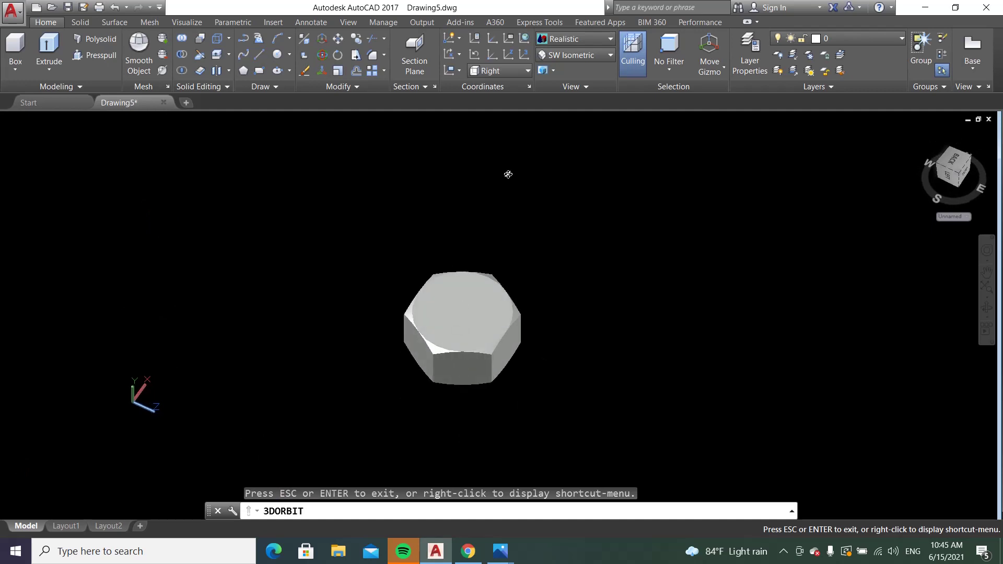
{"action": "left_click", "coordinate": [574, 55]}
{"action": "left_click", "coordinate": [565, 148]}
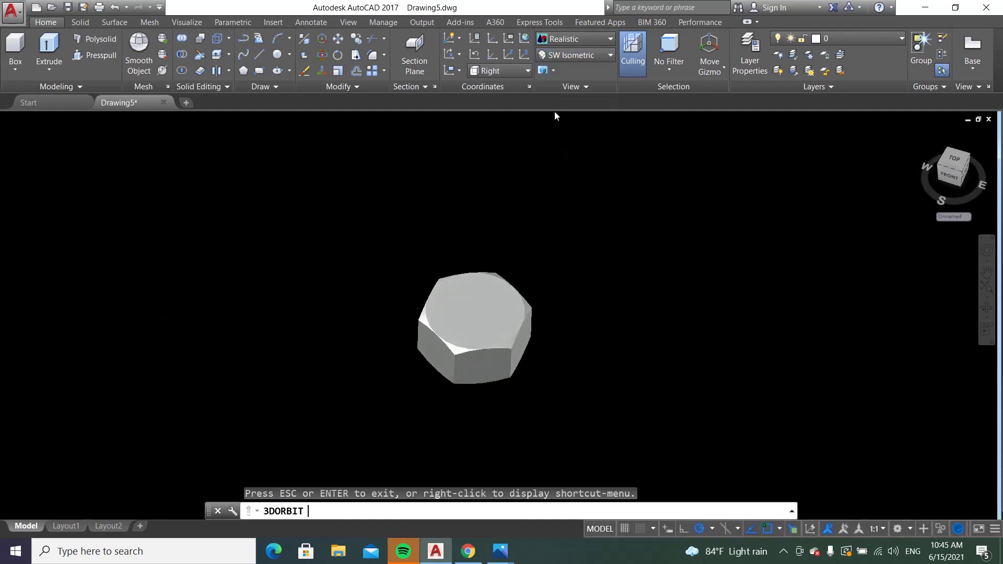
{"action": "left_click", "coordinate": [566, 38]}
{"action": "left_click", "coordinate": [560, 65]}
{"action": "scroll", "coordinate": [593, 387], "scroll_direction": "up", "scroll_amount": 2}
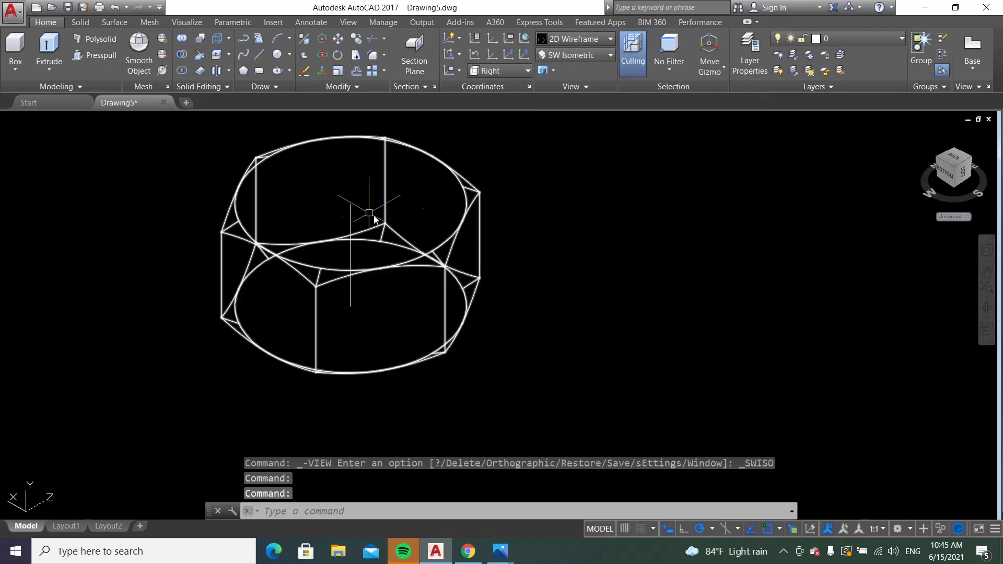
{"action": "scroll", "coordinate": [238, 226], "scroll_direction": "up", "scroll_amount": 2}
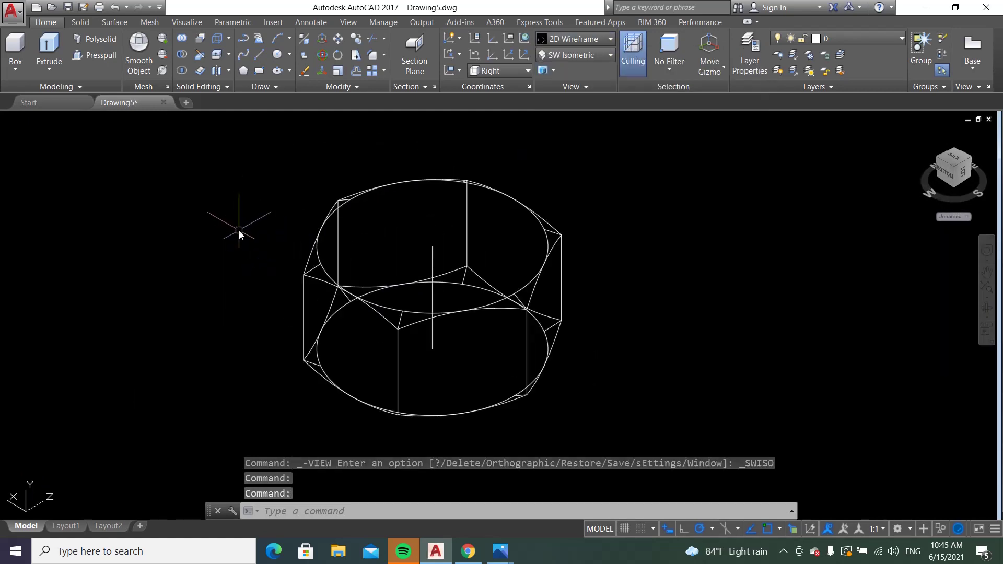
{"action": "mouse_move", "coordinate": [500, 550]}
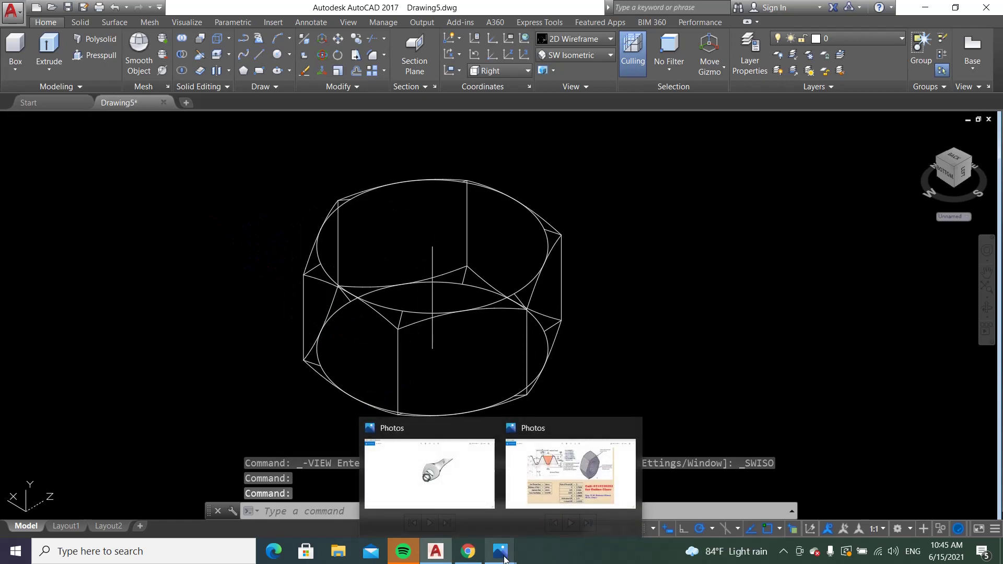
Open nut.jpg in Photos in Draw mode with the ballpoint pen set to blue
{"action": "left_click", "coordinate": [554, 490]}
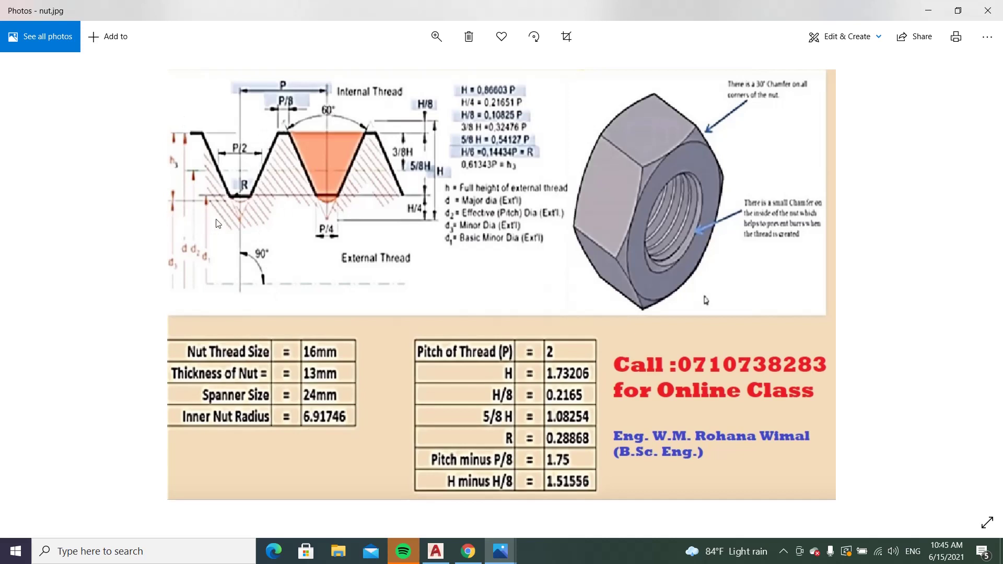
{"action": "right_click", "coordinate": [408, 136]}
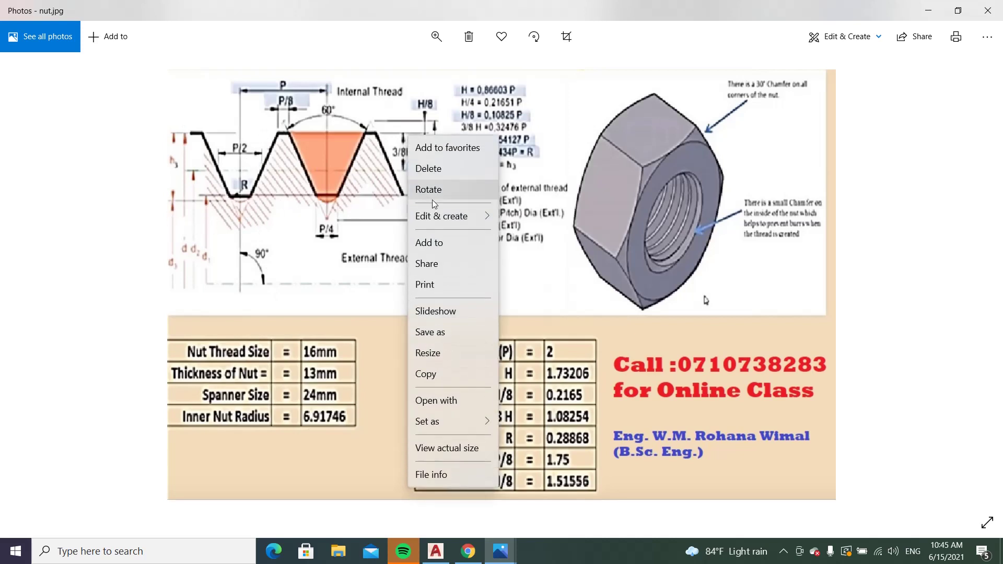
{"action": "mouse_move", "coordinate": [440, 215]}
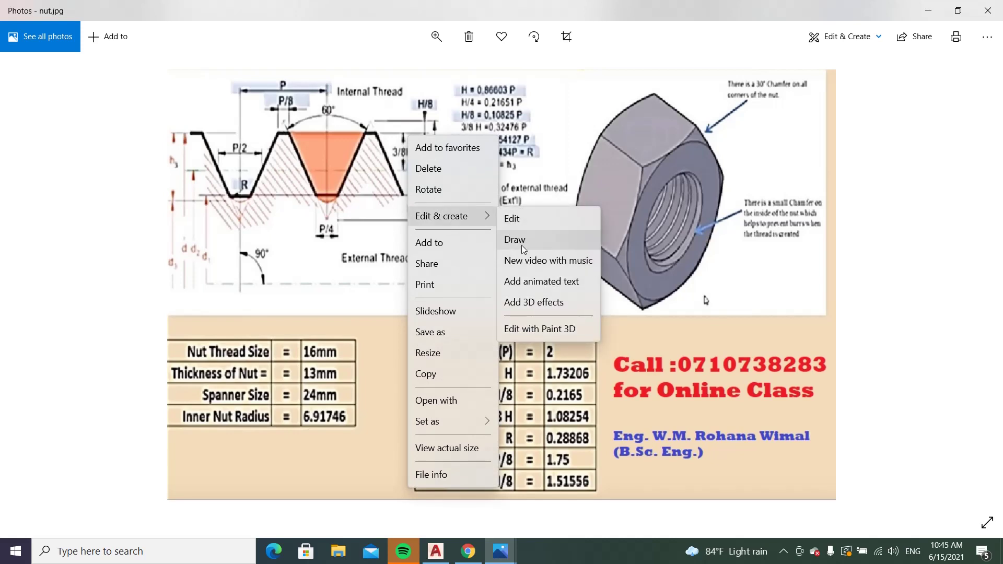
{"action": "left_click", "coordinate": [522, 242]}
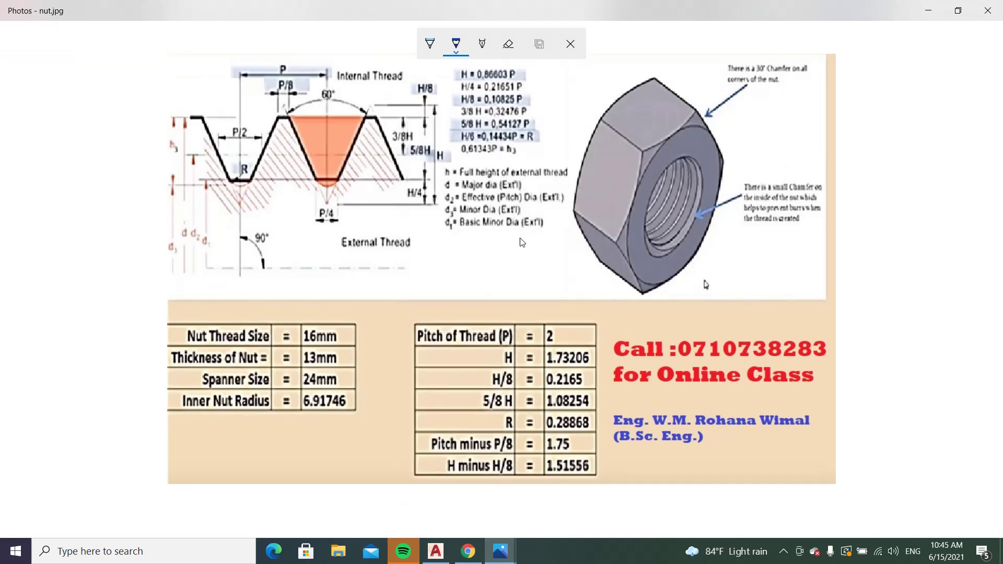
{"action": "left_click", "coordinate": [456, 46]}
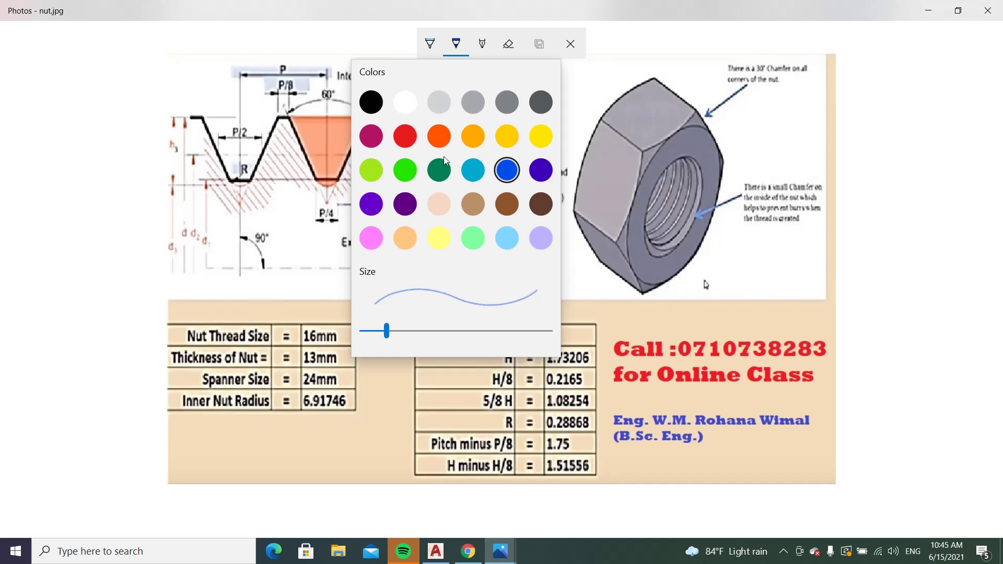
{"action": "left_click", "coordinate": [507, 170]}
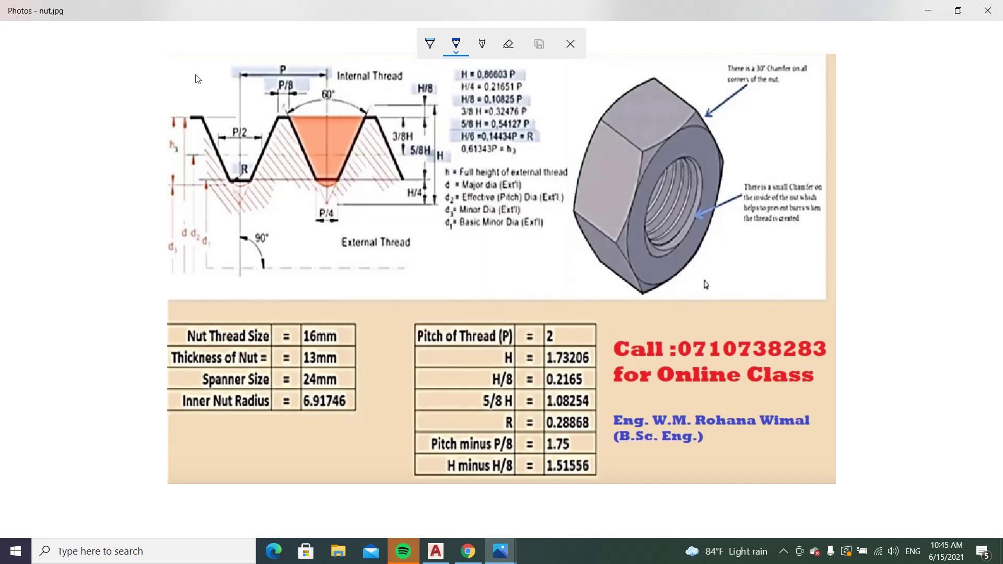
Draw blue strokes linking the thread profile, the 90° mark and the Inner Nut Radius row
{"action": "left_click_drag", "start_coordinate": [179, 62], "coordinate": [301, 64]}
{"action": "left_click_drag", "start_coordinate": [199, 69], "coordinate": [199, 110]}
{"action": "left_click_drag", "start_coordinate": [213, 69], "coordinate": [214, 137]}
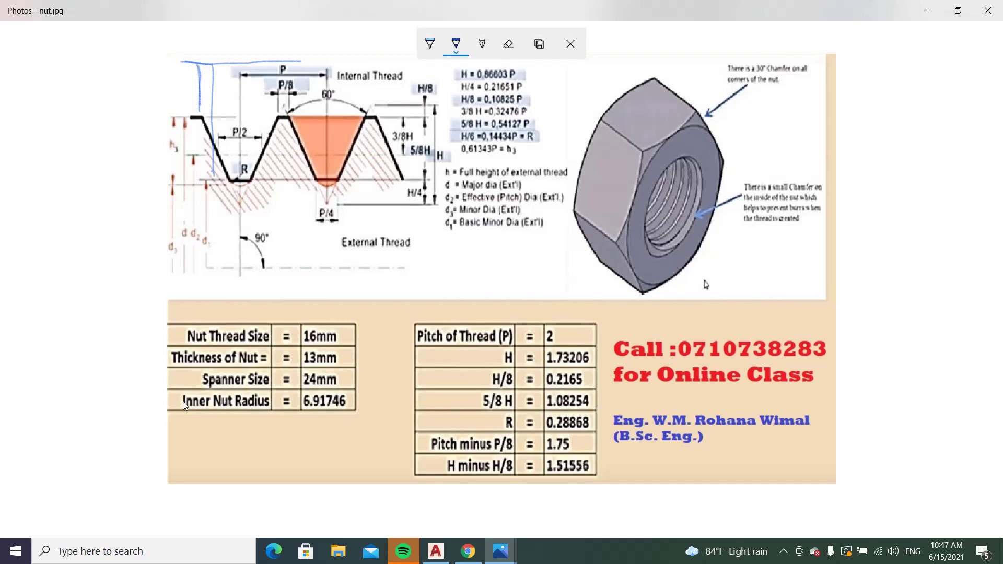
{"action": "left_click_drag", "start_coordinate": [182, 402], "coordinate": [168, 387]}
{"action": "mouse_move", "coordinate": [201, 98]}
{"action": "left_mouse_down"}
{"action": "mouse_move", "coordinate": [238, 138]}
{"action": "mouse_move", "coordinate": [258, 241]}
{"action": "left_mouse_up"}
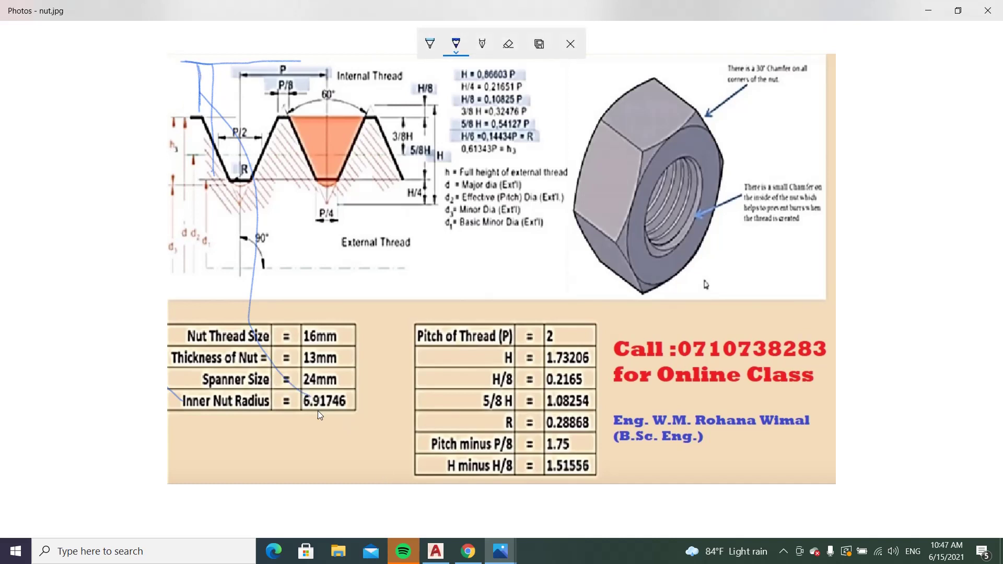
{"action": "left_click", "coordinate": [435, 553]}
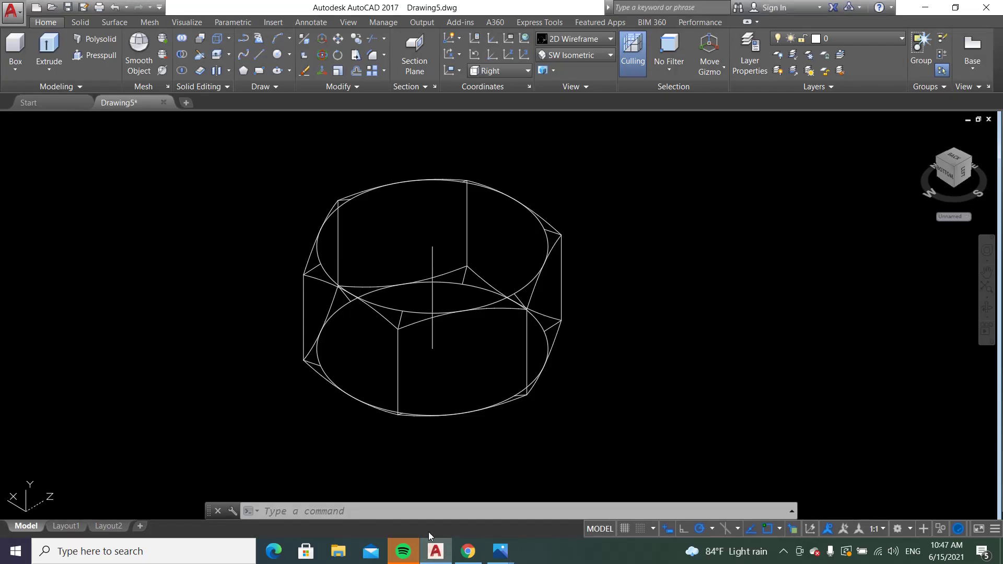
Reset the UCS to World and draw a radius 6.91746 circle centred at the nut's top axis
{"action": "left_click", "coordinate": [289, 56]}
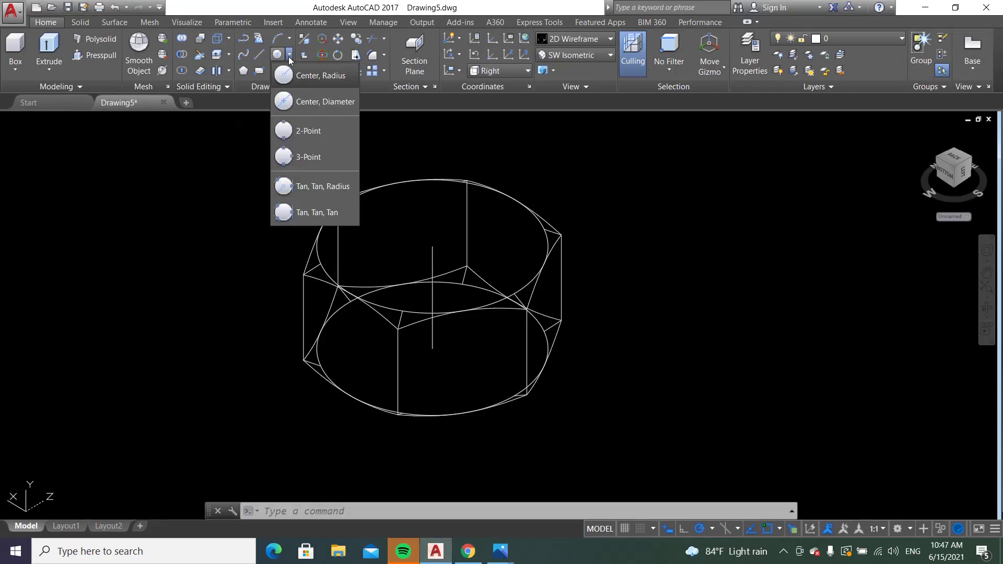
{"action": "left_click", "coordinate": [313, 75]}
{"action": "left_click", "coordinate": [431, 246]}
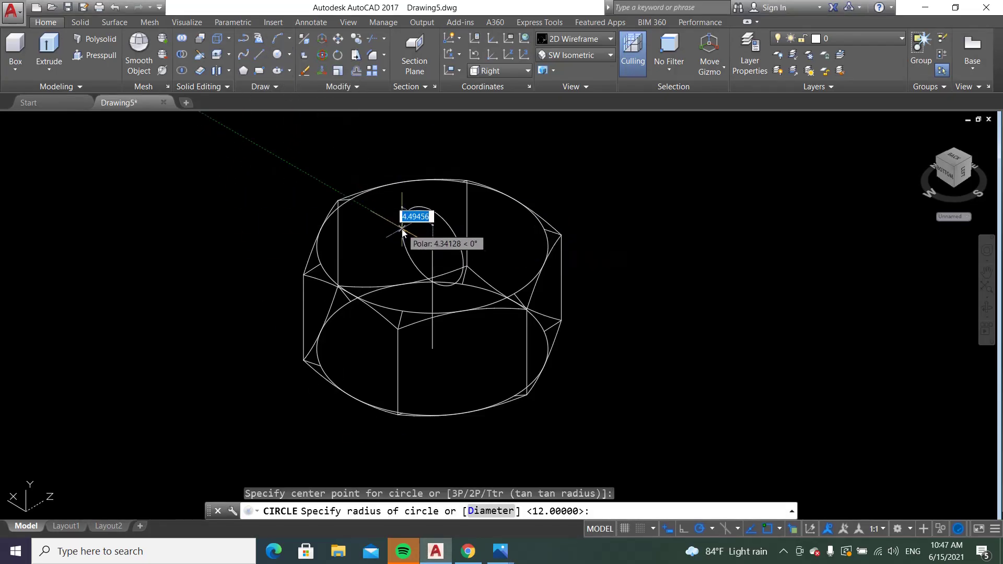
{"action": "key", "text": "Escape"}
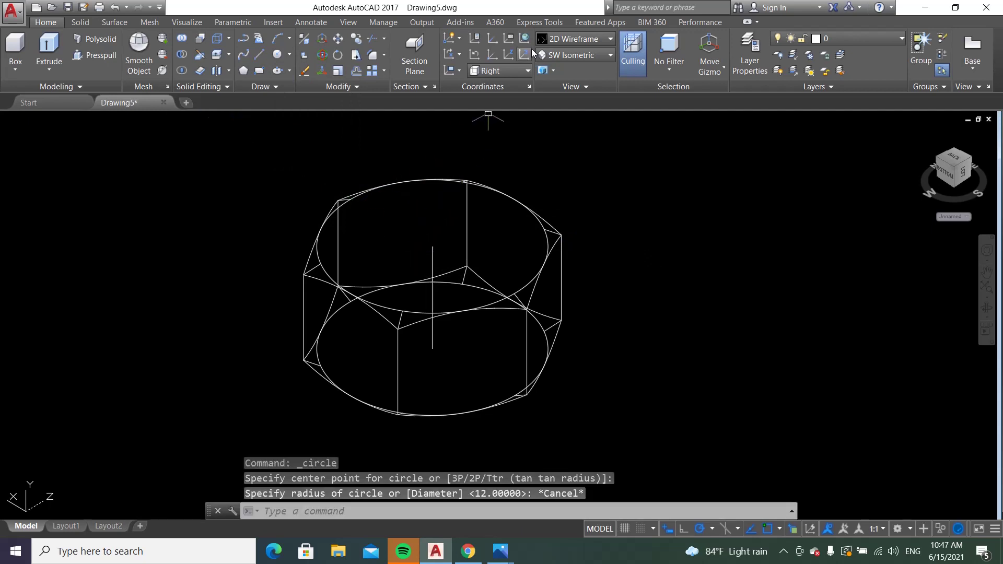
{"action": "left_click", "coordinate": [528, 52]}
{"action": "left_click", "coordinate": [288, 55]}
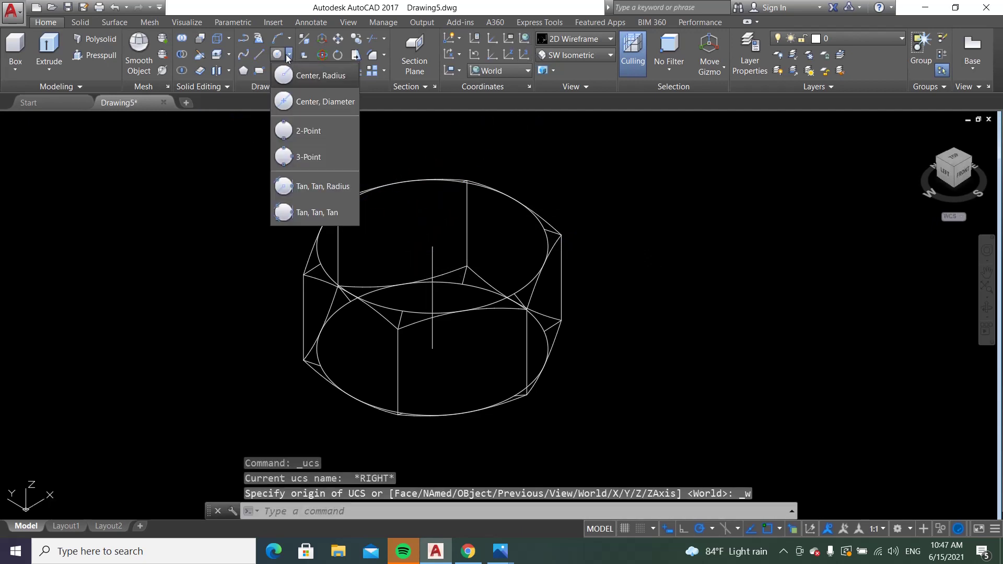
{"action": "left_click", "coordinate": [314, 75]}
{"action": "left_click", "coordinate": [431, 246]}
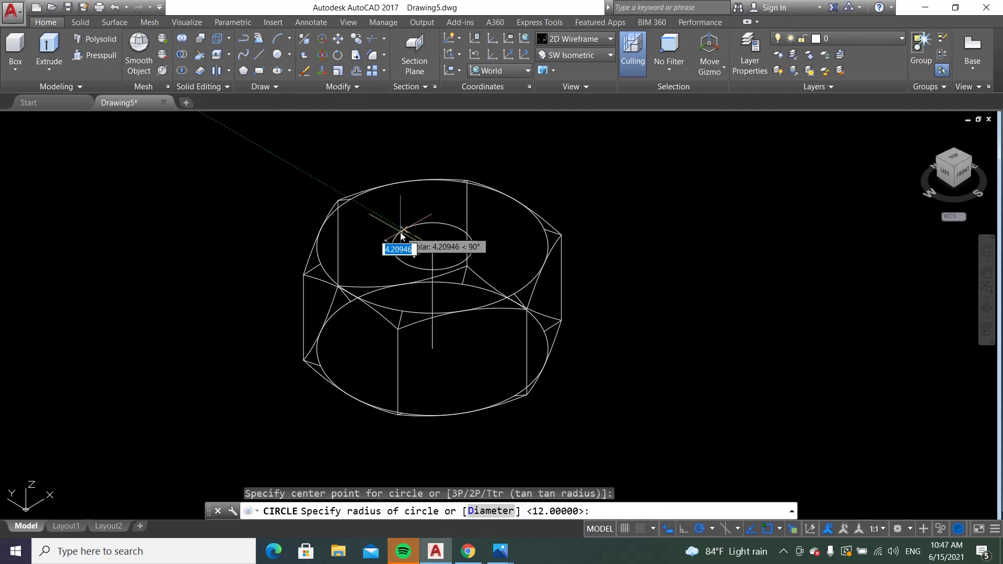
{"action": "type", "text": "6."}
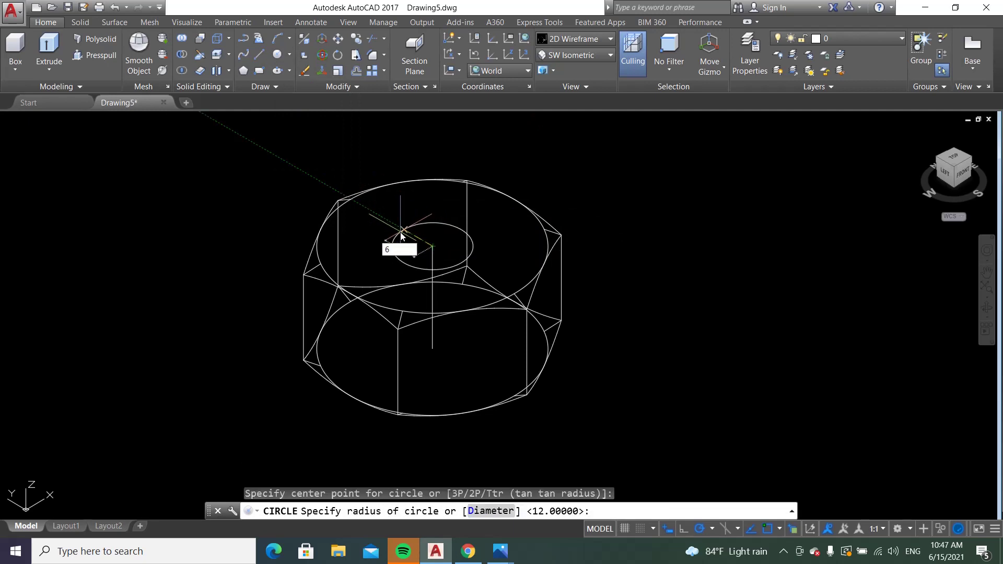
{"action": "type", "text": "917"}
{"action": "type", "text": "46"}
{"action": "key", "text": "Return"}
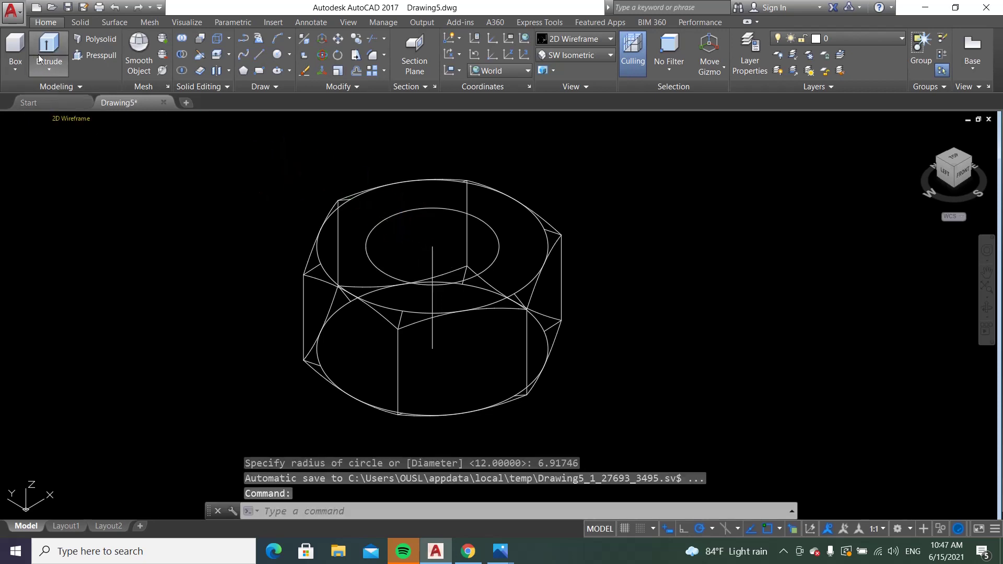
Presspull the circle down through the nut to cut the bore, then erase the leftover circle
{"action": "left_click", "coordinate": [86, 55]}
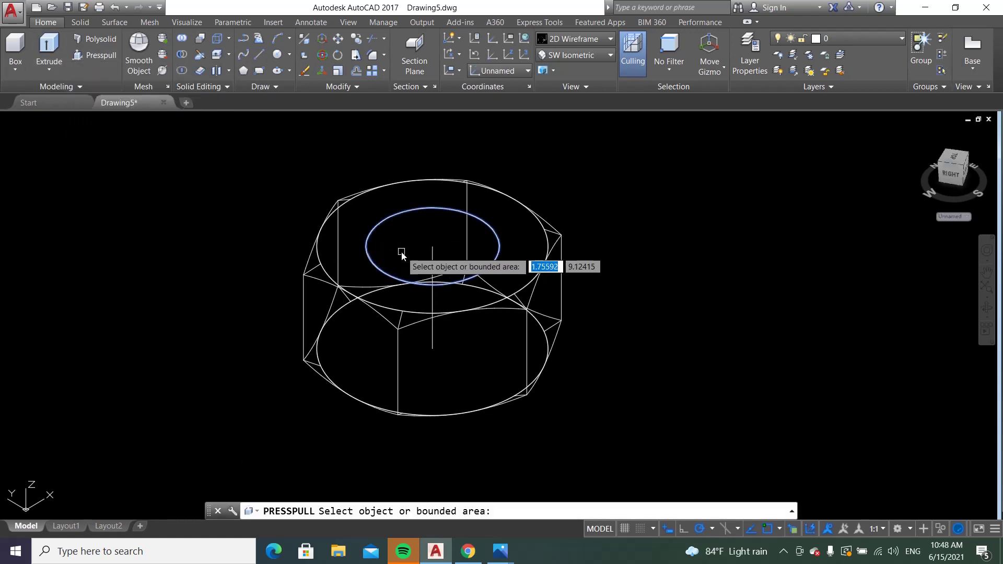
{"action": "left_click", "coordinate": [402, 255]}
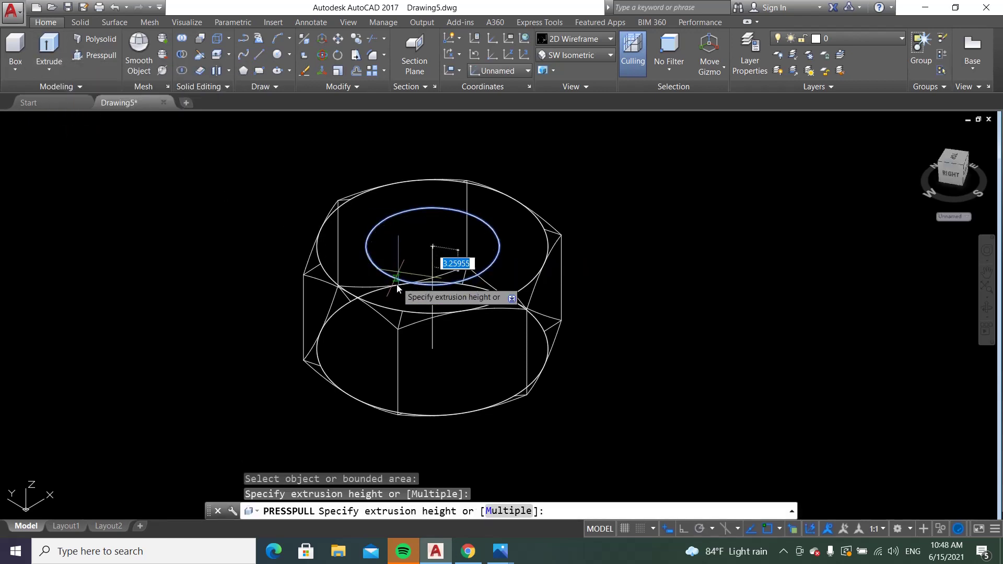
{"action": "left_click", "coordinate": [391, 447]}
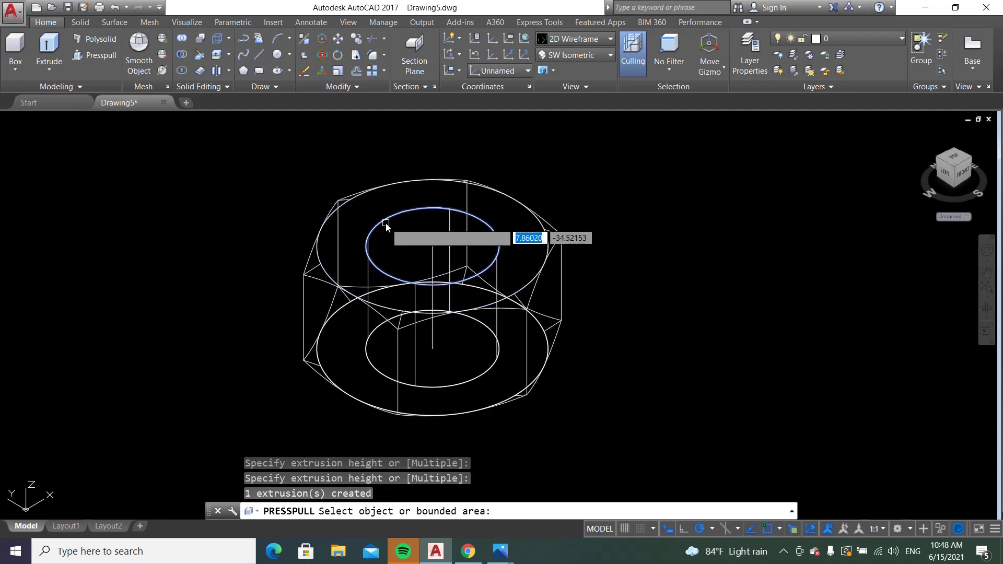
{"action": "left_click", "coordinate": [304, 71]}
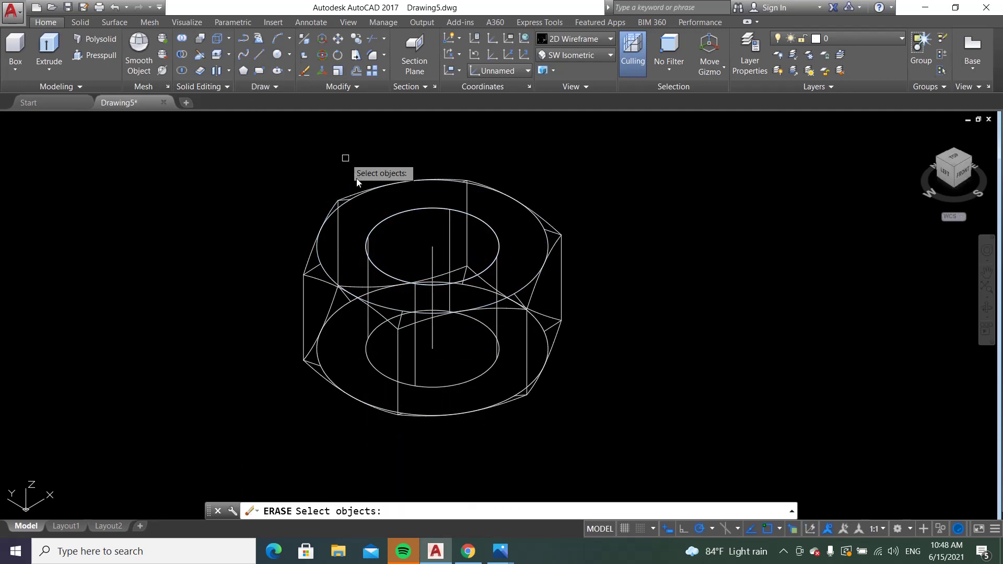
{"action": "left_click", "coordinate": [391, 219]}
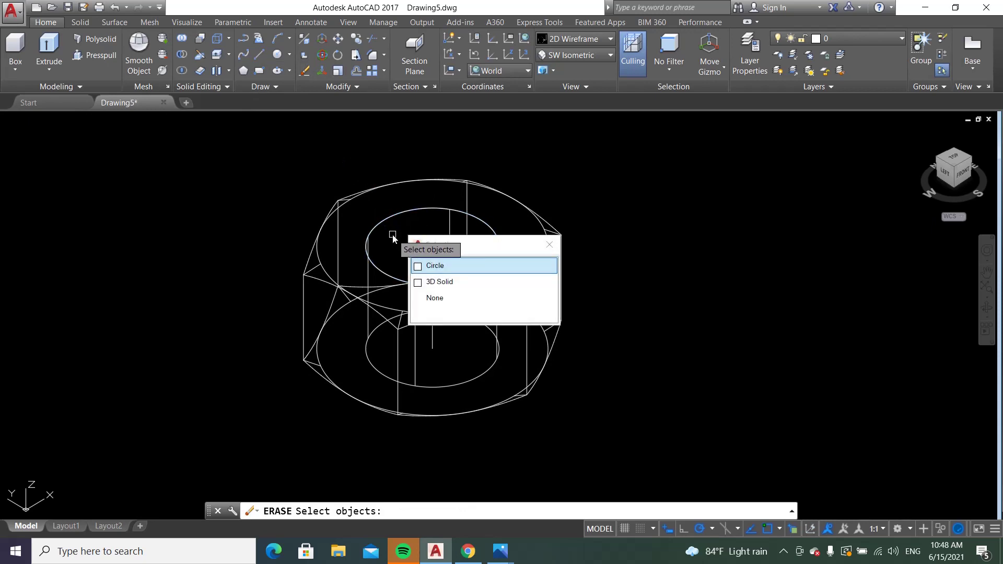
{"action": "left_click", "coordinate": [417, 269]}
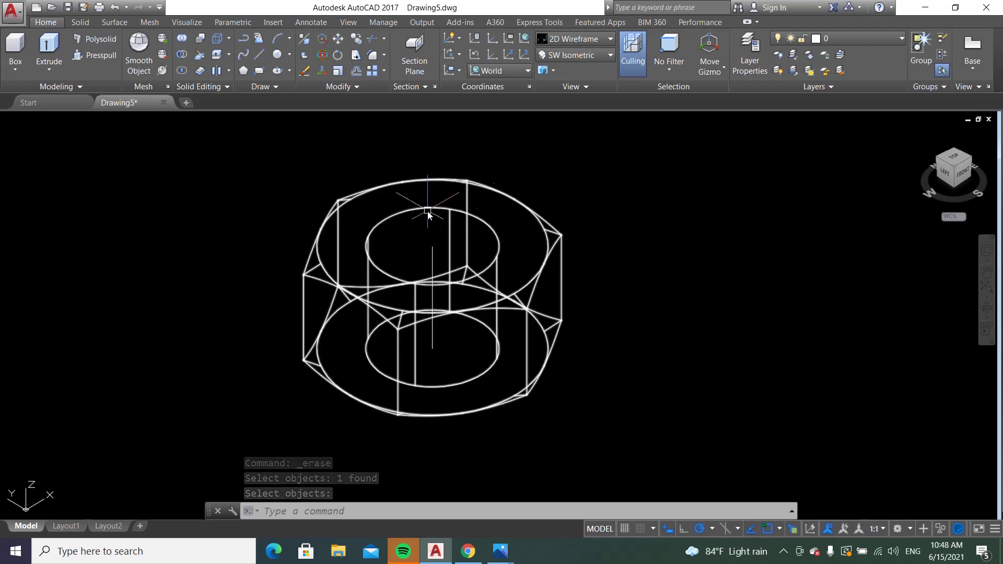
Preview the bored nut in Conceptual shading, then return it to 2D Wireframe
{"action": "left_click", "coordinate": [609, 39]}
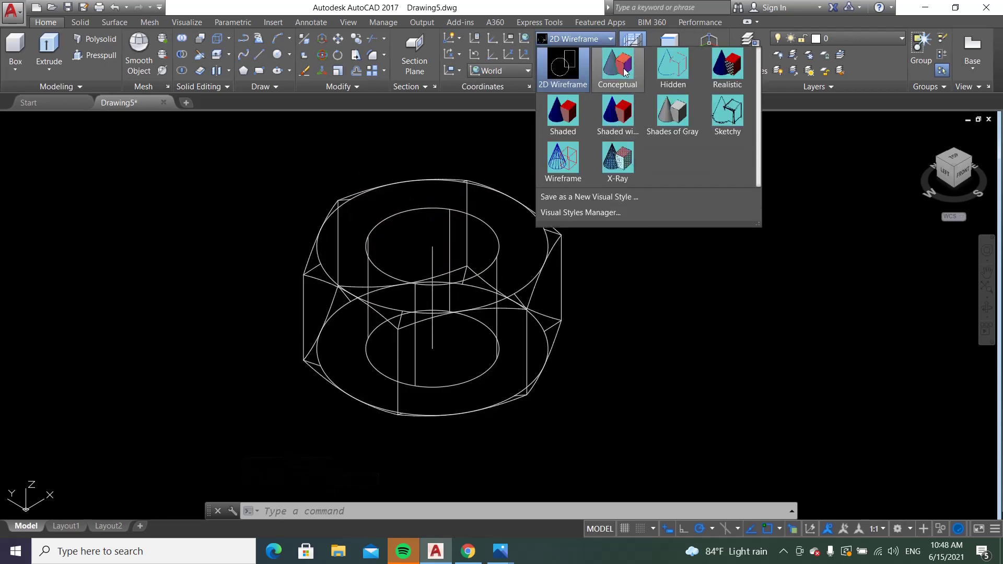
{"action": "left_click", "coordinate": [622, 68]}
{"action": "left_click", "coordinate": [580, 40]}
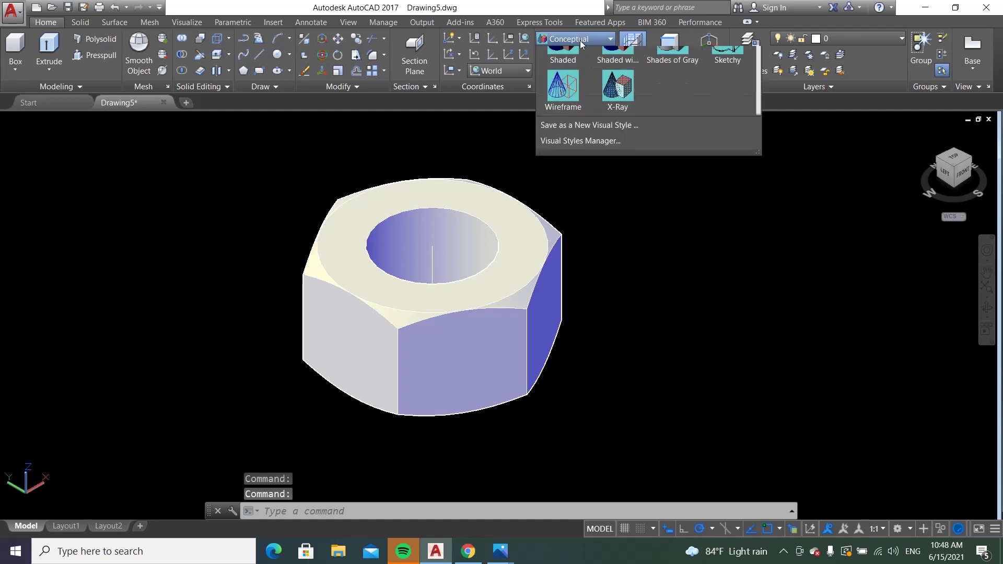
{"action": "left_click", "coordinate": [563, 65]}
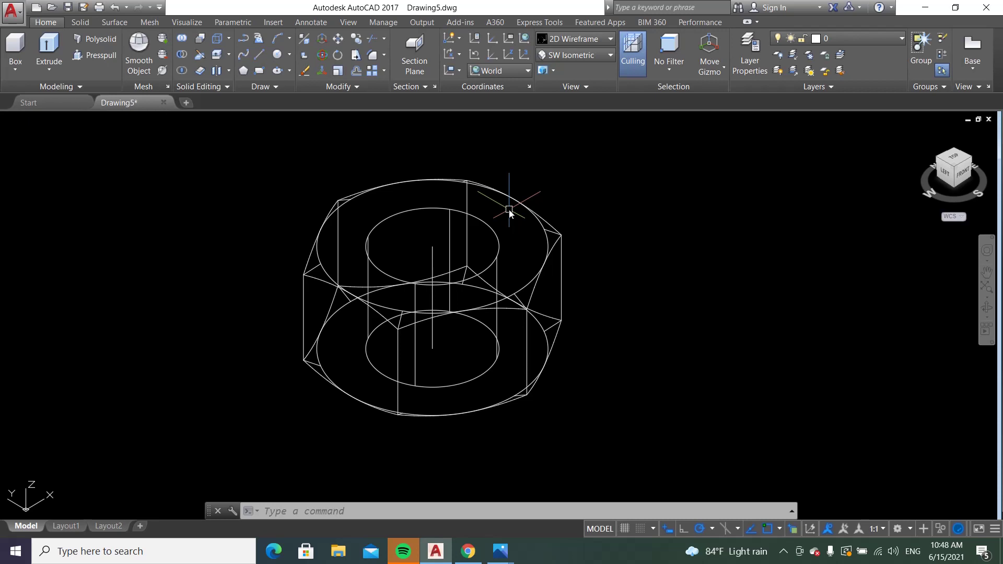
{"action": "left_click", "coordinate": [274, 88]}
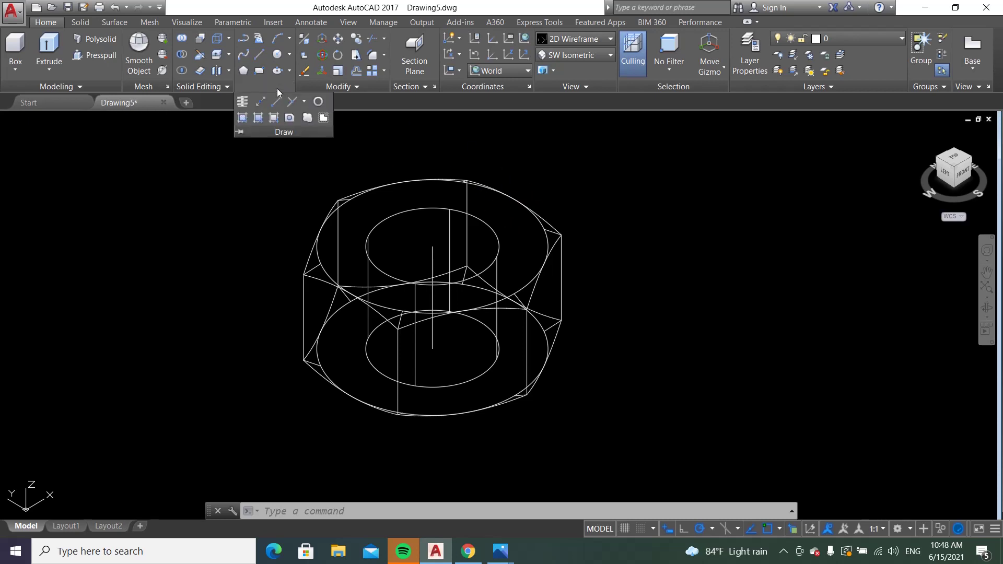
{"action": "left_click", "coordinate": [243, 102]}
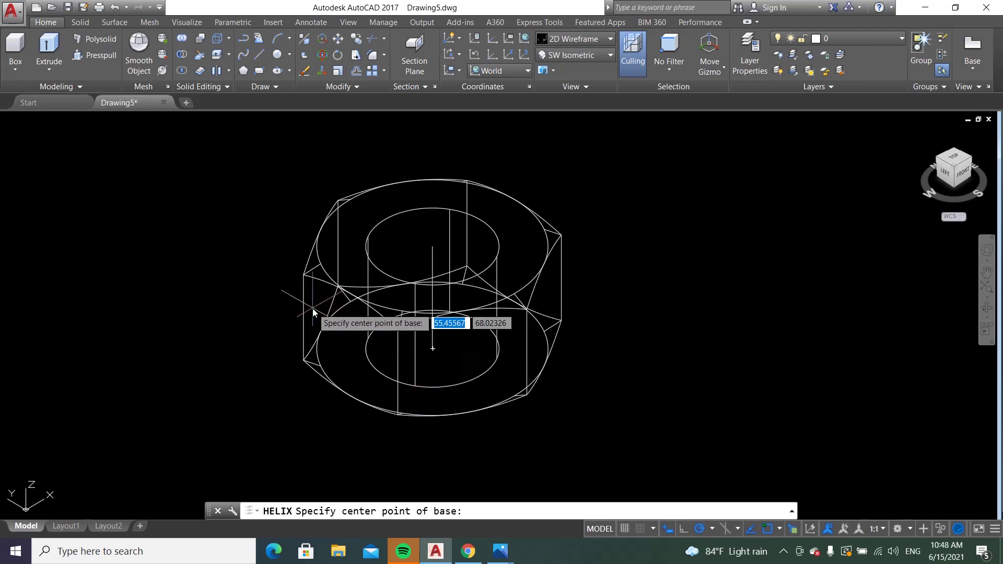
{"action": "key", "text": "Escape"}
{"action": "key", "text": "Escape"}
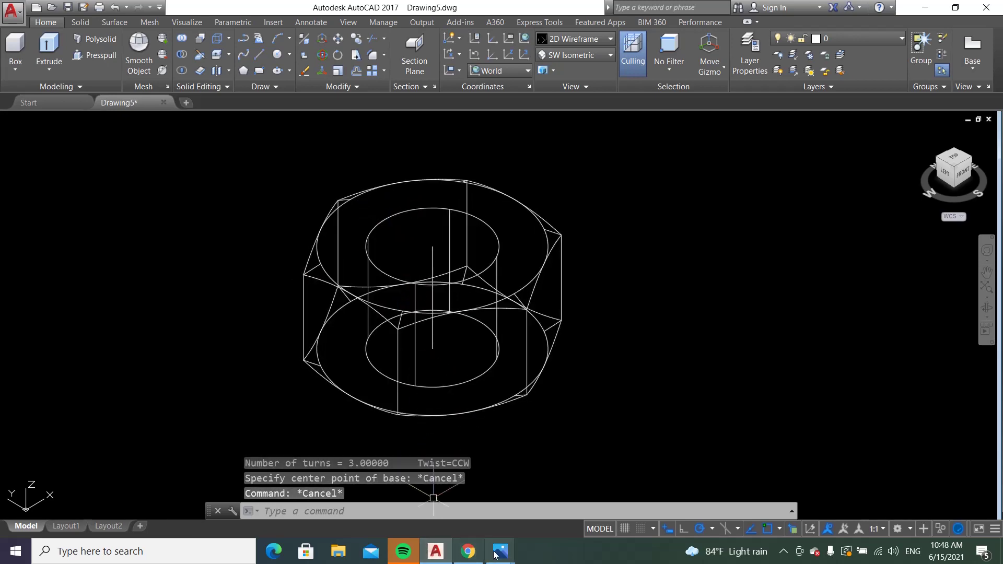
Bring the annotated nut.jpg thread sheet back up in Photos
{"action": "mouse_move", "coordinate": [500, 550]}
{"action": "left_click", "coordinate": [555, 438]}
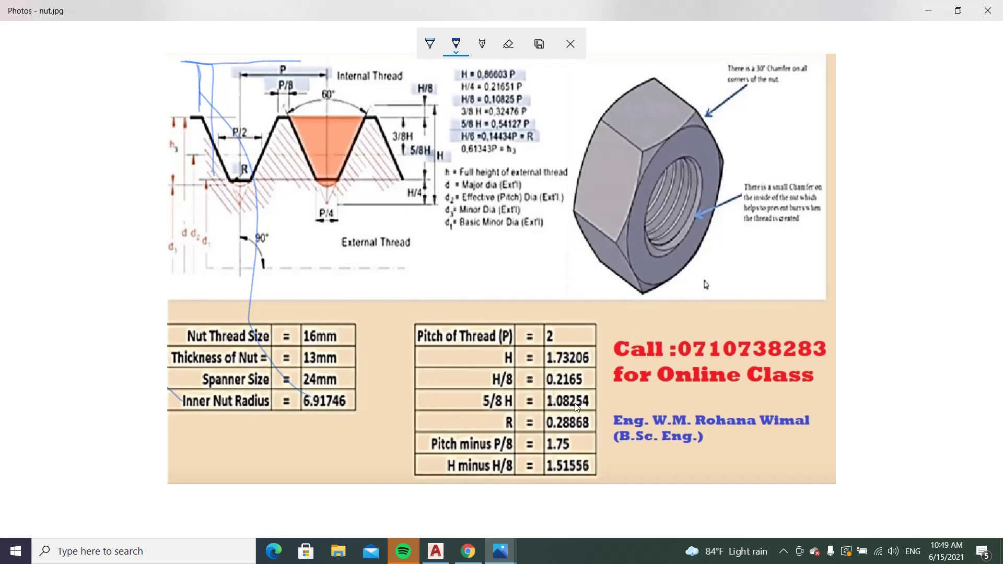
Back in the nut drawing, start Chamfer Edge on the bore's top circular edge
{"action": "left_click", "coordinate": [436, 551]}
{"action": "left_click", "coordinate": [80, 24]}
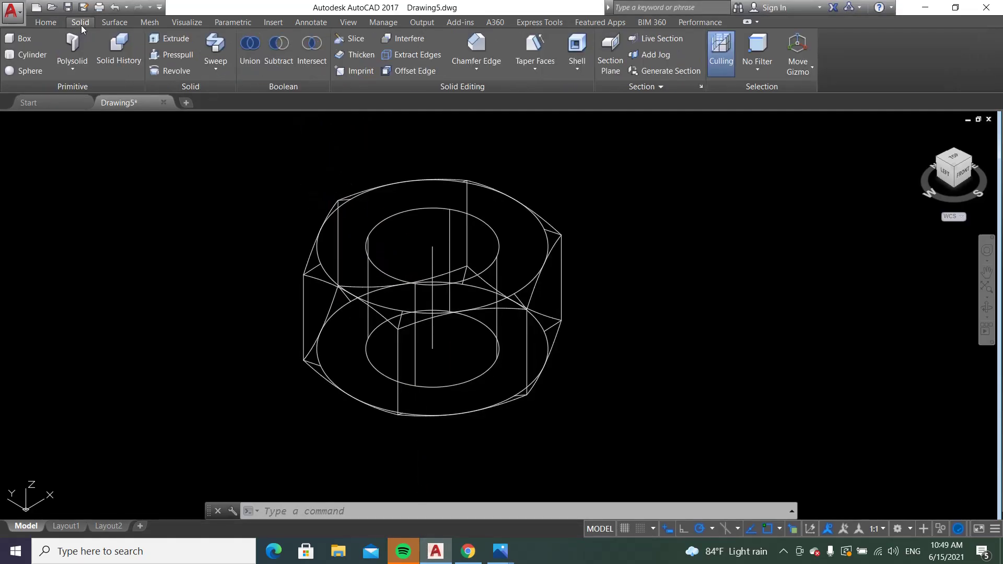
{"action": "left_click", "coordinate": [475, 69]}
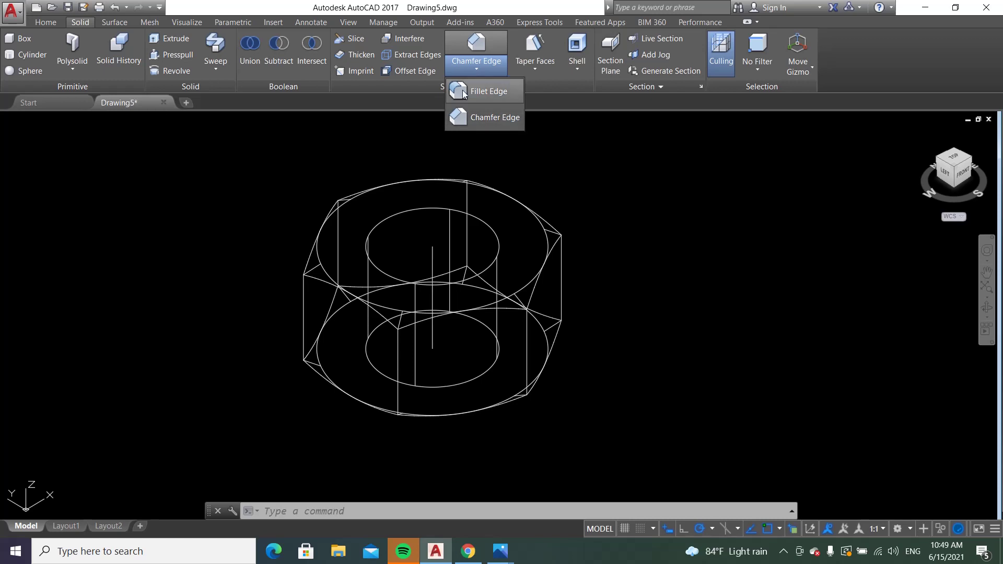
{"action": "left_click", "coordinate": [469, 118]}
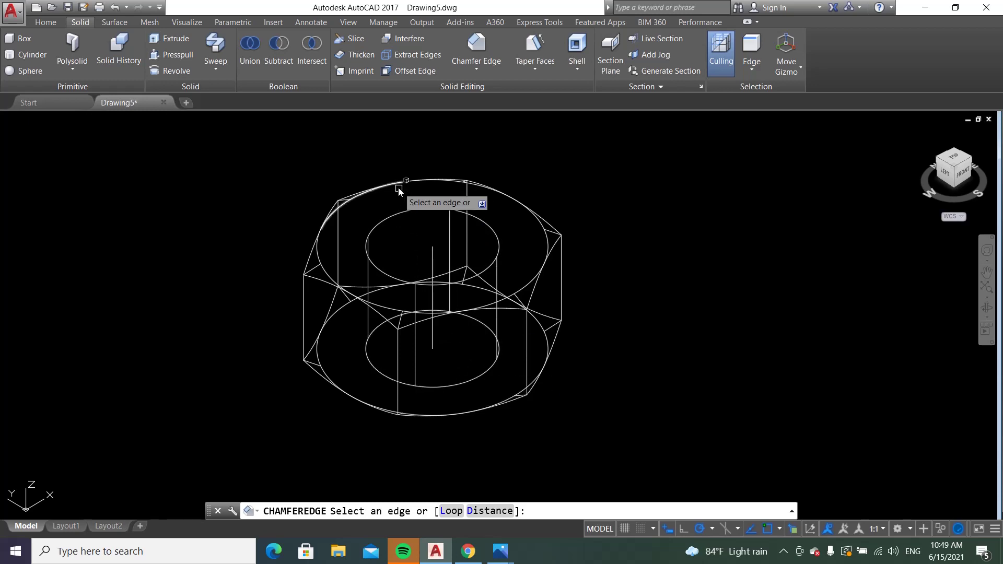
{"action": "left_click", "coordinate": [405, 211]}
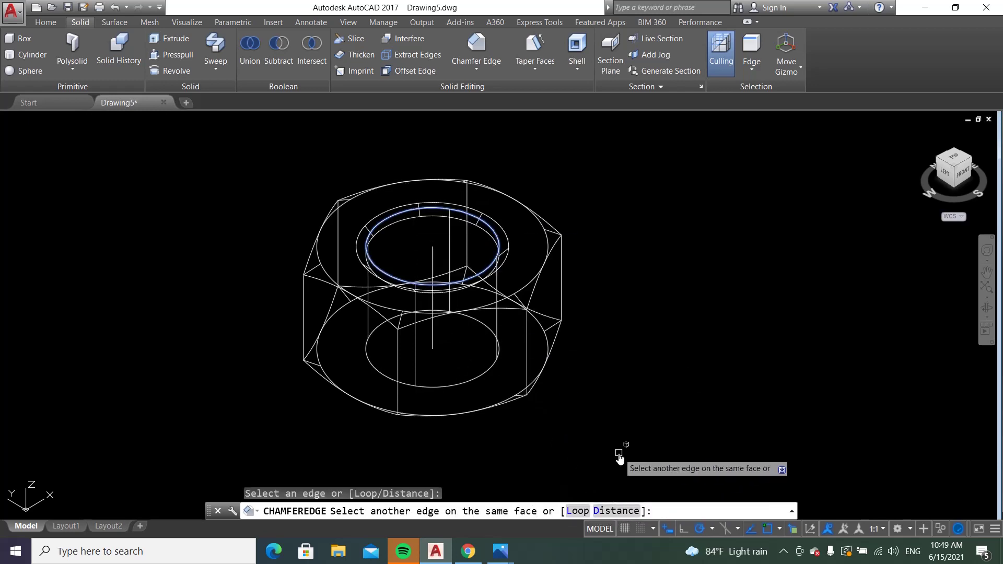
Set both chamfer distances to 1.08254 and apply the chamfer to the bore's top edge
{"action": "type", "text": "d"}
{"action": "key", "text": "Return"}
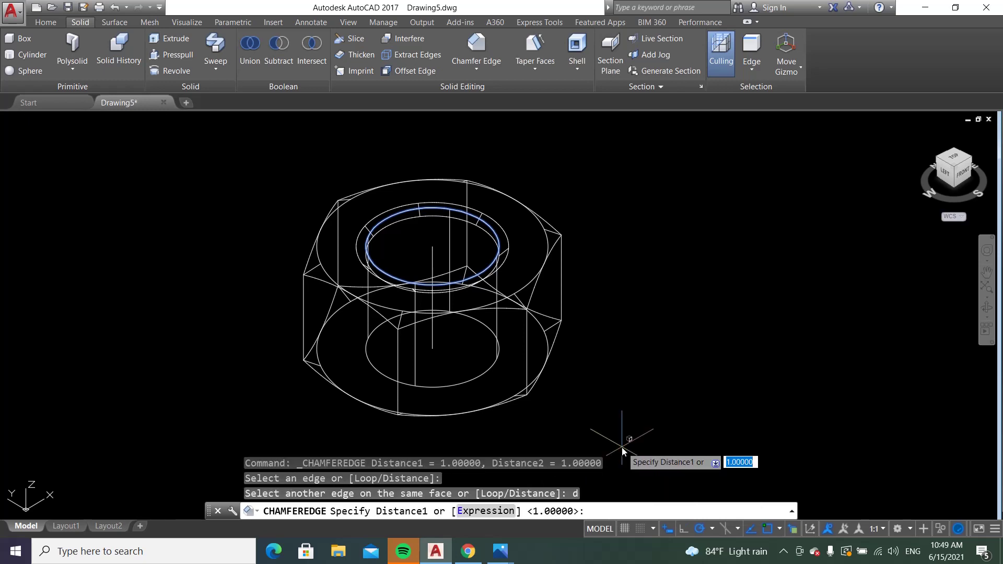
{"action": "type", "text": "1.0"}
{"action": "type", "text": "8"}
{"action": "type", "text": "254"}
{"action": "key", "text": "Return"}
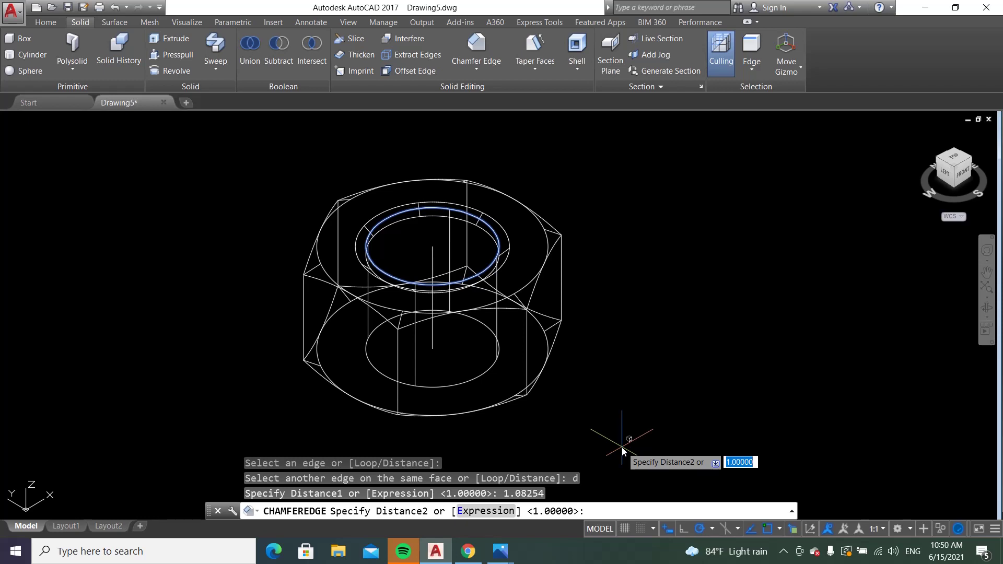
{"action": "type", "text": "1.08"}
{"action": "type", "text": "254"}
{"action": "key", "text": "Return"}
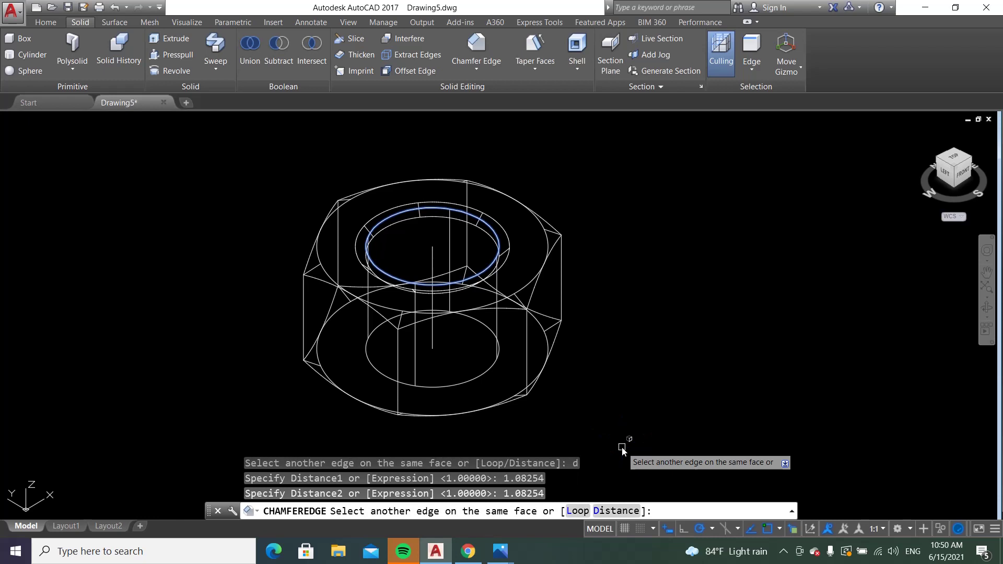
{"action": "key", "text": "Return"}
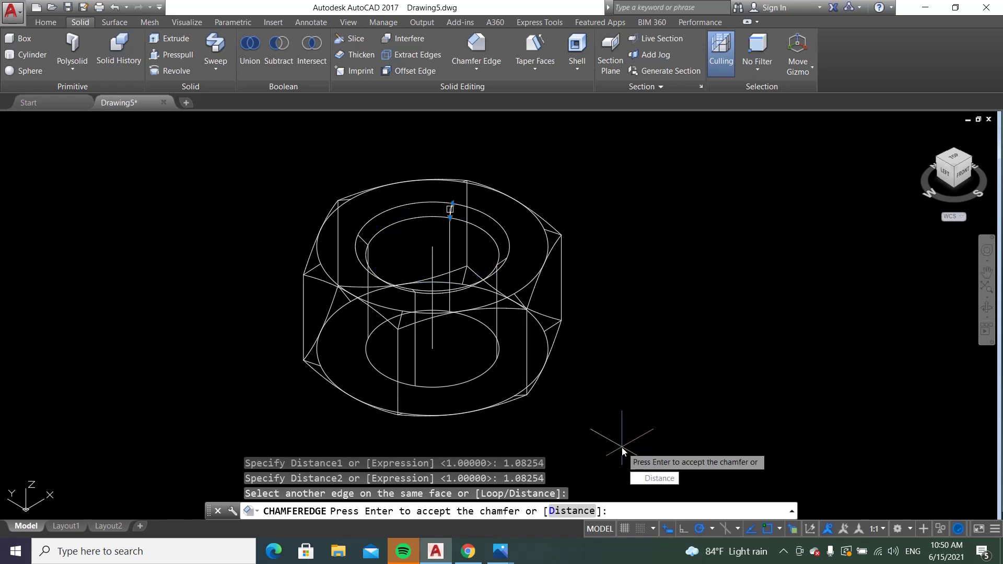
{"action": "key", "text": "Return"}
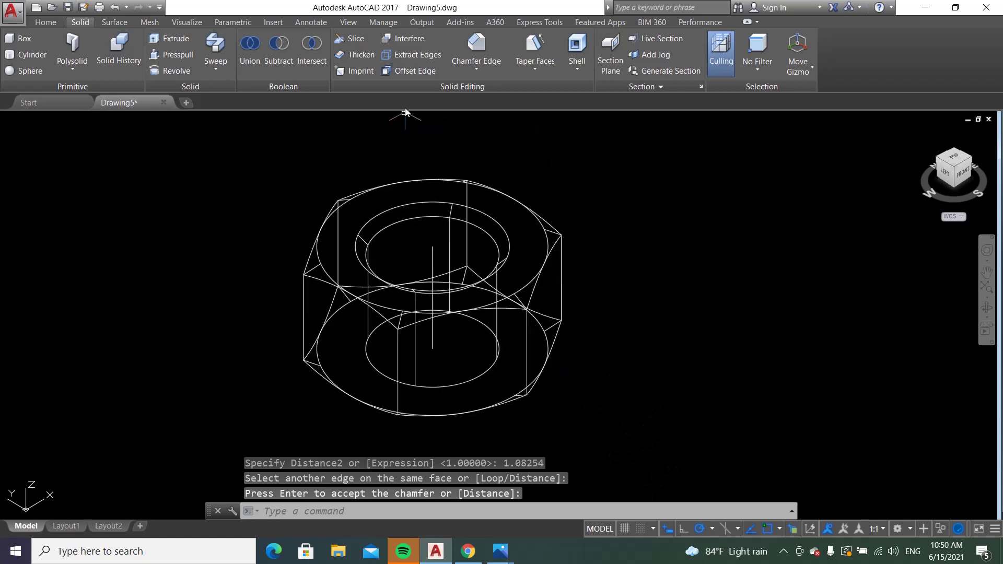
Chamfer the bore's inner bottom edge with the same 1.08254 distances
{"action": "left_click", "coordinate": [471, 47]}
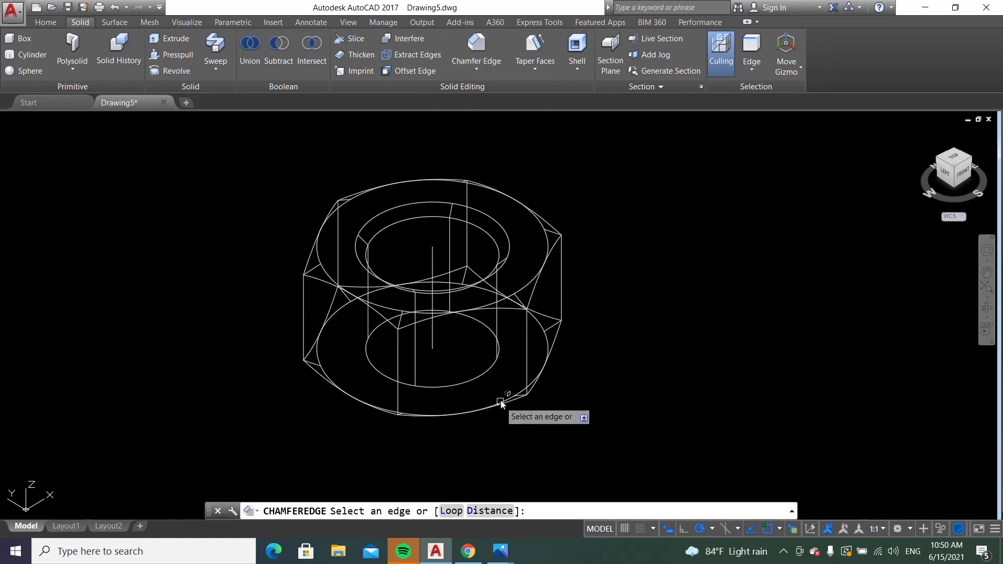
{"action": "left_click", "coordinate": [466, 384]}
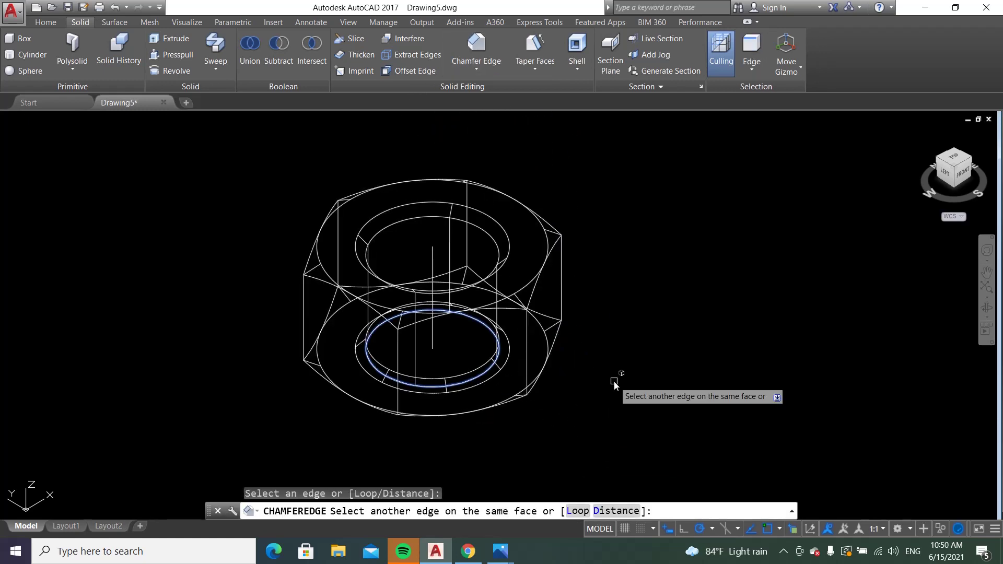
{"action": "type", "text": "d"}
{"action": "key", "text": "Return"}
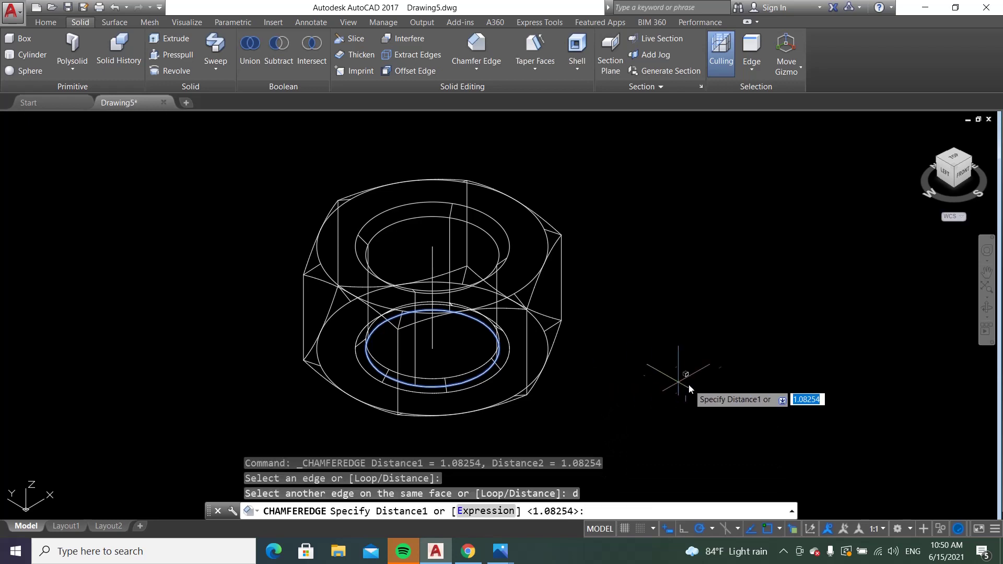
{"action": "key", "text": "Return"}
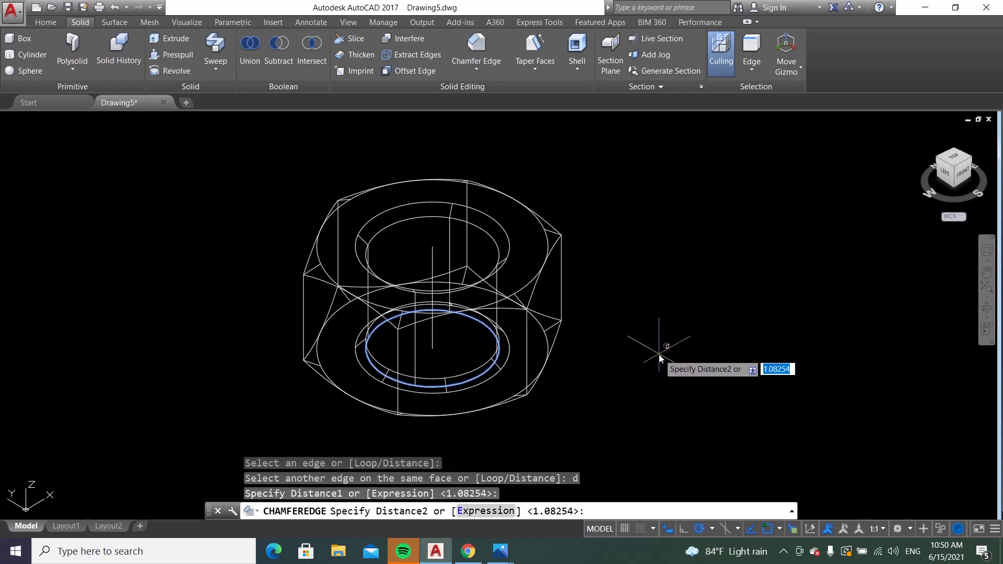
{"action": "key", "text": "Return"}
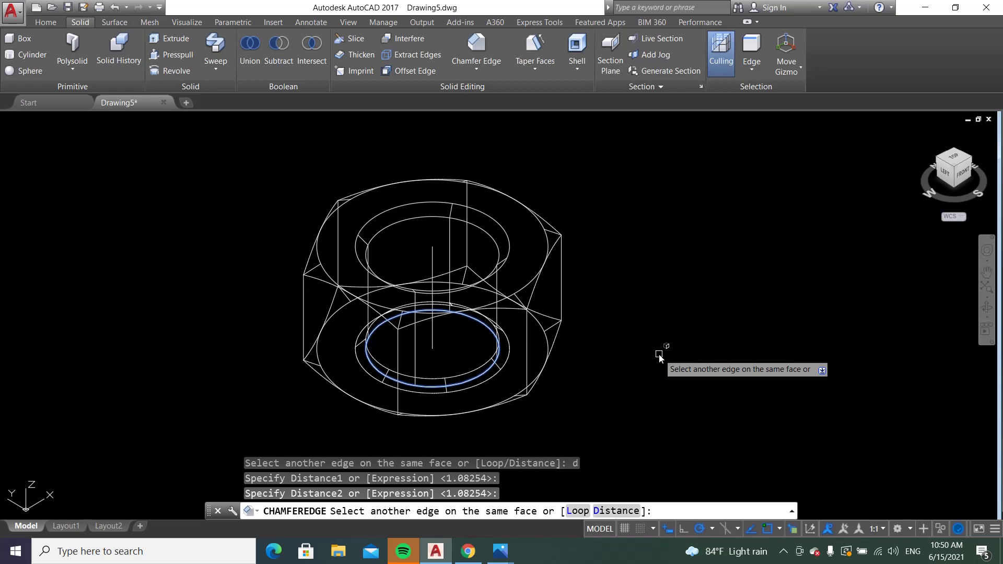
{"action": "key", "text": "Return"}
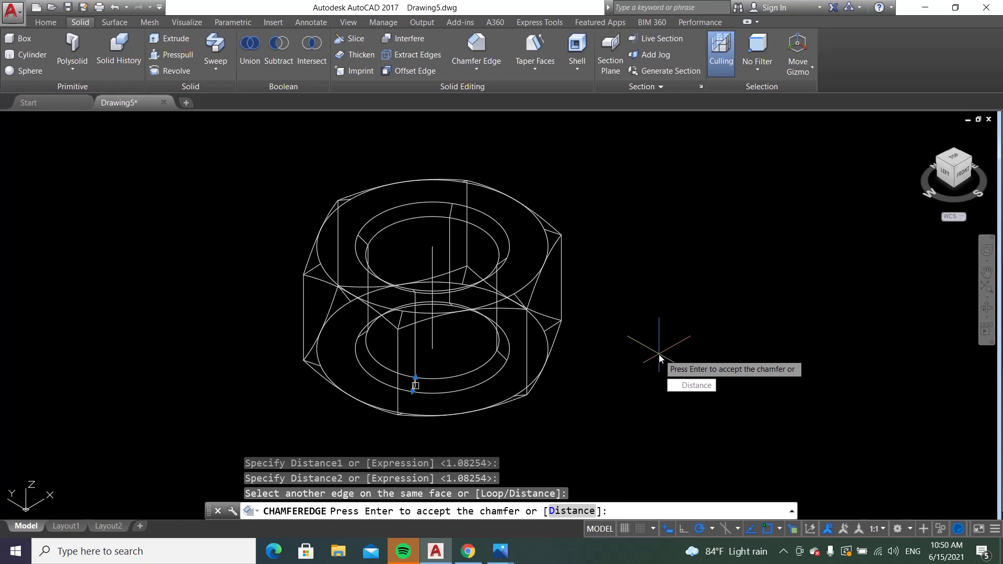
{"action": "key", "text": "Return"}
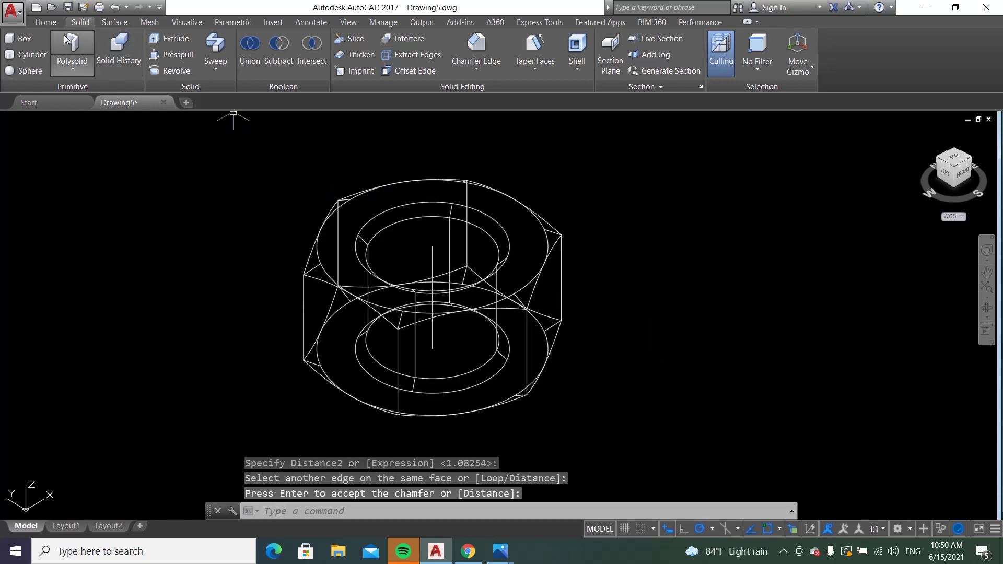
Preview the chamfered nut in Realistic shading, then return it to wireframe
{"action": "left_click", "coordinate": [53, 22]}
{"action": "left_click", "coordinate": [588, 37]}
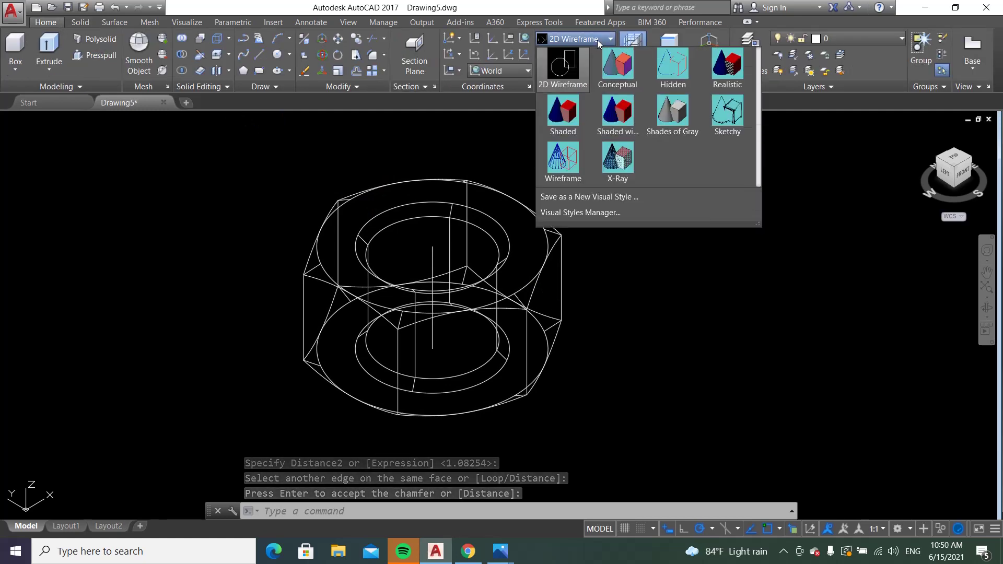
{"action": "left_click", "coordinate": [727, 61]}
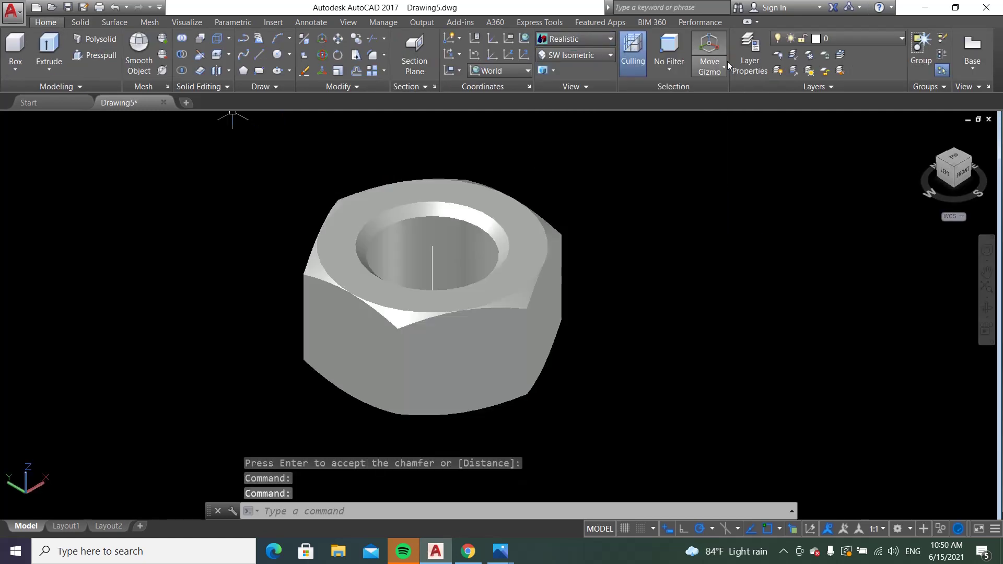
{"action": "left_click", "coordinate": [596, 40]}
{"action": "left_click", "coordinate": [567, 64]}
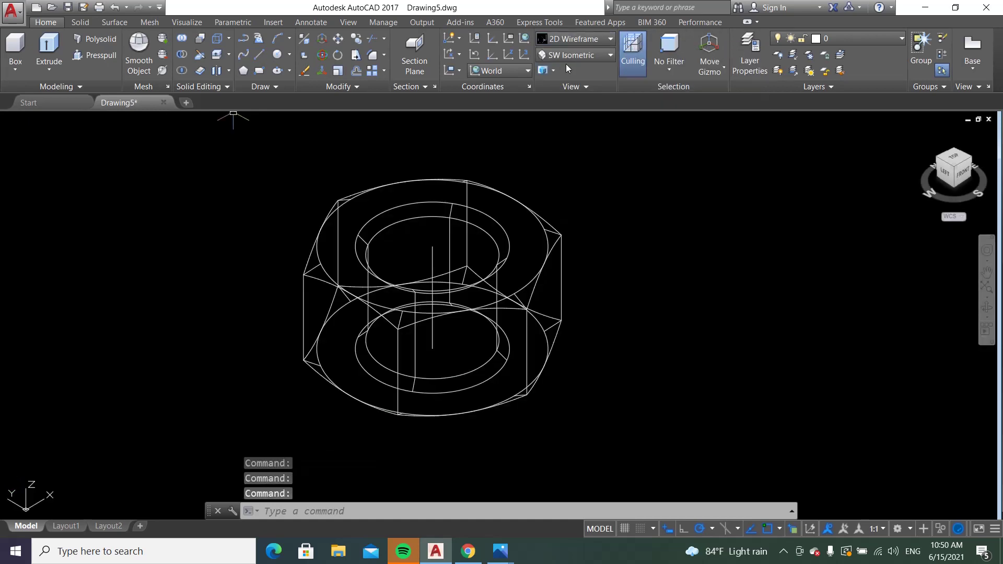
{"action": "left_click", "coordinate": [276, 87]}
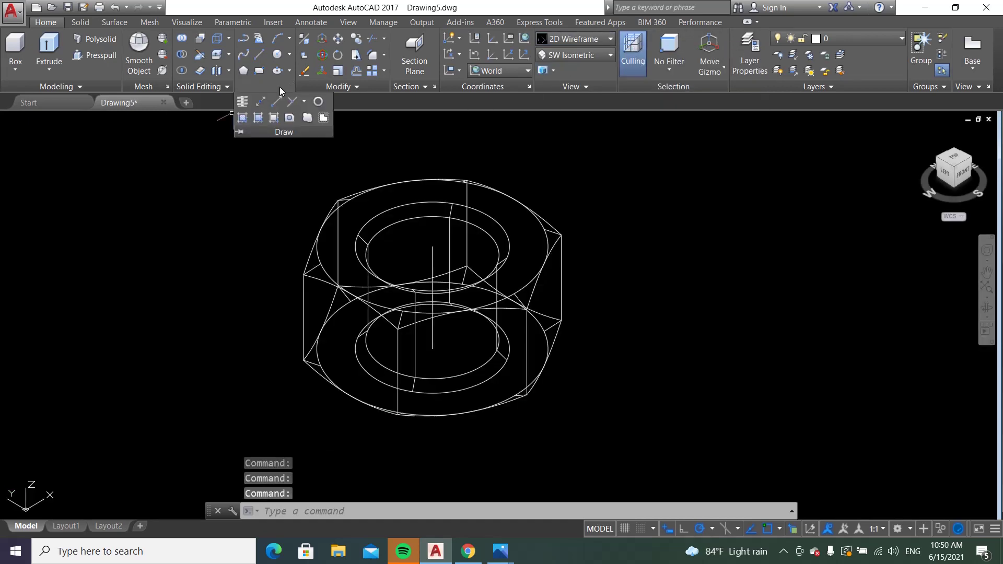
Start a helix at the bore's bottom centre with base and top radius 6.91746
{"action": "left_click", "coordinate": [242, 103]}
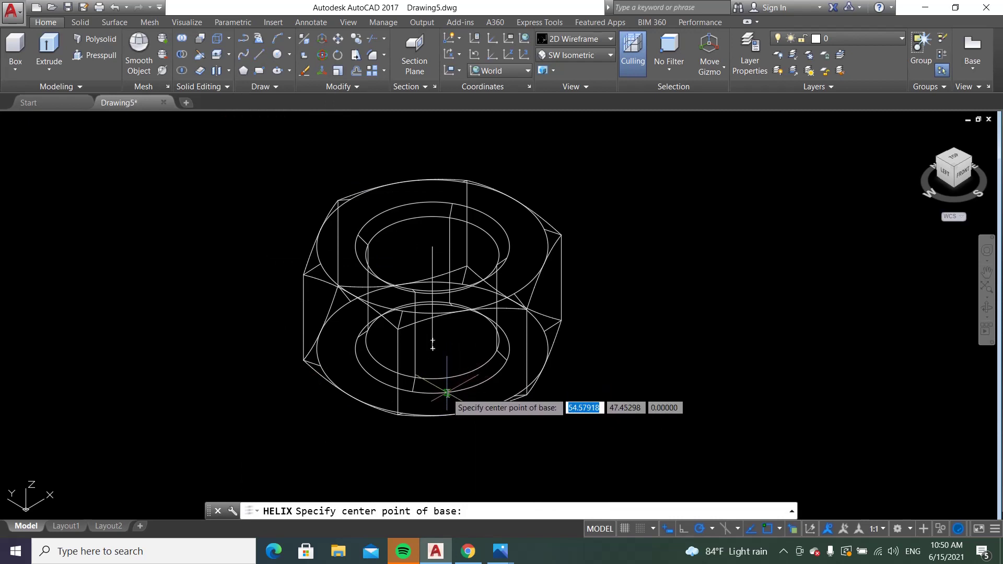
{"action": "scroll", "coordinate": [435, 363], "scroll_direction": "up", "scroll_amount": 4}
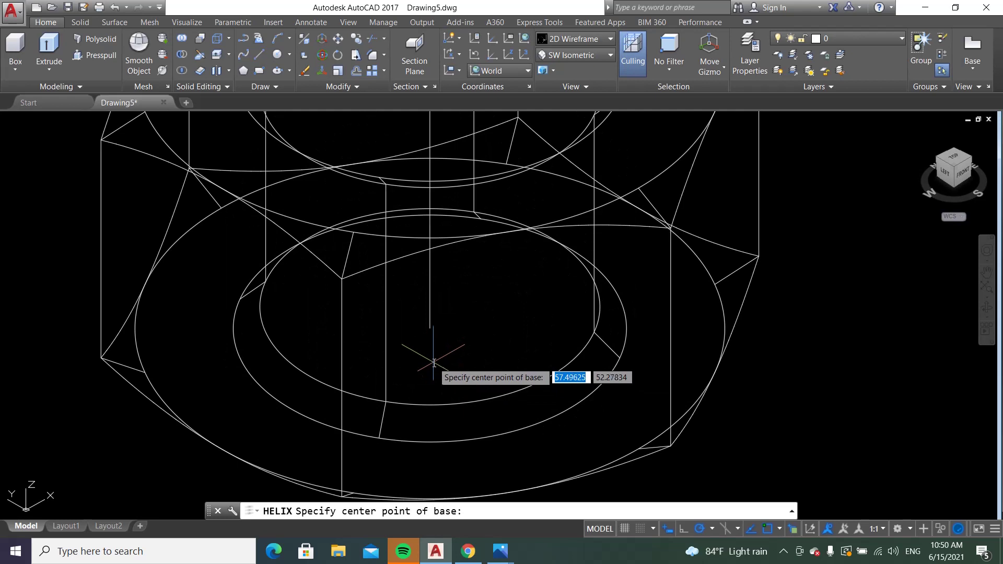
{"action": "left_click", "coordinate": [429, 328]}
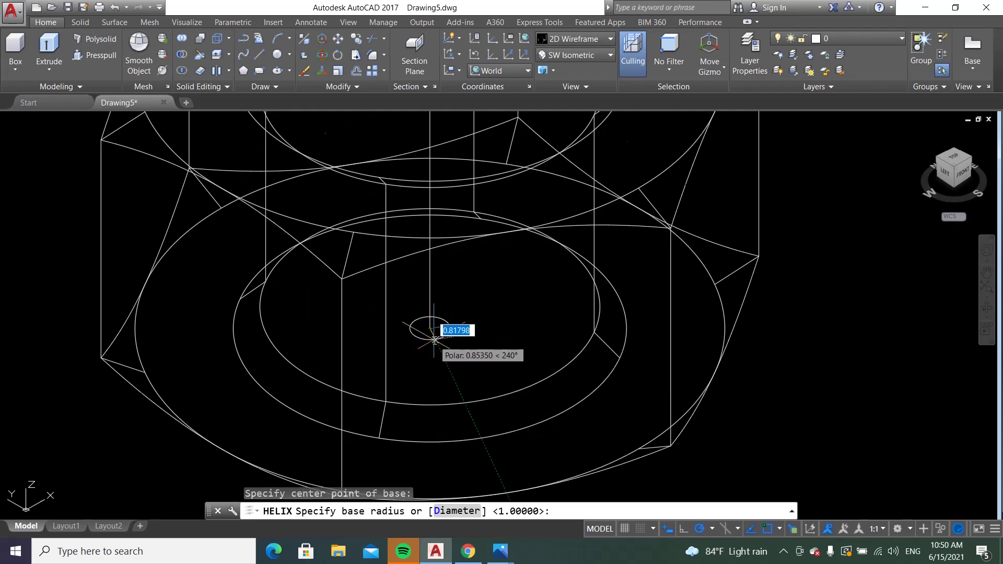
{"action": "scroll", "coordinate": [434, 340], "scroll_direction": "down", "scroll_amount": 2}
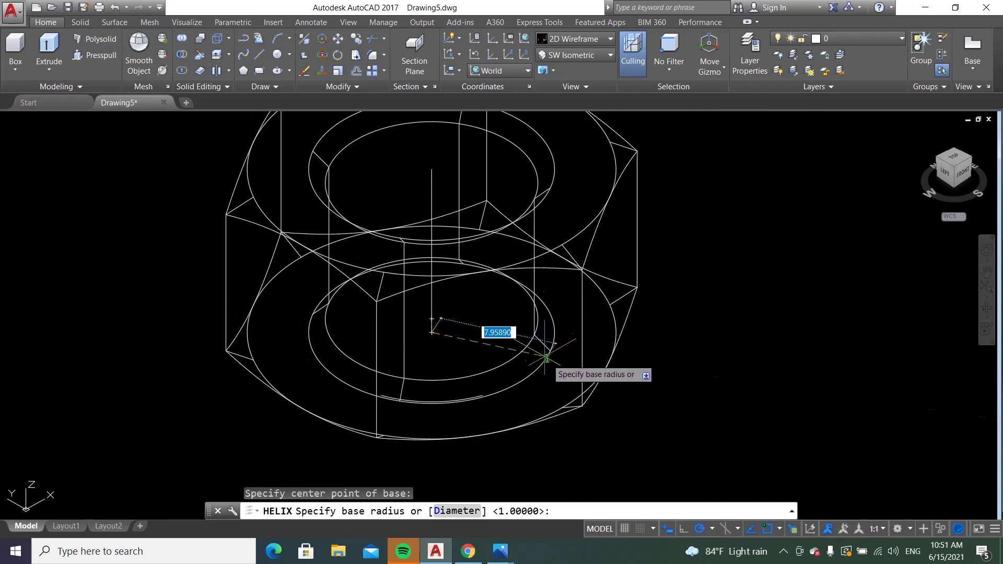
{"action": "scroll", "coordinate": [505, 299], "scroll_direction": "down", "scroll_amount": 2}
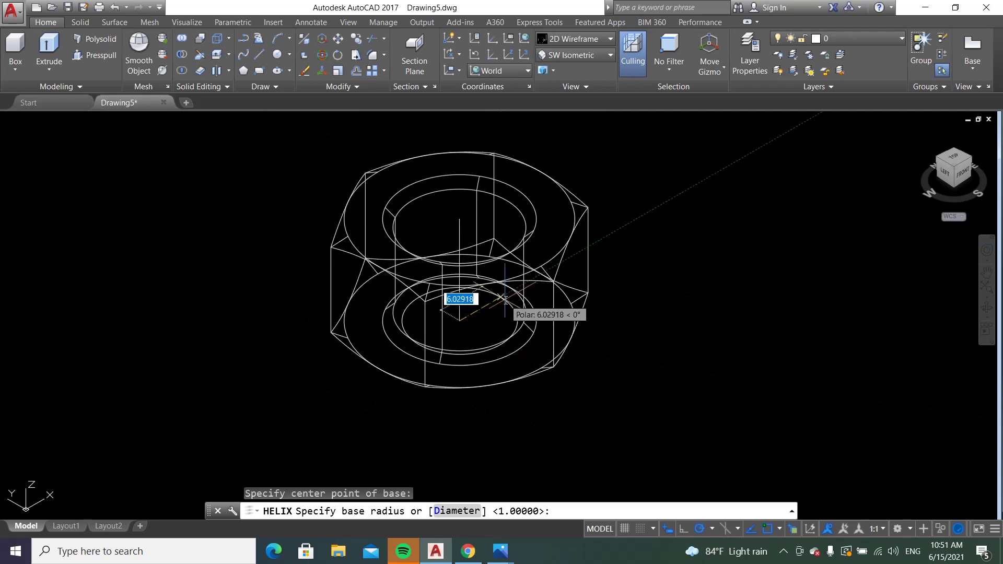
{"action": "type", "text": "6"}
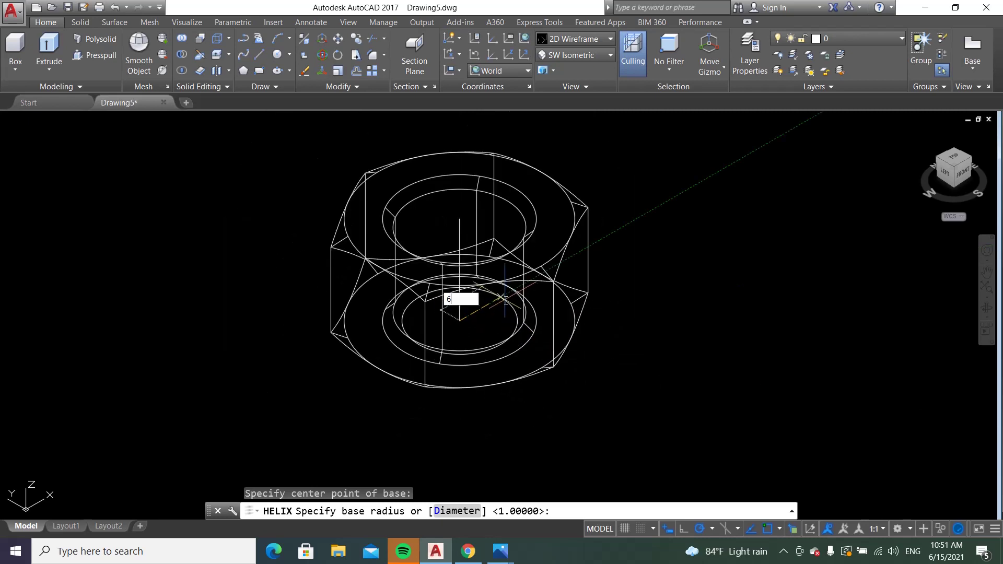
{"action": "type", "text": ".9"}
{"action": "type", "text": "17"}
{"action": "type", "text": "46"}
{"action": "key", "text": "Return"}
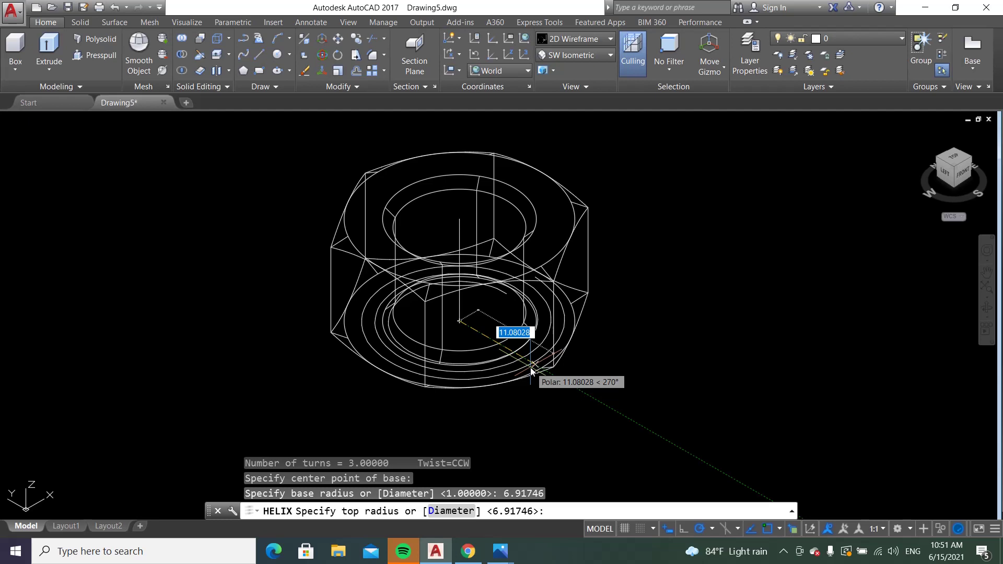
{"action": "key", "text": "Return"}
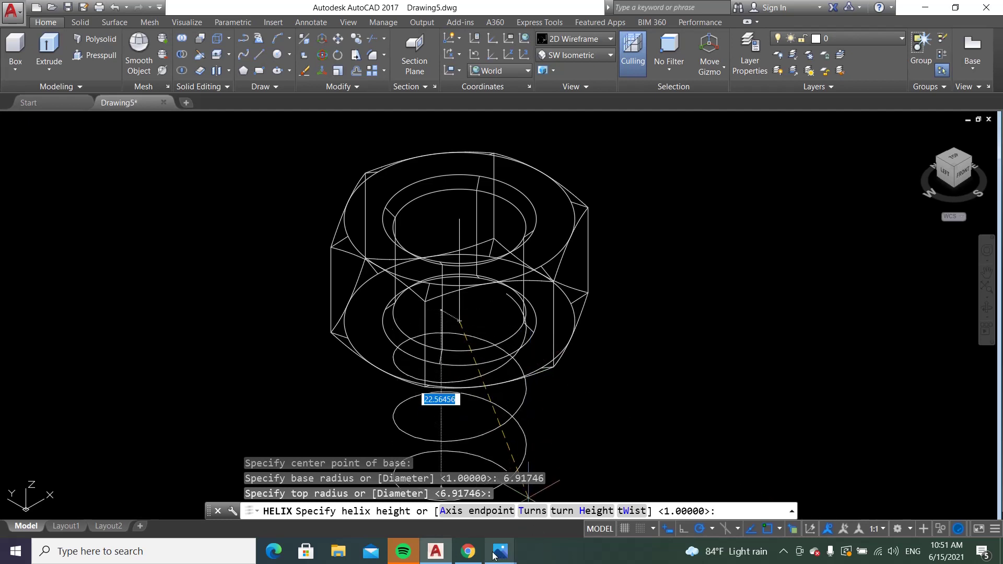
{"action": "mouse_move", "coordinate": [499, 550]}
{"action": "left_click", "coordinate": [552, 469]}
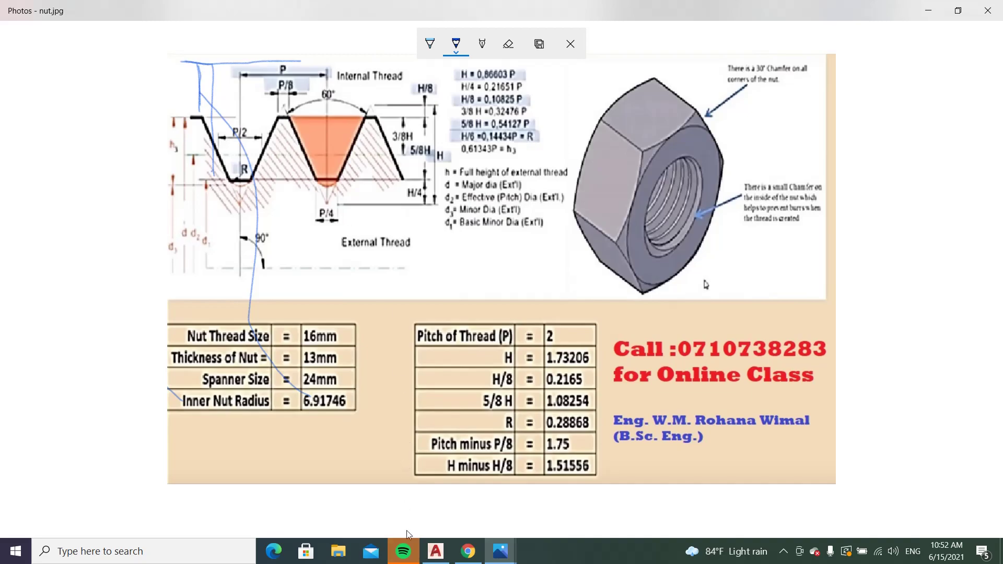
Switch from the nut.jpg thread sheet back to the AutoCAD drawing
{"action": "left_click", "coordinate": [435, 550]}
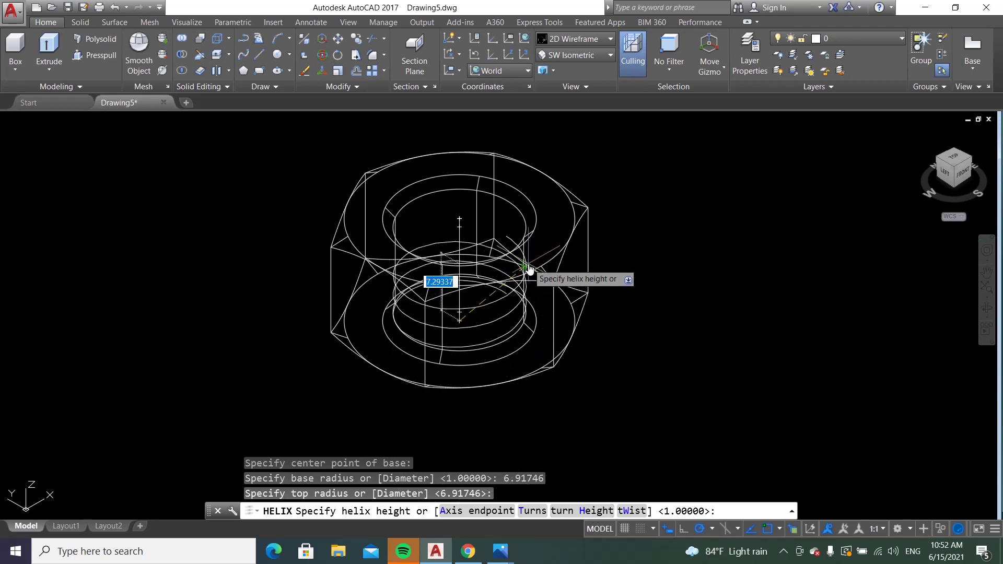
Finish the helix with 2 between turns, its height ending above the nut
{"action": "type", "text": "h"}
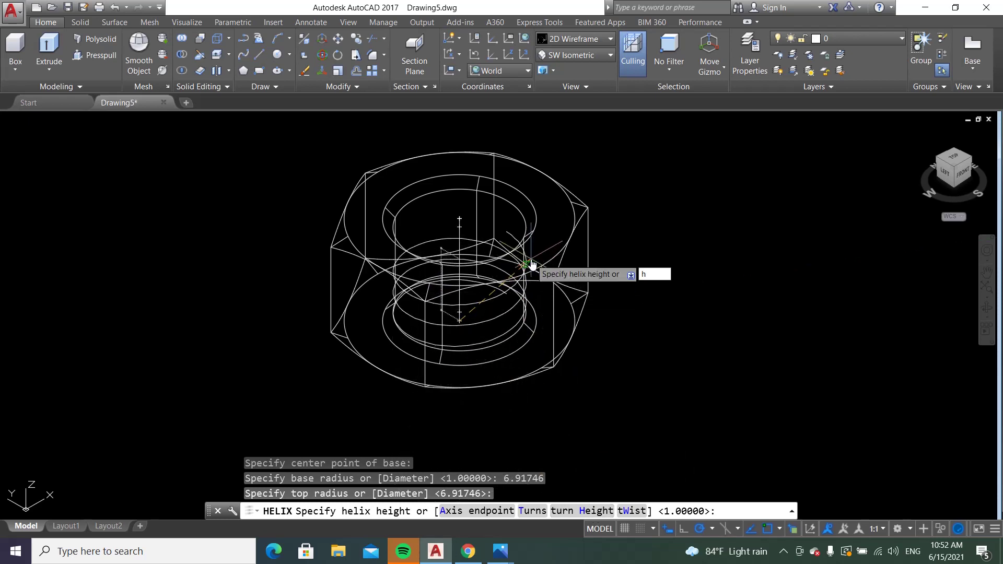
{"action": "key", "text": "Return"}
{"action": "type", "text": "2"}
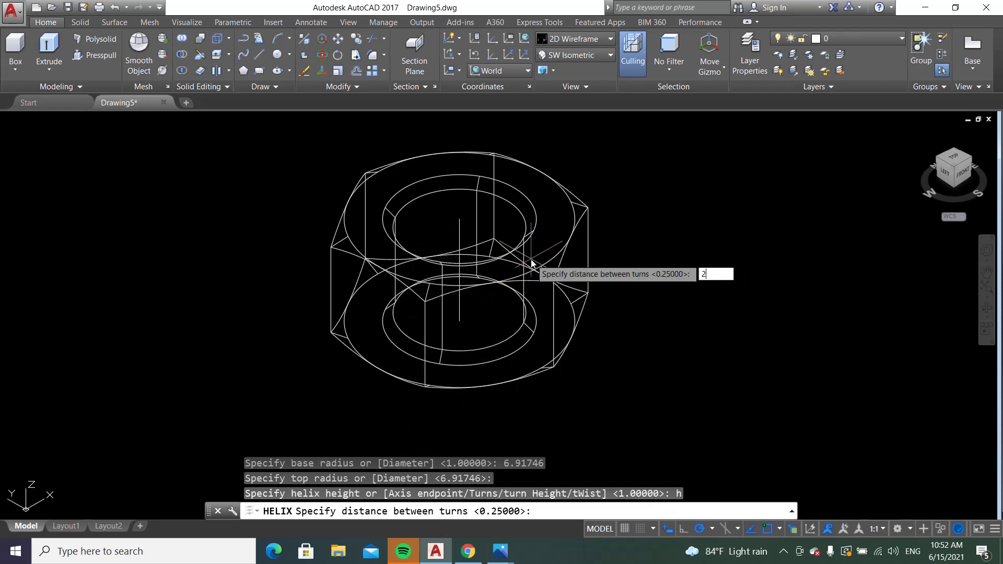
{"action": "key", "text": "Return"}
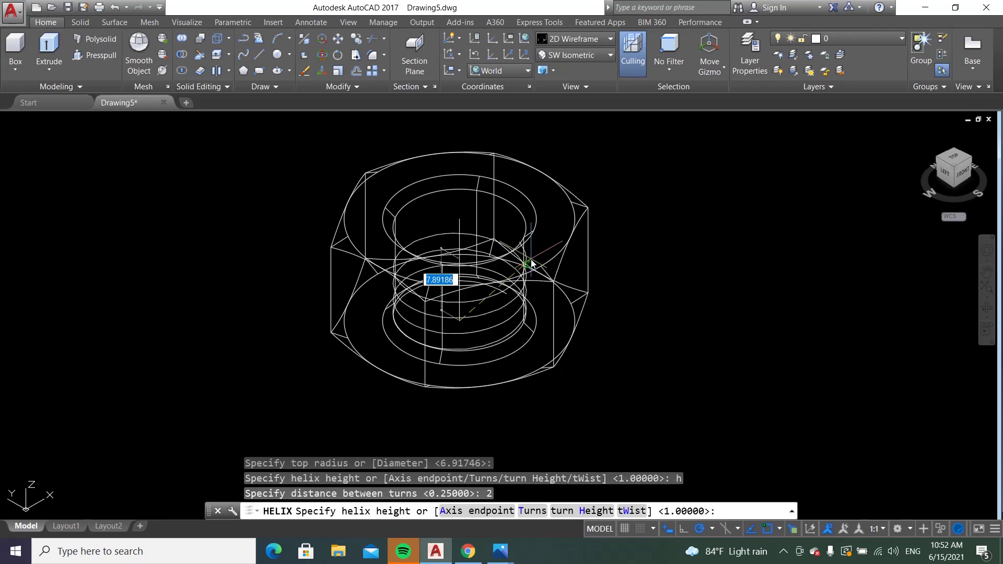
{"action": "scroll", "coordinate": [475, 324], "scroll_direction": "down", "scroll_amount": 2}
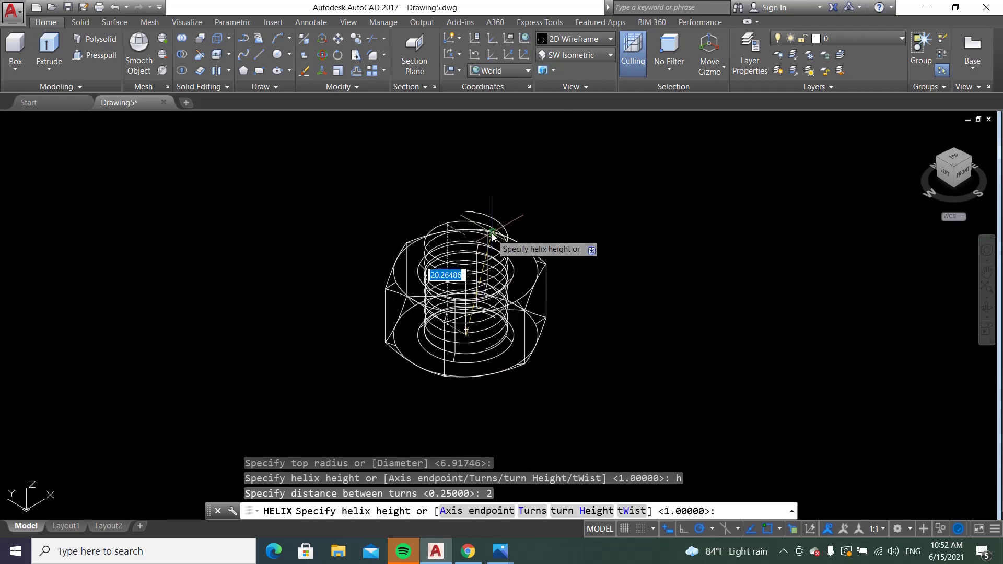
{"action": "left_click", "coordinate": [493, 184]}
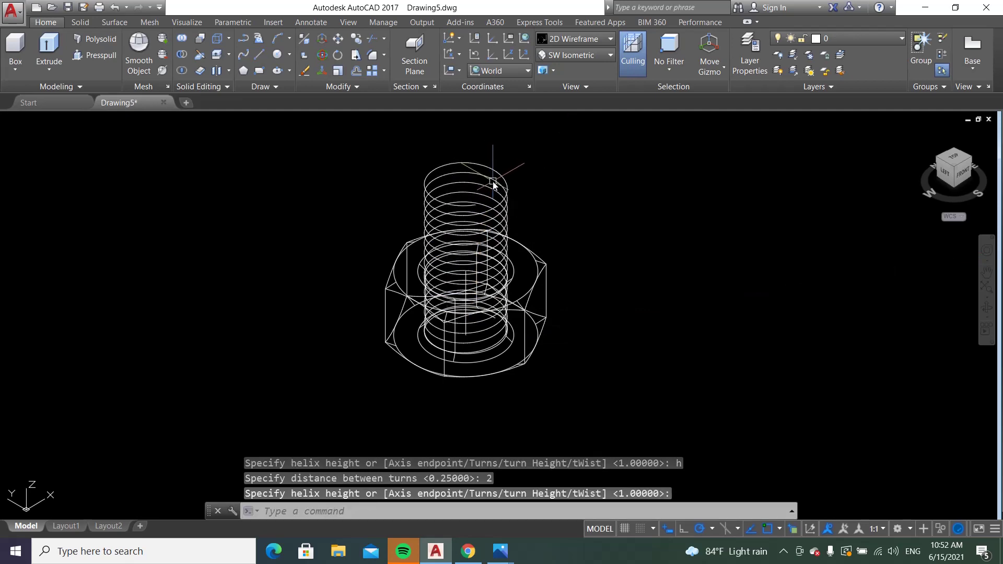
{"action": "scroll", "coordinate": [577, 338], "scroll_direction": "up", "scroll_amount": 1}
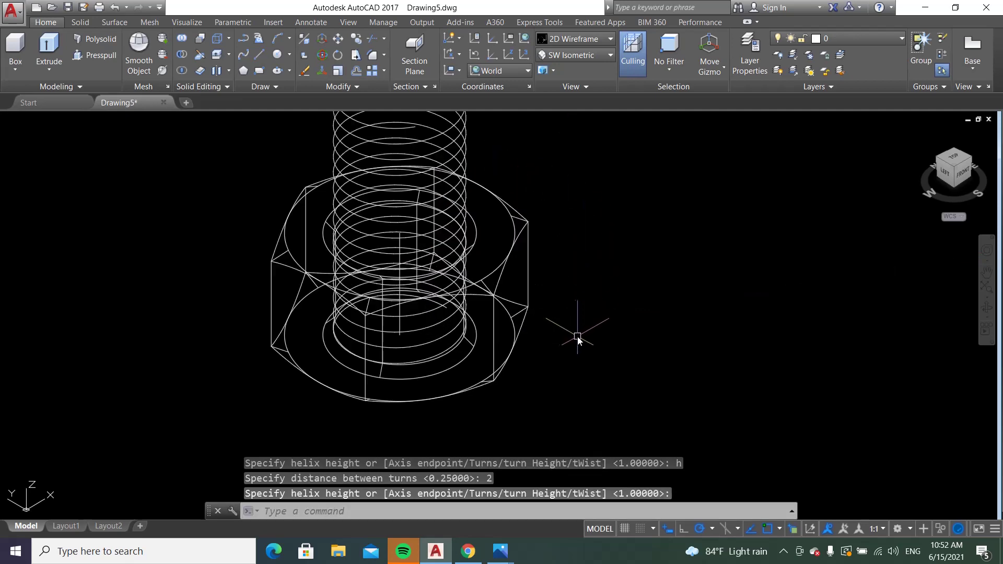
{"action": "scroll", "coordinate": [477, 342], "scroll_direction": "up", "scroll_amount": 2}
{"action": "scroll", "coordinate": [459, 332], "scroll_direction": "up", "scroll_amount": 3}
{"action": "scroll", "coordinate": [421, 306], "scroll_direction": "down", "scroll_amount": 1}
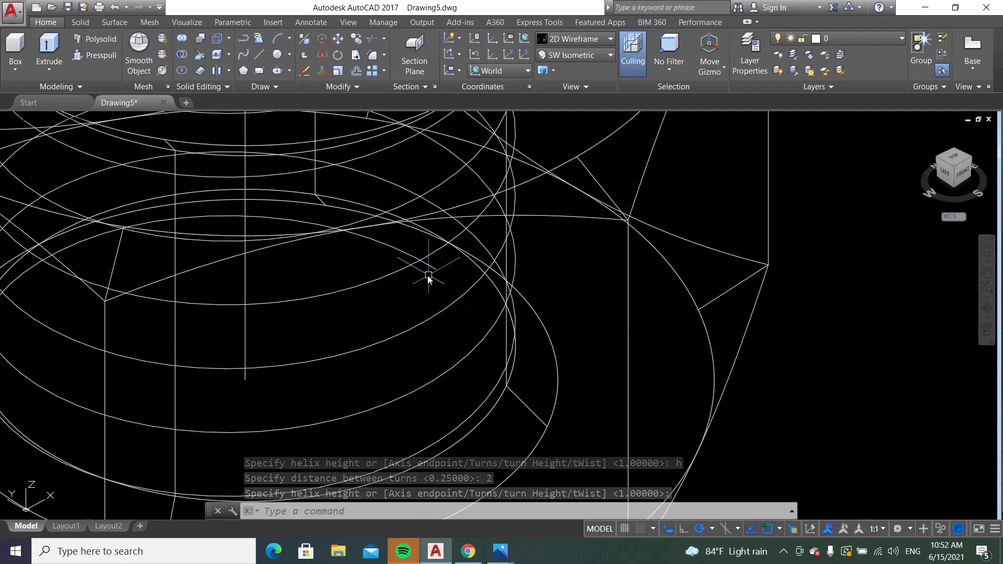
{"action": "scroll", "coordinate": [433, 282], "scroll_direction": "down", "scroll_amount": 1}
{"action": "scroll", "coordinate": [452, 331], "scroll_direction": "down", "scroll_amount": 1}
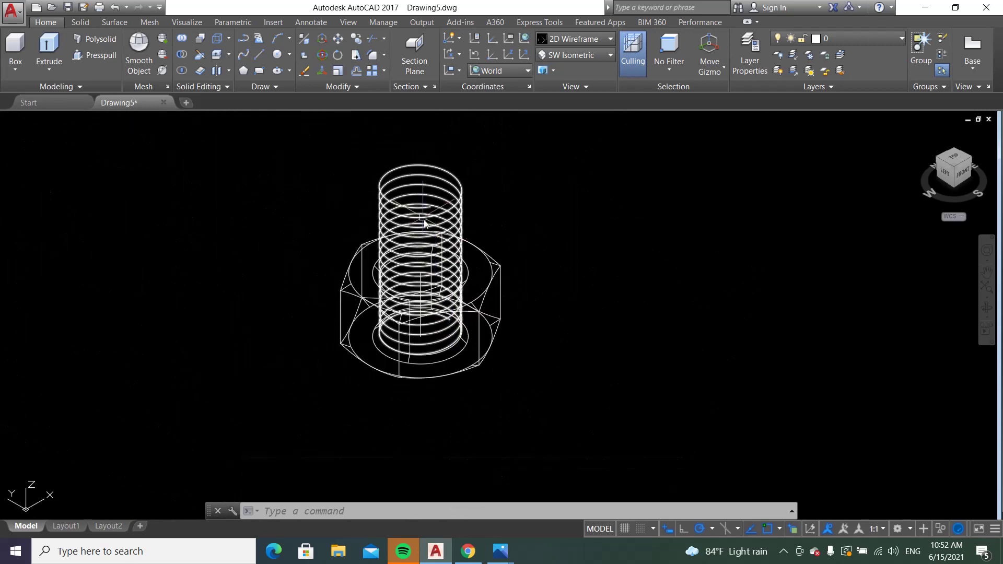
Try Conceptual shading, then display the model as 2D Wireframe
{"action": "left_click", "coordinate": [585, 39]}
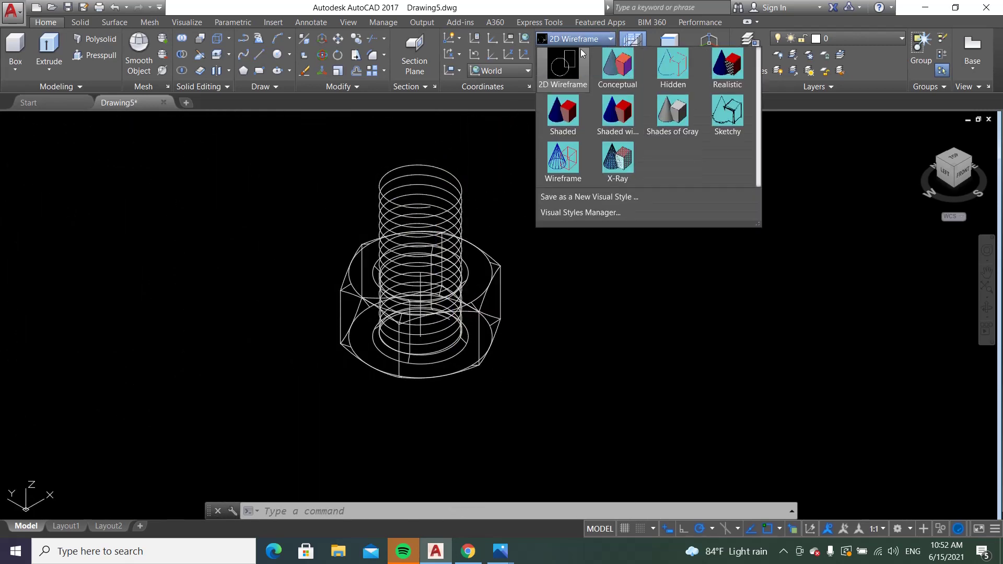
{"action": "left_click", "coordinate": [644, 107]}
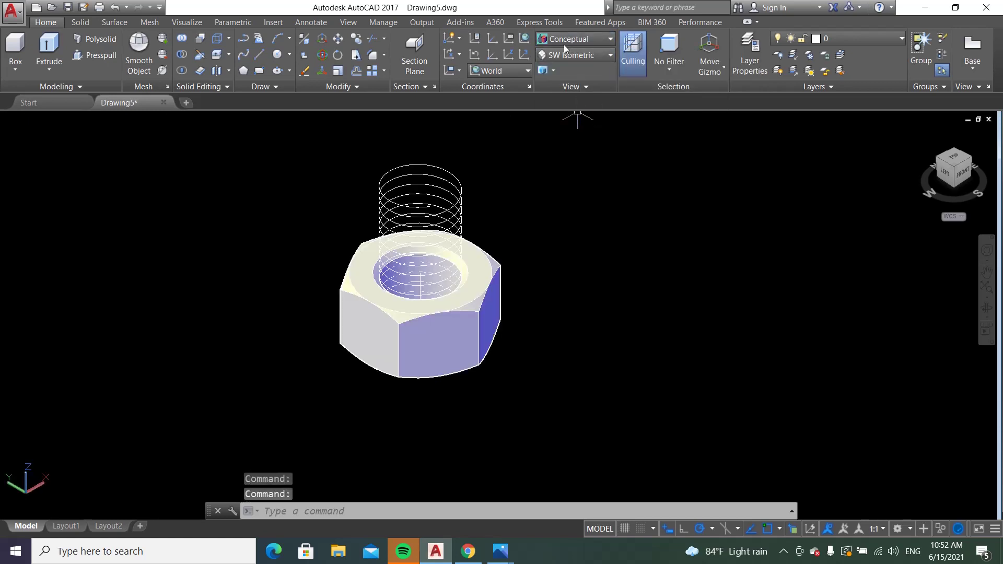
{"action": "left_click", "coordinate": [579, 39]}
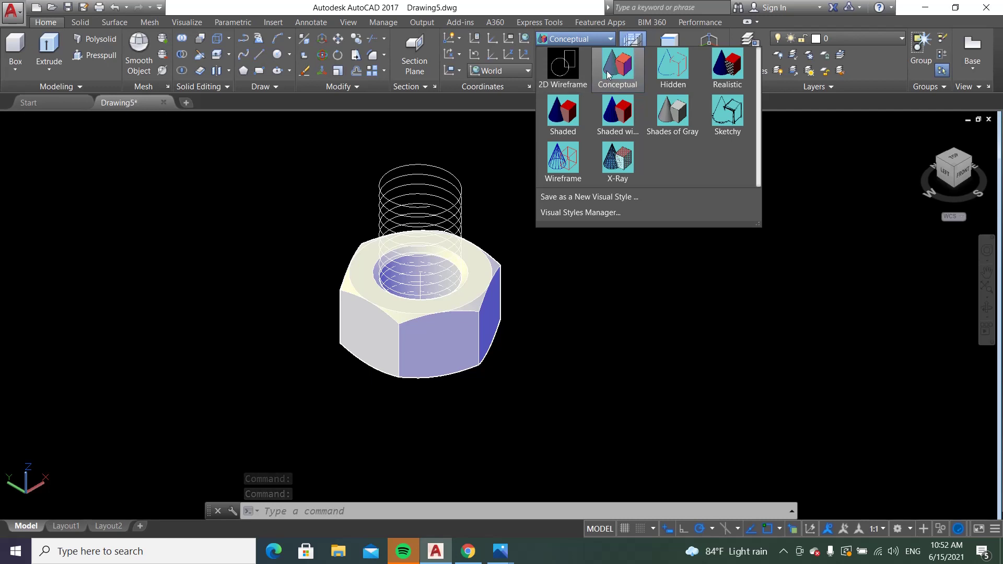
{"action": "left_click", "coordinate": [563, 67]}
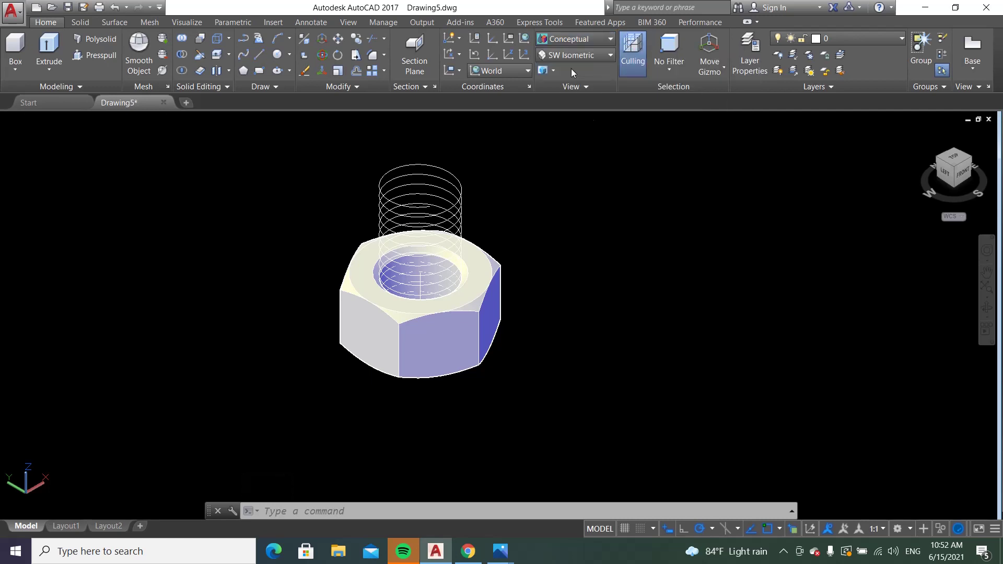
{"action": "scroll", "coordinate": [501, 316], "scroll_direction": "up", "scroll_amount": 2}
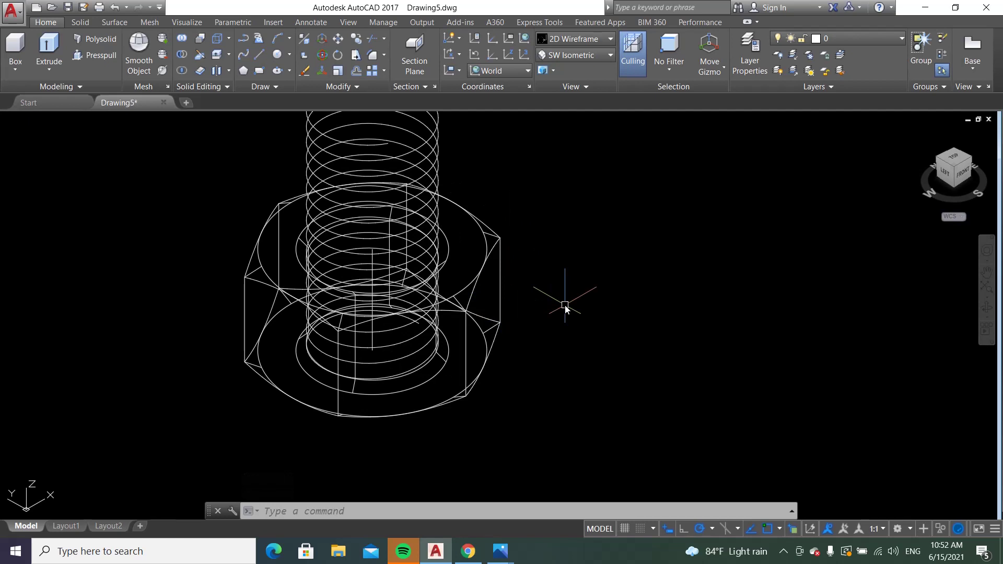
{"action": "mouse_move", "coordinate": [499, 551]}
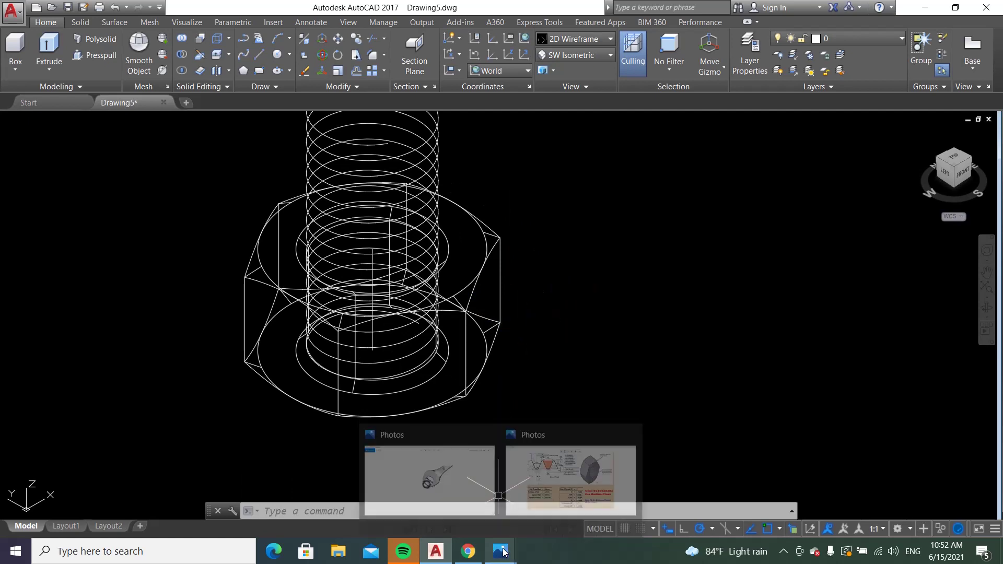
Bring up nut.jpg in Photos and switch the pen ink to yellow, then green
{"action": "left_click", "coordinate": [560, 470]}
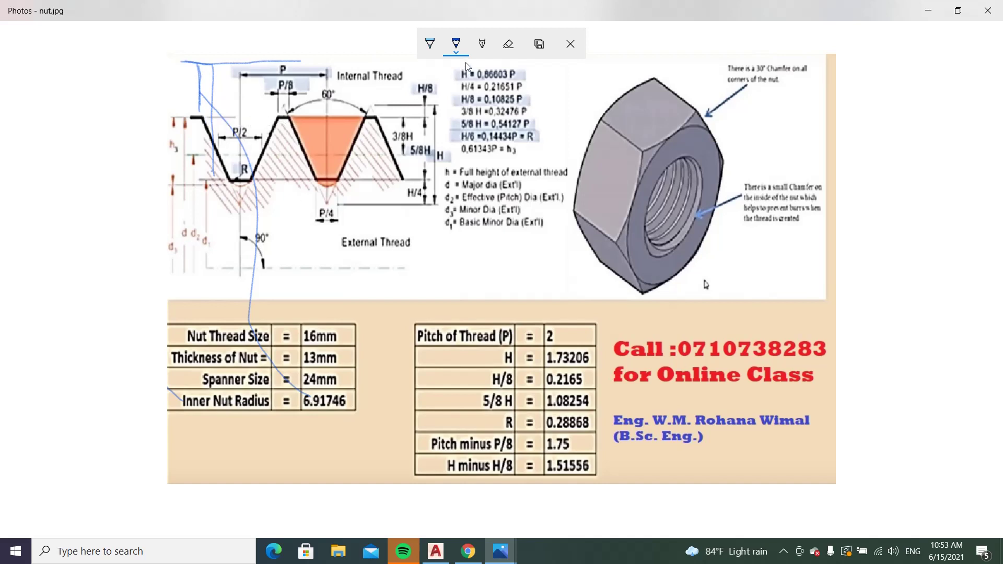
{"action": "left_click", "coordinate": [457, 47]}
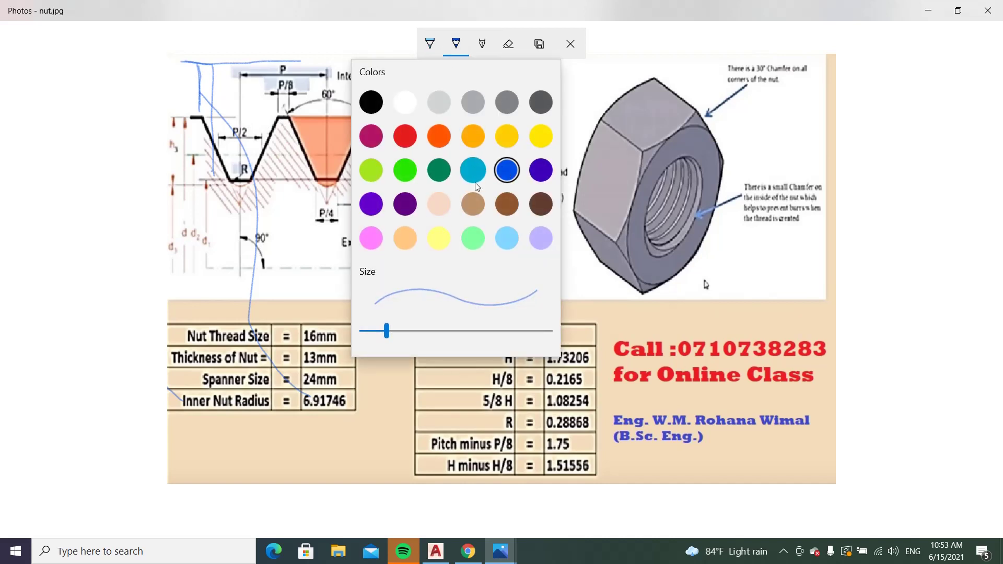
{"action": "left_click", "coordinate": [541, 137]}
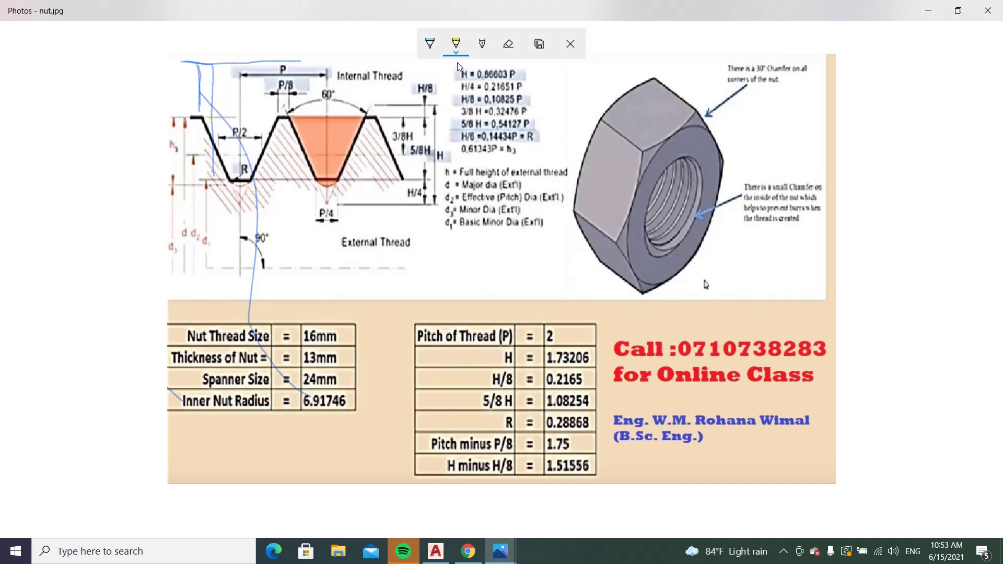
{"action": "left_click", "coordinate": [456, 43]}
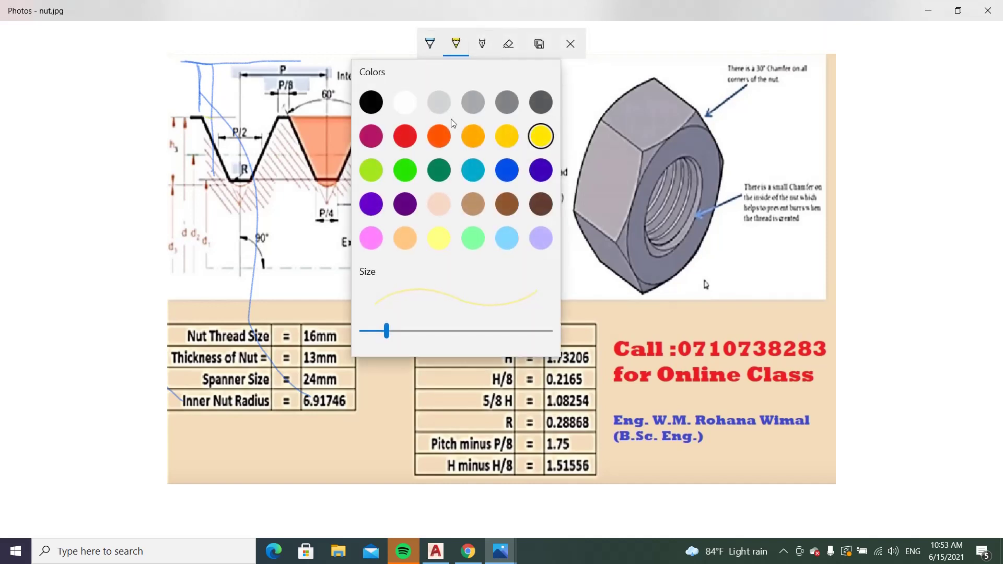
{"action": "left_click", "coordinate": [412, 170]}
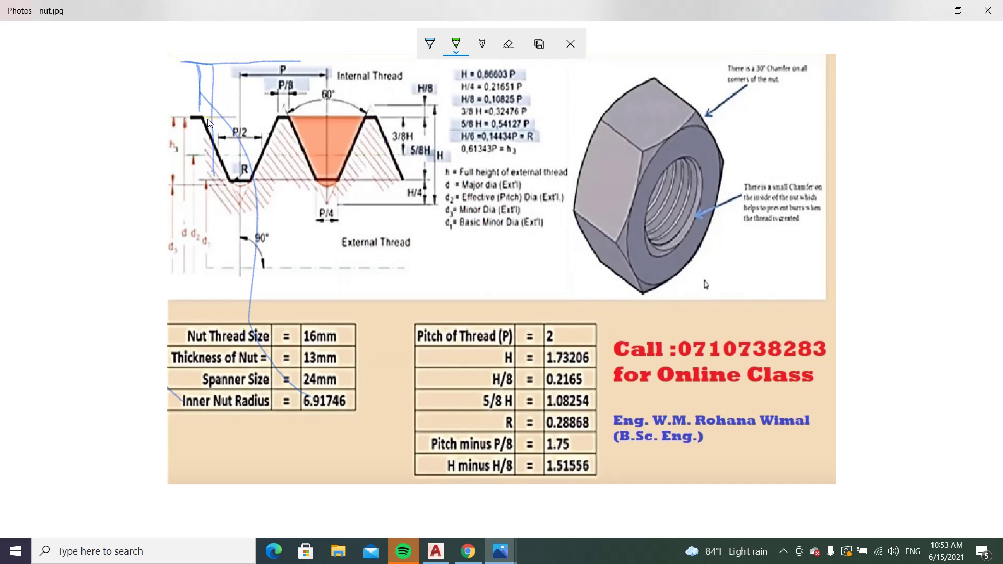
Ink green strokes along the thread crest, linking 1.75 and 1.51556 to the profile
{"action": "left_click_drag", "start_coordinate": [204, 118], "coordinate": [277, 121]}
{"action": "mouse_move", "coordinate": [554, 442]}
{"action": "left_mouse_down"}
{"action": "mouse_move", "coordinate": [304, 195]}
{"action": "mouse_move", "coordinate": [261, 124]}
{"action": "left_mouse_up"}
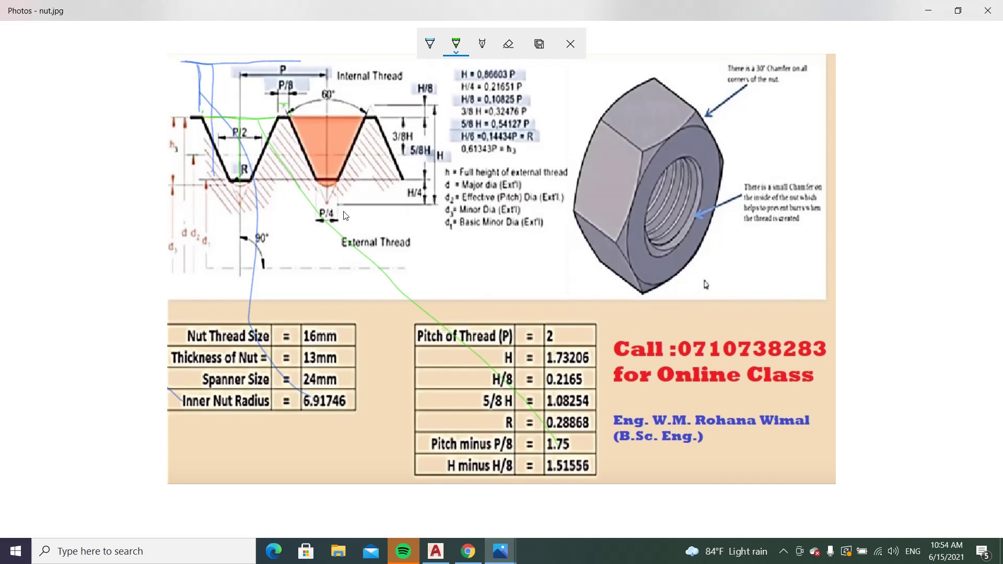
{"action": "left_click_drag", "start_coordinate": [328, 204], "coordinate": [432, 203]}
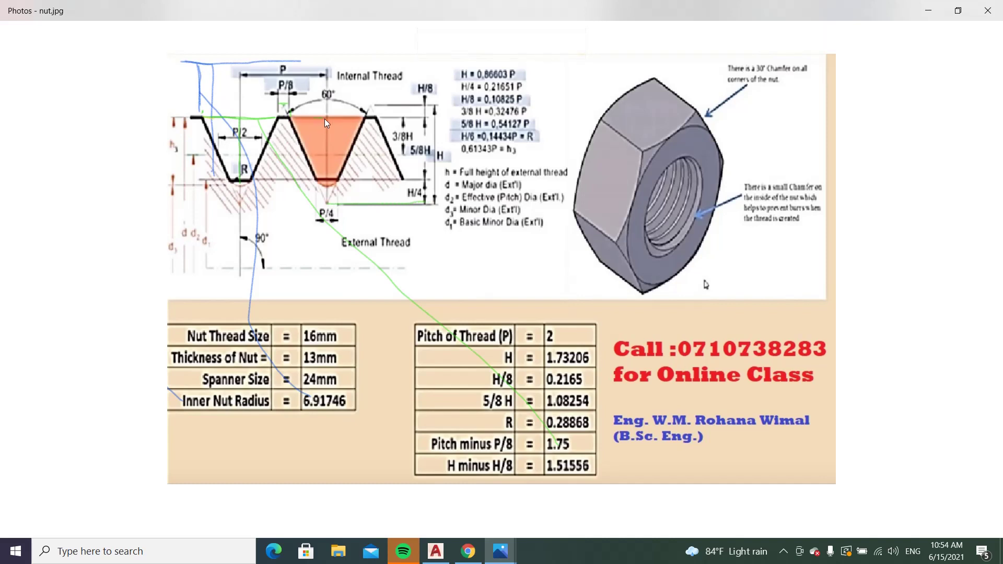
{"action": "left_click_drag", "start_coordinate": [349, 119], "coordinate": [447, 118]}
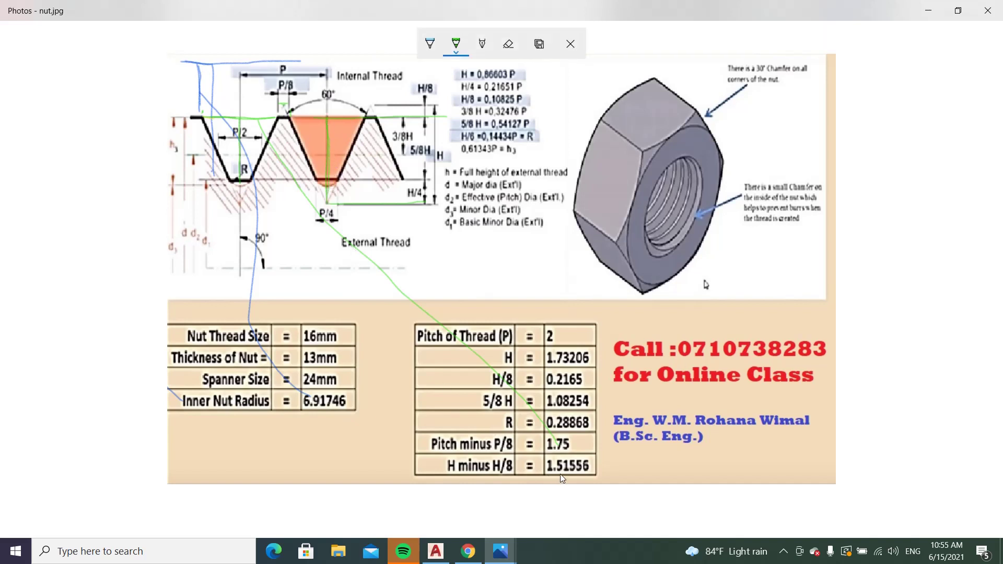
{"action": "left_click_drag", "start_coordinate": [560, 471], "coordinate": [335, 153]}
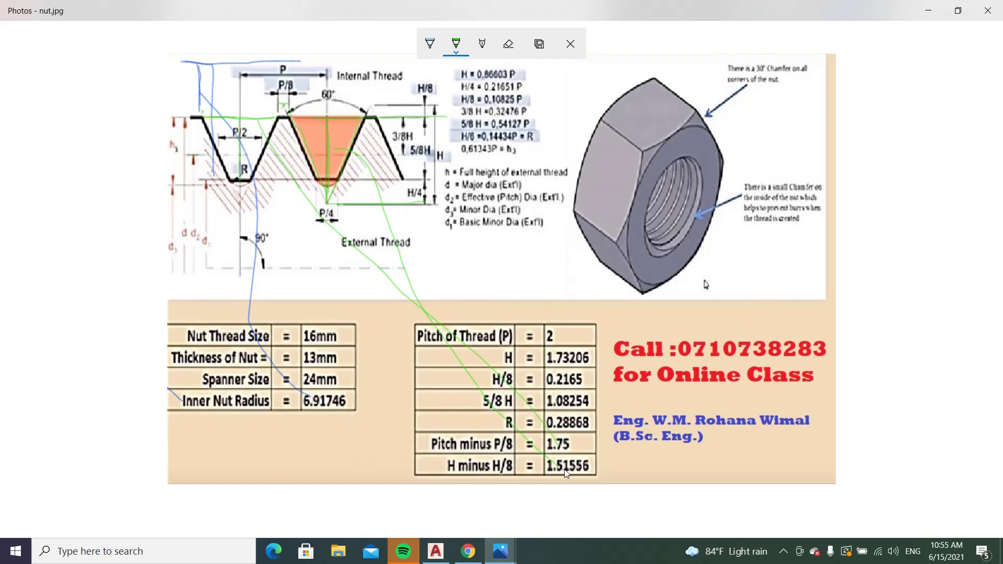
{"action": "left_click", "coordinate": [435, 551]}
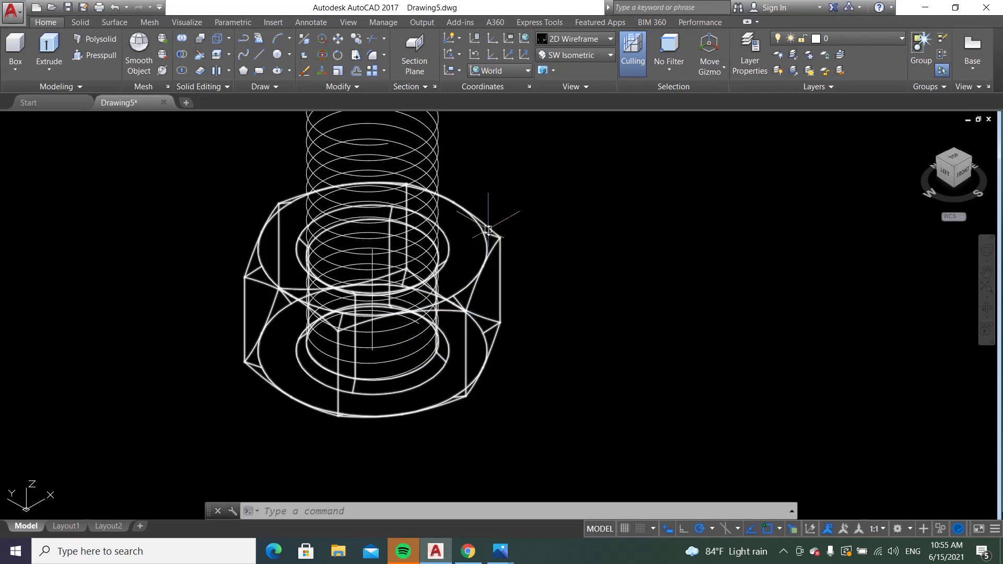
Turn on ortho and define a 3-point UCS beside the nut: origin, X-axis, Y-direction
{"action": "left_click", "coordinate": [525, 55]}
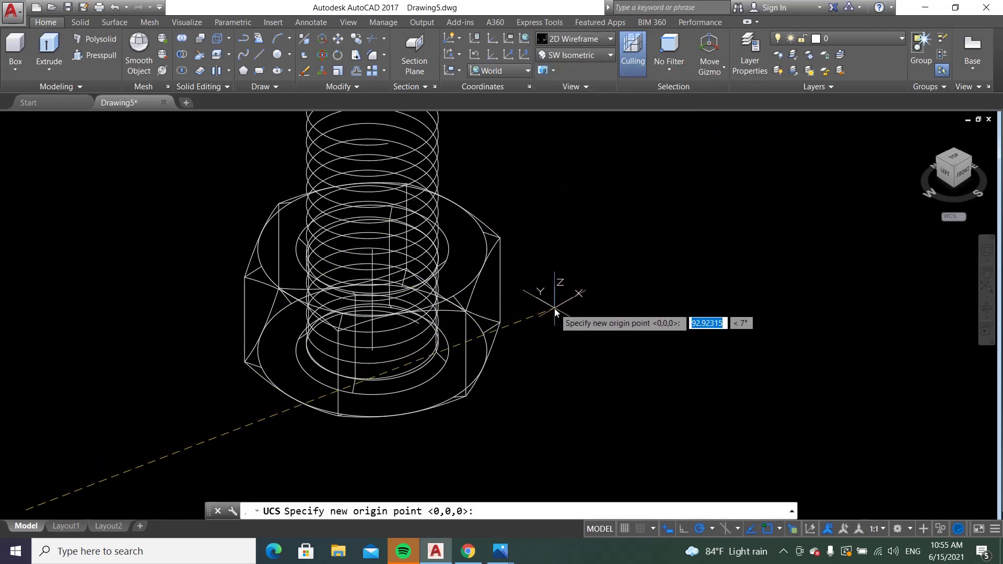
{"action": "left_click", "coordinate": [683, 528]}
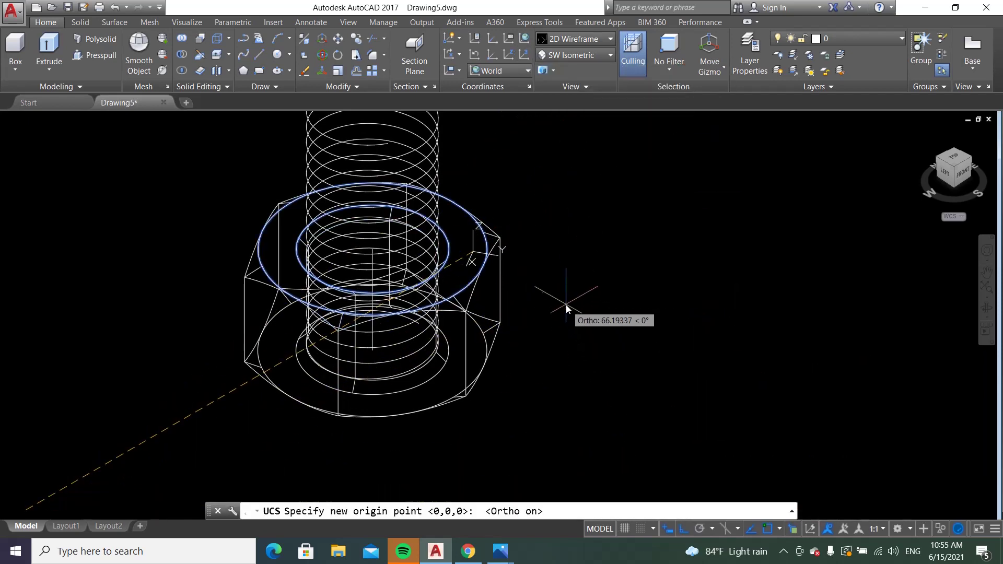
{"action": "left_click", "coordinate": [540, 239]}
{"action": "left_click", "coordinate": [596, 195]}
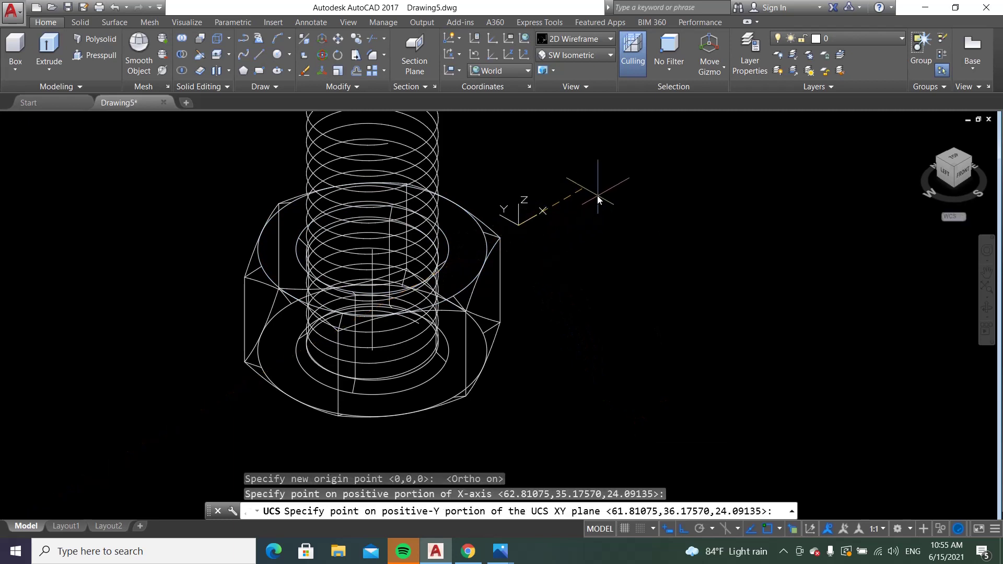
{"action": "left_click", "coordinate": [527, 156]}
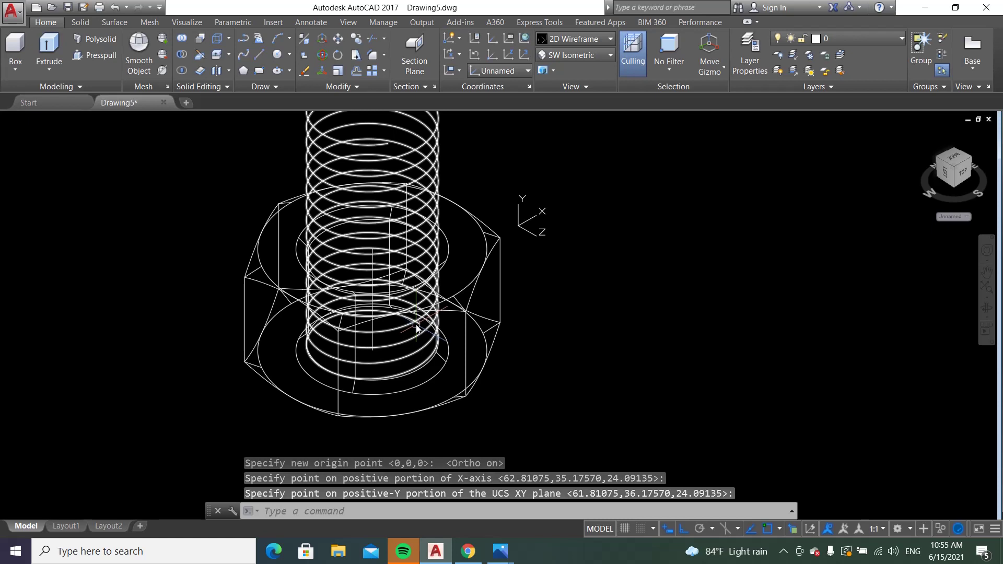
{"action": "left_click", "coordinate": [490, 57]}
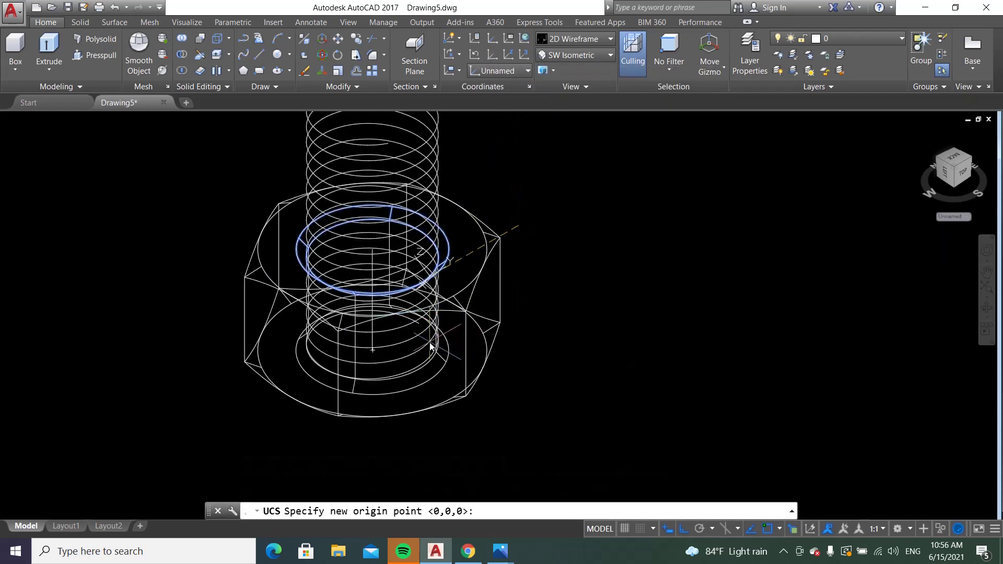
{"action": "left_click", "coordinate": [425, 315]}
{"action": "scroll", "coordinate": [518, 344], "scroll_direction": "up", "scroll_amount": 2}
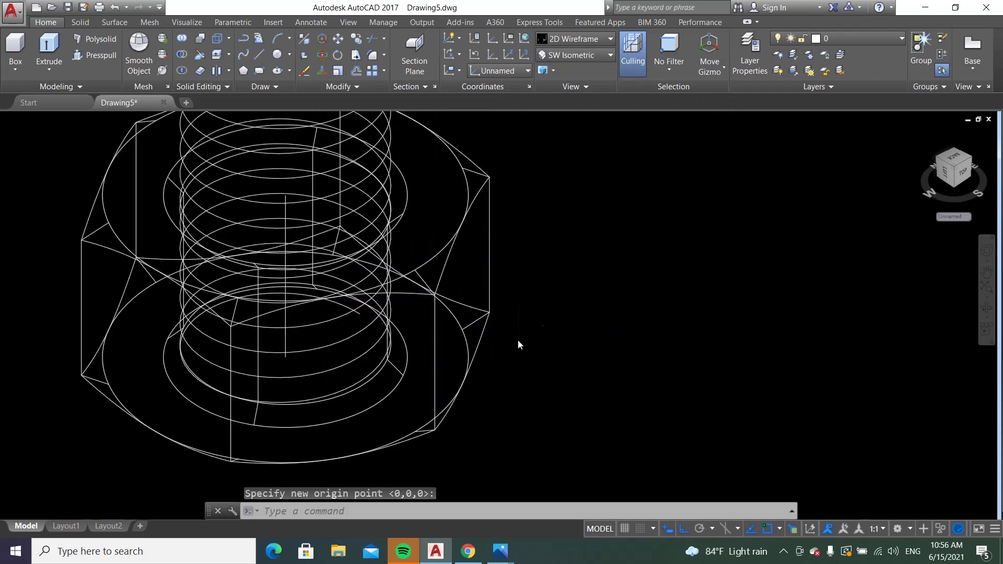
{"action": "scroll", "coordinate": [518, 345], "scroll_direction": "up", "scroll_amount": 2}
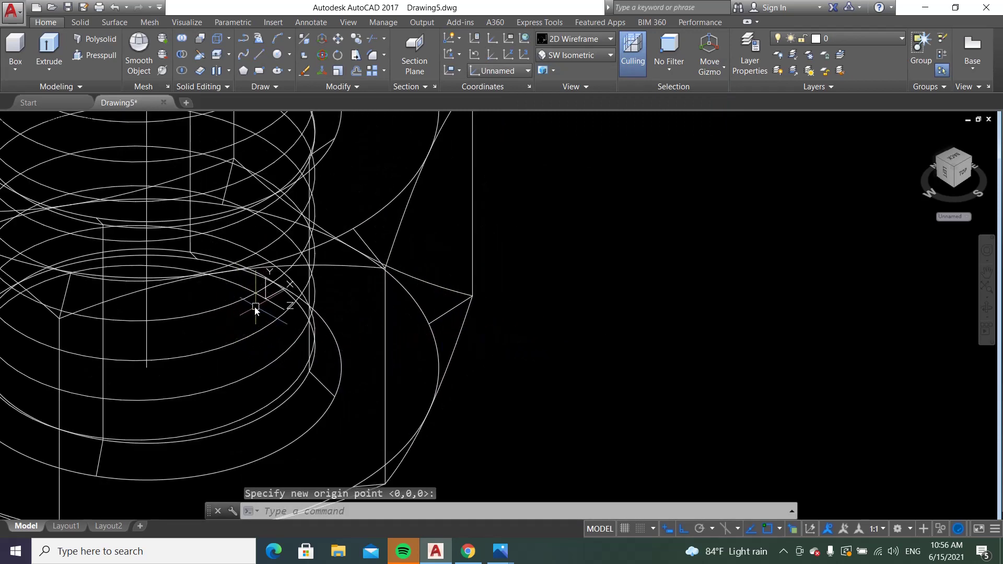
Draw the 1.75 vertical and 1.51556 horizontal profile lines beside the nut
{"action": "left_click", "coordinate": [261, 56]}
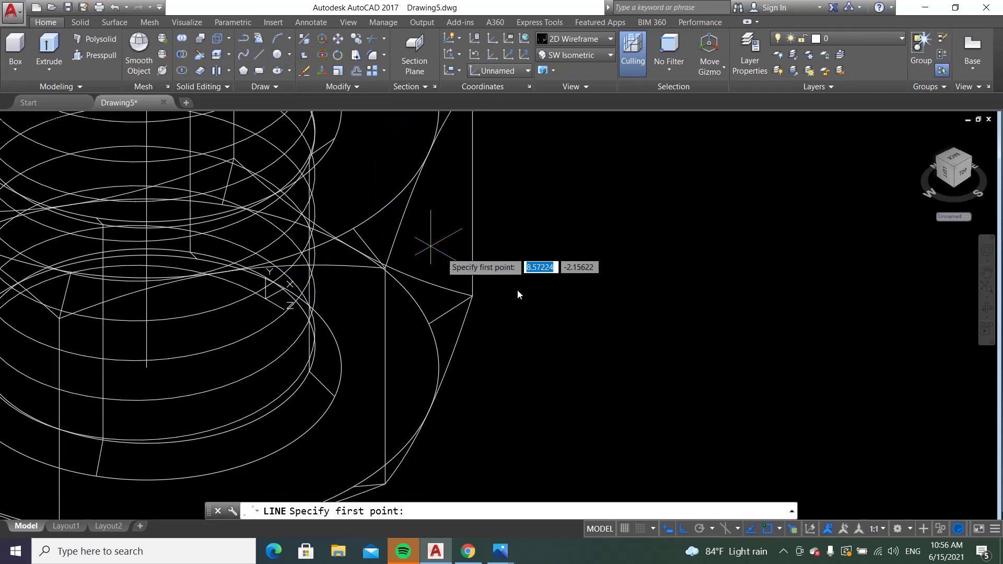
{"action": "left_click", "coordinate": [547, 245]}
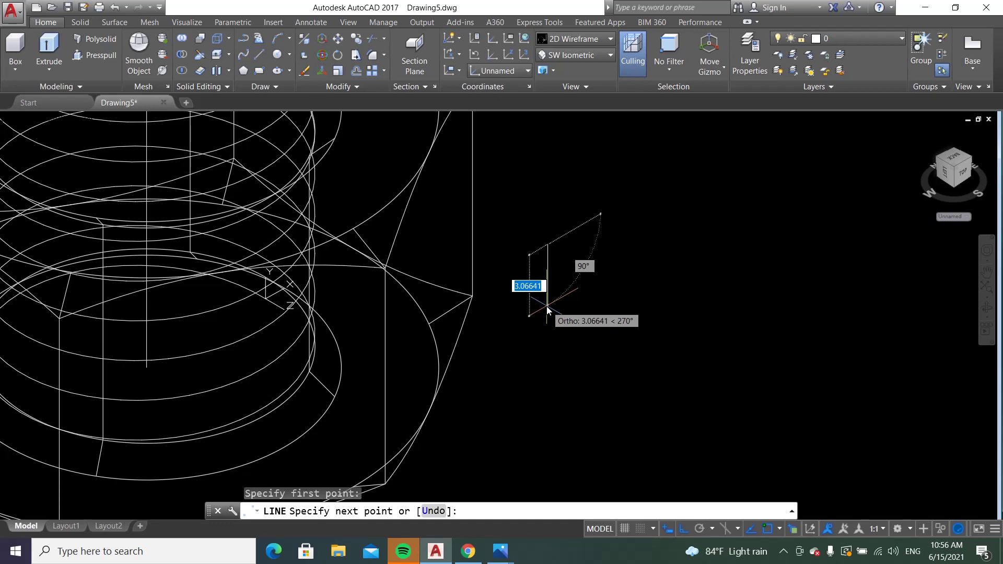
{"action": "type", "text": "1.75"}
{"action": "key", "text": "Return"}
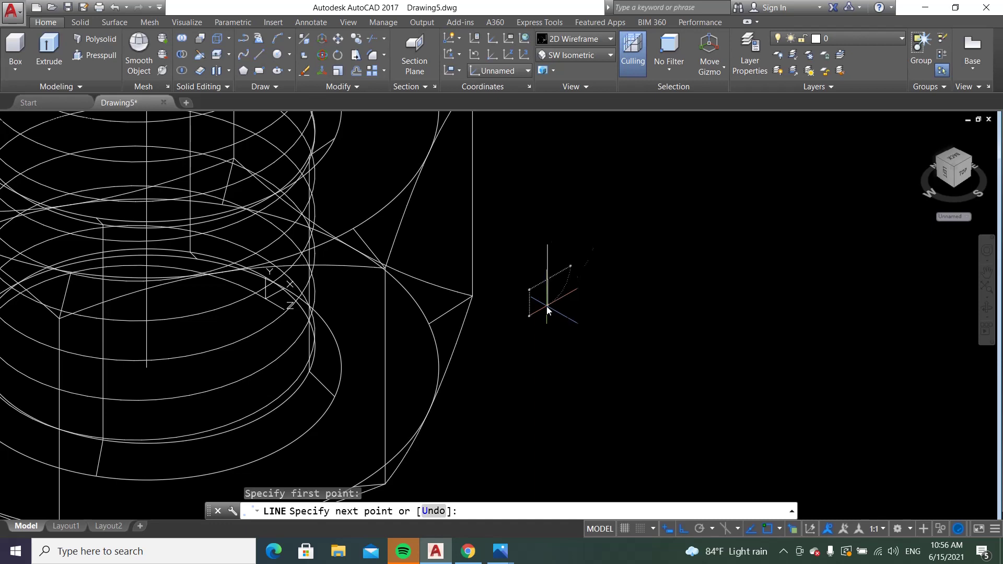
{"action": "key", "text": "Return"}
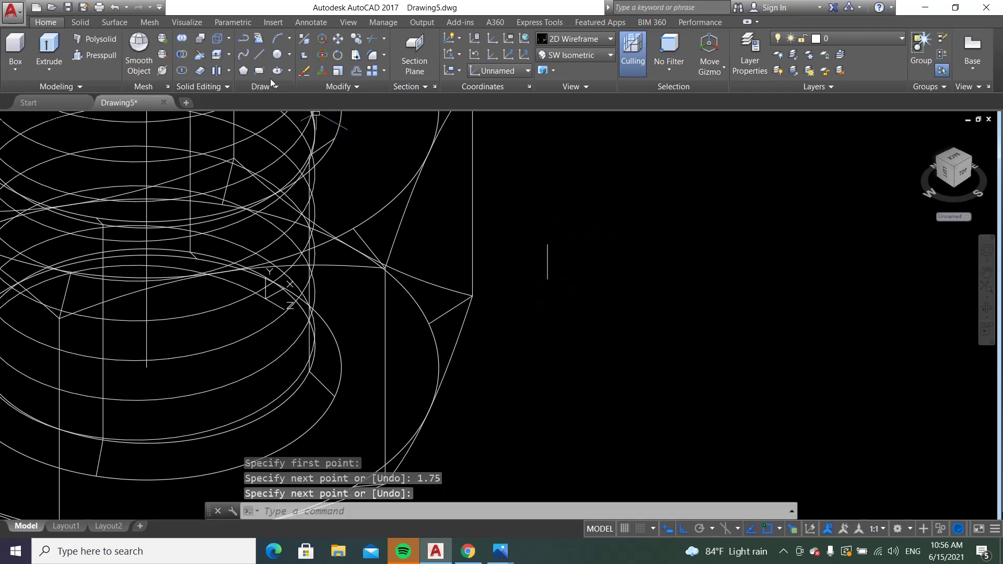
{"action": "left_click", "coordinate": [257, 59]}
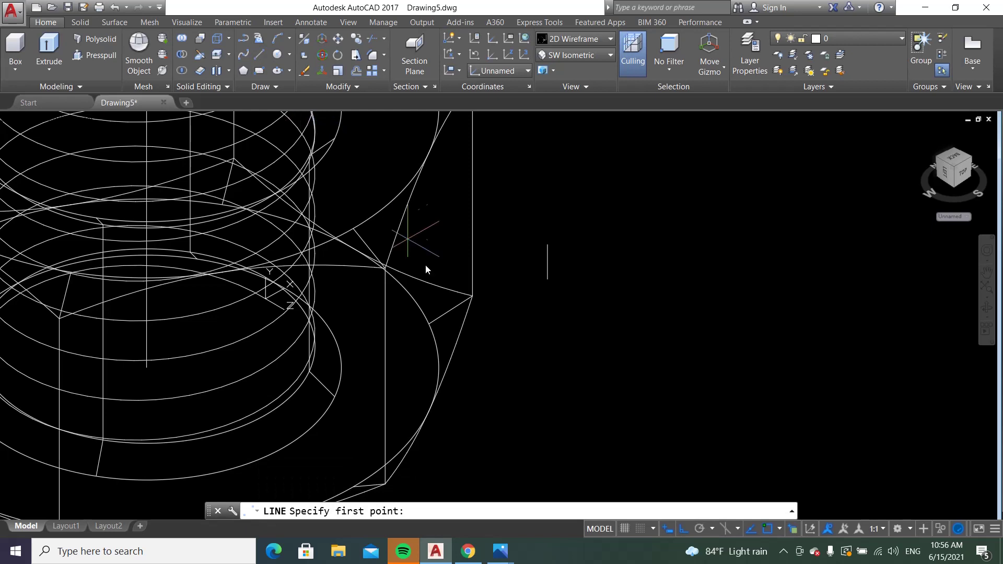
{"action": "left_click", "coordinate": [546, 263]}
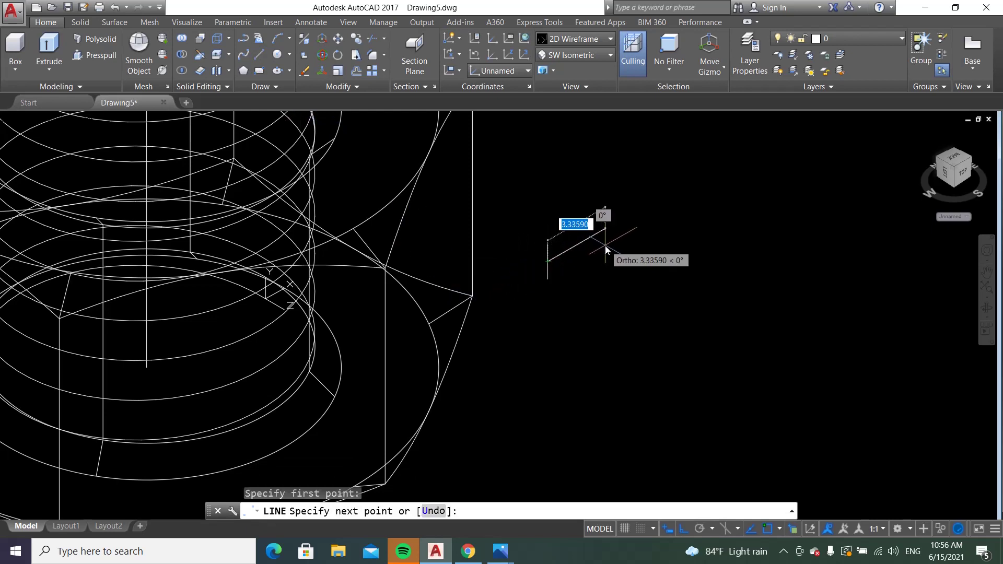
{"action": "type", "text": "1."}
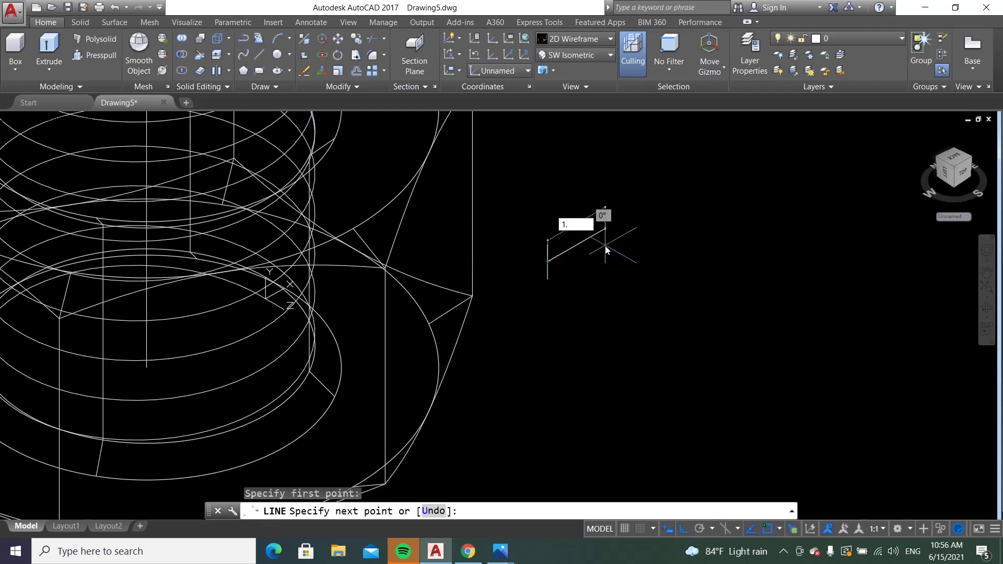
{"action": "type", "text": "51556"}
{"action": "key", "text": "Return"}
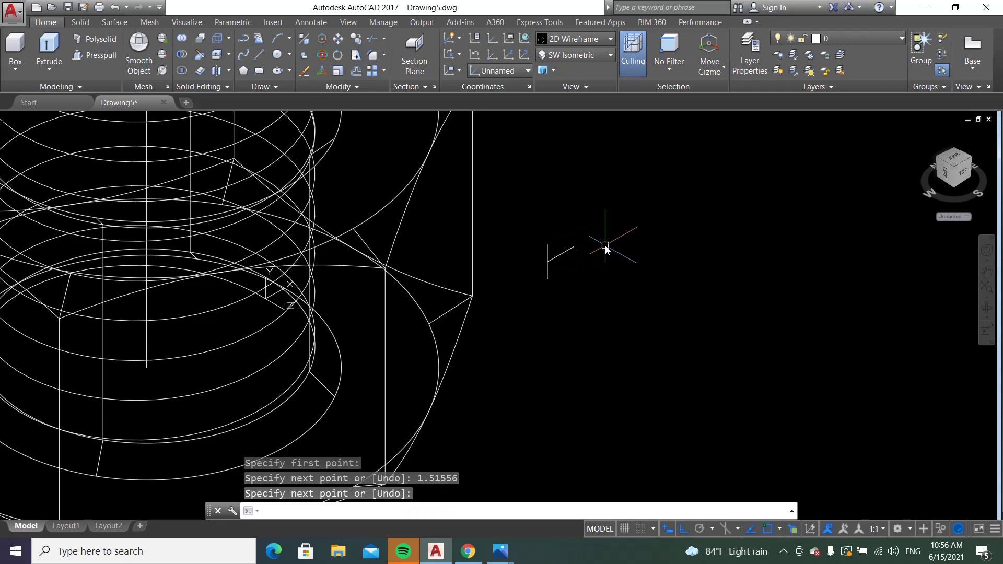
{"action": "mouse_move", "coordinate": [499, 550]}
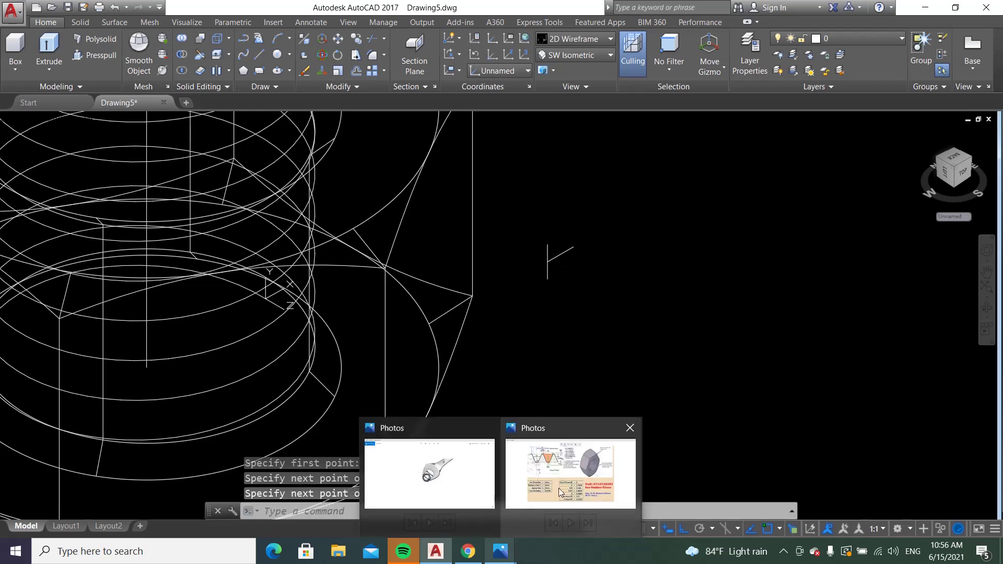
Check the nut.jpg reference, then draw a closed three-point triangle from the vertical segment
{"action": "left_click", "coordinate": [553, 489]}
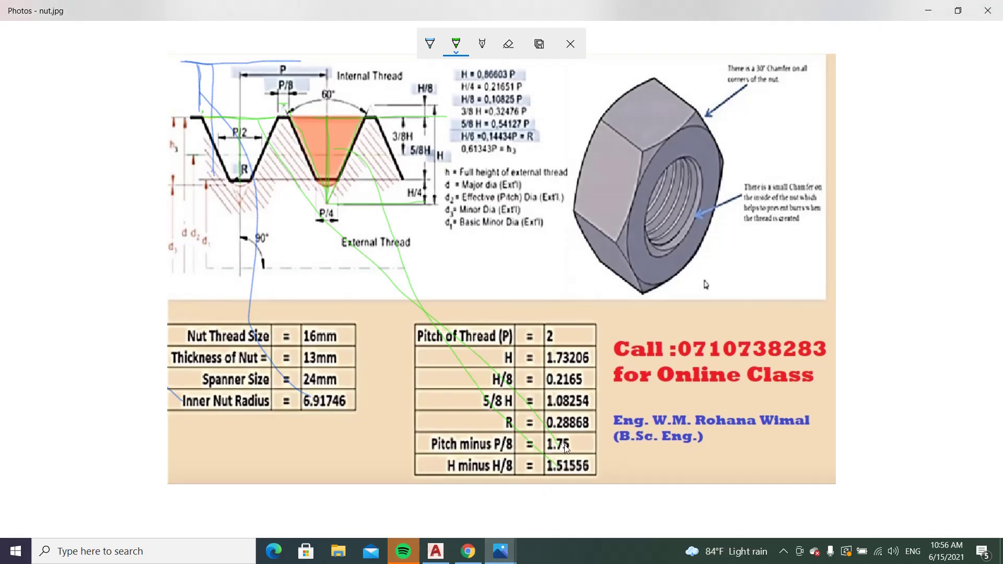
{"action": "left_click", "coordinate": [435, 551]}
{"action": "left_click", "coordinate": [260, 57]}
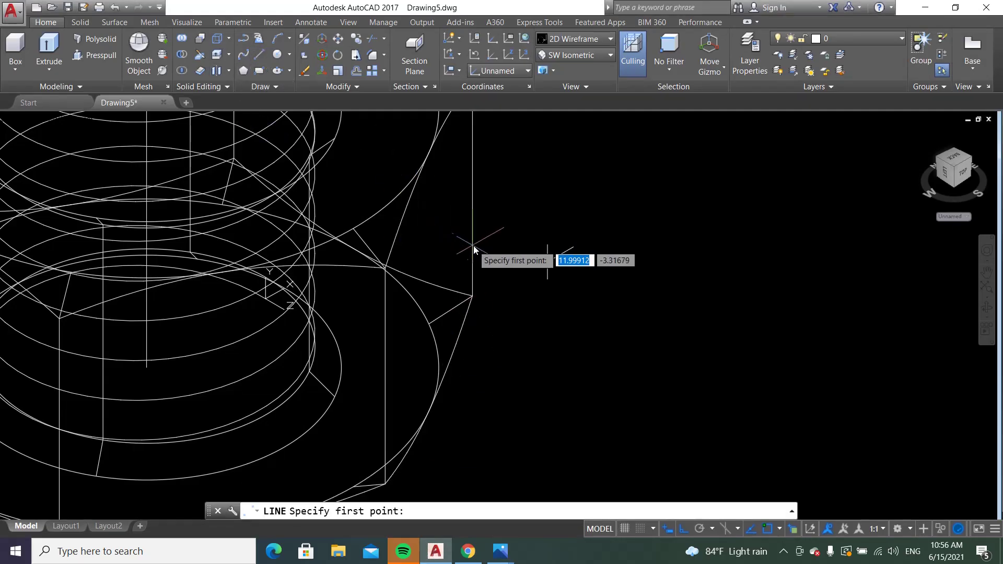
{"action": "left_click", "coordinate": [547, 244]}
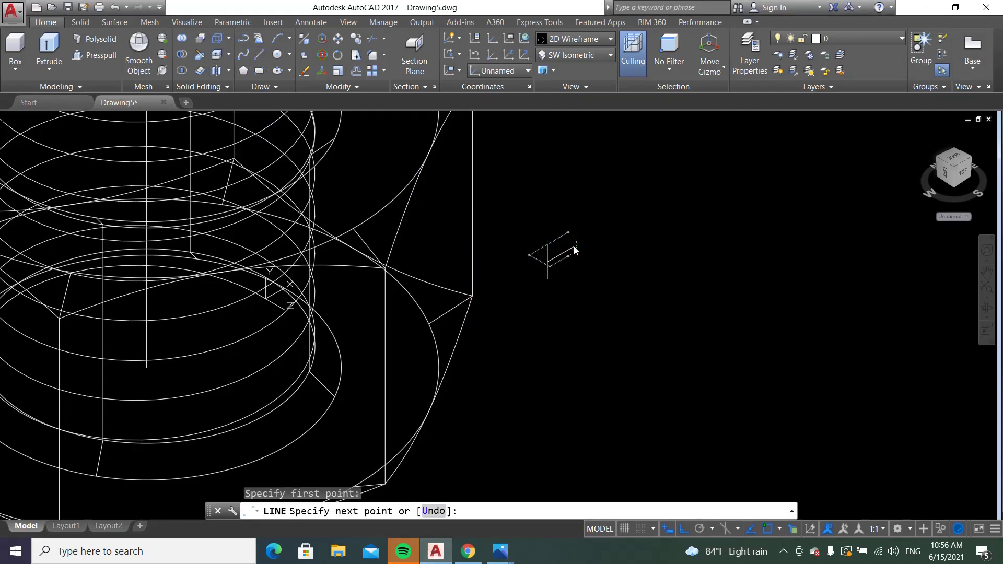
{"action": "left_click", "coordinate": [573, 246]}
{"action": "left_click", "coordinate": [545, 276]}
{"action": "right_click", "coordinate": [546, 275]}
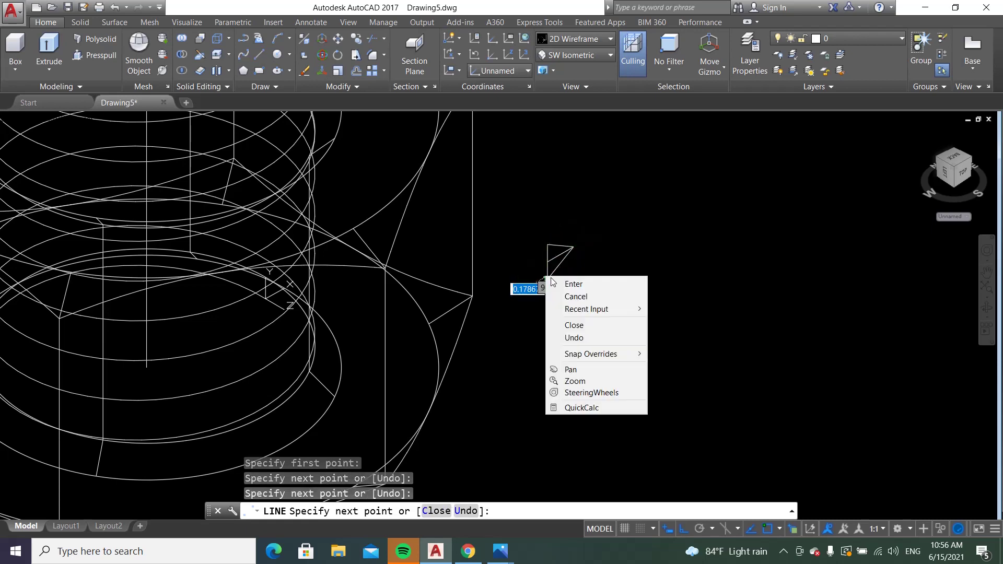
{"action": "left_click", "coordinate": [562, 279]}
Erase the triangle's inner diagonal and recheck the nut.jpg reference
{"action": "scroll", "coordinate": [593, 241], "scroll_direction": "up", "scroll_amount": 4}
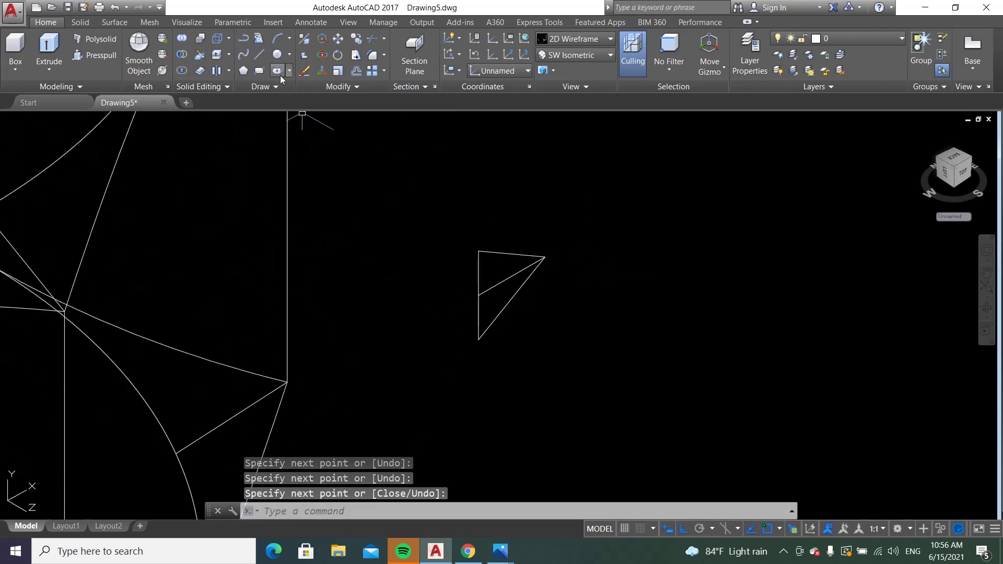
{"action": "left_click", "coordinate": [304, 73]}
{"action": "left_click", "coordinate": [494, 286]}
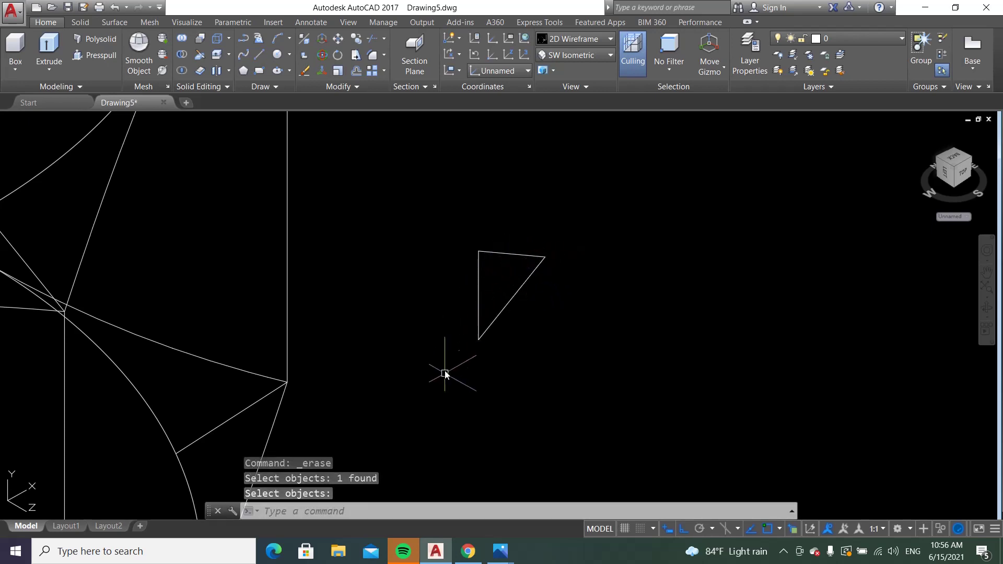
{"action": "mouse_move", "coordinate": [500, 551]}
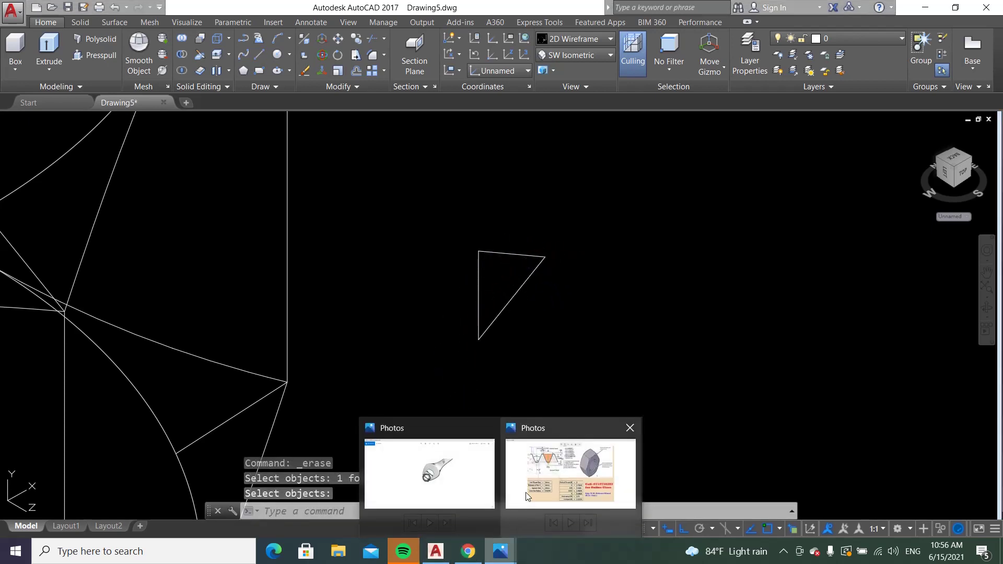
{"action": "left_click", "coordinate": [538, 464]}
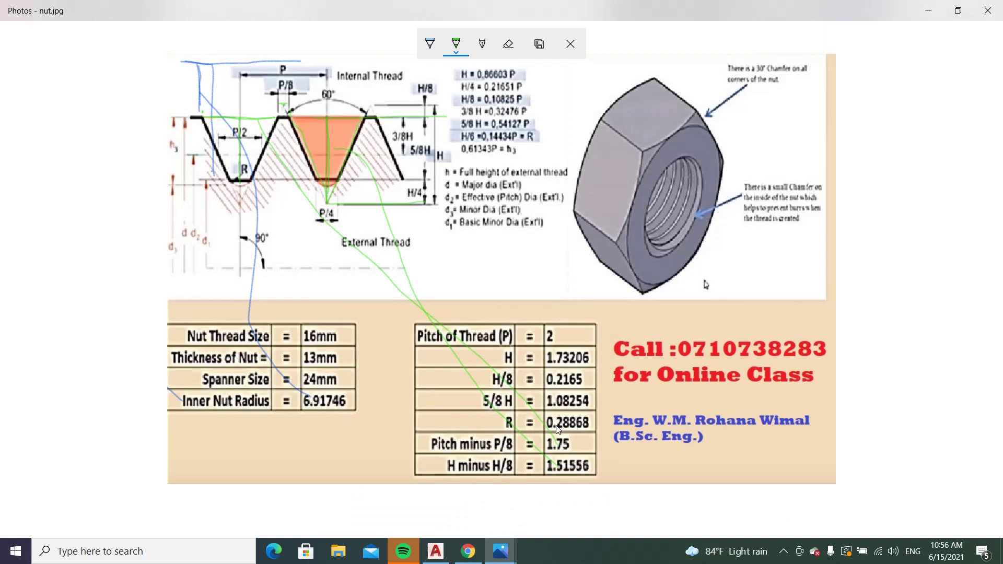
{"action": "left_click", "coordinate": [436, 551]}
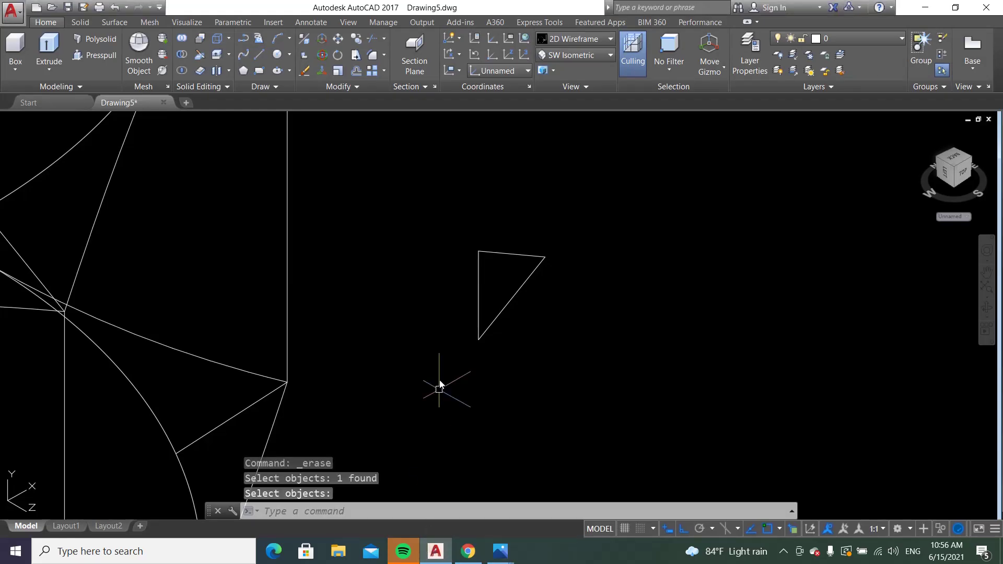
{"action": "left_click", "coordinate": [383, 56]}
{"action": "left_click", "coordinate": [397, 74]}
{"action": "type", "text": "r"}
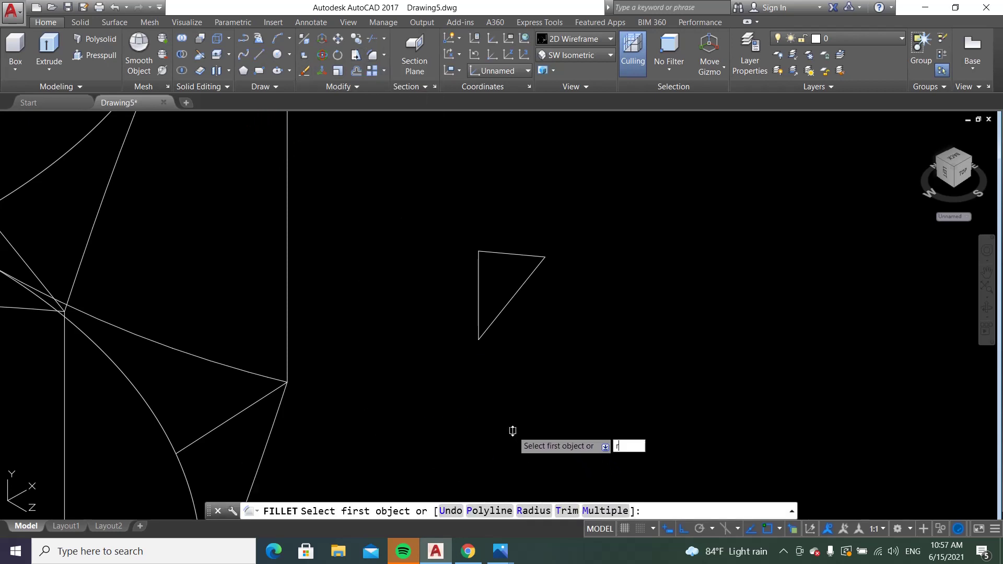
Fillet the triangle's top-right corner with radius 0.28868
{"action": "key", "text": "Return"}
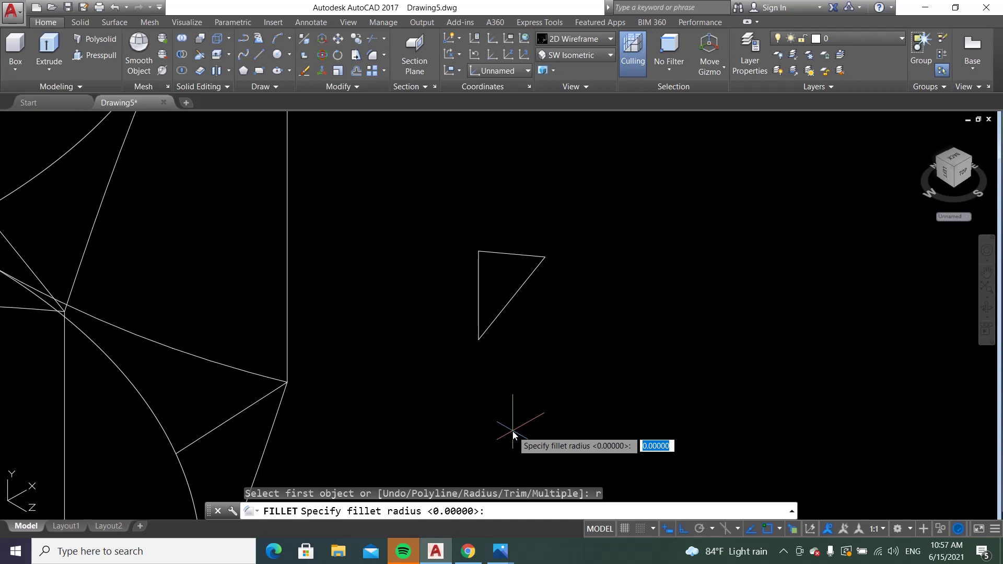
{"action": "type", "text": ".28"}
{"action": "type", "text": "868"}
{"action": "key", "text": "Return"}
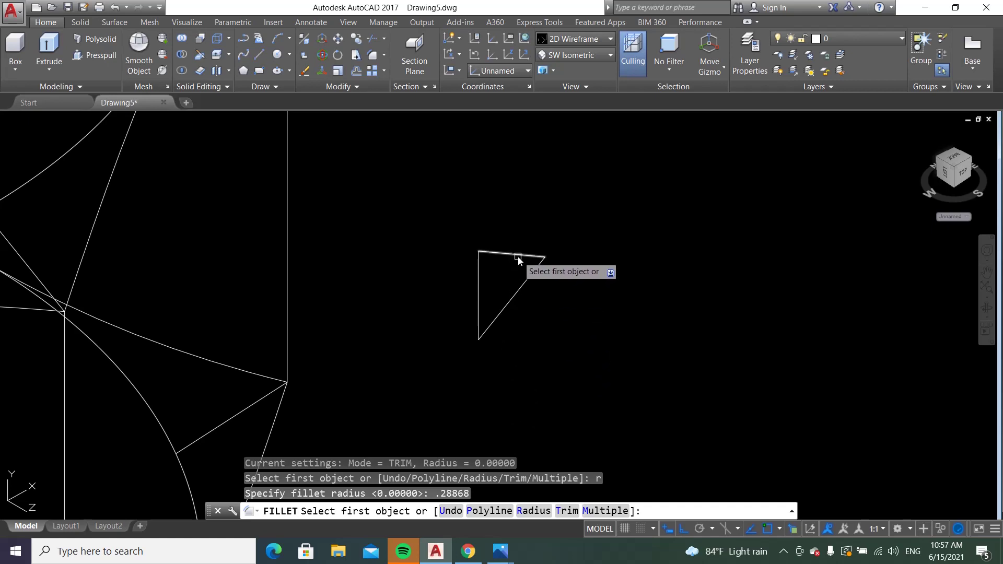
{"action": "left_click", "coordinate": [530, 256]}
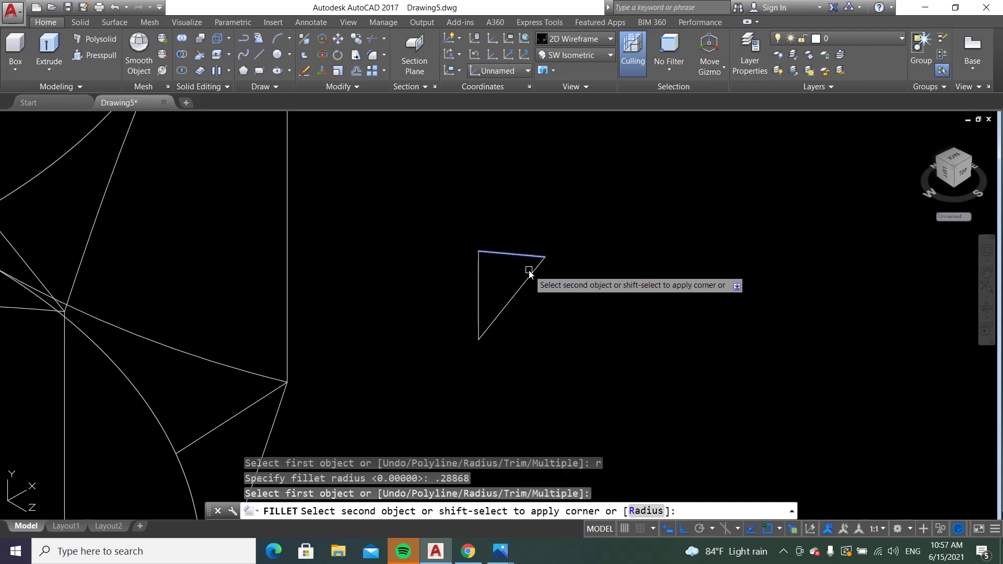
Convert the rounded triangle outline into a single region
{"action": "left_click", "coordinate": [285, 89]}
{"action": "left_click", "coordinate": [290, 120]}
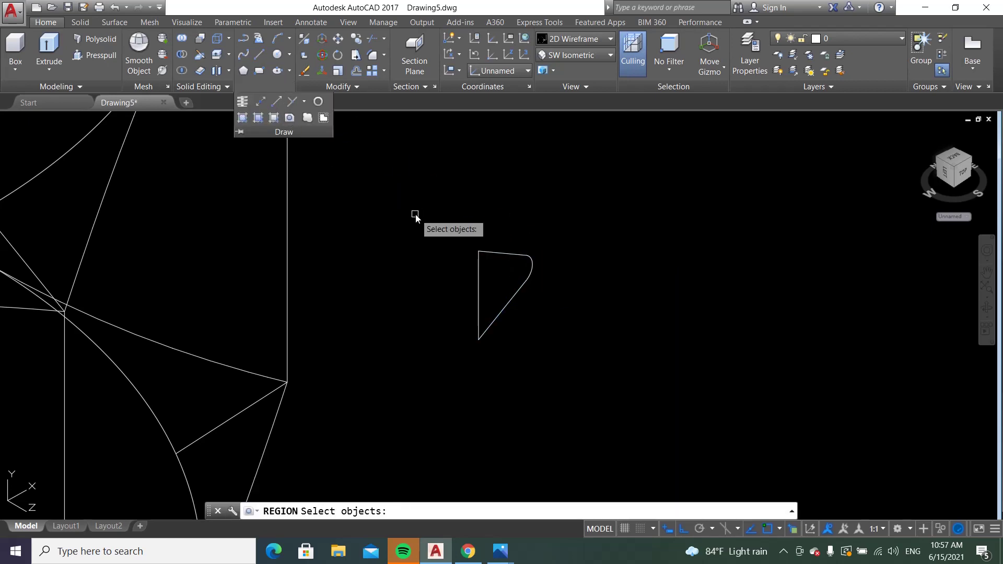
{"action": "left_click", "coordinate": [419, 208]}
{"action": "left_click", "coordinate": [537, 349]}
{"action": "key", "text": "Return"}
{"action": "scroll", "coordinate": [650, 243], "scroll_direction": "down", "scroll_amount": 1}
{"action": "scroll", "coordinate": [652, 238], "scroll_direction": "down", "scroll_amount": 2}
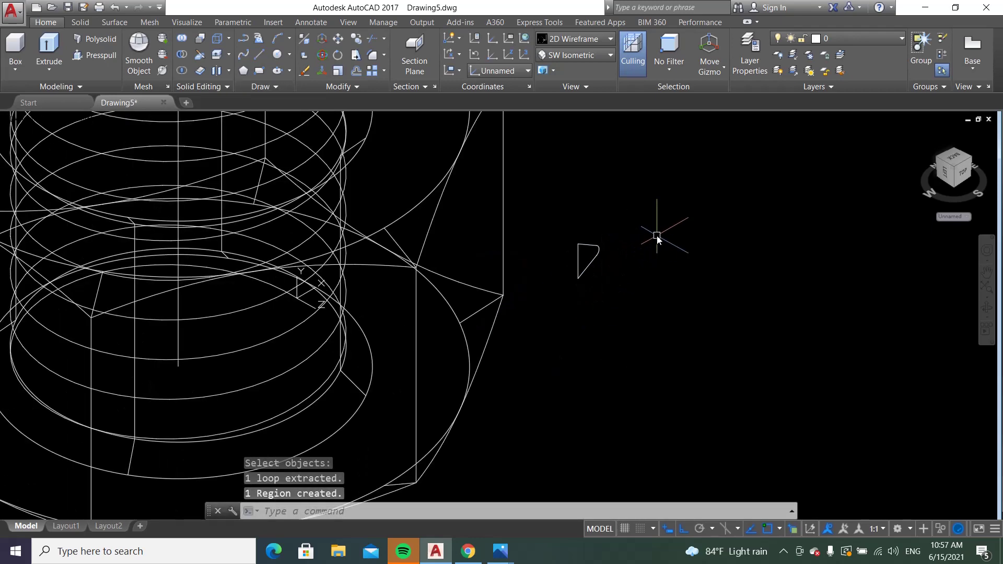
{"action": "scroll", "coordinate": [621, 241], "scroll_direction": "down", "scroll_amount": 1}
{"action": "scroll", "coordinate": [616, 236], "scroll_direction": "up", "scroll_amount": 1}
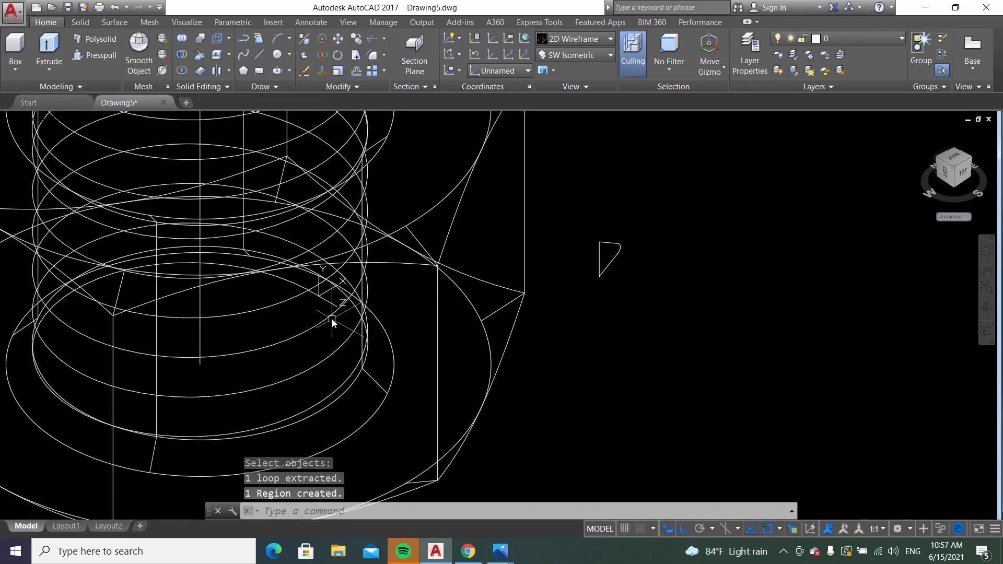
{"action": "scroll", "coordinate": [517, 284], "scroll_direction": "down", "scroll_amount": 1}
{"action": "scroll", "coordinate": [499, 278], "scroll_direction": "down", "scroll_amount": 1}
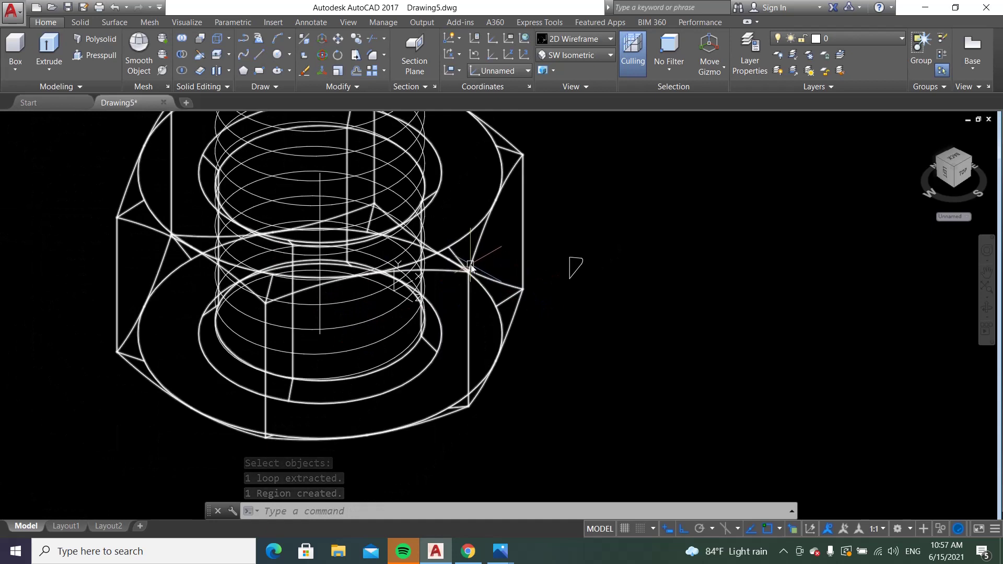
Start a sweep of the rounded triangle profile, with its base point at the profile corner
{"action": "left_click", "coordinate": [54, 70]}
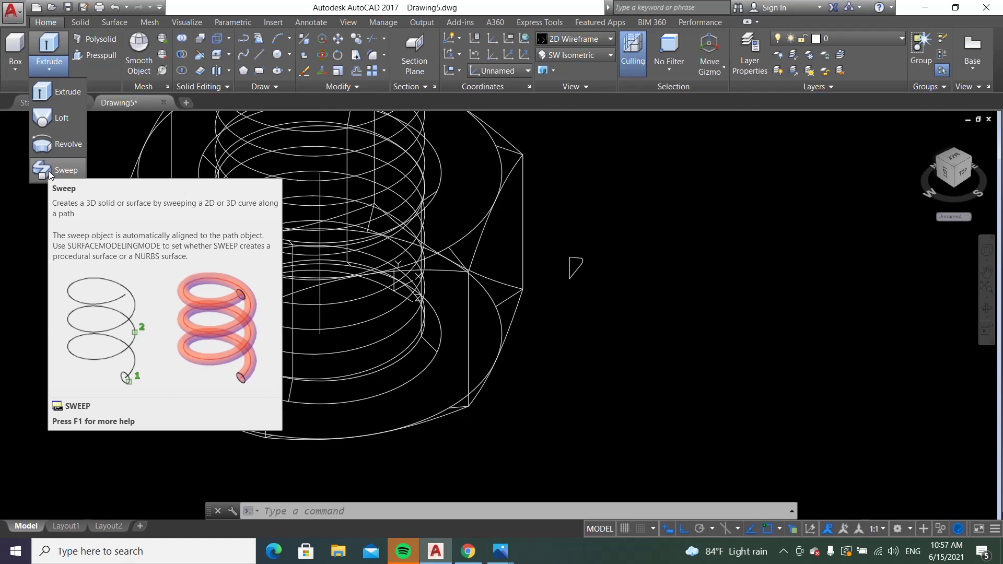
{"action": "left_click", "coordinate": [51, 171]}
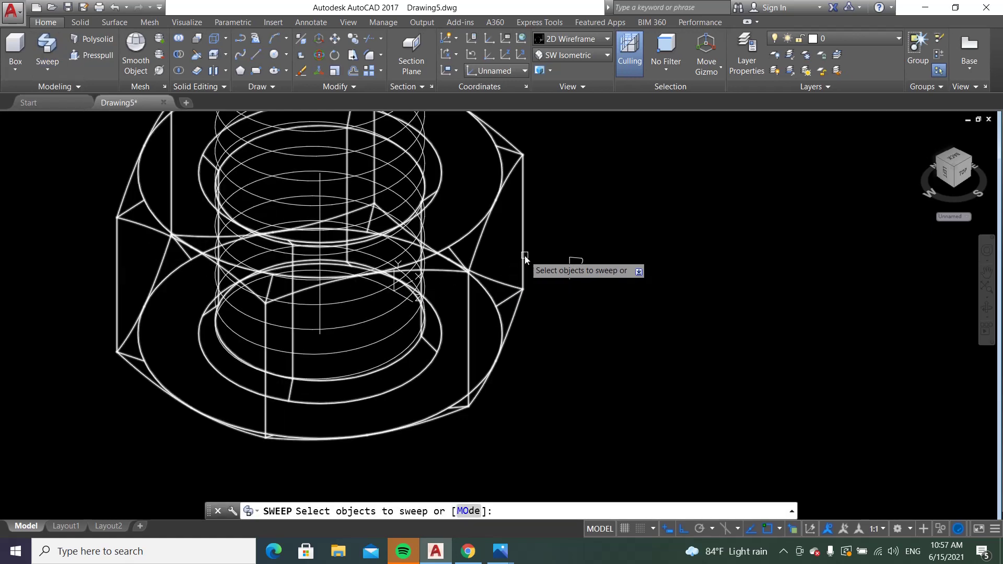
{"action": "left_click", "coordinate": [578, 260]}
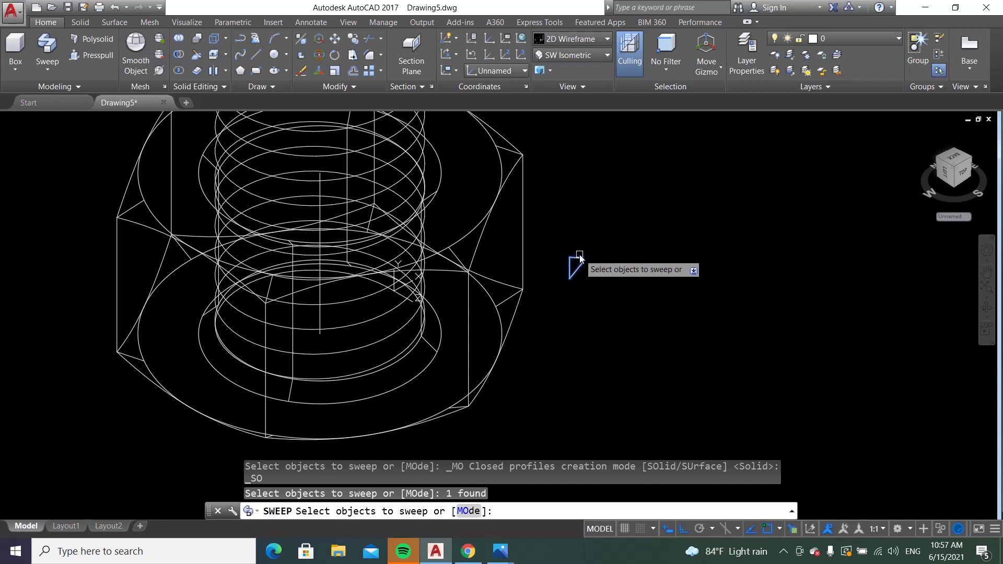
{"action": "key", "text": "Return"}
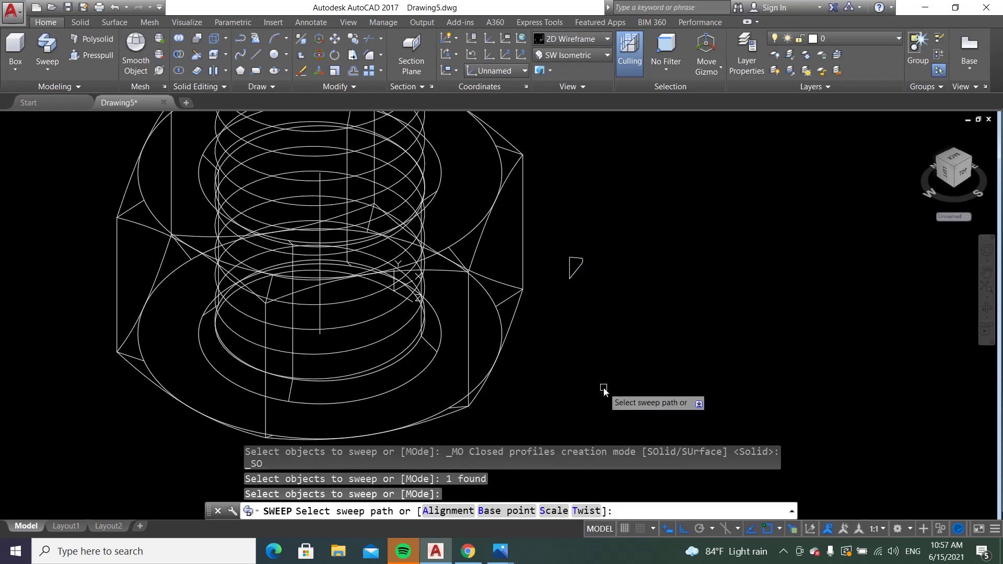
{"action": "scroll", "coordinate": [574, 256], "scroll_direction": "up", "scroll_amount": 2}
{"action": "type", "text": "b"}
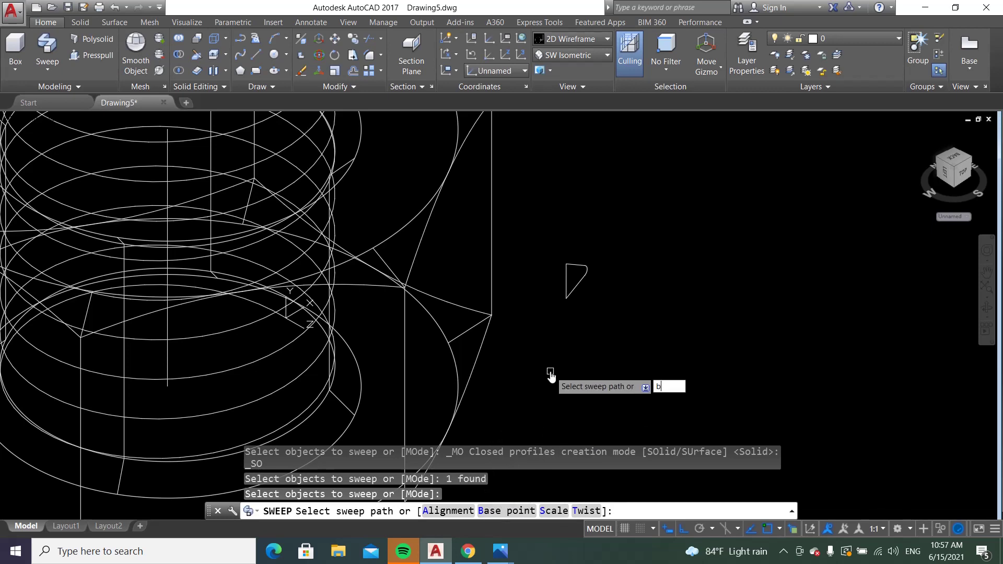
{"action": "key", "text": "Return"}
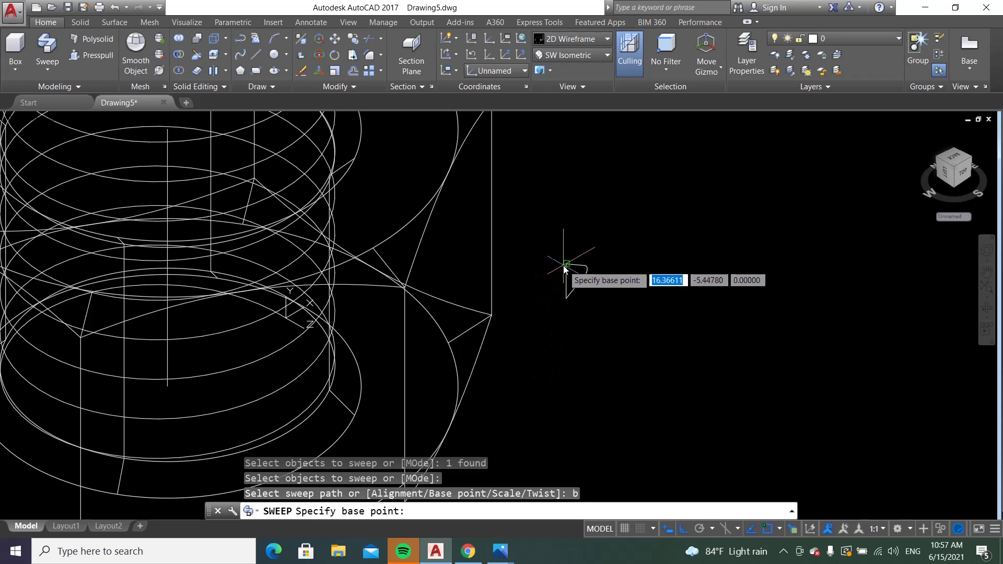
{"action": "left_click", "coordinate": [566, 267]}
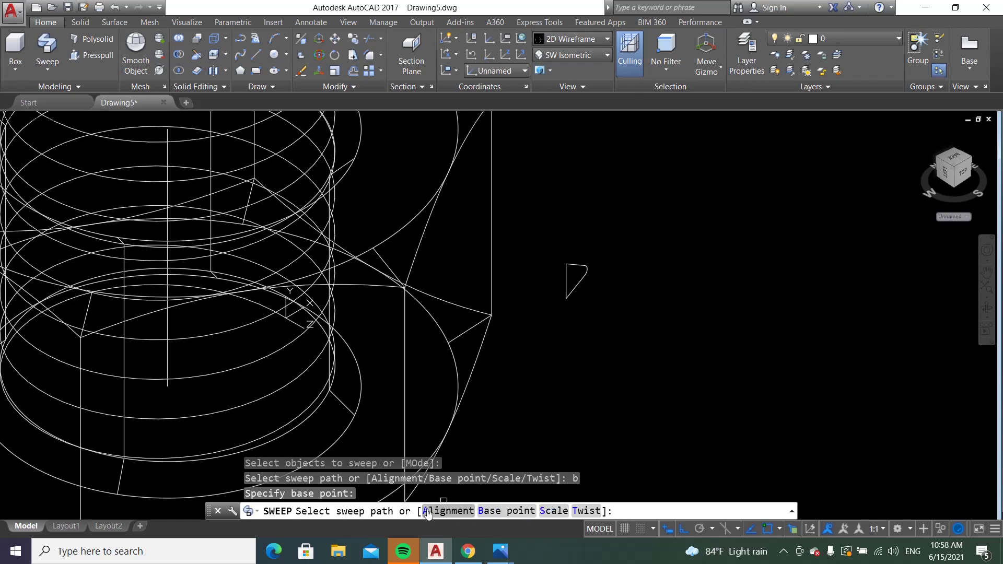
Turn off profile alignment and sweep along the helix to form the thread coil
{"action": "left_click", "coordinate": [427, 512]}
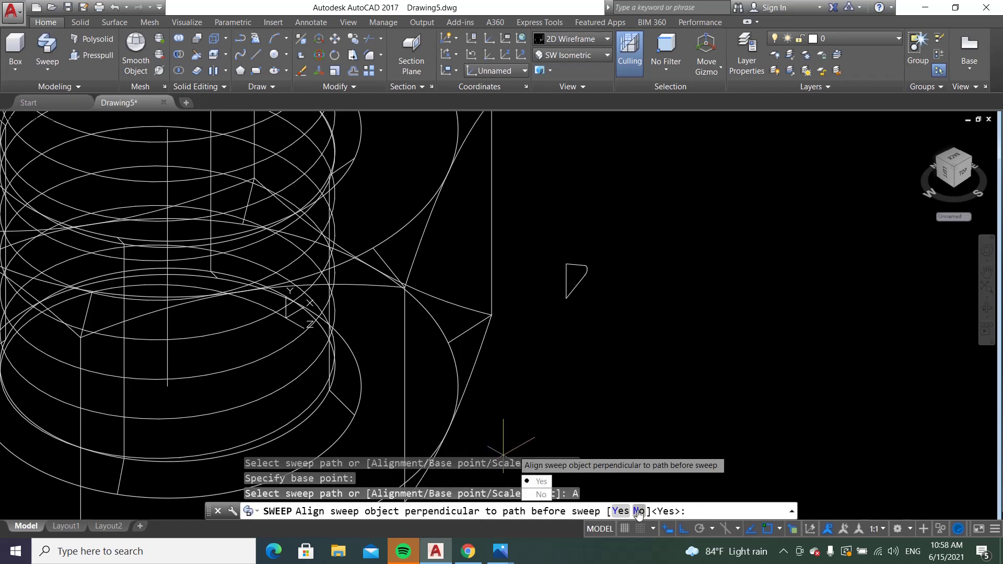
{"action": "left_click", "coordinate": [638, 511]}
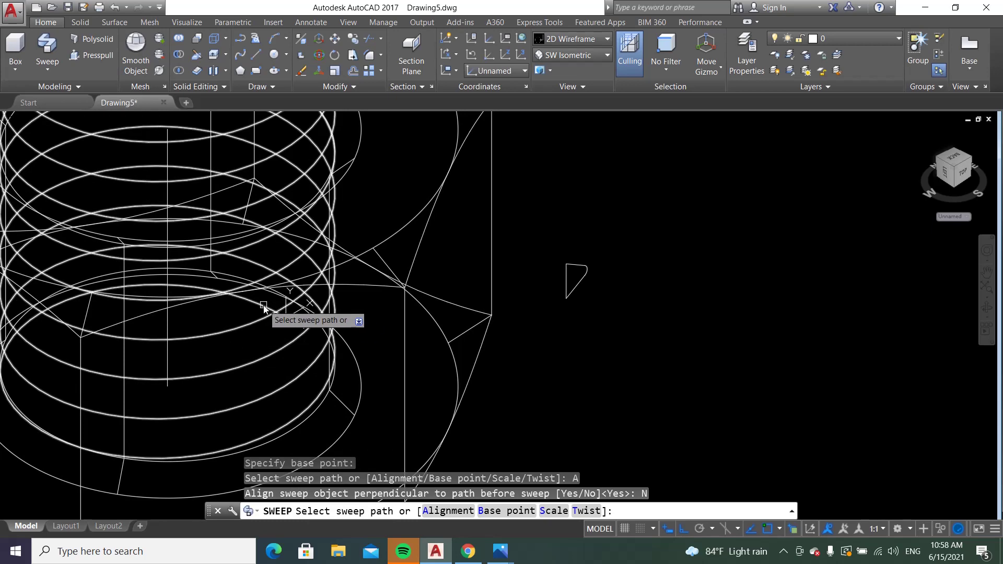
{"action": "left_click", "coordinate": [263, 307]}
{"action": "scroll", "coordinate": [622, 361], "scroll_direction": "down", "scroll_amount": 5}
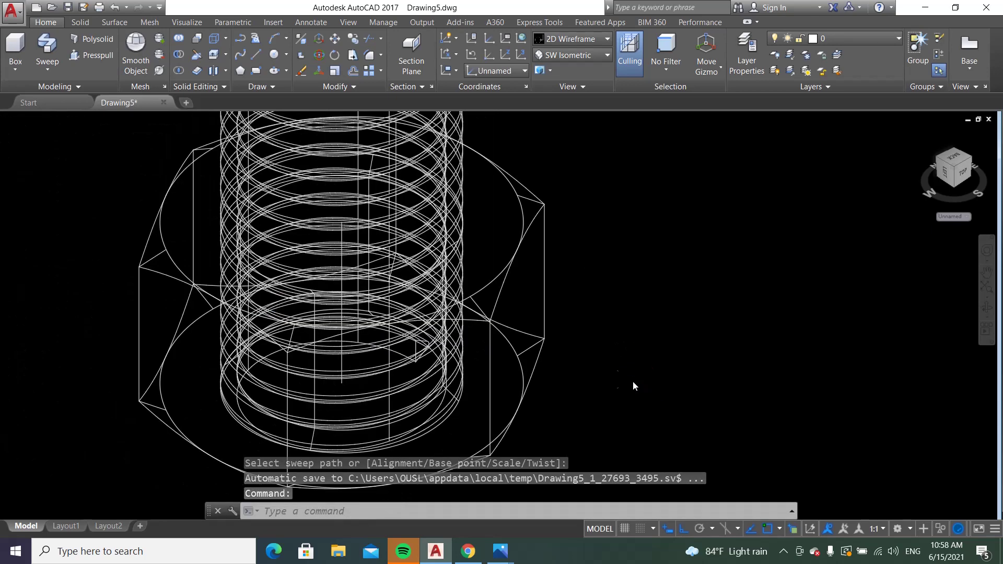
{"action": "scroll", "coordinate": [598, 403], "scroll_direction": "down", "scroll_amount": 2}
{"action": "scroll", "coordinate": [627, 336], "scroll_direction": "up", "scroll_amount": 1}
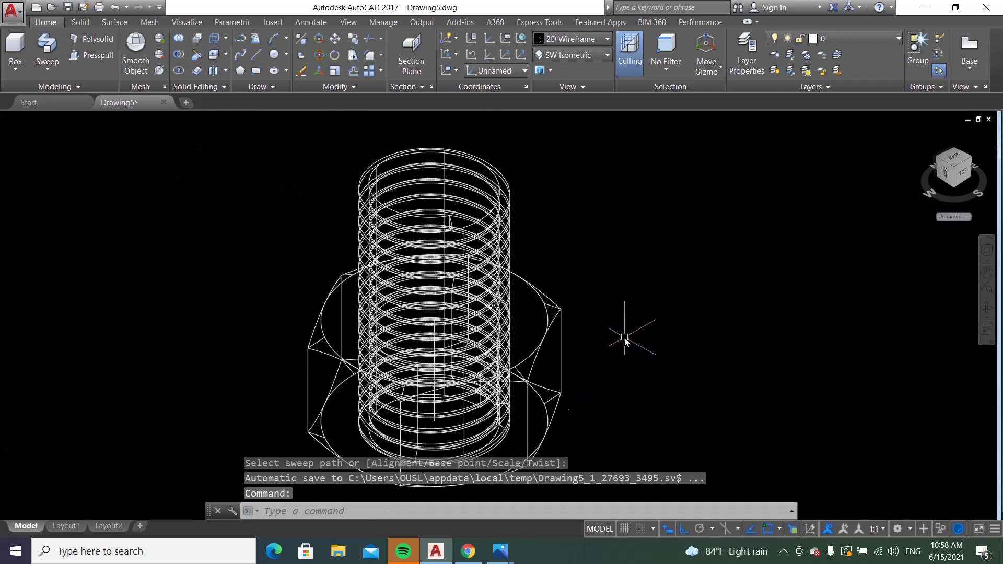
Shade the model in the Conceptual visual style
{"action": "left_click", "coordinate": [580, 39]}
{"action": "left_click", "coordinate": [609, 64]}
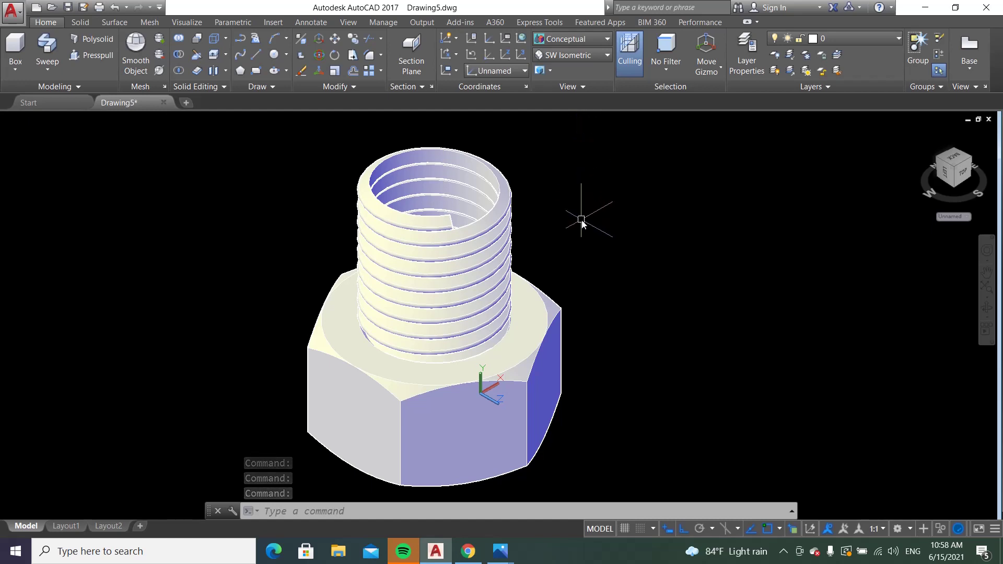
{"action": "scroll", "coordinate": [578, 219], "scroll_direction": "up", "scroll_amount": 2}
{"action": "scroll", "coordinate": [417, 214], "scroll_direction": "down", "scroll_amount": 2}
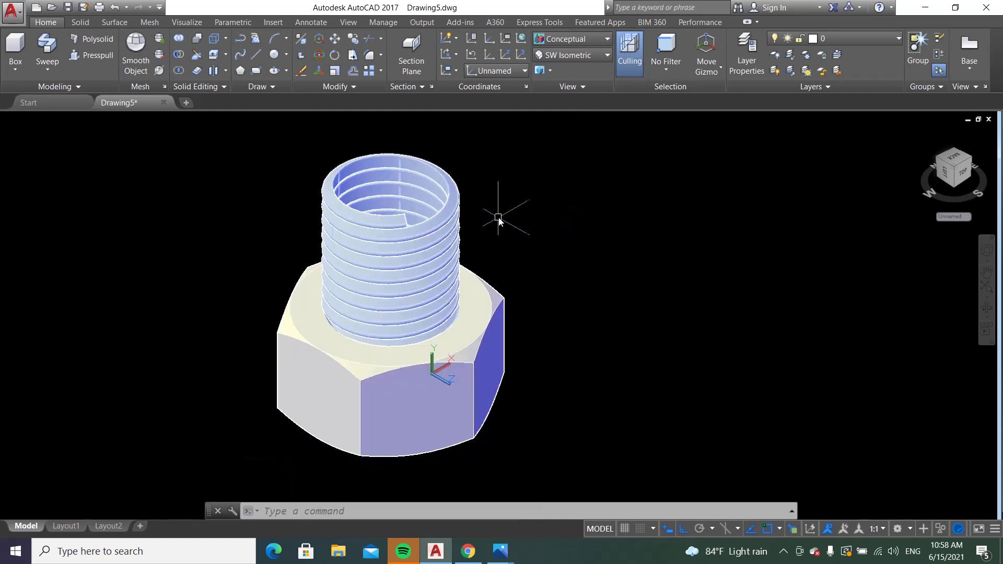
{"action": "scroll", "coordinate": [497, 218], "scroll_direction": "up", "scroll_amount": 2}
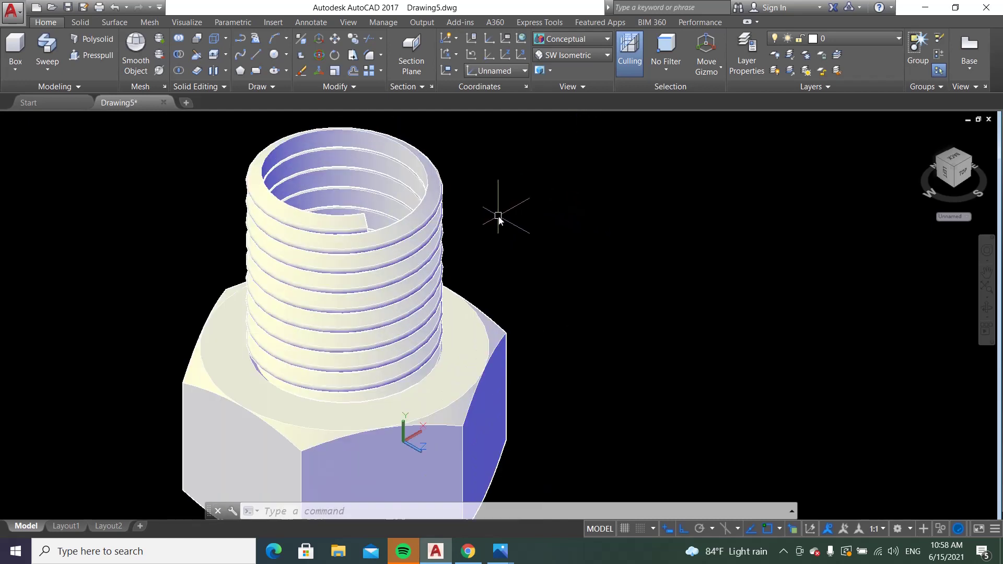
Subtract the swept thread solid from the hex nut to cut internal threads
{"action": "left_click", "coordinate": [177, 54]}
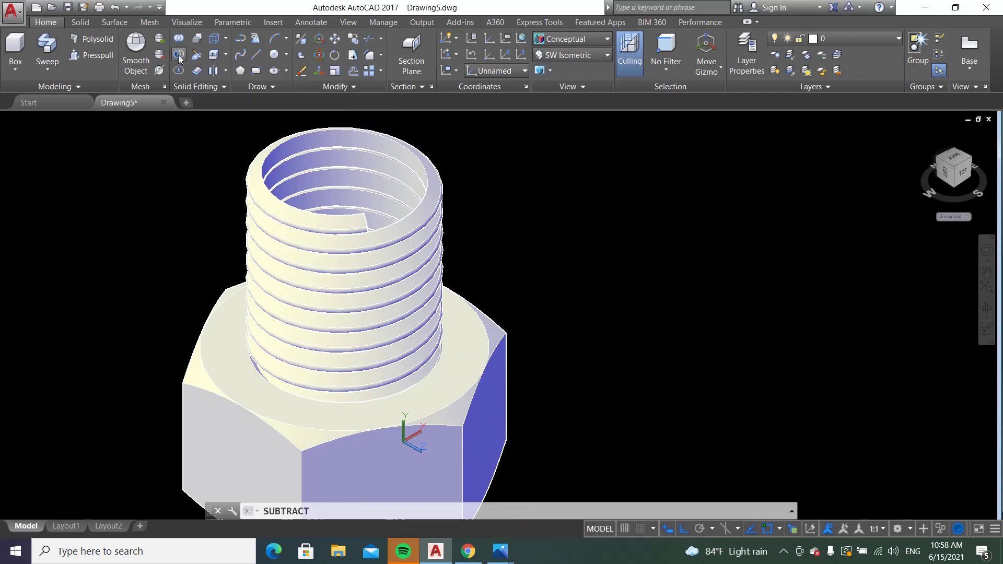
{"action": "left_click", "coordinate": [478, 324]}
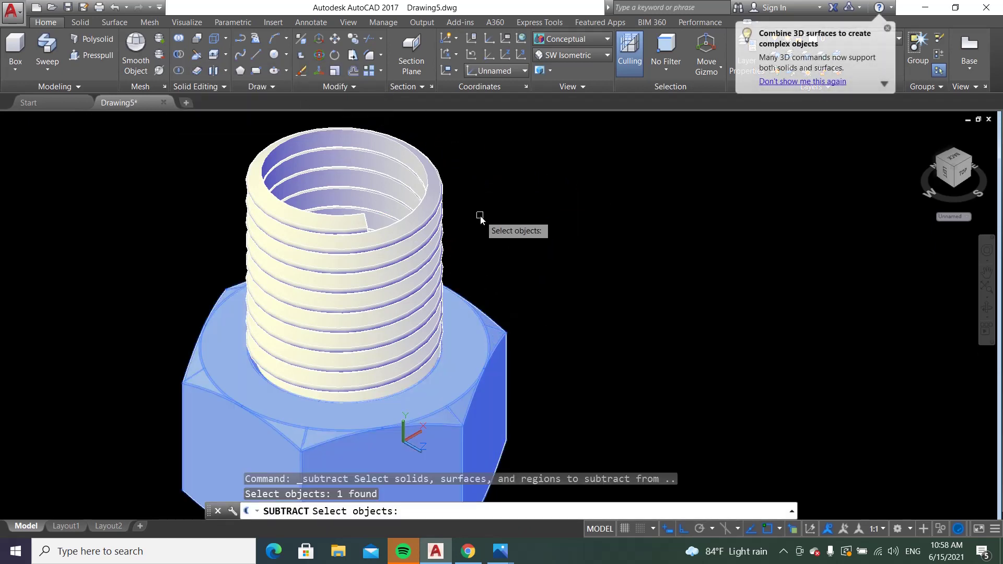
{"action": "key", "text": "Return"}
{"action": "left_click", "coordinate": [449, 201]}
{"action": "key", "text": "Return"}
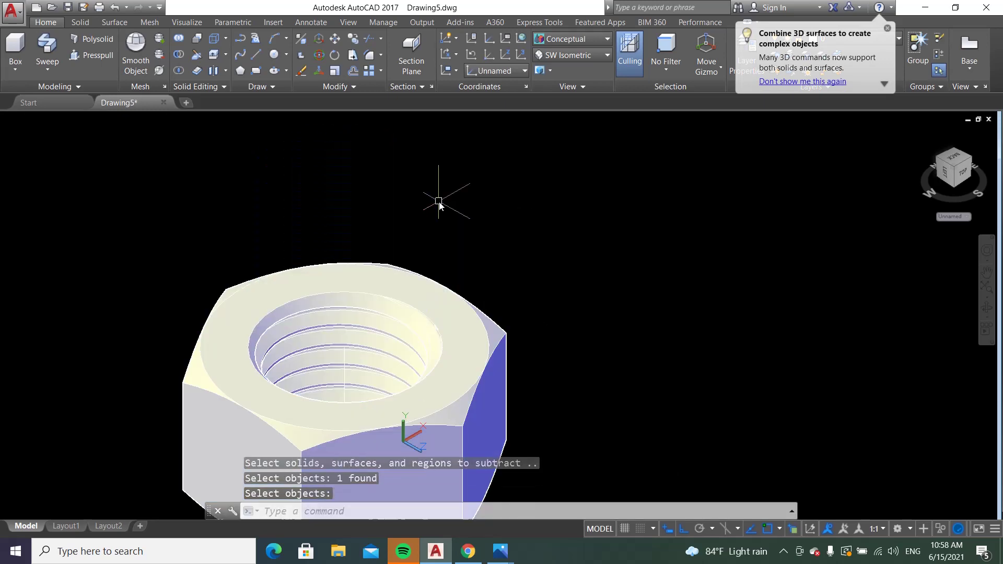
{"action": "scroll", "coordinate": [448, 191], "scroll_direction": "down", "scroll_amount": 2}
Switch the model to Realistic shading and zoom to inspect the threaded bore
{"action": "left_click", "coordinate": [560, 39]}
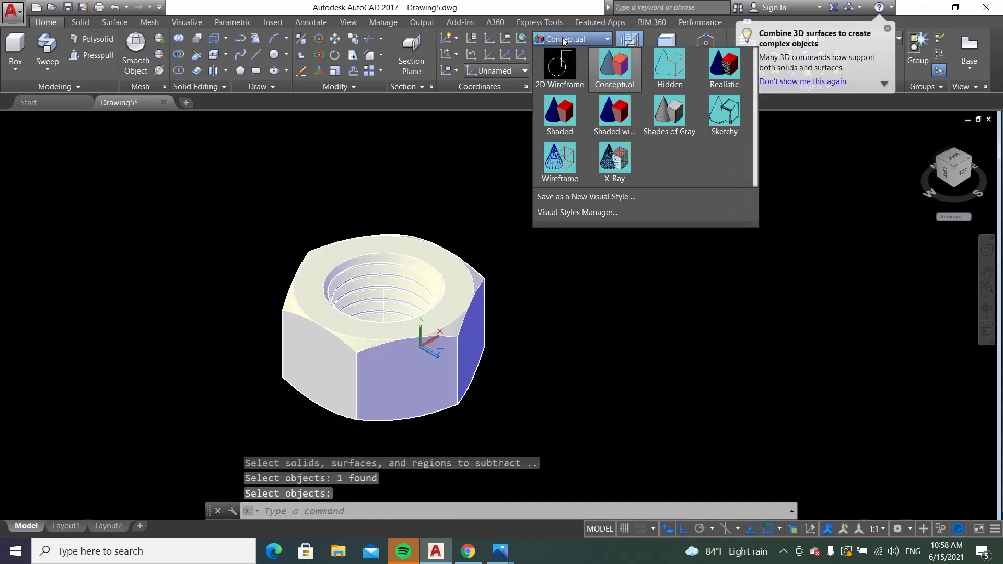
{"action": "left_click", "coordinate": [723, 62]}
{"action": "scroll", "coordinate": [418, 287], "scroll_direction": "up", "scroll_amount": 4}
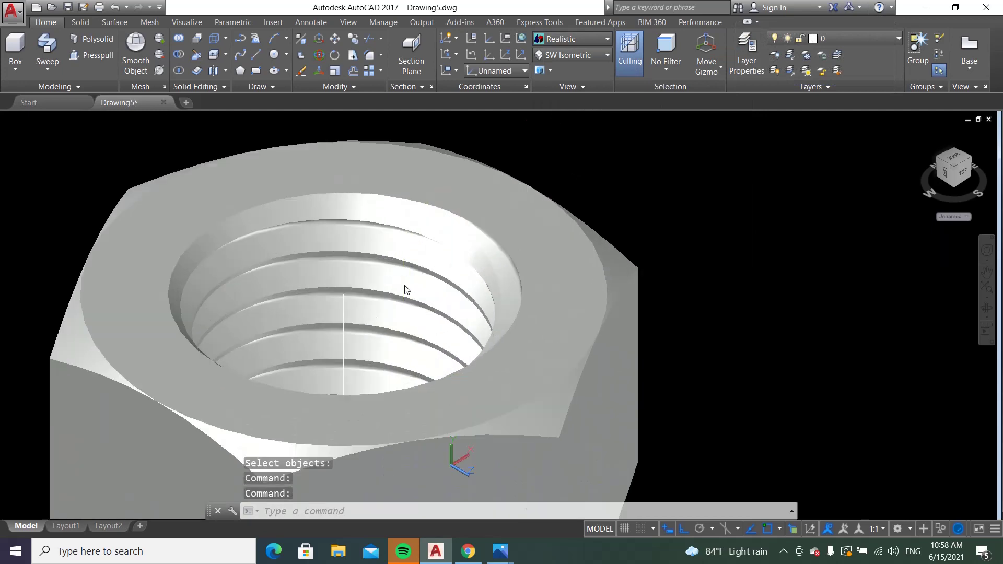
{"action": "scroll", "coordinate": [409, 229], "scroll_direction": "up", "scroll_amount": 1}
{"action": "scroll", "coordinate": [413, 233], "scroll_direction": "down", "scroll_amount": 2}
{"action": "scroll", "coordinate": [414, 235], "scroll_direction": "down", "scroll_amount": 2}
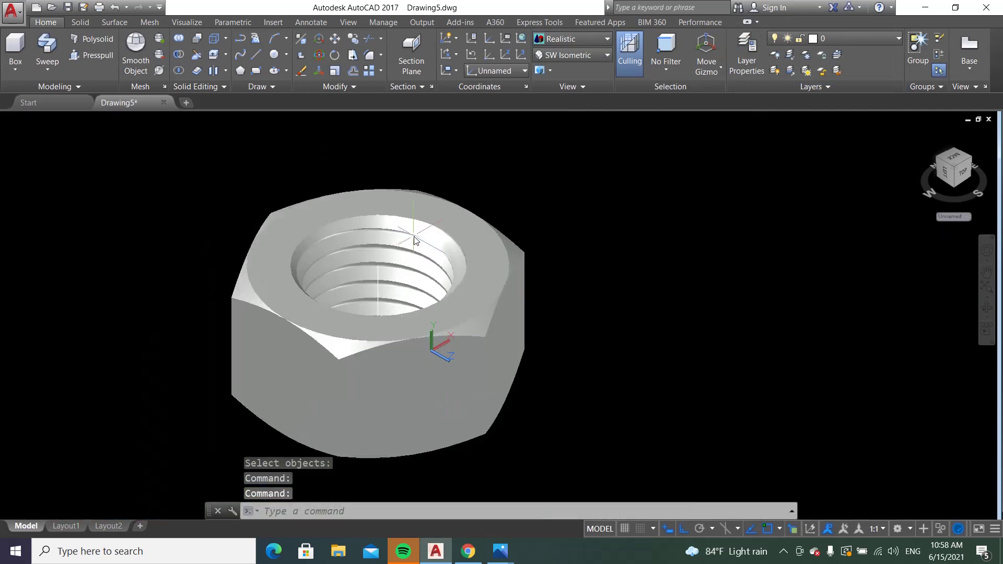
{"action": "scroll", "coordinate": [510, 206], "scroll_direction": "up", "scroll_amount": 2}
{"action": "scroll", "coordinate": [512, 206], "scroll_direction": "down", "scroll_amount": 2}
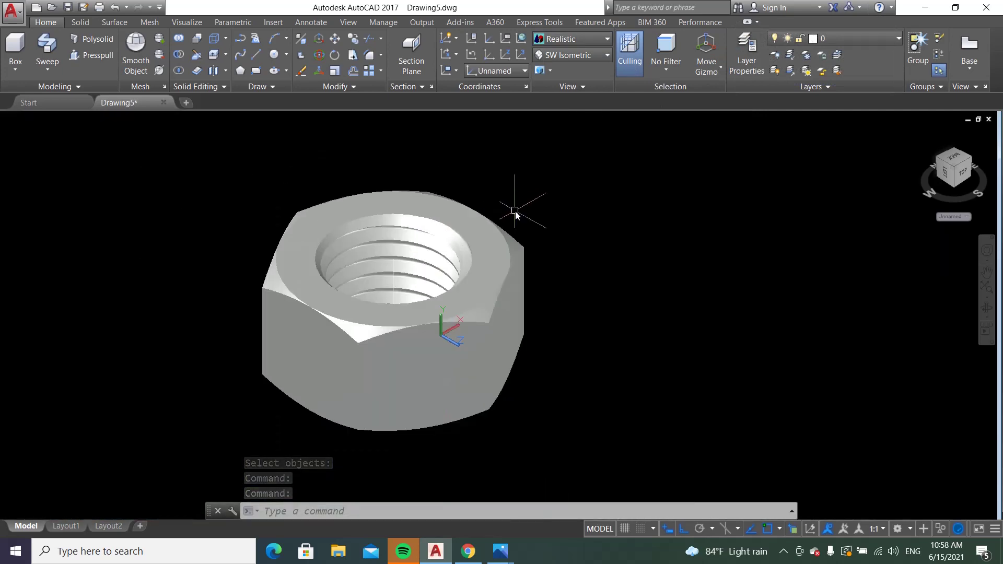
{"action": "scroll", "coordinate": [516, 212], "scroll_direction": "up", "scroll_amount": 1}
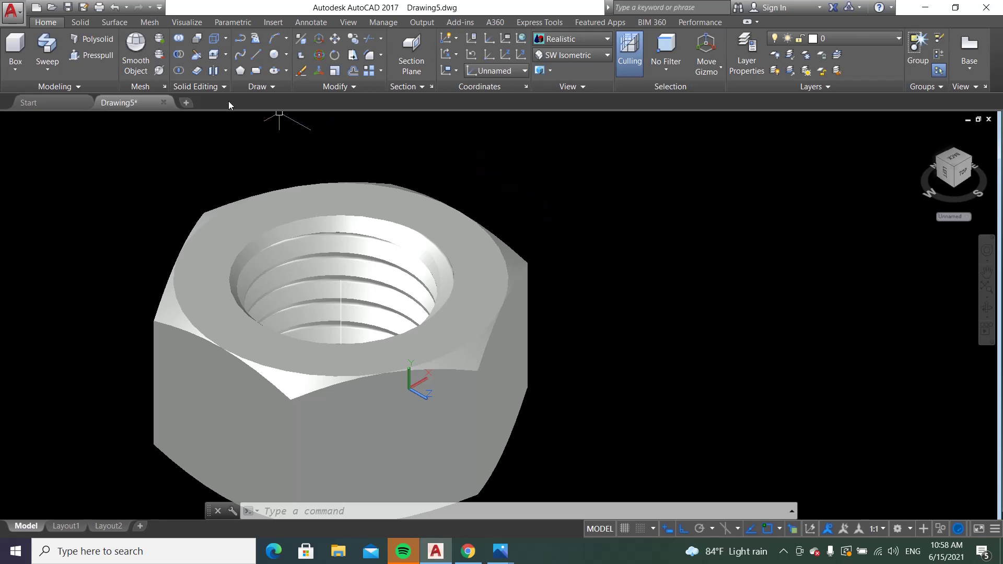
Slice the nut on the XY plane through 0,0,0 keeping both sides, then pick one half to move
{"action": "left_click", "coordinate": [197, 57]}
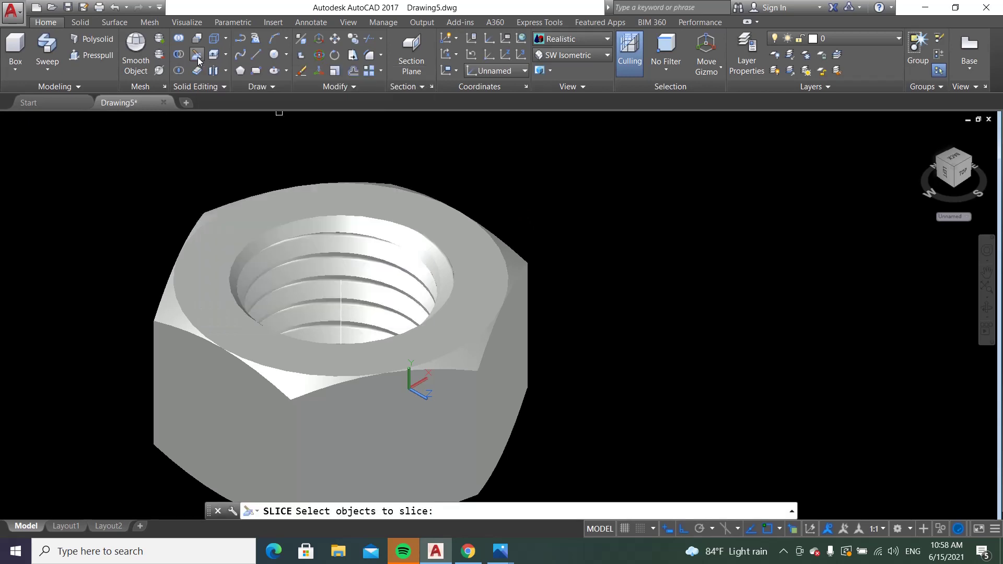
{"action": "left_click", "coordinate": [159, 317]}
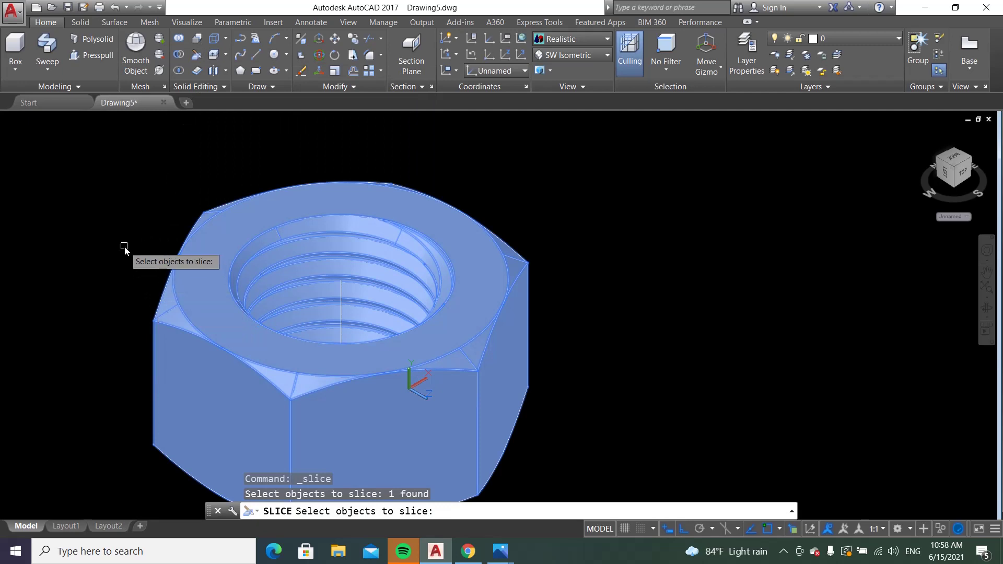
{"action": "key", "text": "Return"}
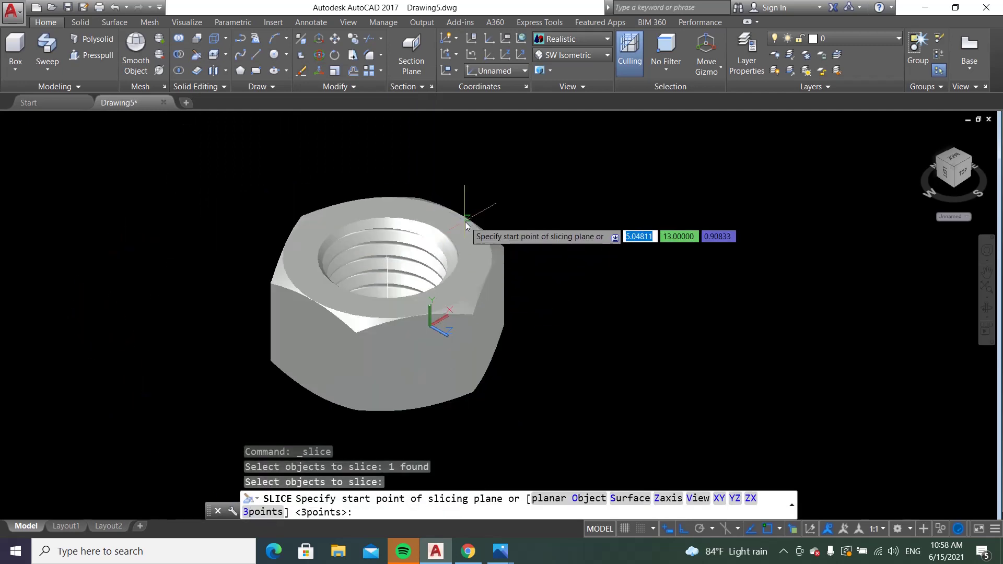
{"action": "scroll", "coordinate": [464, 222], "scroll_direction": "down", "scroll_amount": 2}
{"action": "scroll", "coordinate": [496, 345], "scroll_direction": "up", "scroll_amount": 2}
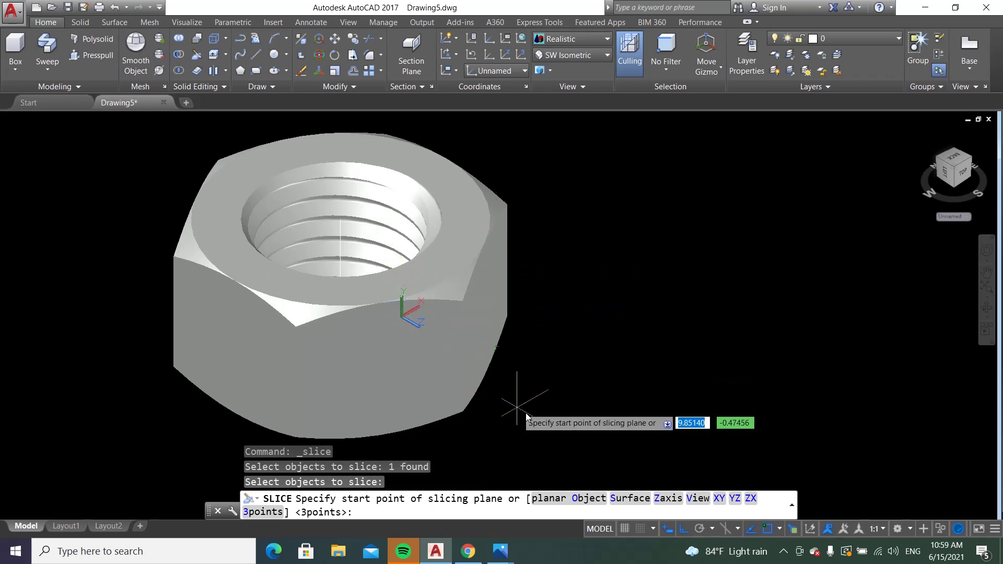
{"action": "left_click", "coordinate": [720, 501]}
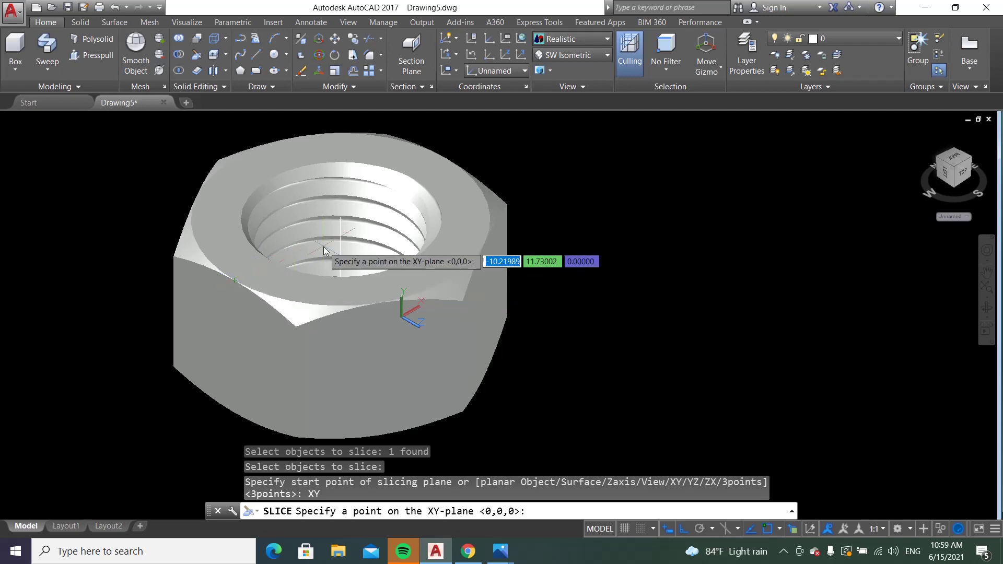
{"action": "left_click", "coordinate": [339, 221]}
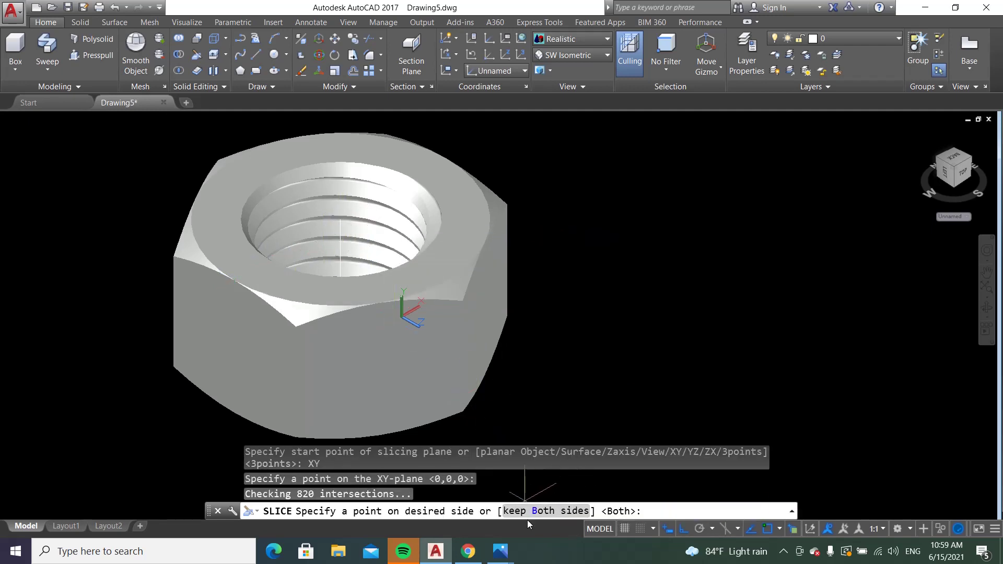
{"action": "left_click", "coordinate": [548, 511]}
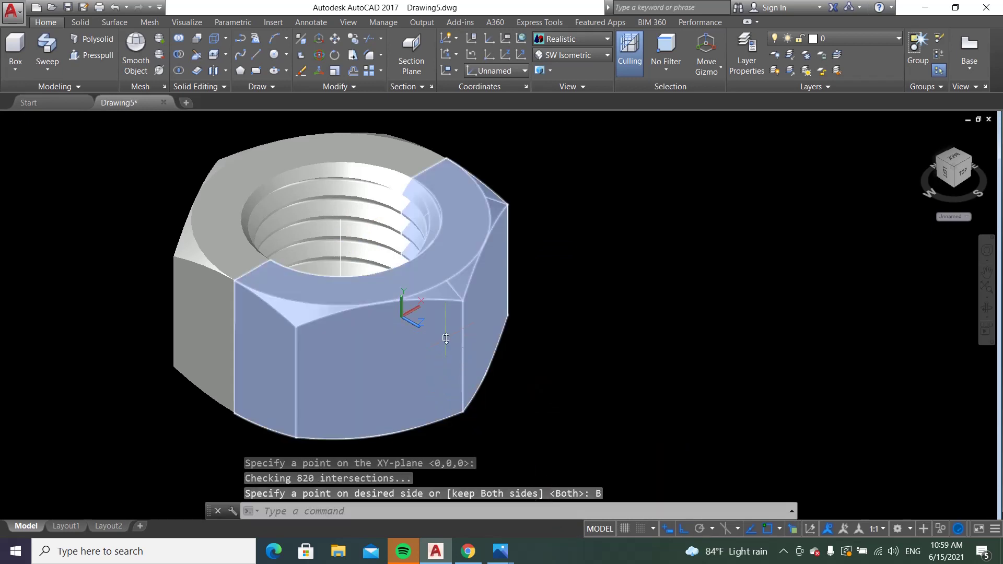
{"action": "left_click", "coordinate": [339, 39]}
{"action": "left_click", "coordinate": [466, 289]}
Move the selected nut half to the lower right and zoom in on the exposed thread section
{"action": "key", "text": "Return"}
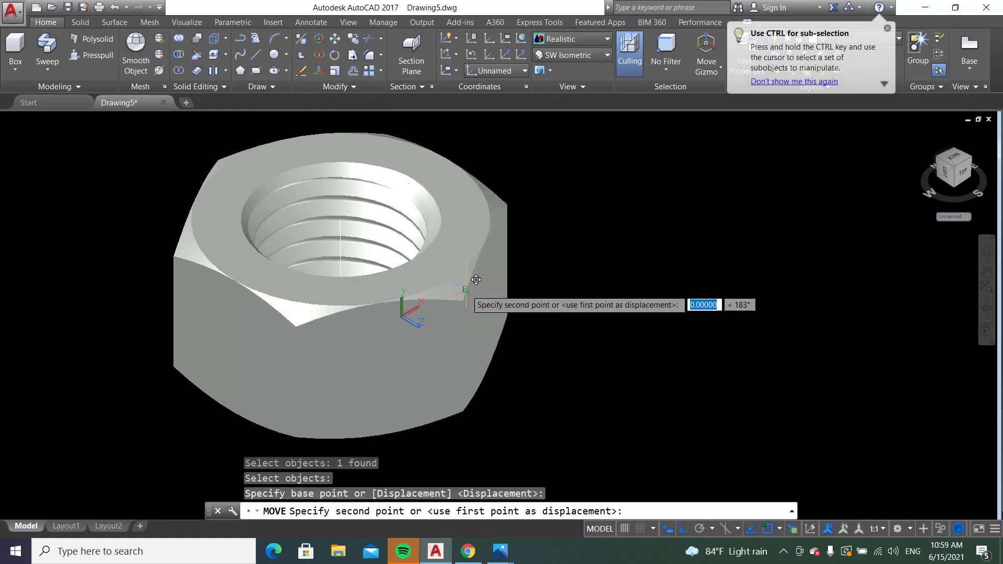
{"action": "left_click", "coordinate": [633, 261]}
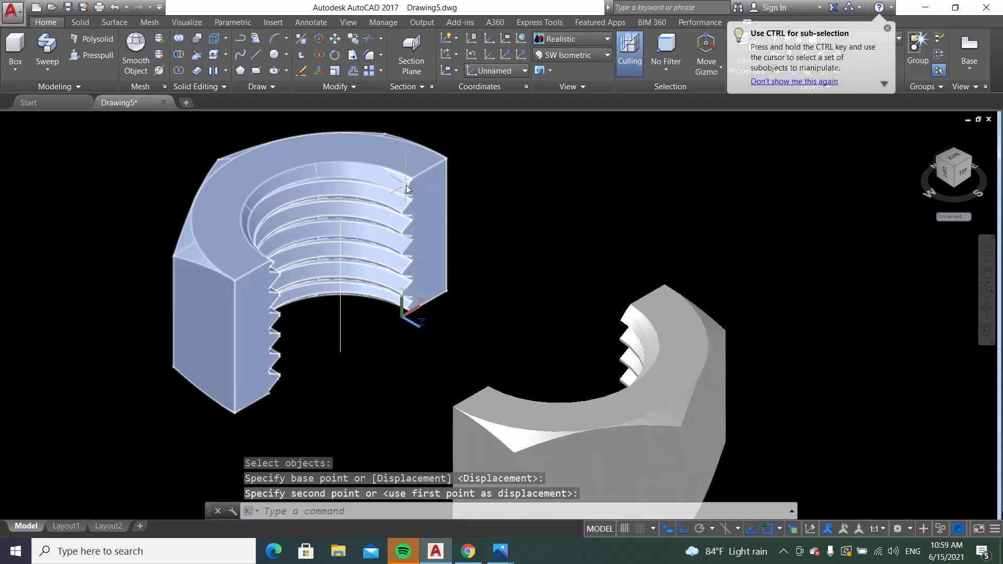
{"action": "scroll", "coordinate": [406, 185], "scroll_direction": "up", "scroll_amount": 5}
{"action": "scroll", "coordinate": [505, 230], "scroll_direction": "up", "scroll_amount": 3}
{"action": "scroll", "coordinate": [496, 172], "scroll_direction": "down", "scroll_amount": 5}
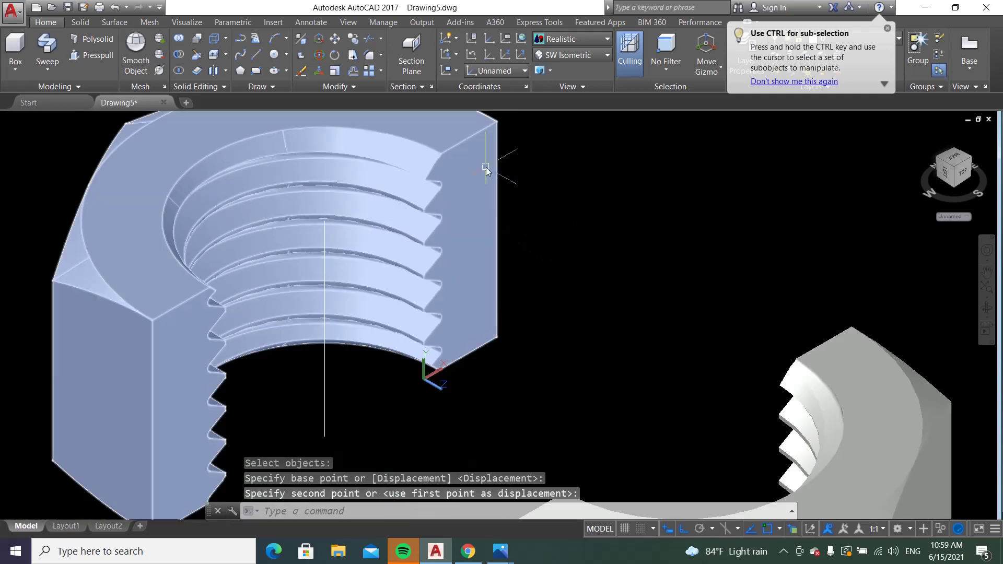
{"action": "scroll", "coordinate": [522, 303], "scroll_direction": "up", "scroll_amount": 4}
{"action": "scroll", "coordinate": [520, 309], "scroll_direction": "up", "scroll_amount": 2}
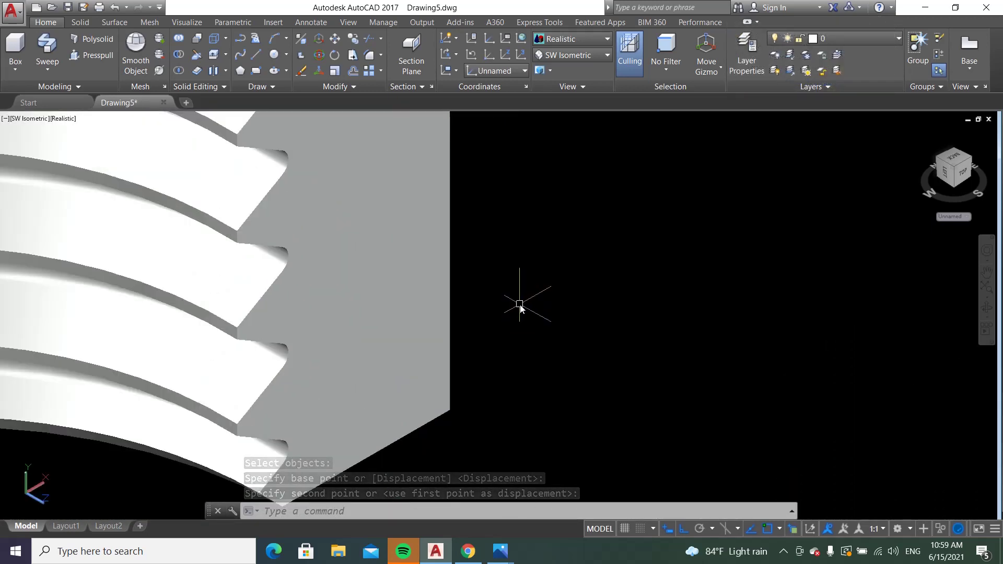
{"action": "mouse_move", "coordinate": [499, 551]}
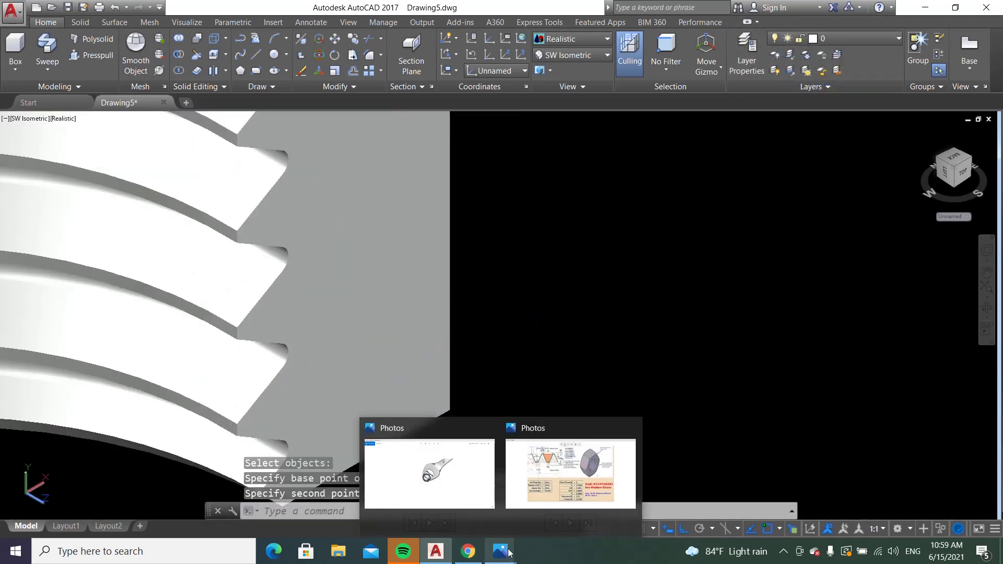
{"action": "left_click", "coordinate": [548, 428]}
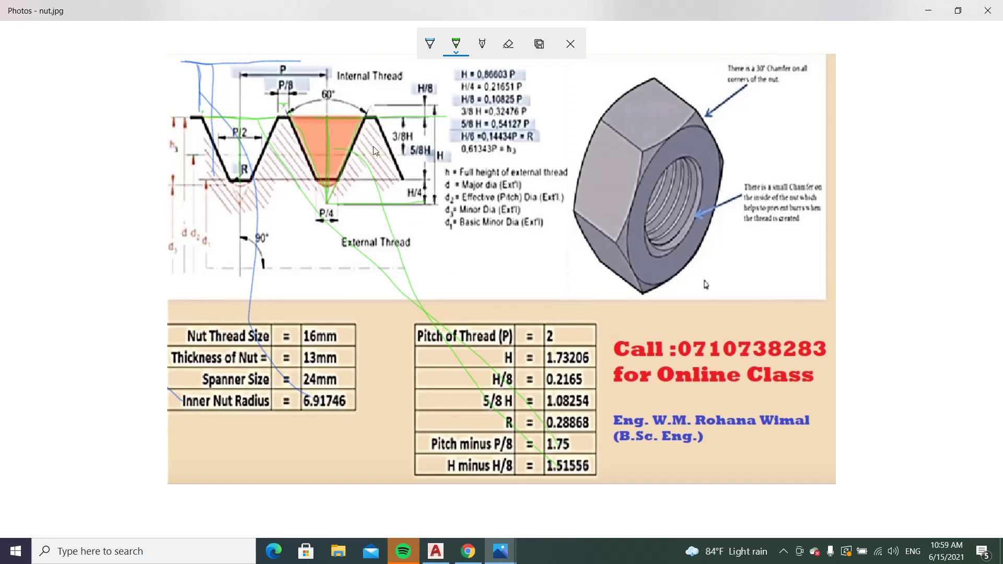
{"action": "left_click", "coordinate": [436, 543]}
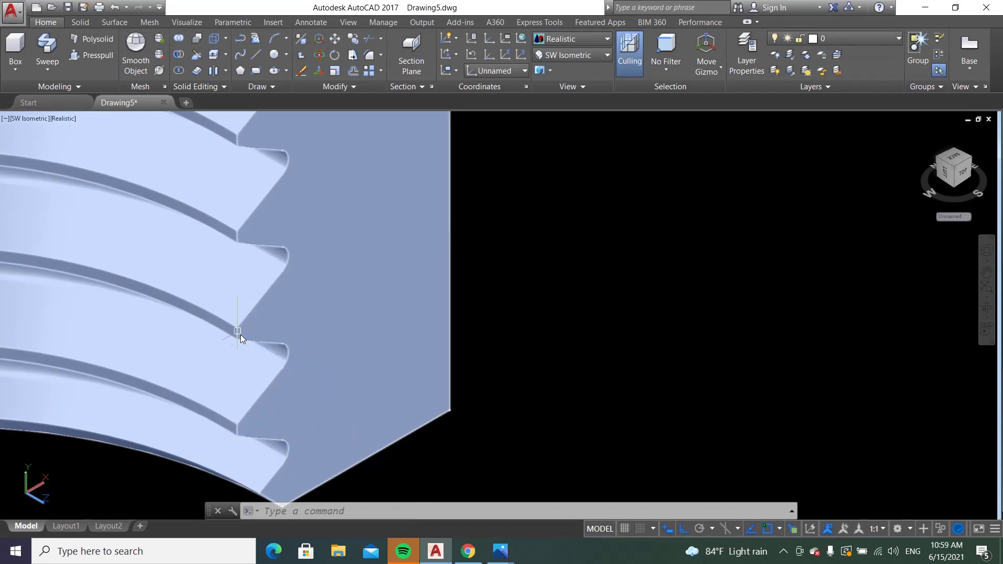
Zoom around to inspect both cut halves, then undo the move so they rejoin
{"action": "scroll", "coordinate": [351, 260], "scroll_direction": "down", "scroll_amount": 2}
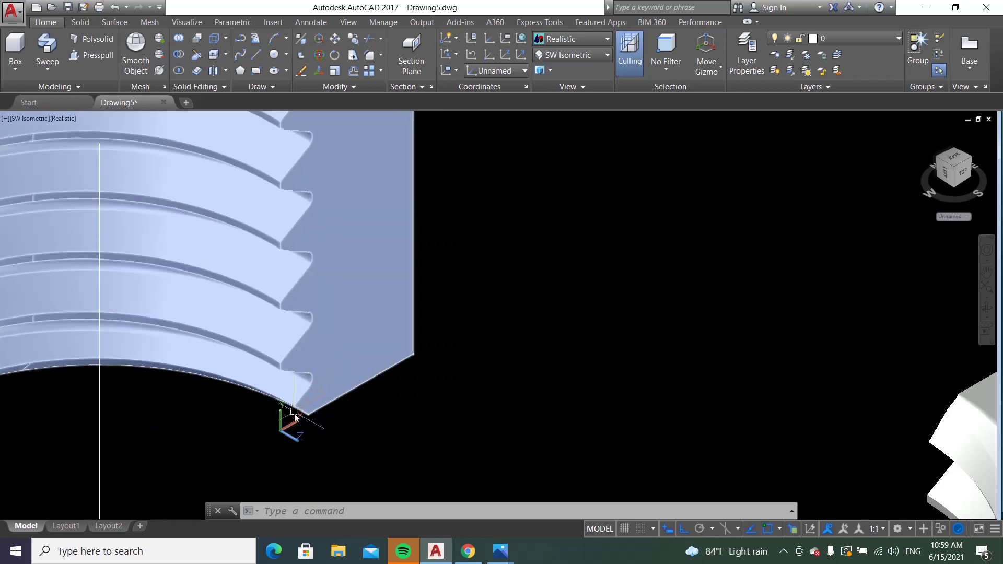
{"action": "scroll", "coordinate": [294, 415], "scroll_direction": "down", "scroll_amount": 2}
{"action": "scroll", "coordinate": [316, 404], "scroll_direction": "down", "scroll_amount": 1}
{"action": "scroll", "coordinate": [313, 257], "scroll_direction": "up", "scroll_amount": 3}
{"action": "scroll", "coordinate": [312, 260], "scroll_direction": "up", "scroll_amount": 2}
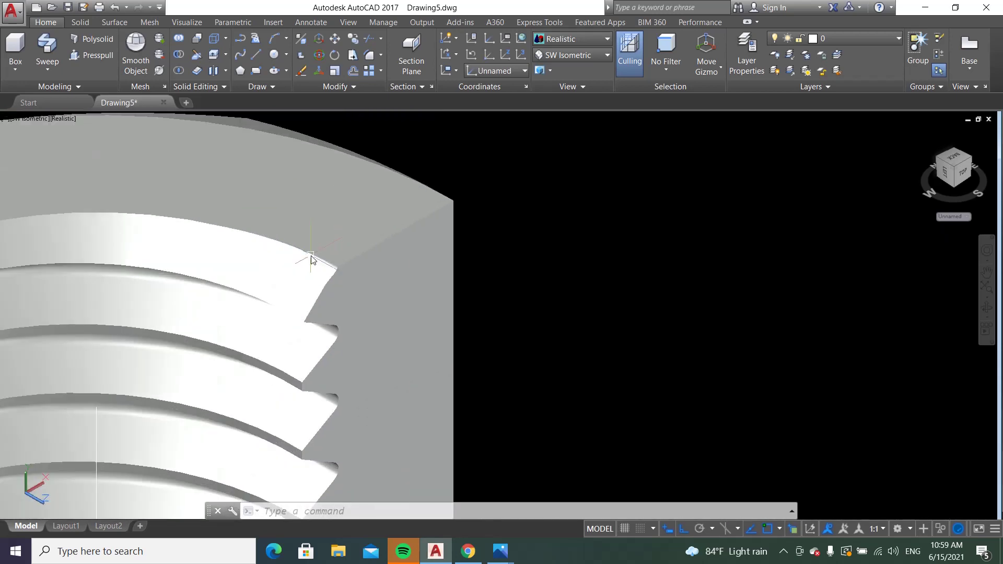
{"action": "scroll", "coordinate": [327, 293], "scroll_direction": "down", "scroll_amount": 2}
{"action": "scroll", "coordinate": [361, 228], "scroll_direction": "down", "scroll_amount": 1}
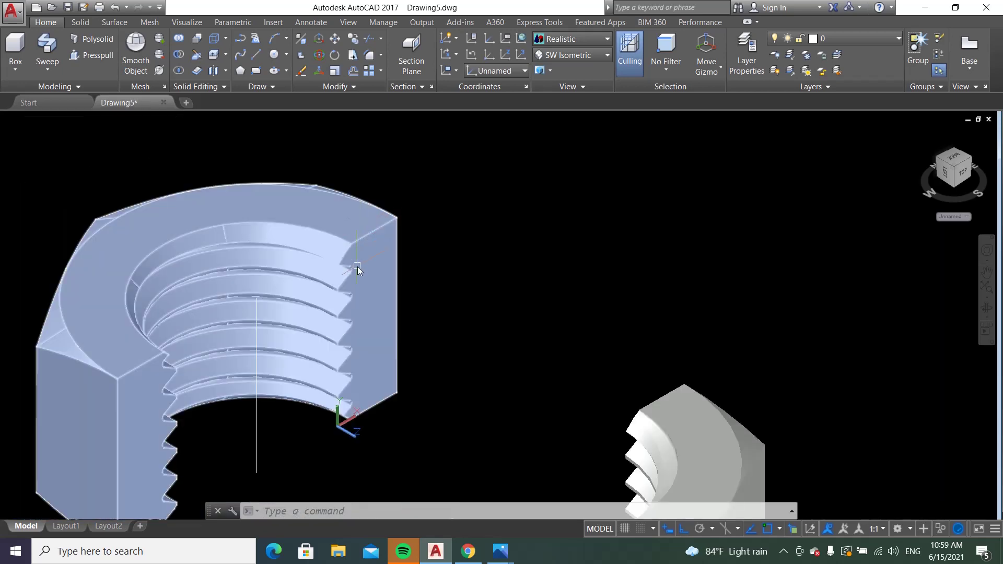
{"action": "scroll", "coordinate": [357, 267], "scroll_direction": "up", "scroll_amount": 1}
{"action": "scroll", "coordinate": [357, 264], "scroll_direction": "down", "scroll_amount": 2}
{"action": "scroll", "coordinate": [349, 265], "scroll_direction": "up", "scroll_amount": 1}
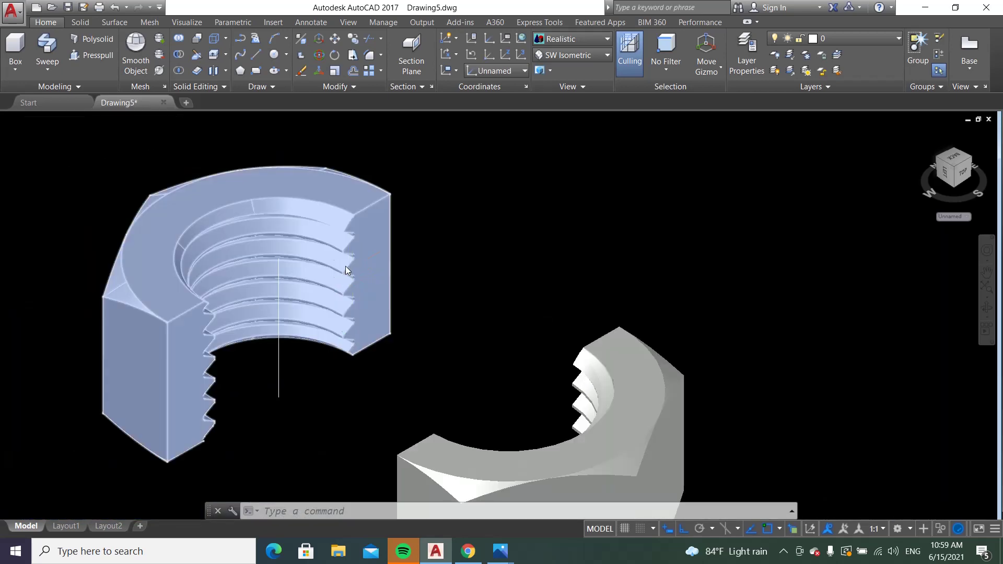
{"action": "scroll", "coordinate": [346, 266], "scroll_direction": "down", "scroll_amount": 3}
{"action": "scroll", "coordinate": [396, 293], "scroll_direction": "up", "scroll_amount": 2}
{"action": "scroll", "coordinate": [405, 221], "scroll_direction": "down", "scroll_amount": 1}
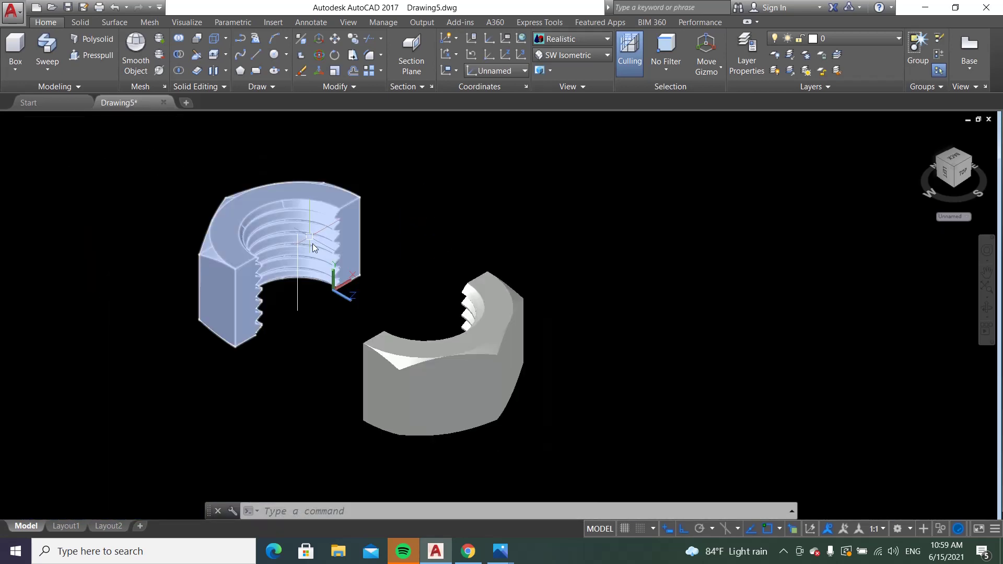
{"action": "scroll", "coordinate": [329, 264], "scroll_direction": "down", "scroll_amount": 1}
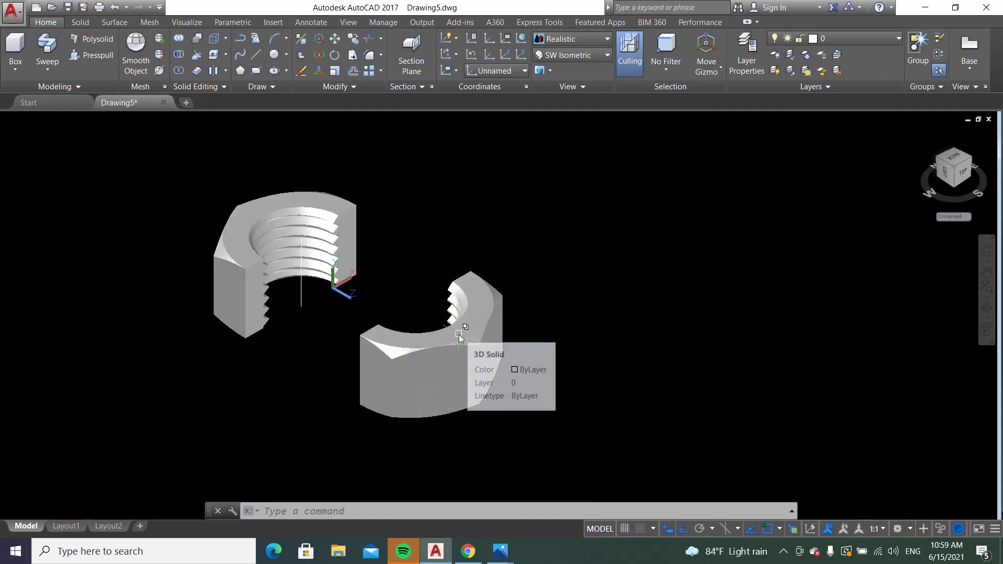
{"action": "scroll", "coordinate": [459, 334], "scroll_direction": "up", "scroll_amount": 3}
{"action": "key", "text": "ctrl+z"}
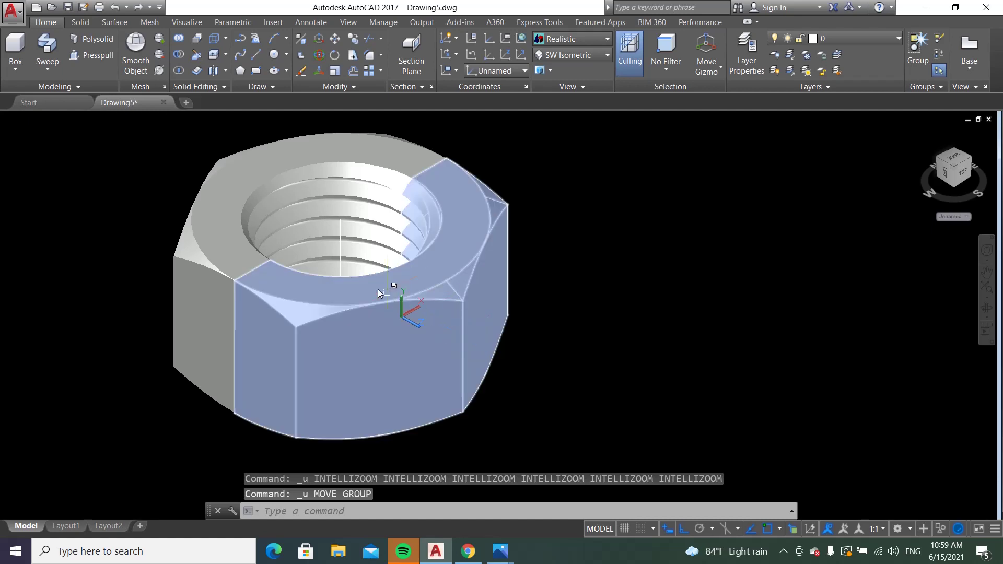
Union the two nut halves into a single 3D solid
{"action": "left_click", "coordinate": [182, 39]}
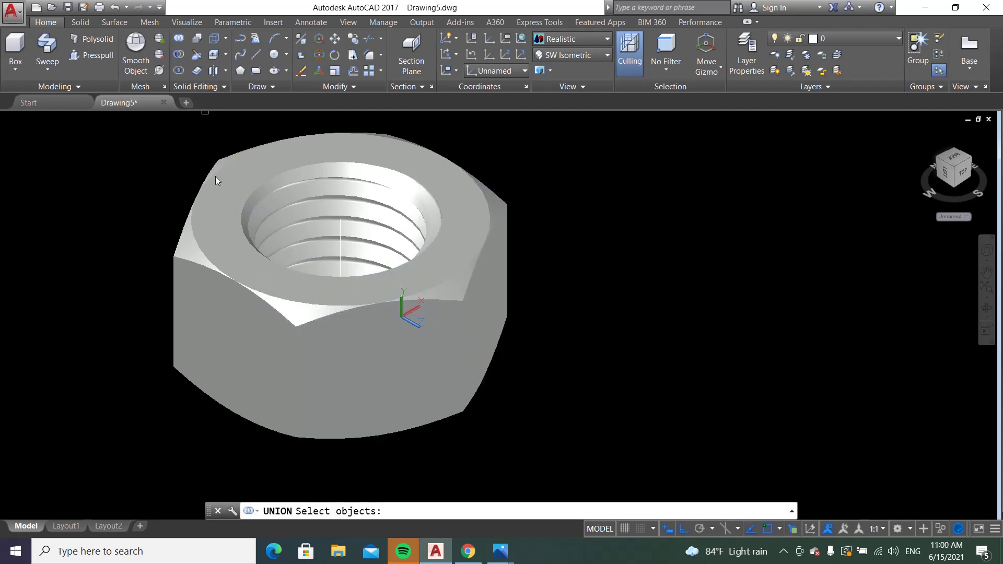
{"action": "left_click", "coordinate": [498, 257]}
{"action": "left_click", "coordinate": [370, 154]}
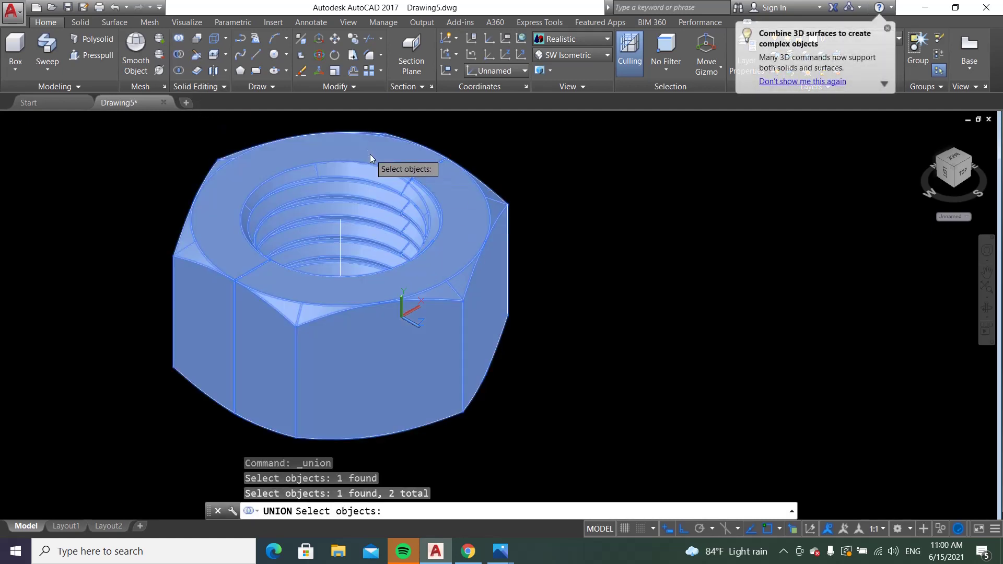
{"action": "key", "text": "Return"}
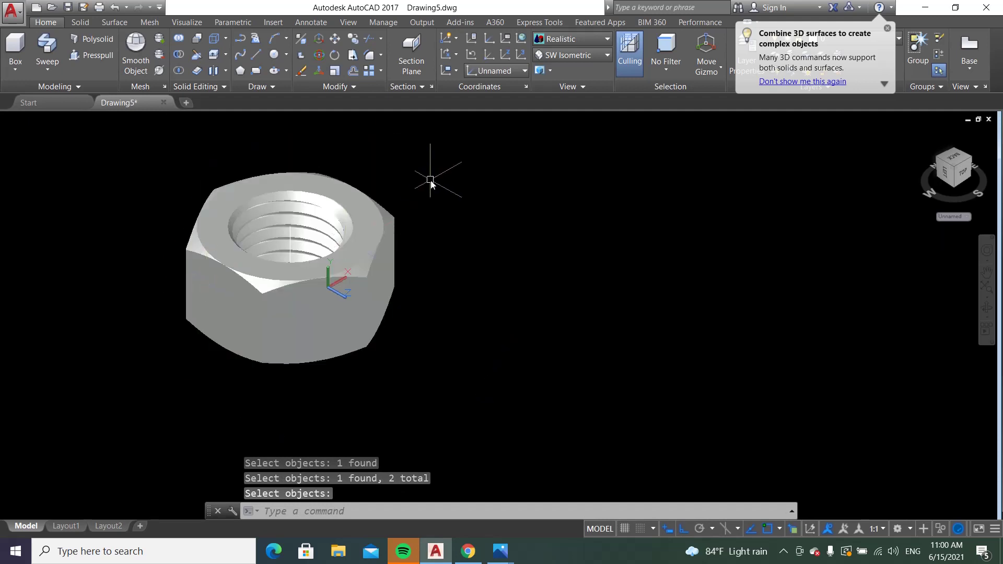
Bring the nut.jpg reference image back up in Photos
{"action": "scroll", "coordinate": [412, 188], "scroll_direction": "up", "scroll_amount": 1}
{"action": "scroll", "coordinate": [398, 197], "scroll_direction": "down", "scroll_amount": 3}
{"action": "scroll", "coordinate": [343, 234], "scroll_direction": "up", "scroll_amount": 2}
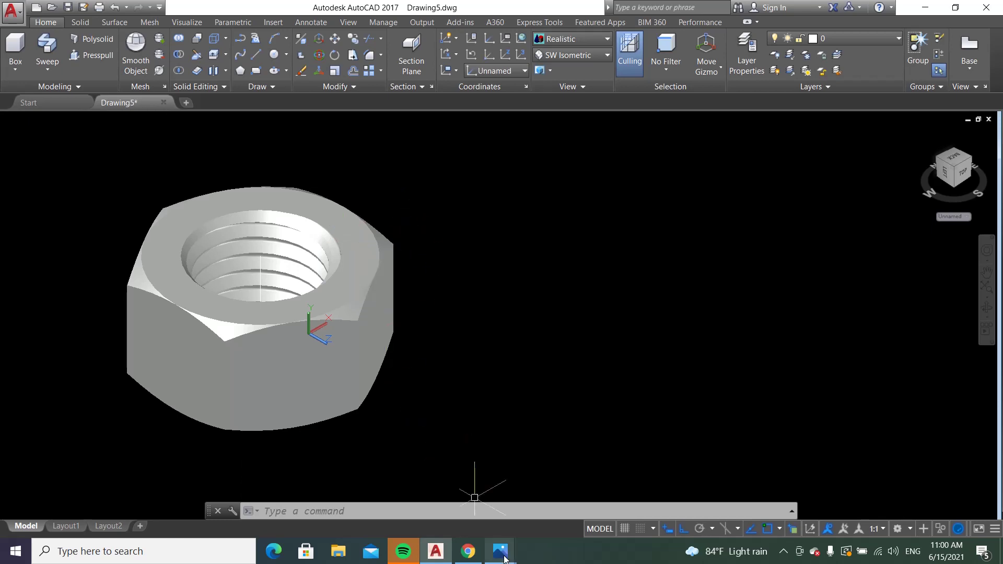
{"action": "mouse_move", "coordinate": [500, 550]}
{"action": "left_click", "coordinate": [556, 466]}
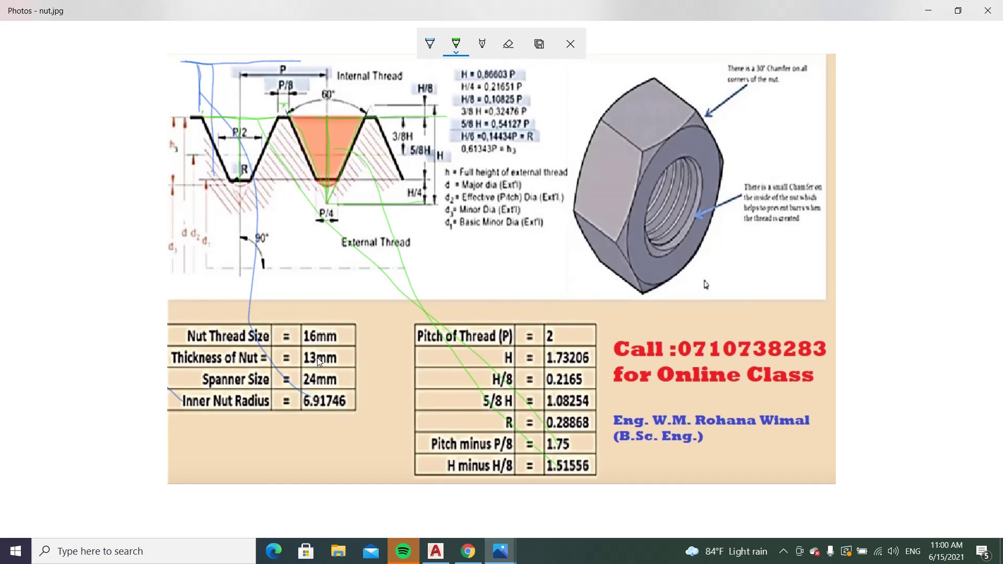
Return to the nut drawing and set the SW Isometric view with World UCS
{"action": "left_click", "coordinate": [435, 551]}
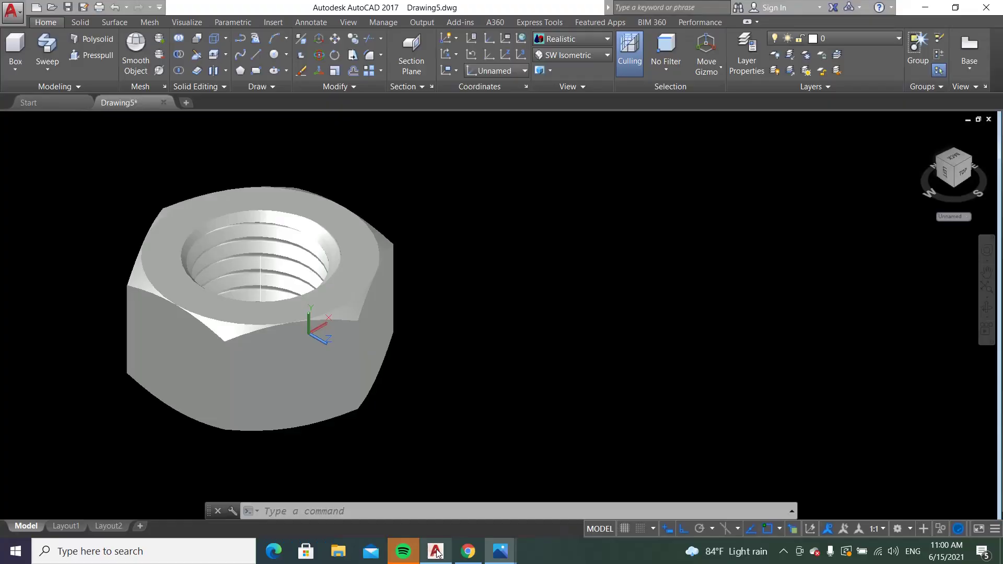
{"action": "left_click", "coordinate": [286, 54]}
{"action": "left_click", "coordinate": [284, 71]}
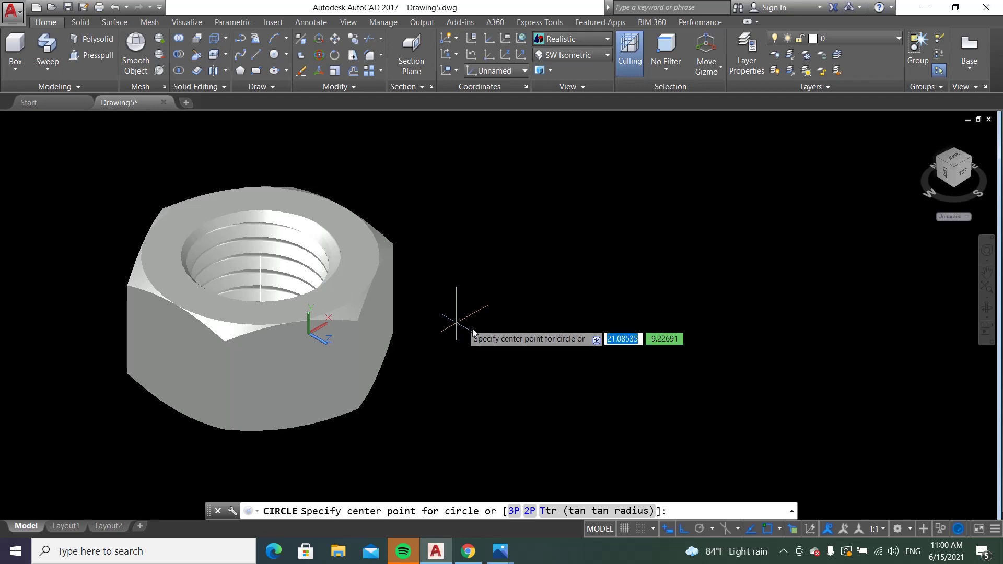
{"action": "left_click", "coordinate": [569, 368]}
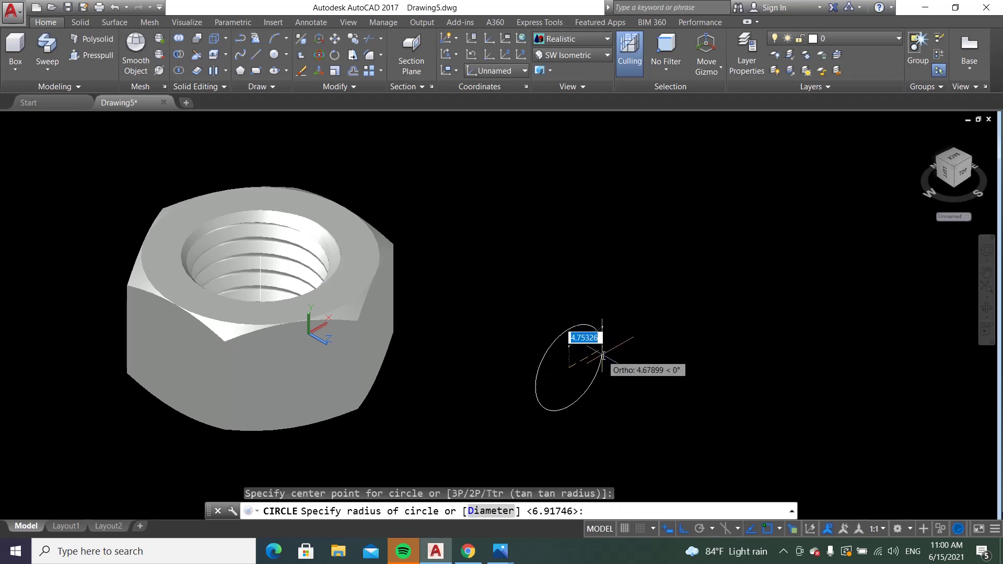
{"action": "key", "text": "Escape"}
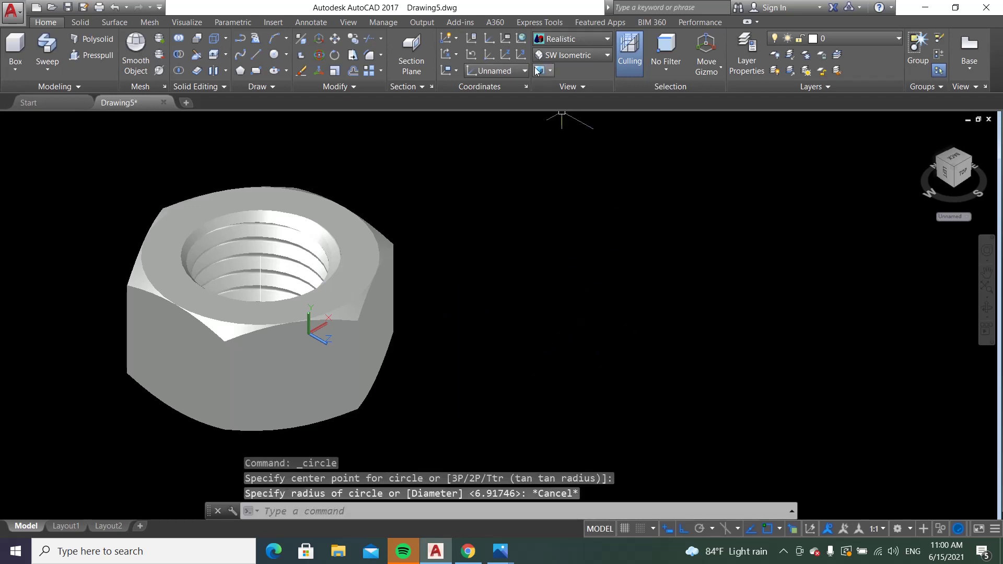
{"action": "left_click", "coordinate": [559, 55]}
{"action": "left_click", "coordinate": [560, 146]}
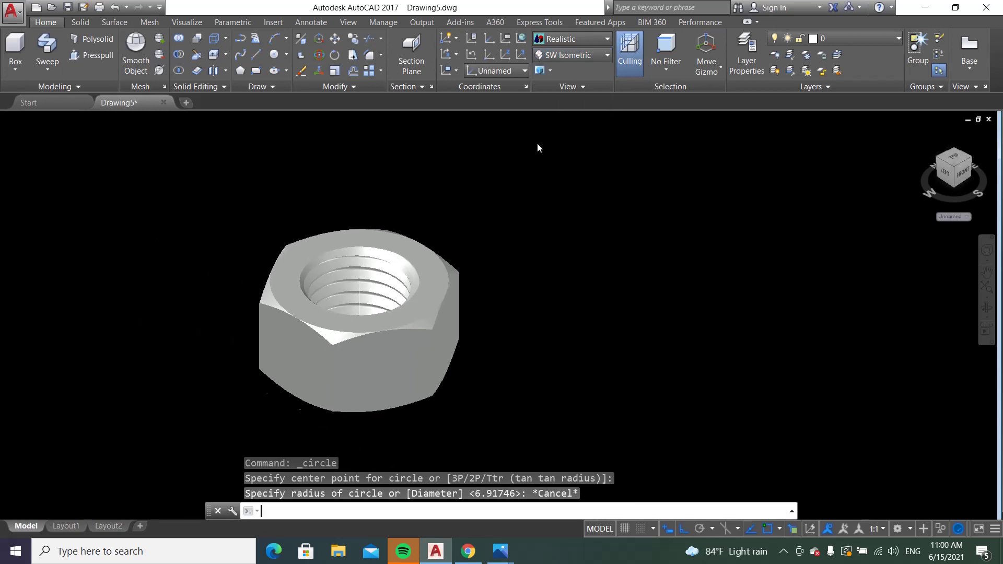
{"action": "left_click", "coordinate": [521, 40]}
Draw a radius 6.91746 circle centred to the right of the nut
{"action": "left_click", "coordinate": [286, 55]}
{"action": "left_click", "coordinate": [308, 74]}
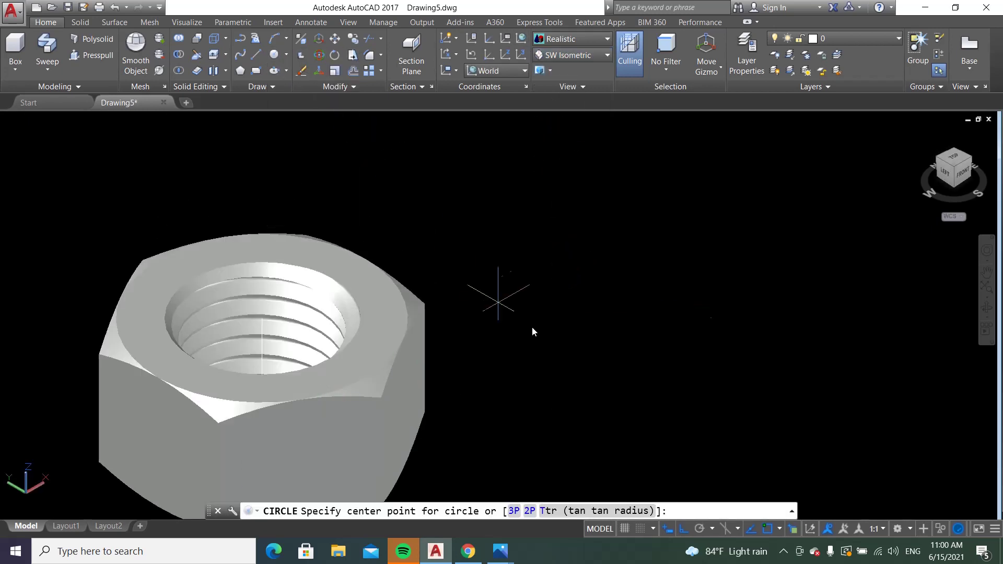
{"action": "left_click", "coordinate": [589, 372]}
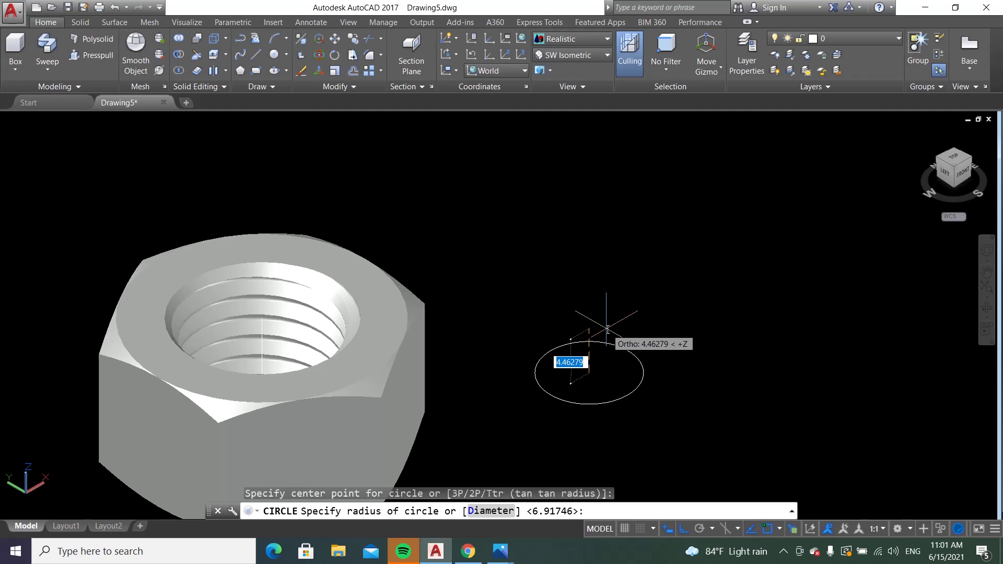
{"action": "type", "text": "6.9"}
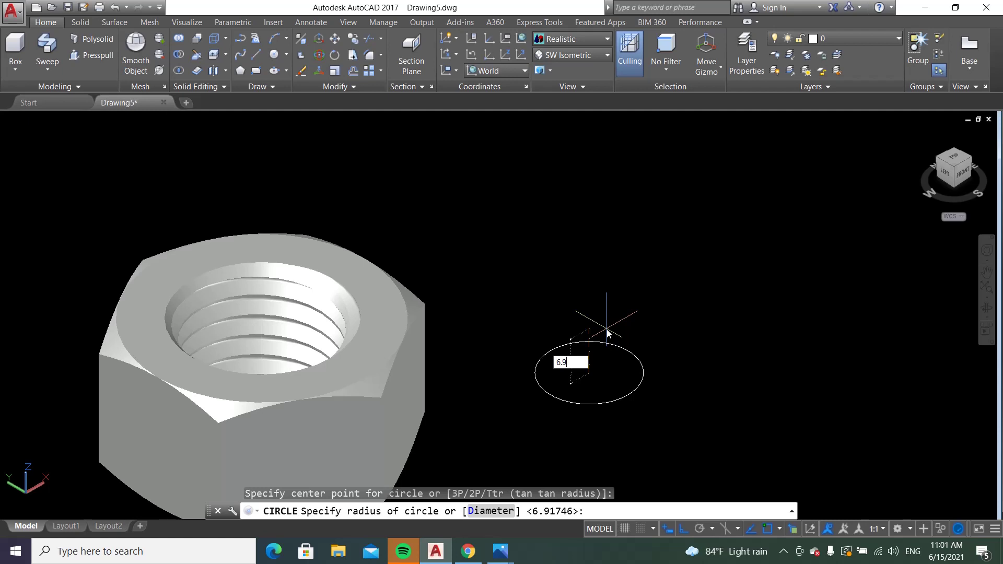
{"action": "type", "text": "1746"}
{"action": "key", "text": "Return"}
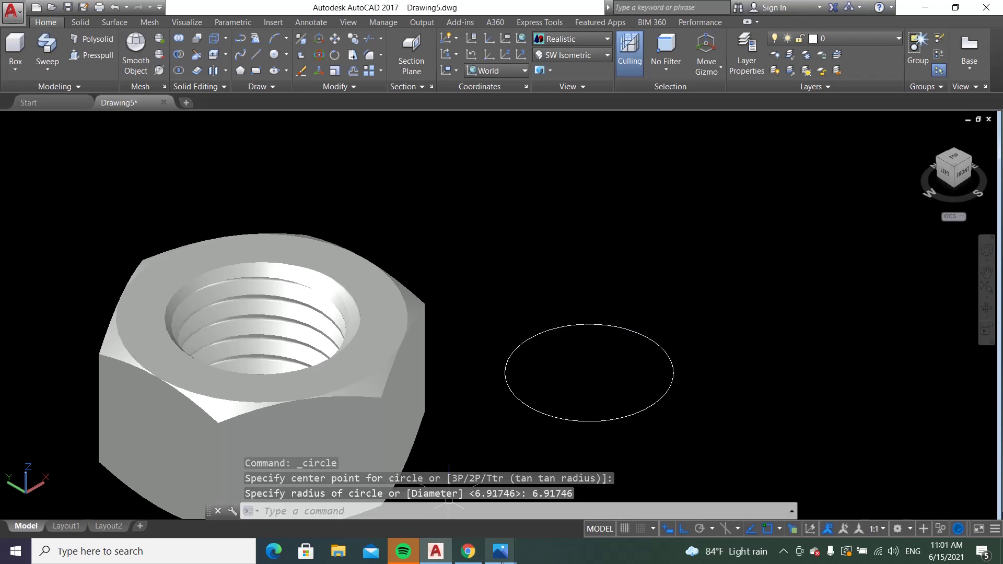
{"action": "mouse_move", "coordinate": [499, 550]}
{"action": "left_click", "coordinate": [574, 459]}
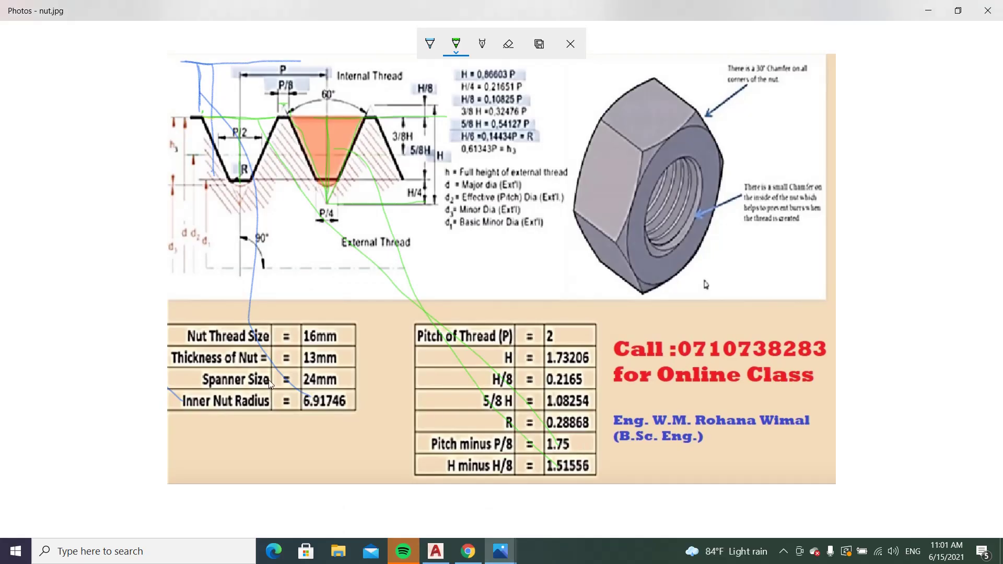
{"action": "left_click", "coordinate": [436, 551]}
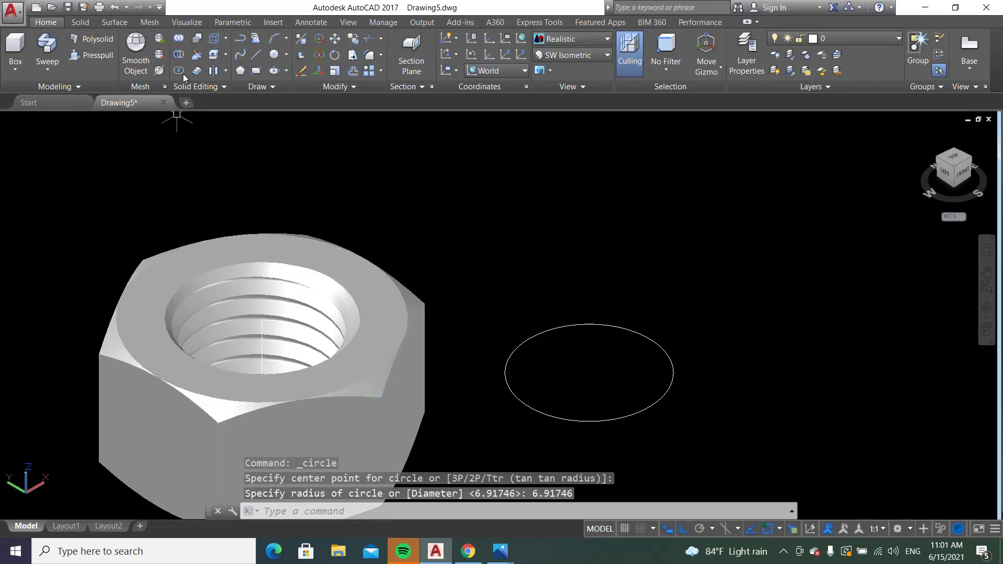
Extrude the circle 50 units into a solid cylinder for the bolt shaft
{"action": "left_click", "coordinate": [42, 73]}
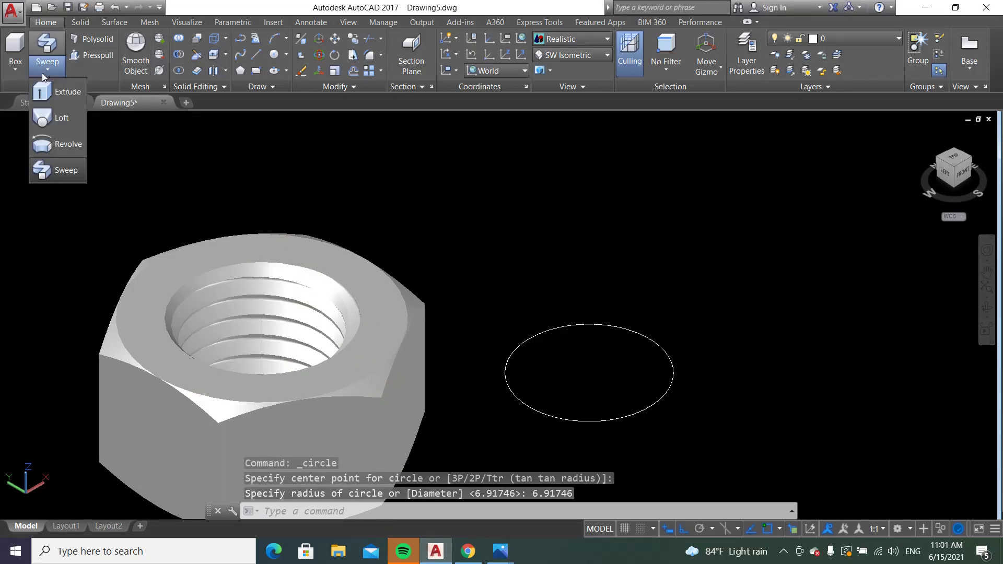
{"action": "left_click", "coordinate": [519, 349]}
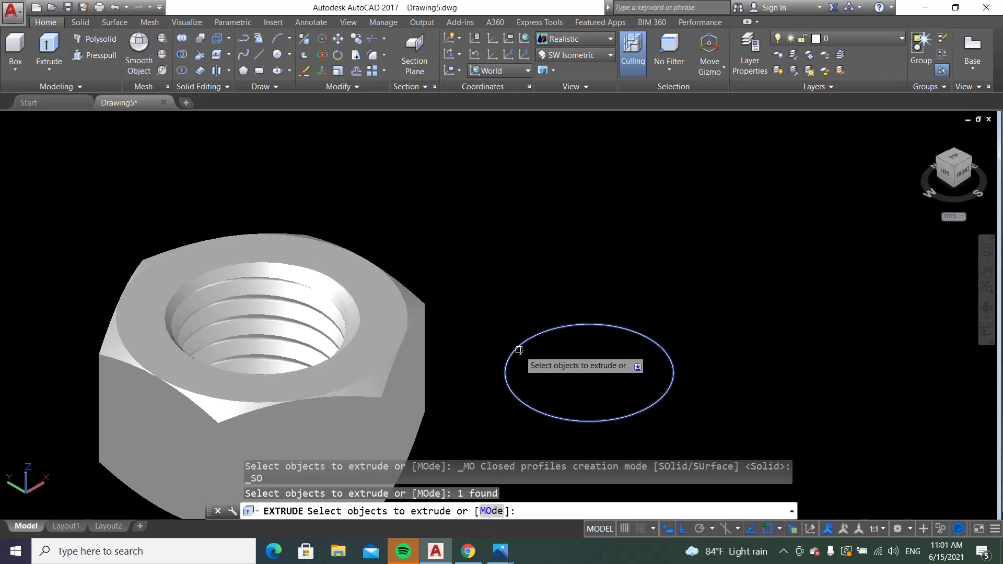
{"action": "right_click", "coordinate": [519, 350]}
{"action": "left_click", "coordinate": [530, 355]}
{"action": "scroll", "coordinate": [525, 316], "scroll_direction": "down", "scroll_amount": 2}
{"action": "scroll", "coordinate": [532, 347], "scroll_direction": "down", "scroll_amount": 3}
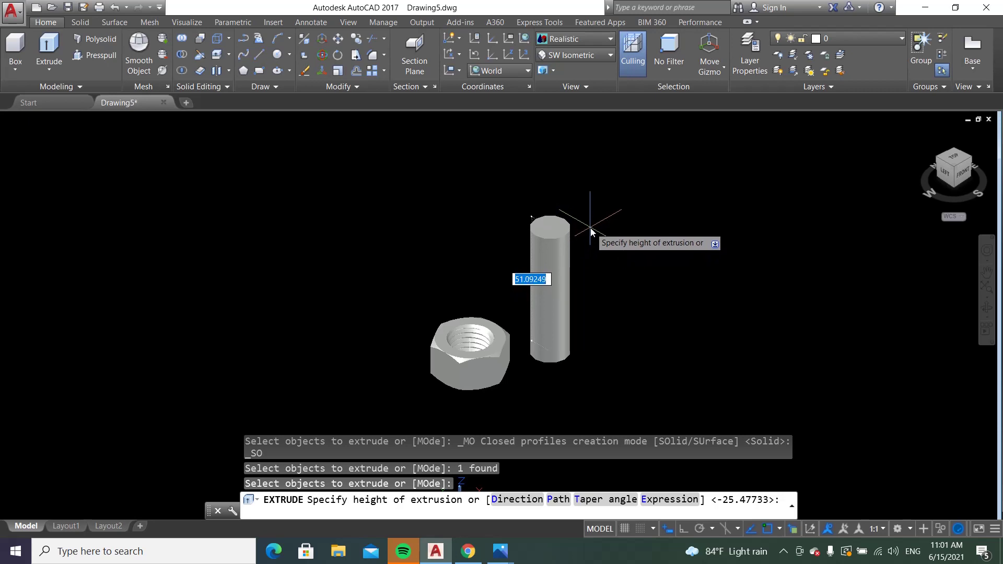
{"action": "type", "text": "50"}
{"action": "key", "text": "Return"}
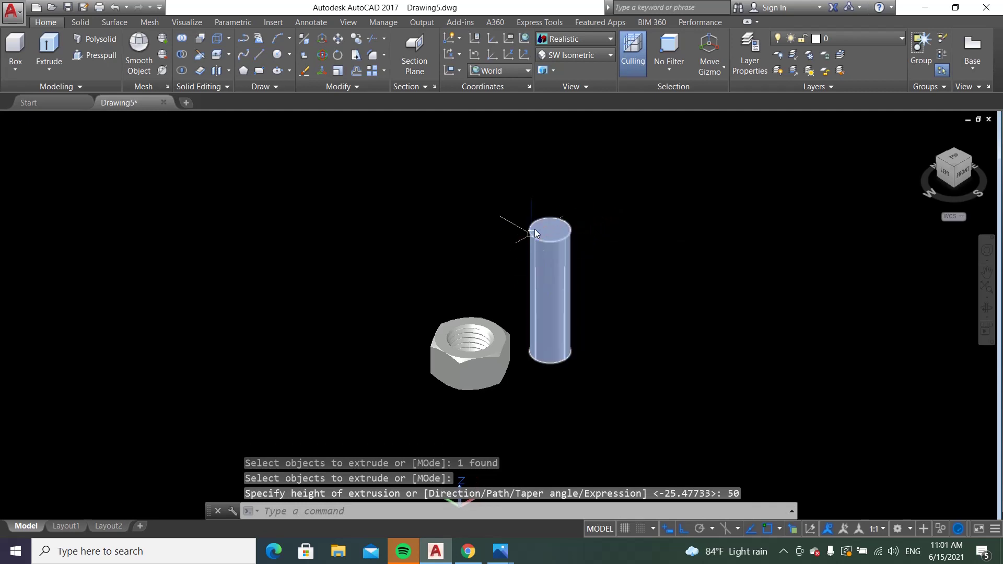
{"action": "scroll", "coordinate": [501, 397], "scroll_direction": "up", "scroll_amount": 2}
{"action": "scroll", "coordinate": [366, 324], "scroll_direction": "down", "scroll_amount": 3}
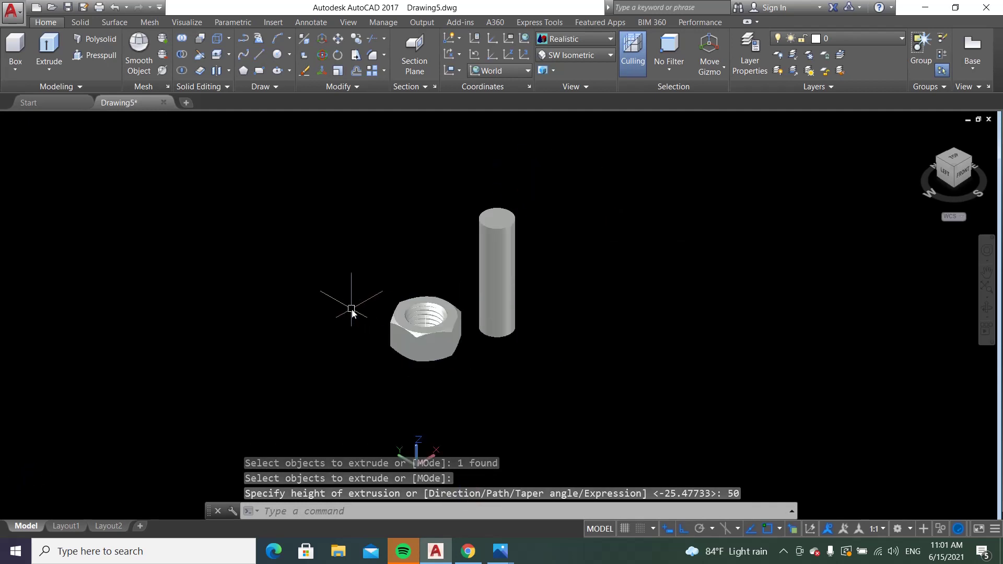
{"action": "scroll", "coordinate": [499, 336], "scroll_direction": "up", "scroll_amount": 2}
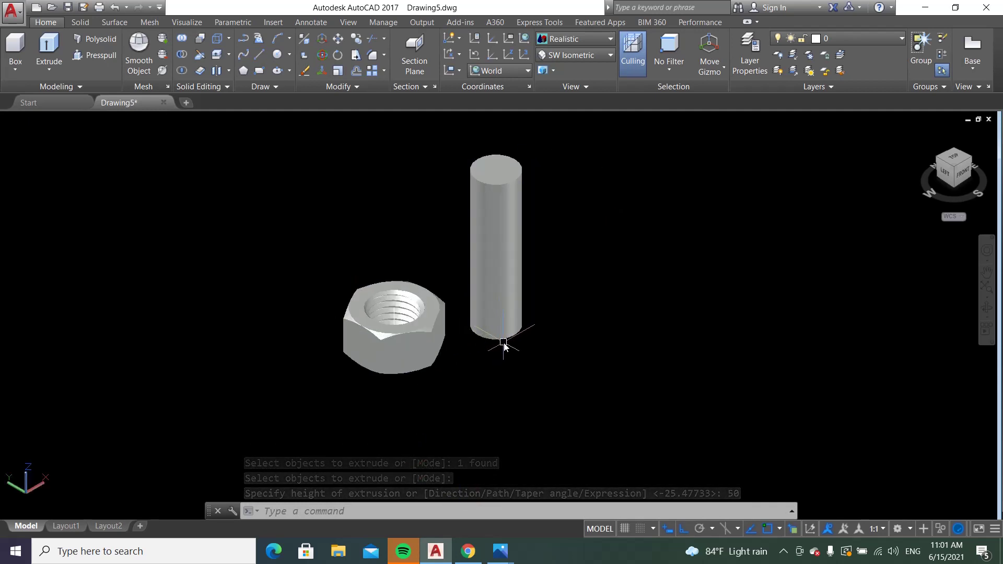
{"action": "left_click", "coordinate": [588, 54]}
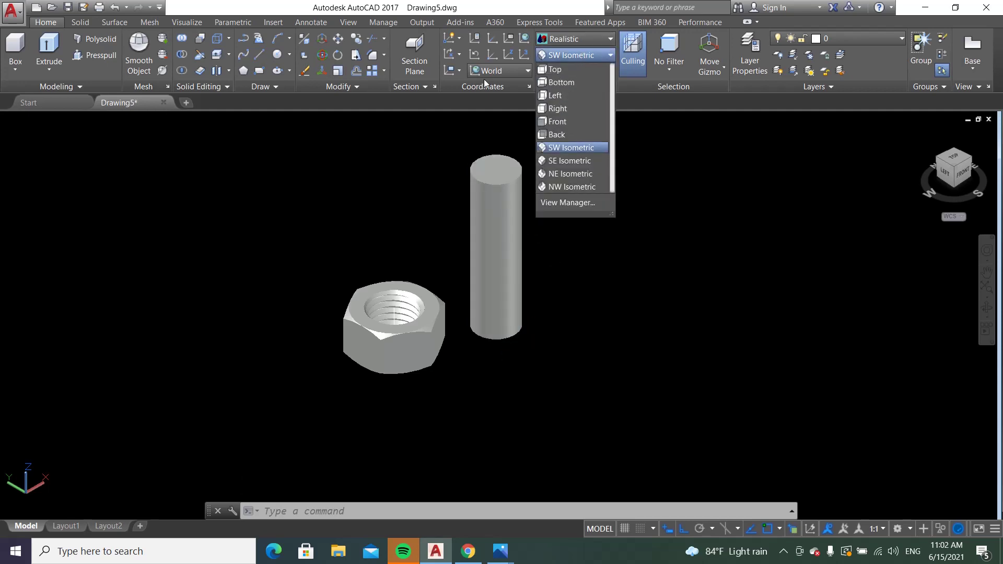
Show the models in 2D Wireframe and pick the cylinder's bottom edge for a chamfer
{"action": "left_click", "coordinate": [572, 38]}
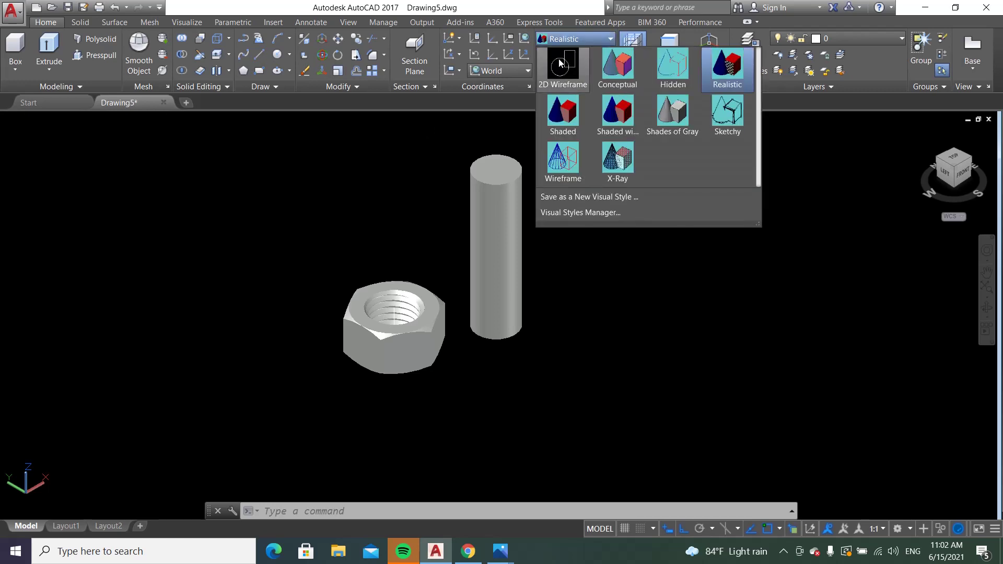
{"action": "left_click", "coordinate": [559, 64]}
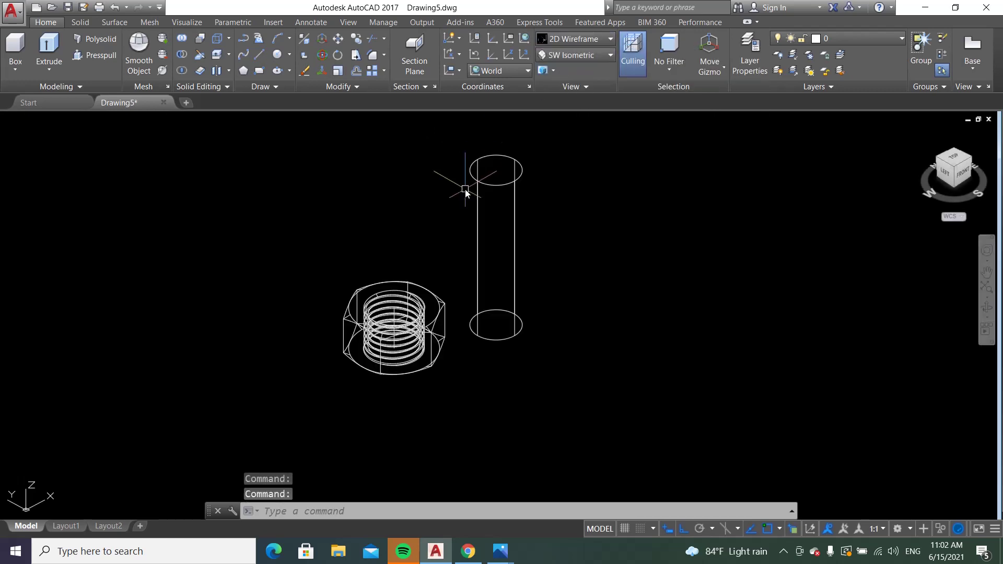
{"action": "left_click", "coordinate": [77, 22]}
{"action": "left_click", "coordinate": [471, 68]}
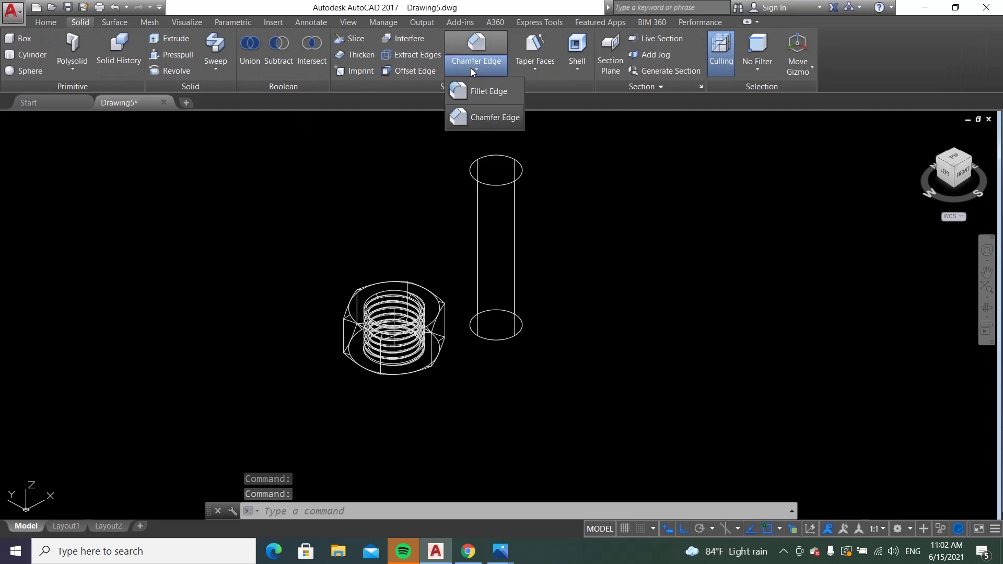
{"action": "left_click", "coordinate": [468, 118]}
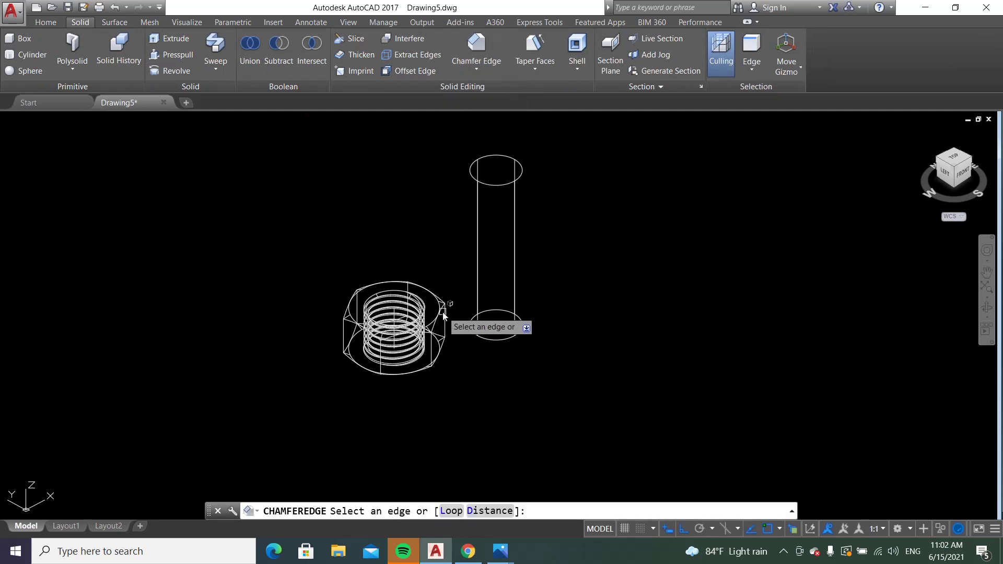
{"action": "left_click", "coordinate": [498, 340]}
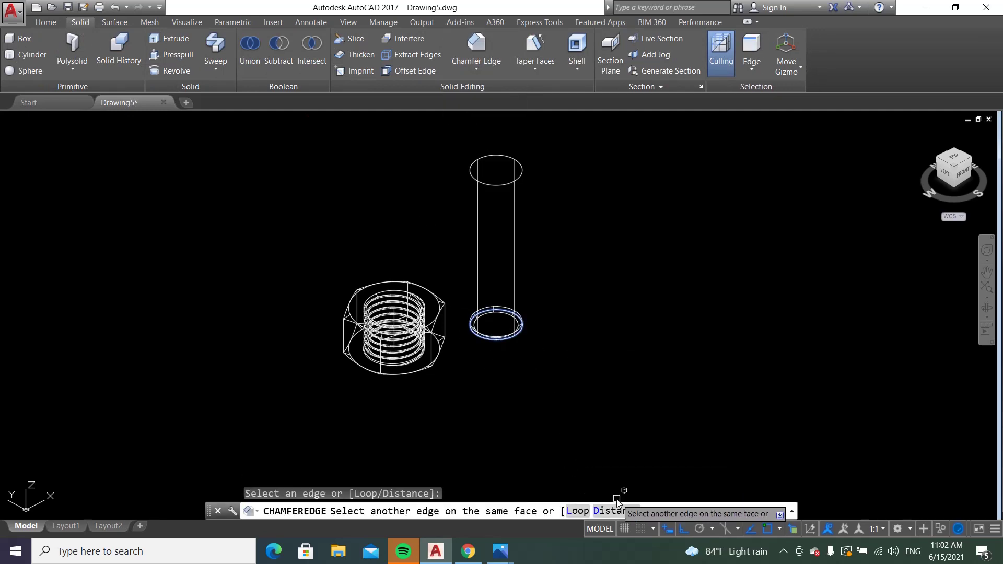
Bevel that bottom edge with equal 1.08254 chamfer distances
{"action": "type", "text": "d"}
{"action": "key", "text": "Return"}
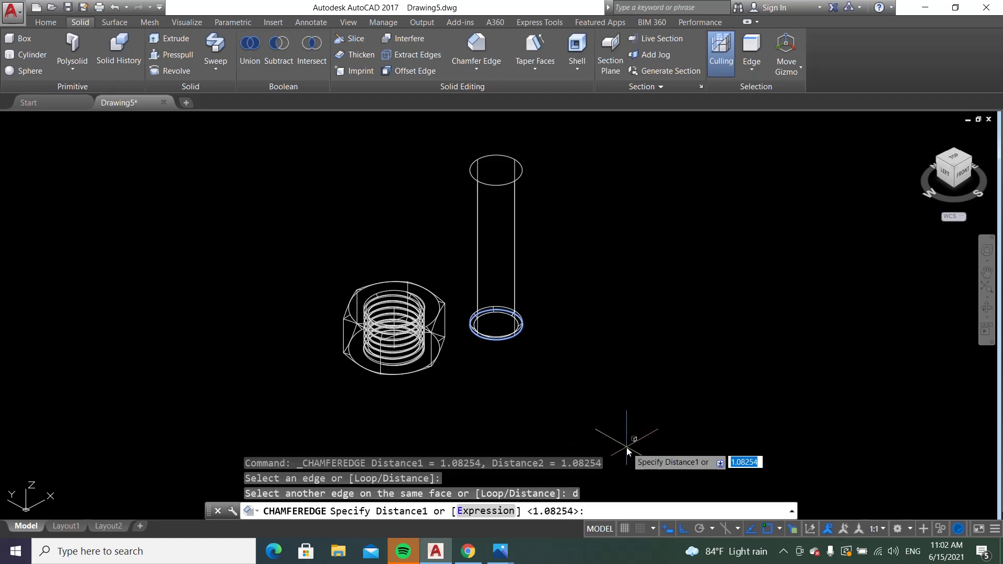
{"action": "type", "text": "1.08"}
{"action": "type", "text": "25"}
{"action": "key", "text": "Return"}
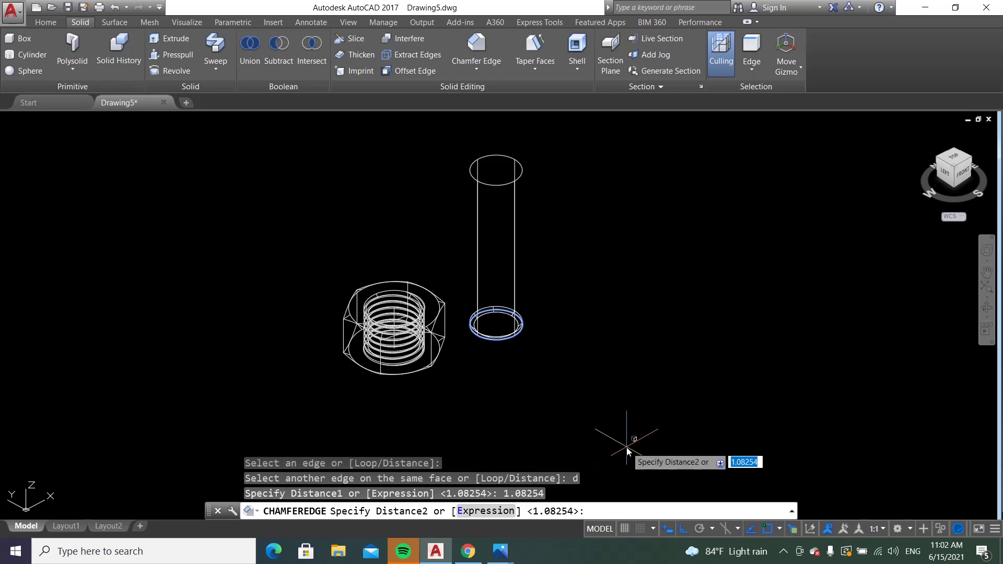
{"action": "key", "text": "Return"}
{"action": "key", "text": "Return"}
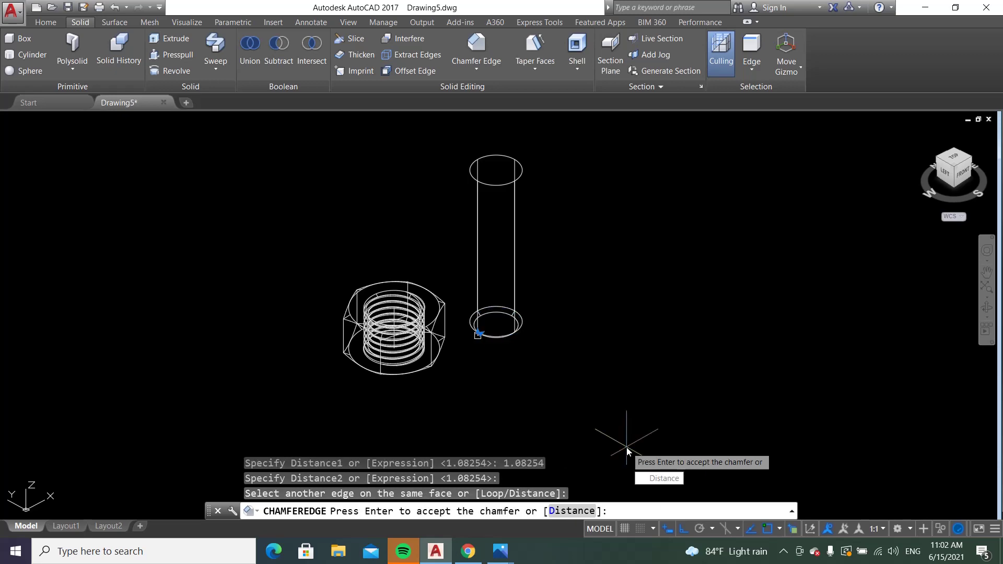
{"action": "key", "text": "Return"}
{"action": "scroll", "coordinate": [512, 339], "scroll_direction": "up", "scroll_amount": 5}
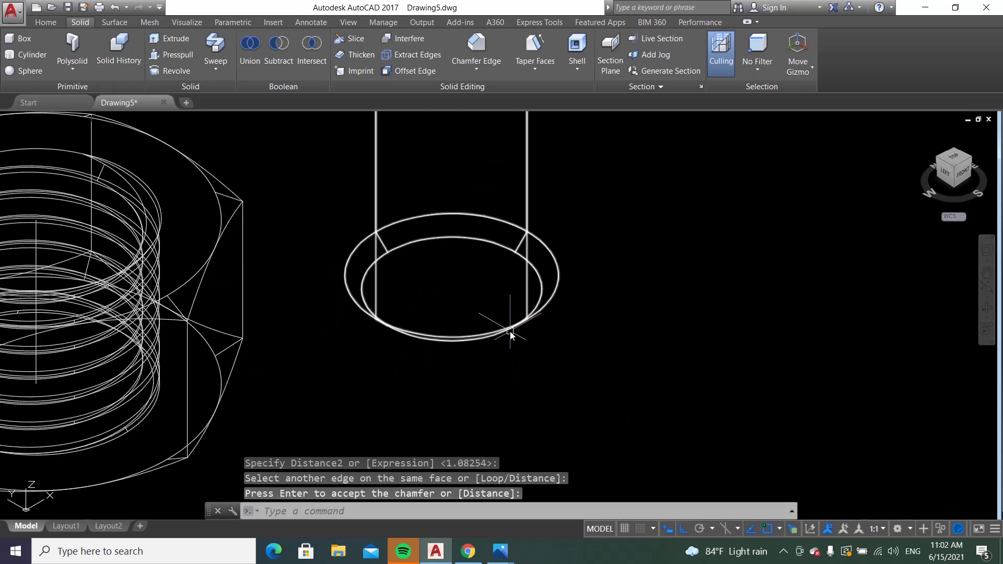
{"action": "scroll", "coordinate": [491, 350], "scroll_direction": "down", "scroll_amount": 3}
{"action": "scroll", "coordinate": [493, 357], "scroll_direction": "down", "scroll_amount": 2}
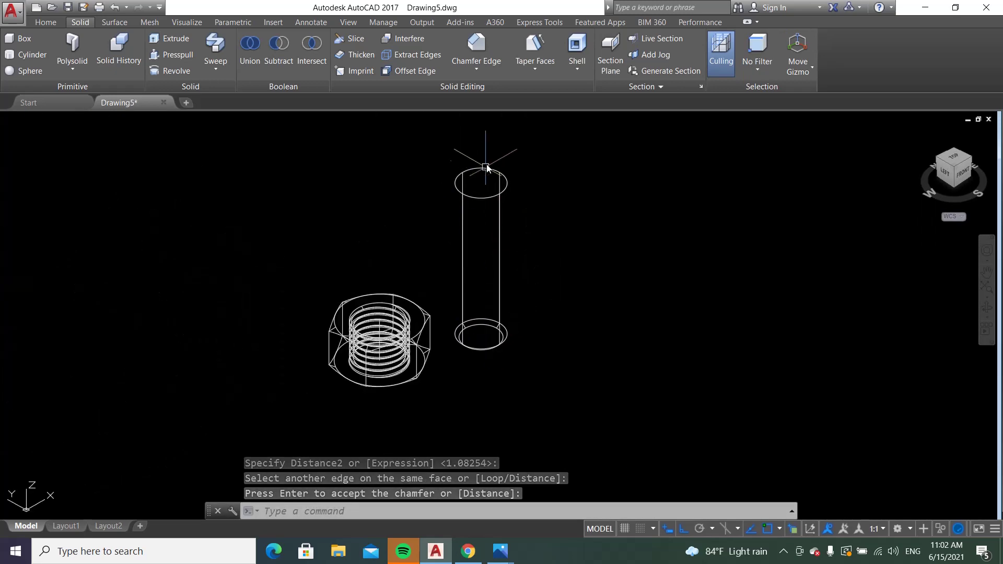
{"action": "scroll", "coordinate": [470, 160], "scroll_direction": "up", "scroll_amount": 3}
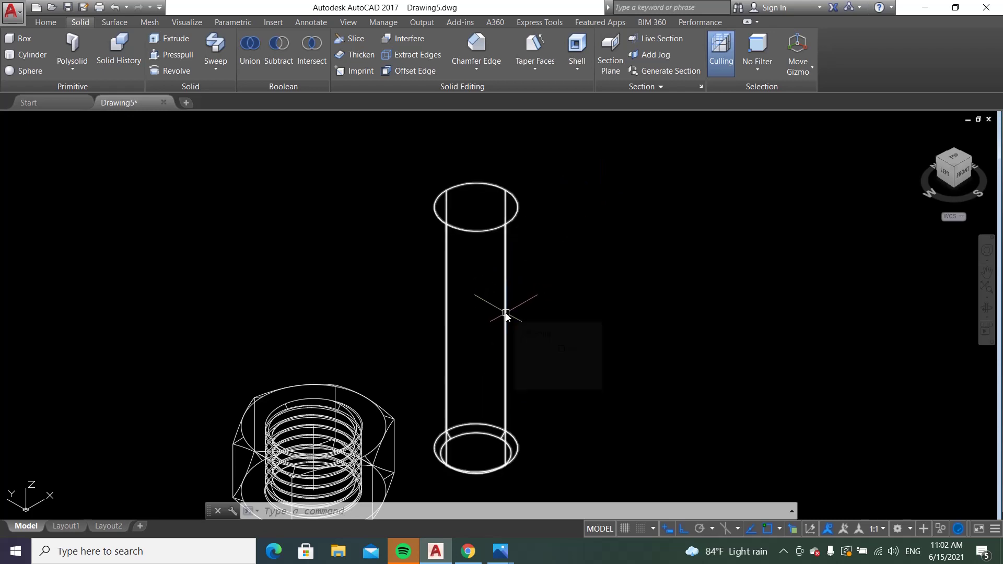
{"action": "scroll", "coordinate": [562, 295], "scroll_direction": "down", "scroll_amount": 2}
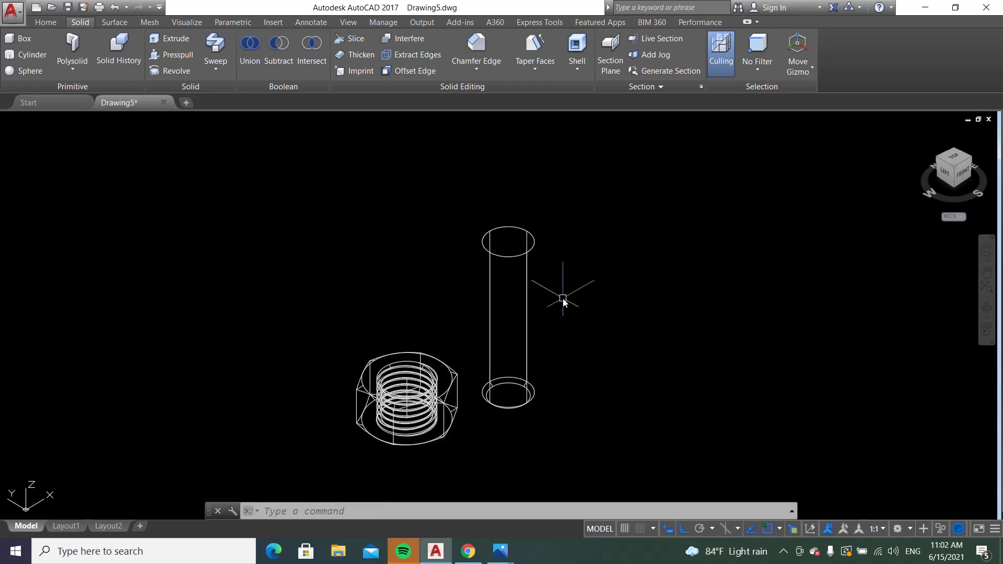
Start a helix at the shaft's base centre with base radius 6.91746
{"action": "left_click", "coordinate": [47, 22]}
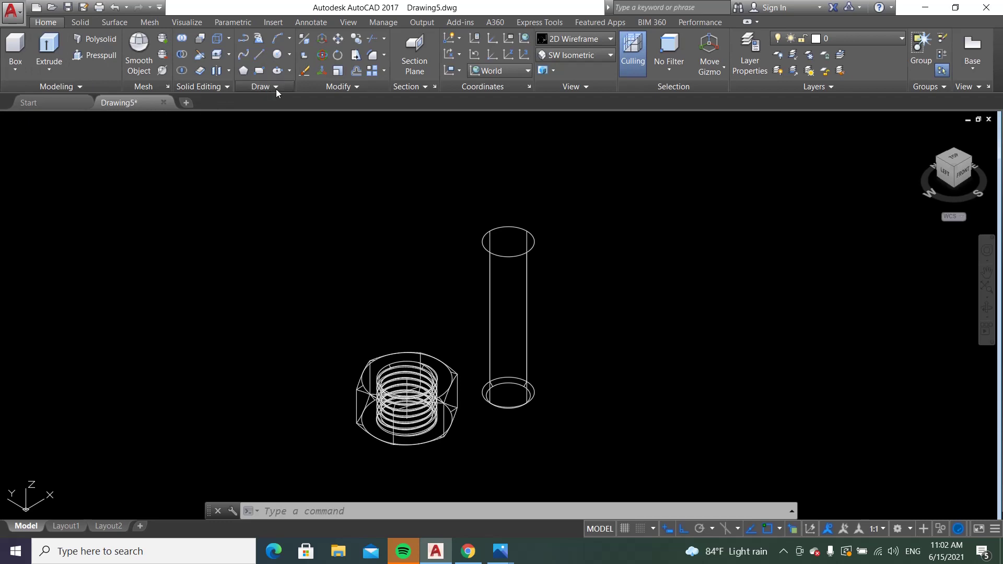
{"action": "left_click", "coordinate": [275, 87]}
{"action": "left_click", "coordinate": [242, 102]}
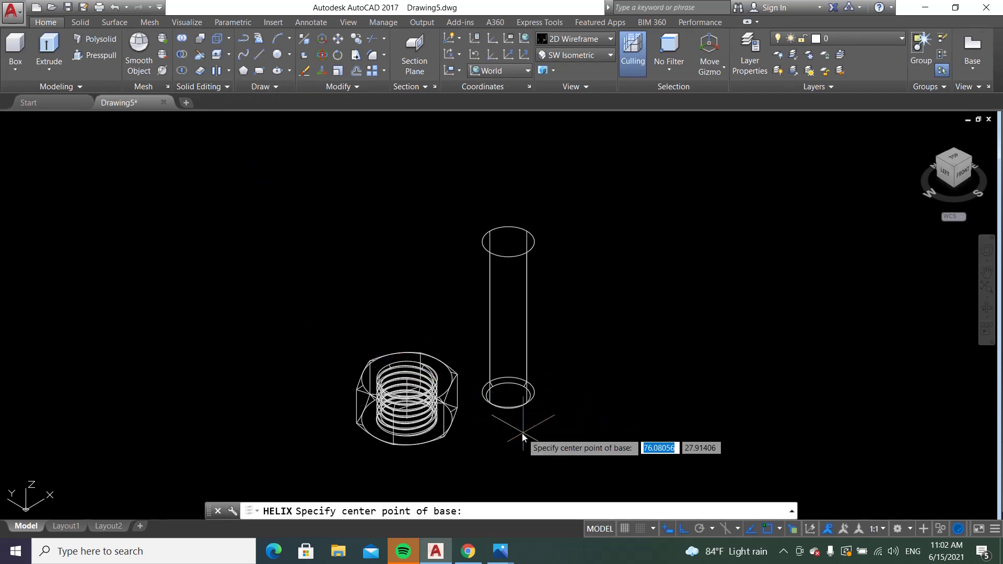
{"action": "scroll", "coordinate": [524, 422], "scroll_direction": "up", "scroll_amount": 3}
{"action": "scroll", "coordinate": [498, 402], "scroll_direction": "up", "scroll_amount": 2}
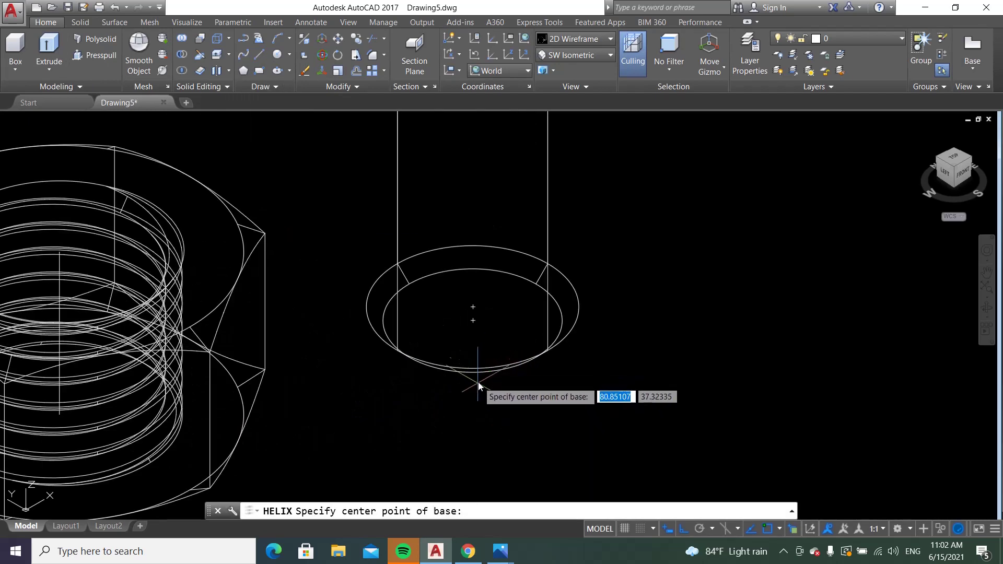
{"action": "left_click", "coordinate": [472, 321]}
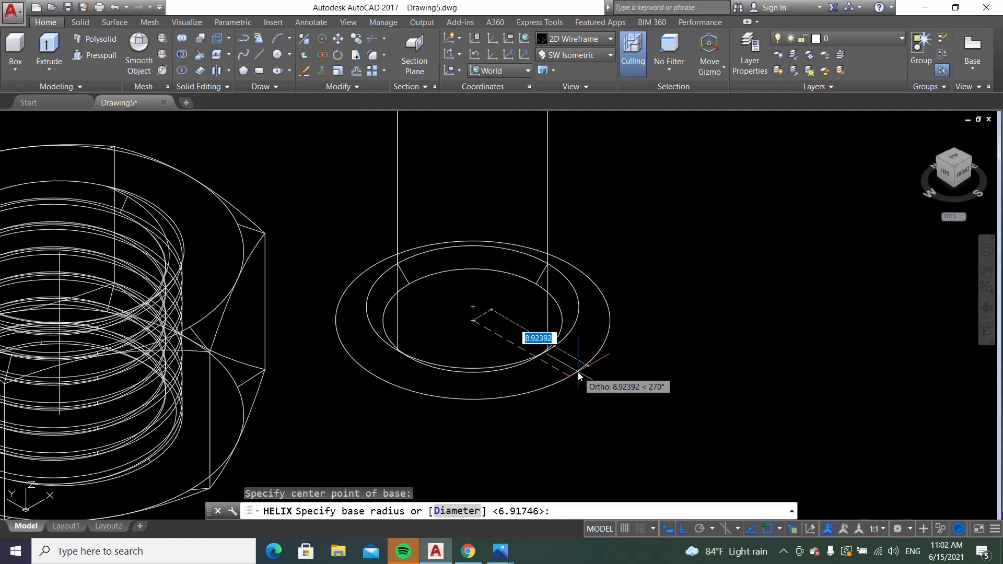
{"action": "type", "text": "6."}
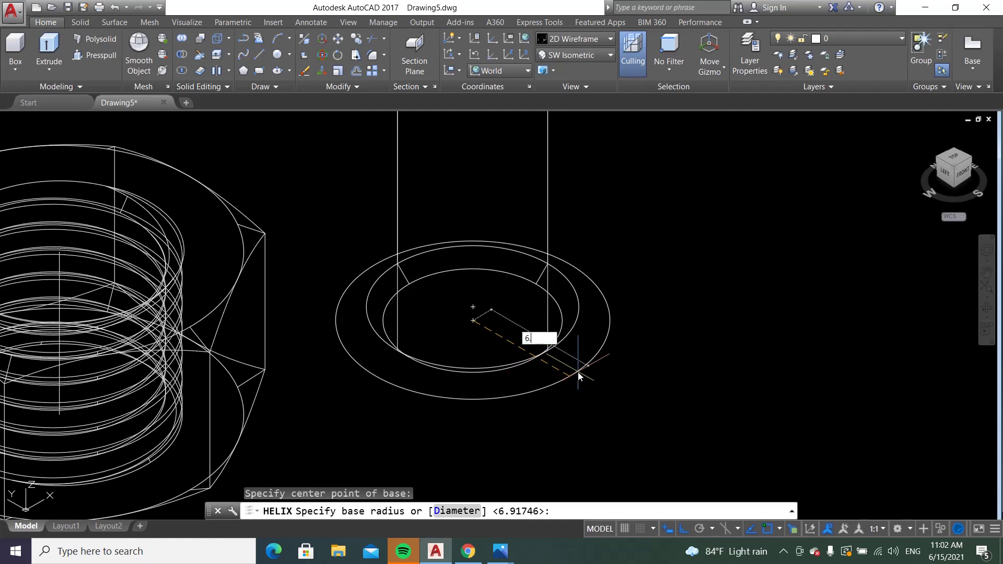
{"action": "type", "text": "917"}
{"action": "type", "text": "46"}
{"action": "key", "text": "Return"}
{"action": "key", "text": "Return"}
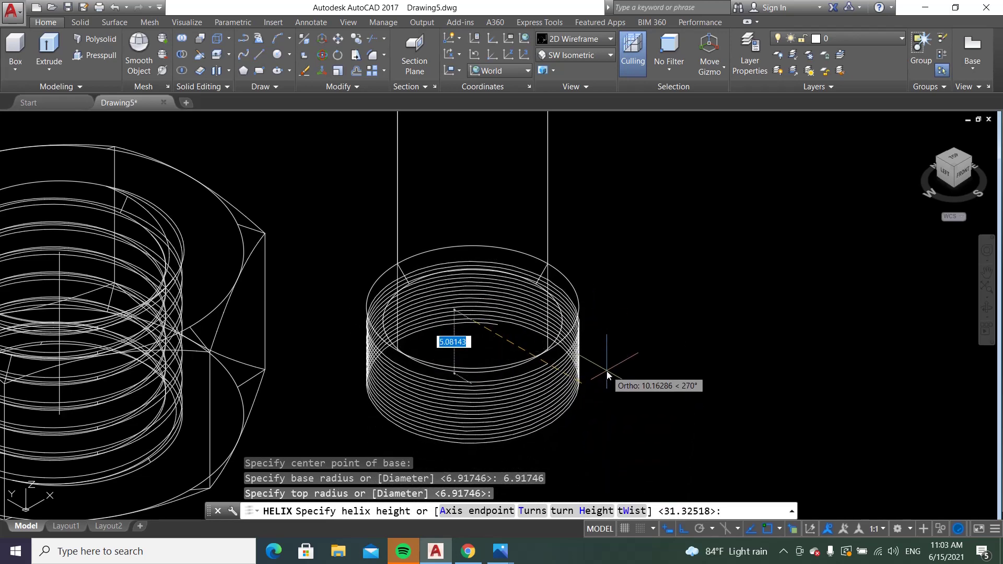
Give the helix 2 units between turns and a total height of 40
{"action": "type", "text": "h"}
{"action": "key", "text": "Return"}
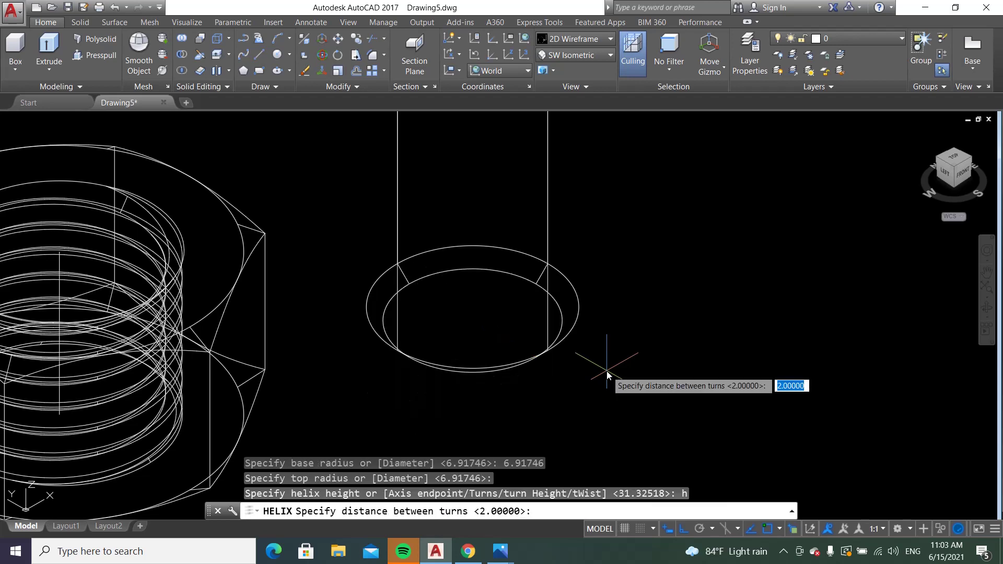
{"action": "type", "text": "2"}
{"action": "key", "text": "Return"}
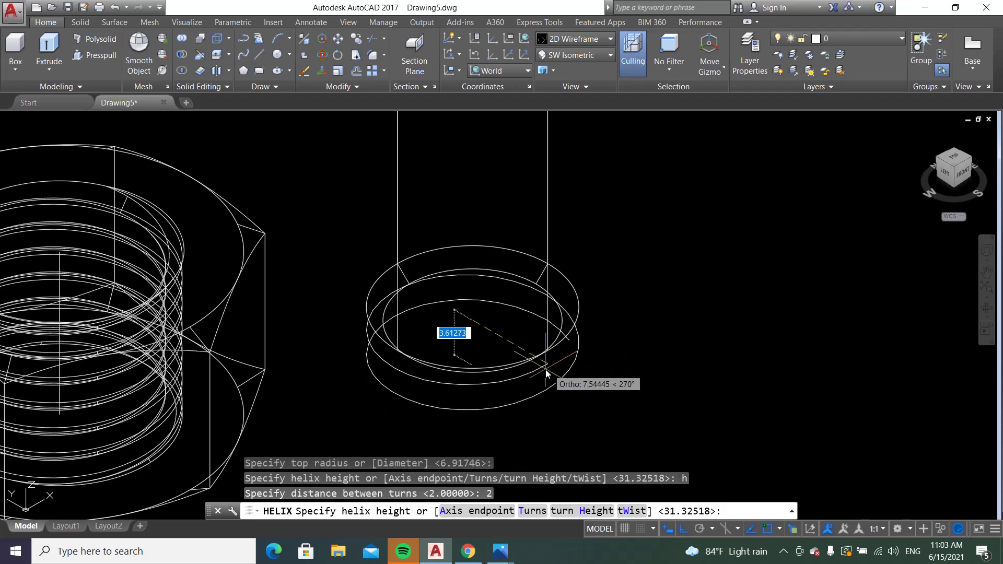
{"action": "scroll", "coordinate": [494, 405], "scroll_direction": "down", "scroll_amount": 4}
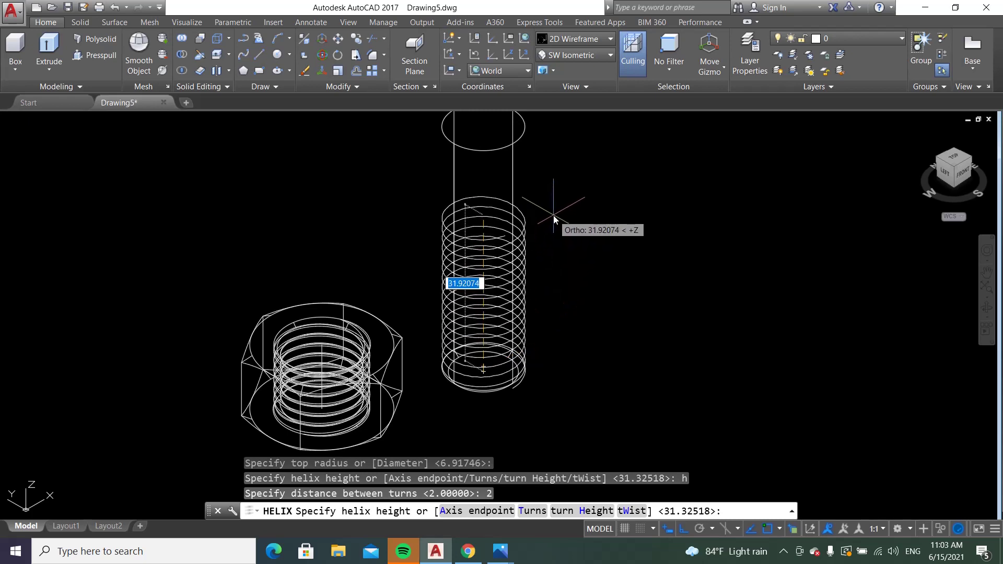
{"action": "type", "text": "40"}
{"action": "key", "text": "Return"}
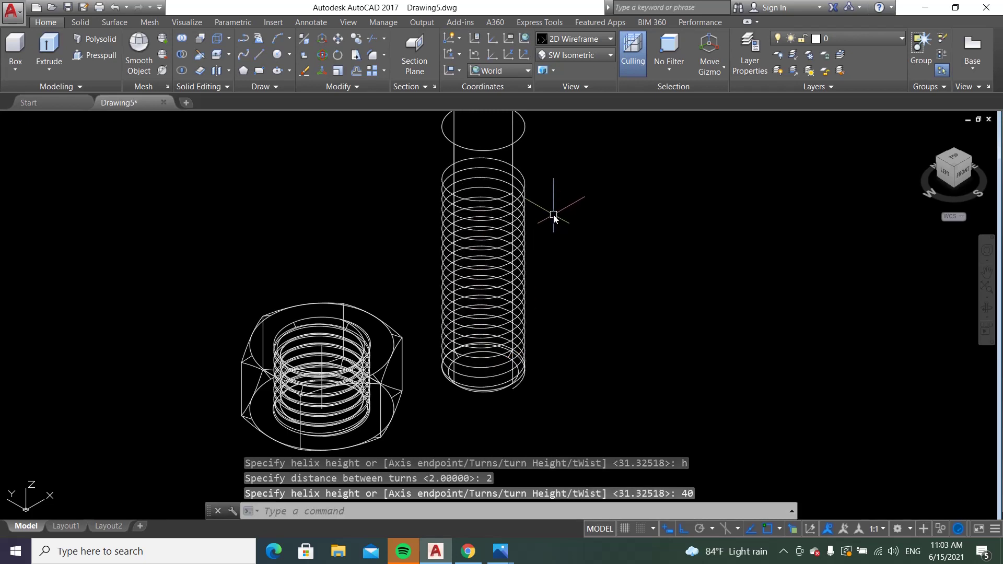
{"action": "scroll", "coordinate": [554, 219], "scroll_direction": "down", "scroll_amount": 2}
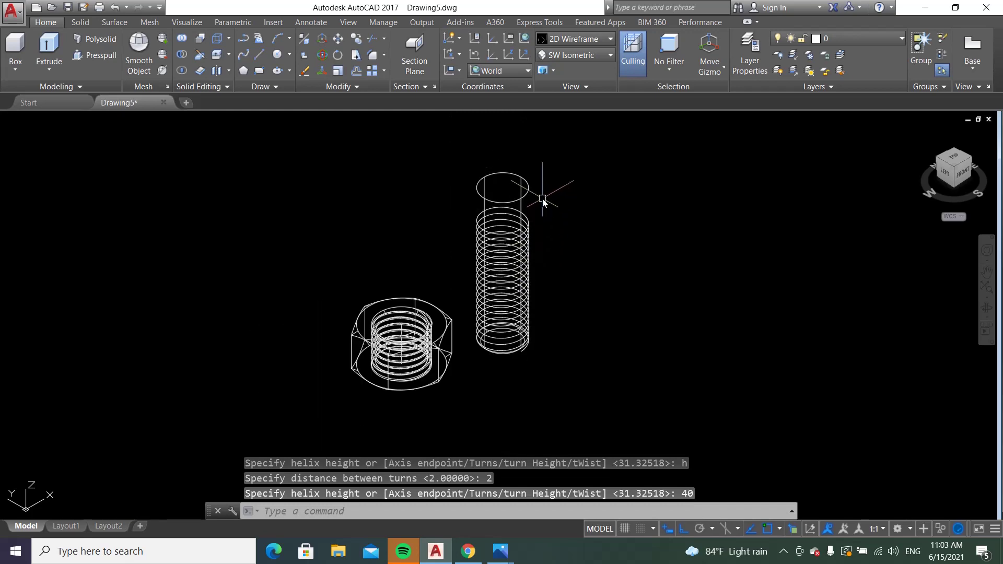
{"action": "scroll", "coordinate": [543, 203], "scroll_direction": "up", "scroll_amount": 2}
{"action": "scroll", "coordinate": [522, 229], "scroll_direction": "down", "scroll_amount": 3}
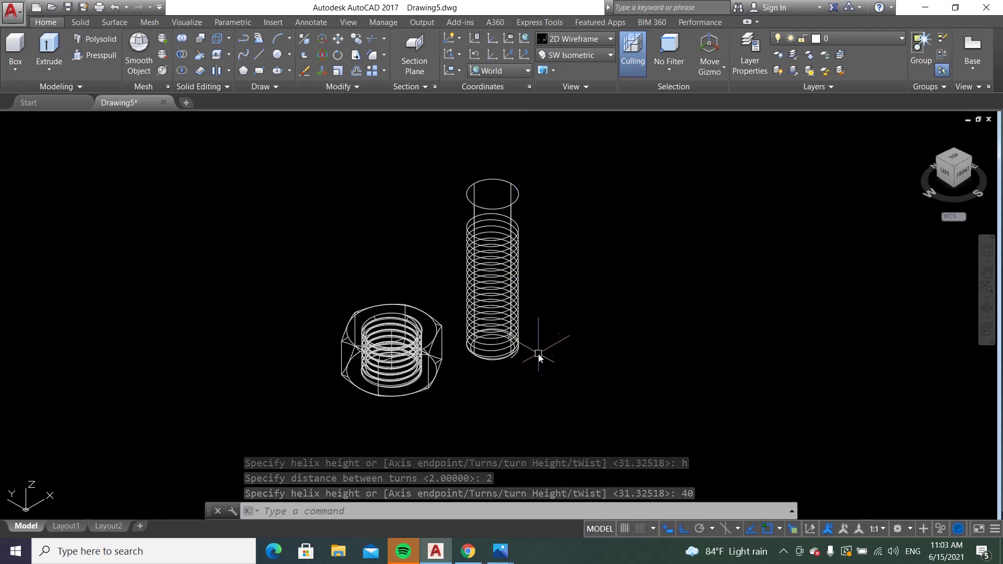
{"action": "scroll", "coordinate": [538, 355], "scroll_direction": "up", "scroll_amount": 3}
{"action": "scroll", "coordinate": [538, 358], "scroll_direction": "up", "scroll_amount": 2}
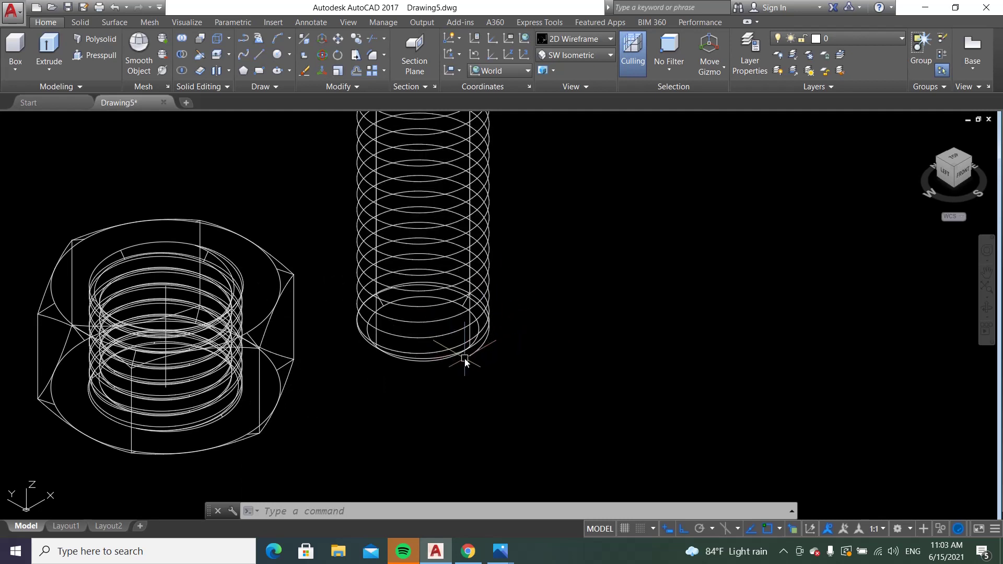
Redefine the UCS with three points, then move its origin to the helix's bottom endpoint
{"action": "left_click", "coordinate": [526, 54]}
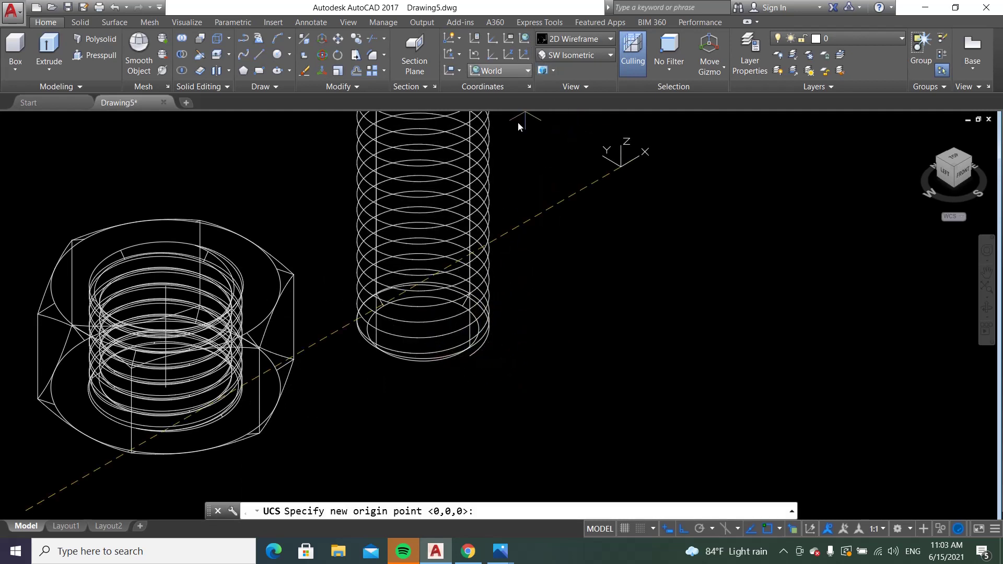
{"action": "left_click", "coordinate": [588, 227]}
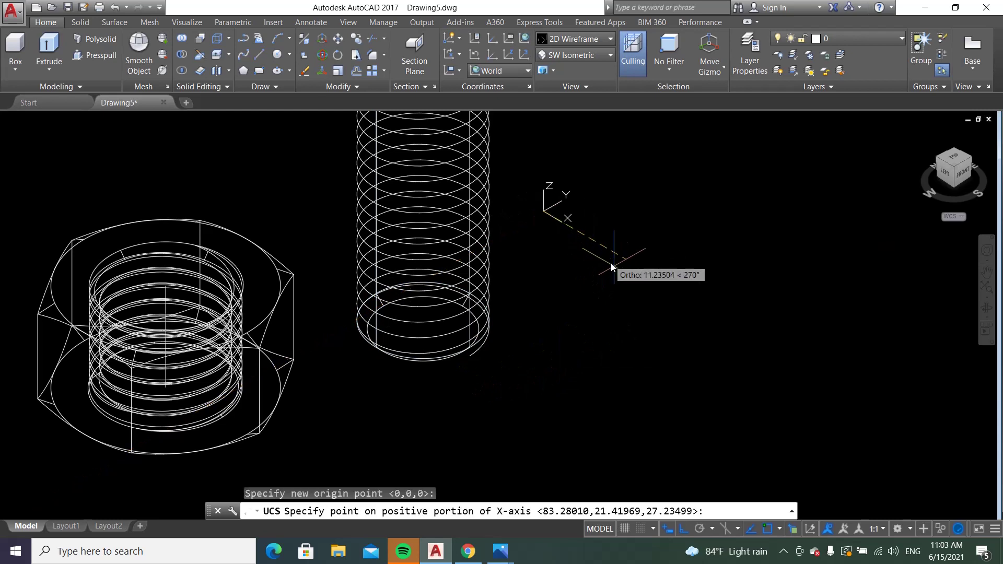
{"action": "left_click", "coordinate": [650, 283]}
{"action": "left_click", "coordinate": [538, 151]}
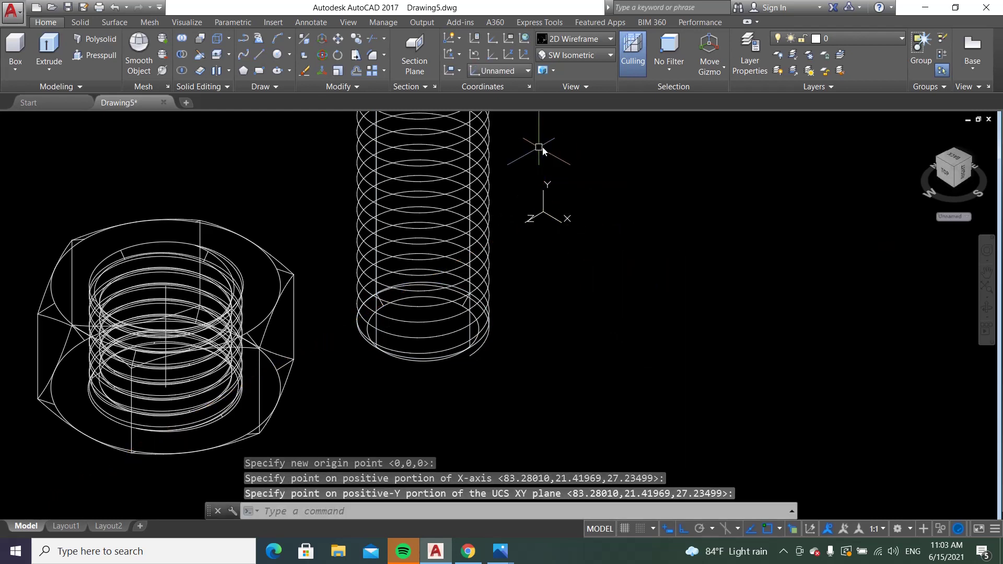
{"action": "left_click", "coordinate": [489, 56]}
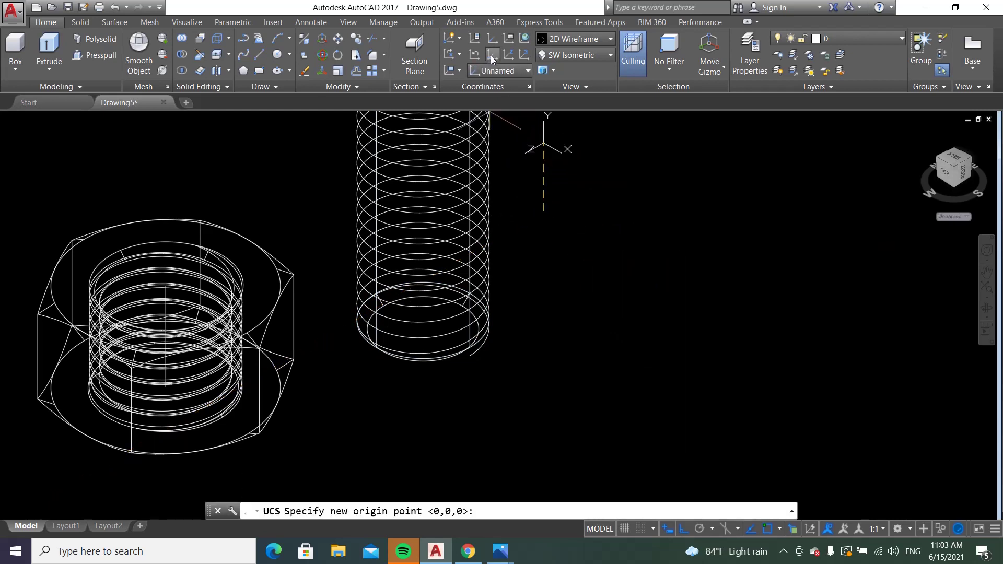
{"action": "left_click", "coordinate": [471, 357]}
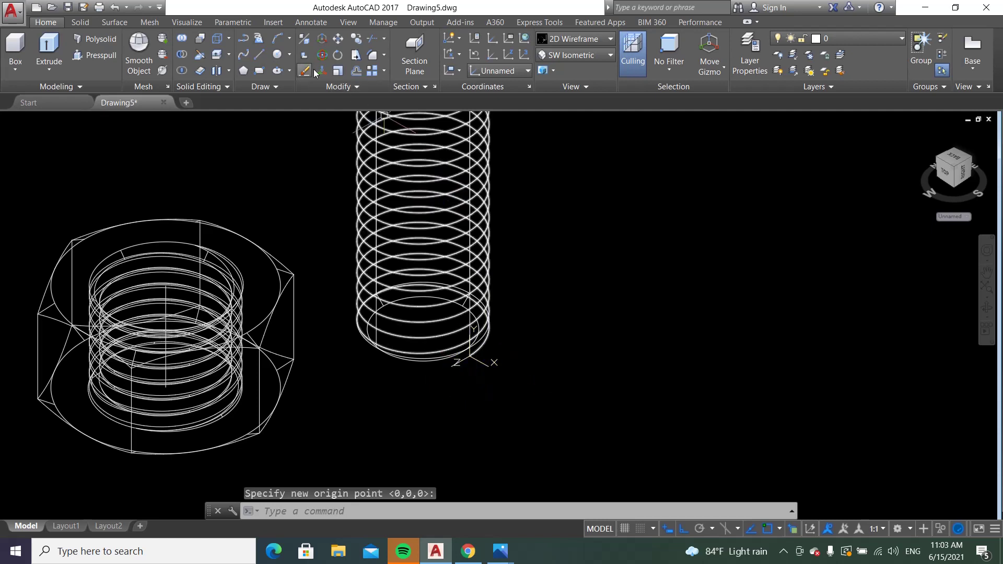
Draw a 1.75 vertical line beside the bolt and a 1.51556 horizontal line from its base
{"action": "left_click", "coordinate": [270, 54]}
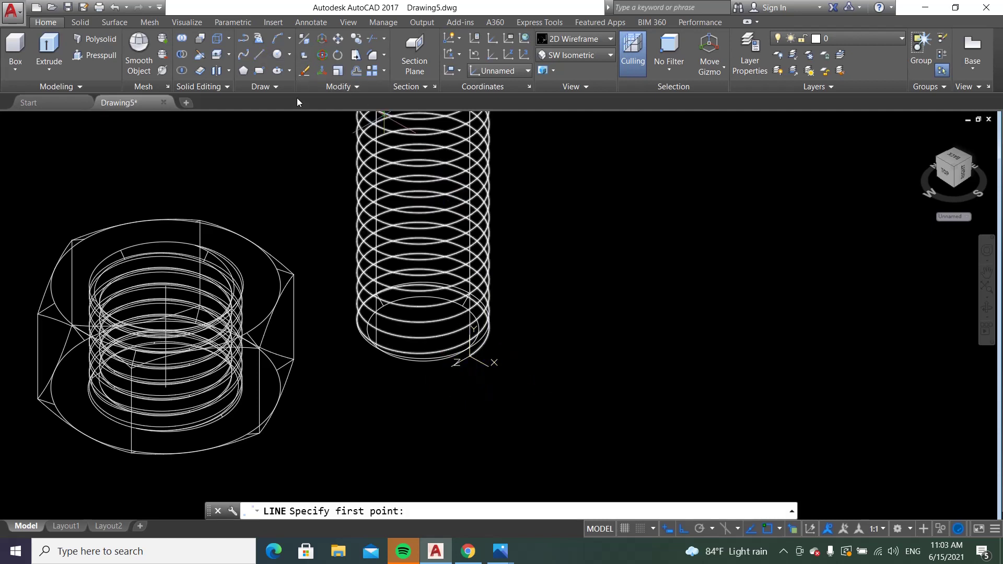
{"action": "left_click", "coordinate": [587, 297]}
{"action": "type", "text": "1."}
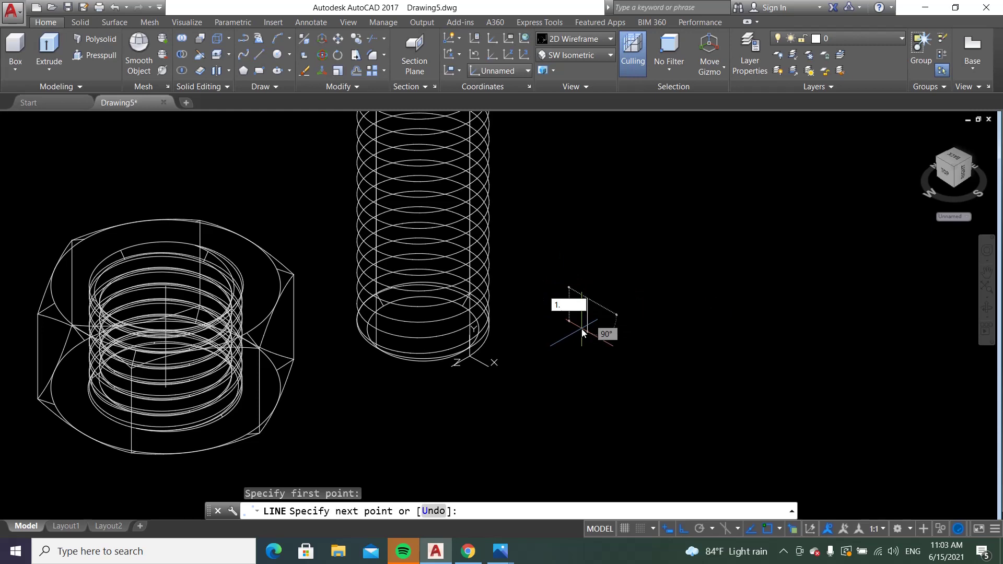
{"action": "key", "text": "Return"}
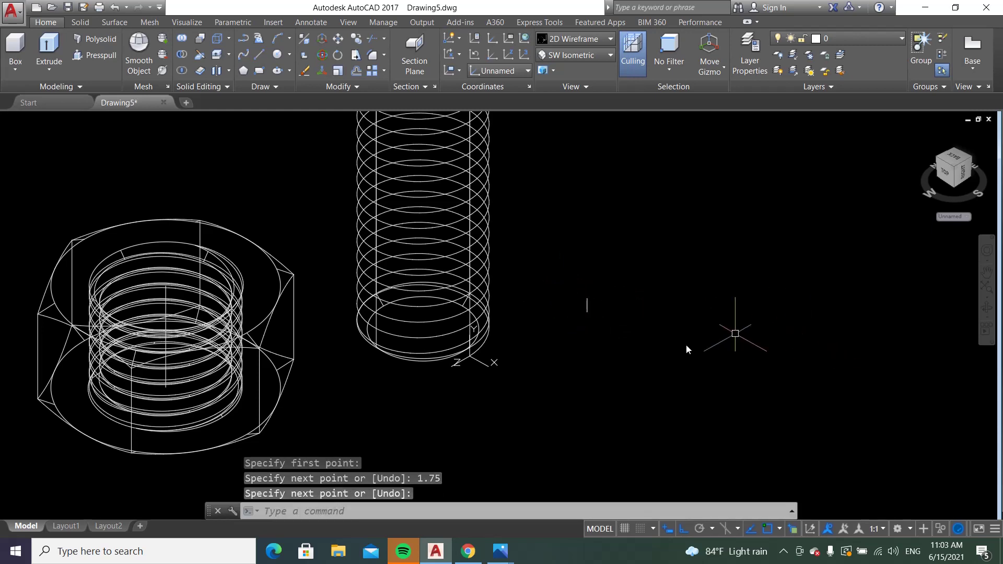
{"action": "scroll", "coordinate": [602, 308], "scroll_direction": "up", "scroll_amount": 3}
{"action": "left_click", "coordinate": [259, 55]}
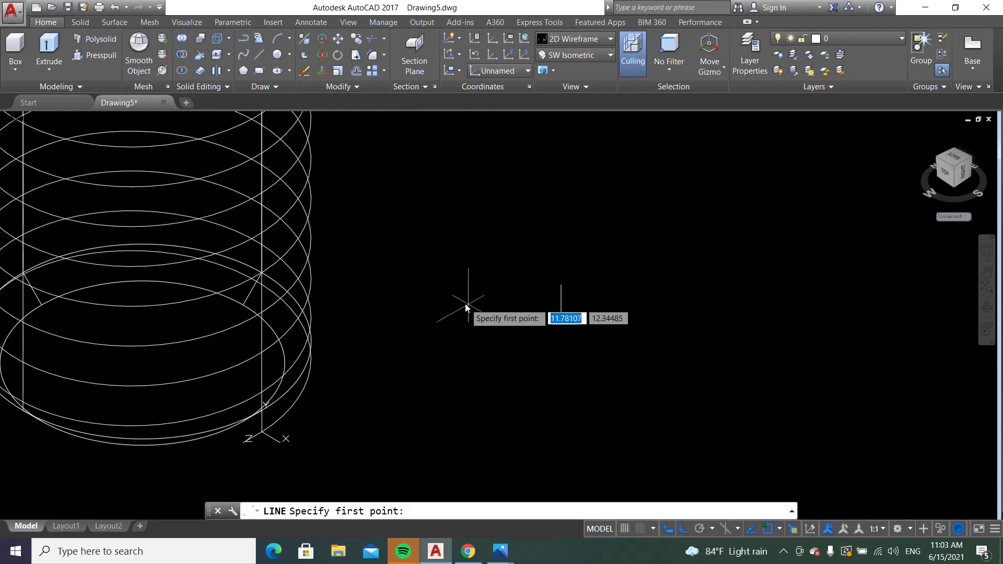
{"action": "left_click", "coordinate": [562, 300]}
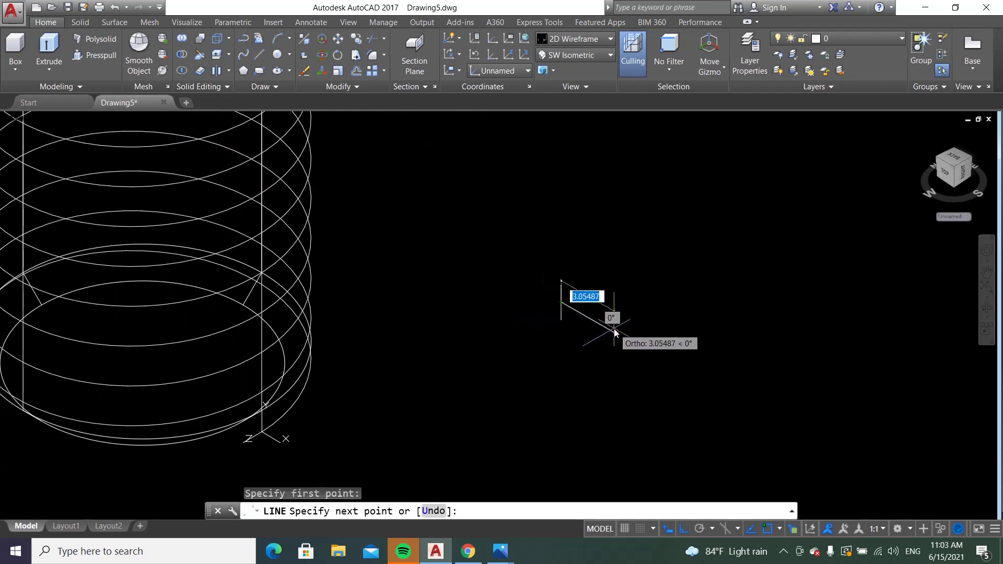
{"action": "type", "text": "1"}
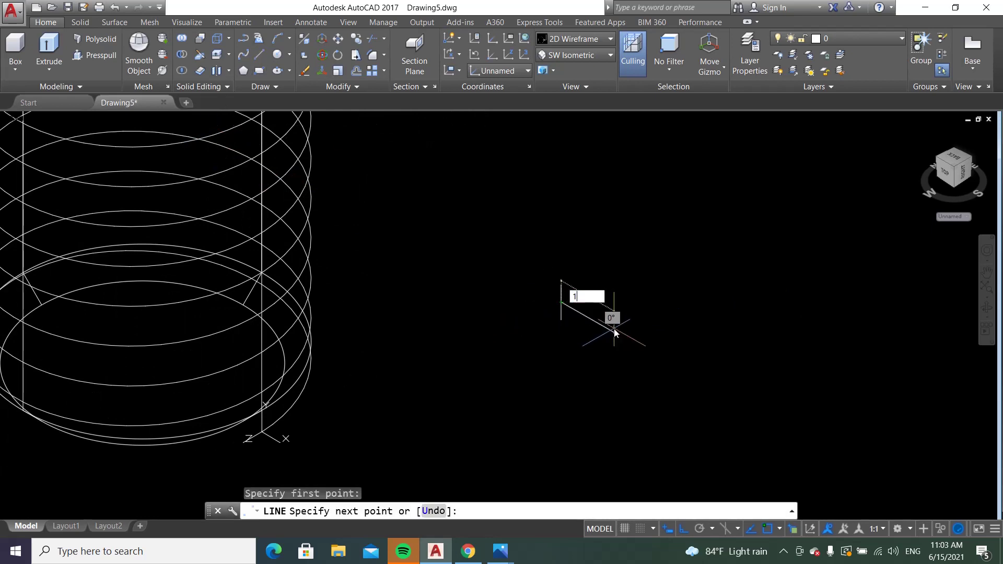
{"action": "type", "text": ".5"}
{"action": "type", "text": "1556"}
{"action": "key", "text": "Return"}
{"action": "key", "text": "Return"}
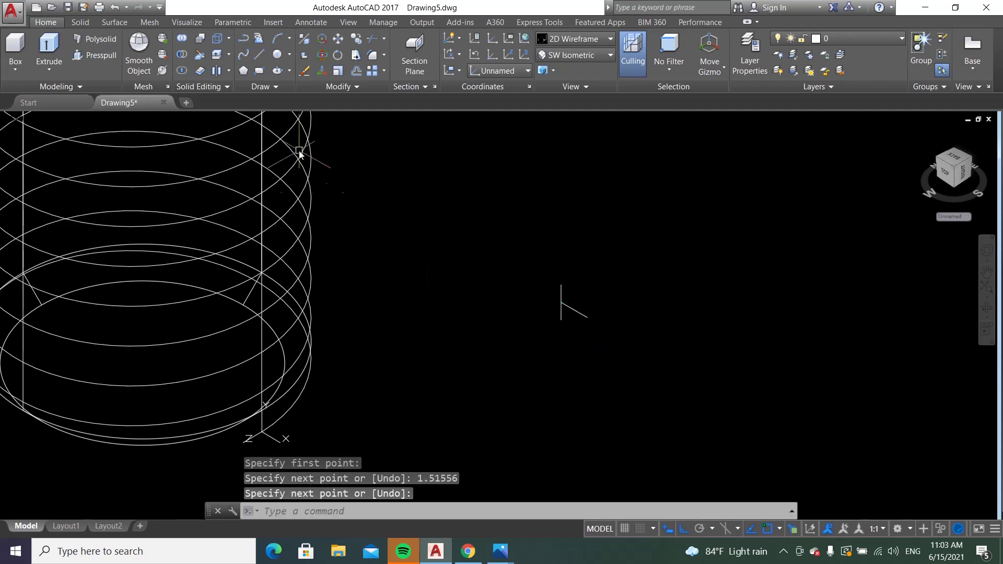
Draw the slanted edge and close the small triangle
{"action": "left_click", "coordinate": [259, 56]}
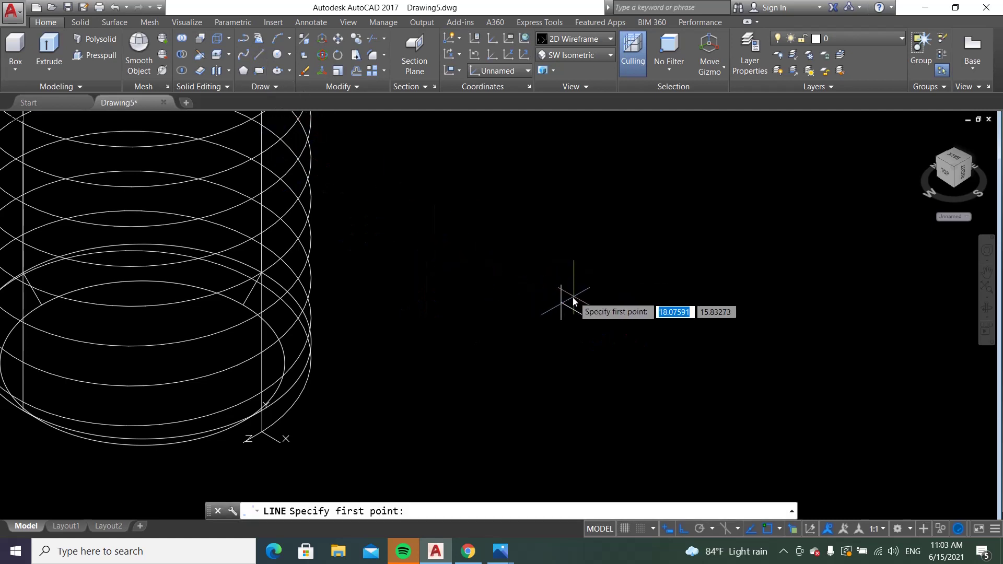
{"action": "left_click", "coordinate": [560, 288]}
{"action": "left_click", "coordinate": [586, 316]}
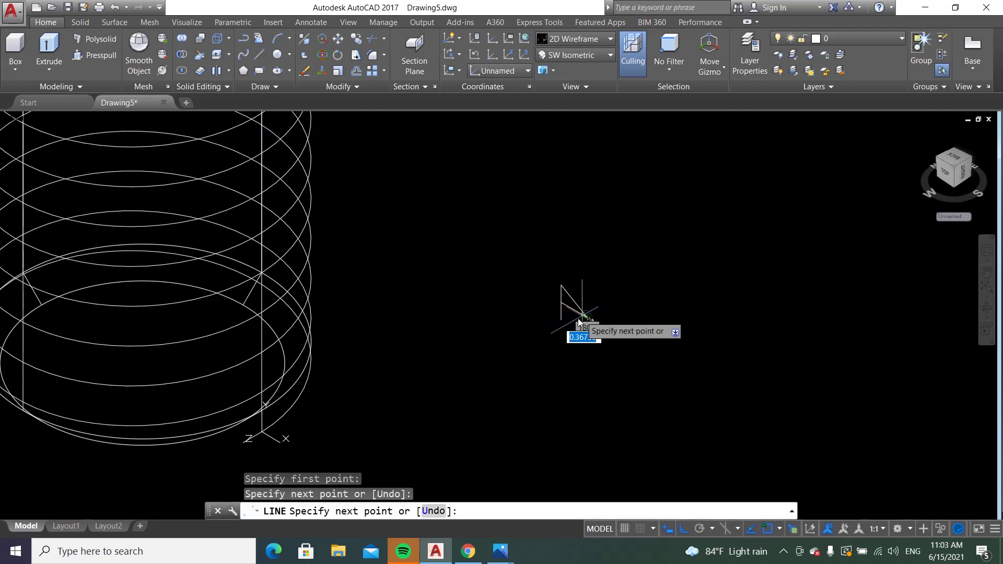
{"action": "left_click", "coordinate": [564, 321]}
{"action": "key", "text": "c"}
{"action": "key", "text": "Return"}
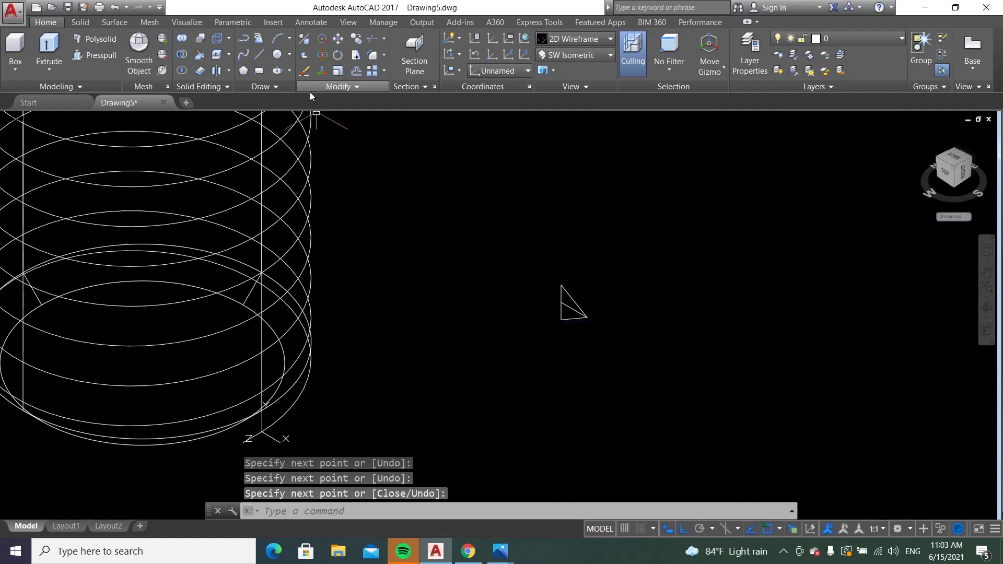
{"action": "left_click", "coordinate": [304, 70]}
Fillet the triangle's bottom corner with a 0.28868 radius
{"action": "left_click", "coordinate": [561, 301]}
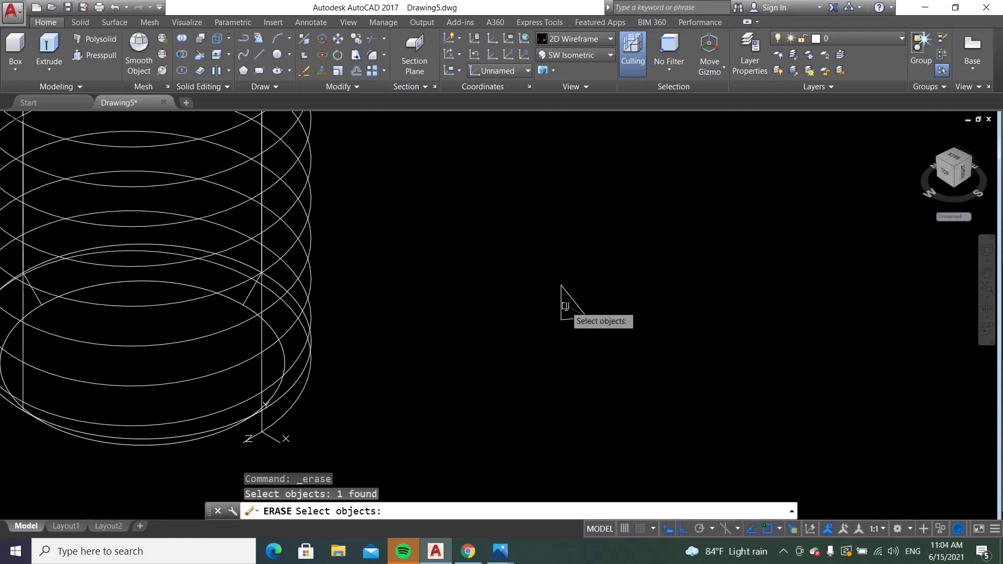
{"action": "scroll", "coordinate": [566, 282], "scroll_direction": "up", "scroll_amount": 2}
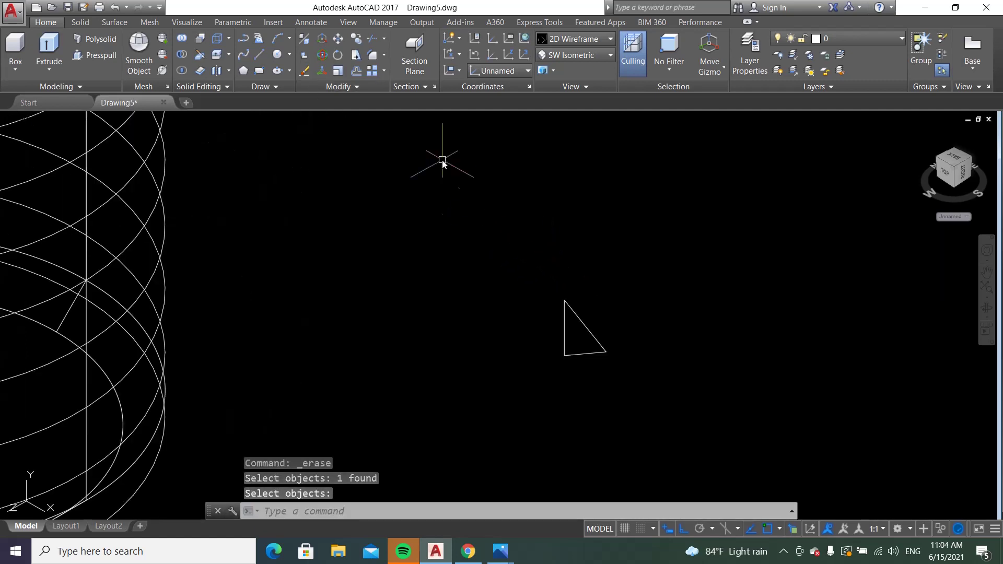
{"action": "left_click", "coordinate": [374, 56]}
{"action": "type", "text": "r"}
{"action": "key", "text": "Return"}
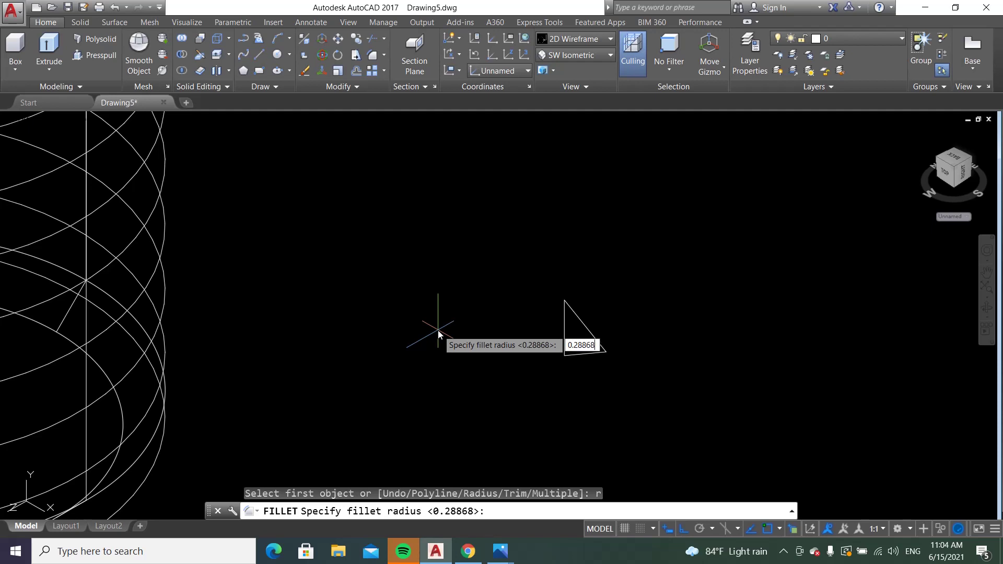
{"action": "key", "text": "Return"}
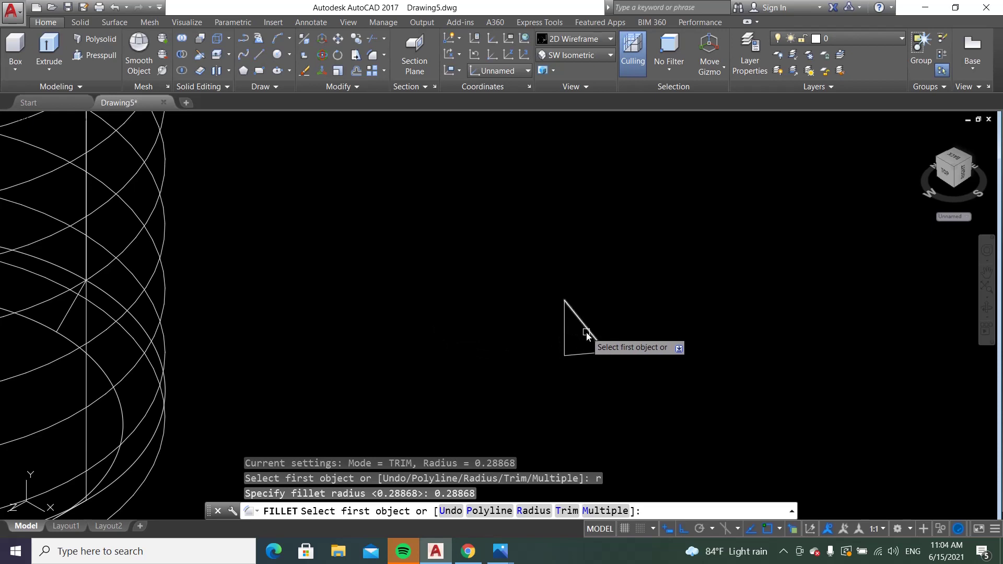
{"action": "left_click", "coordinate": [587, 332]}
{"action": "left_click", "coordinate": [589, 352]}
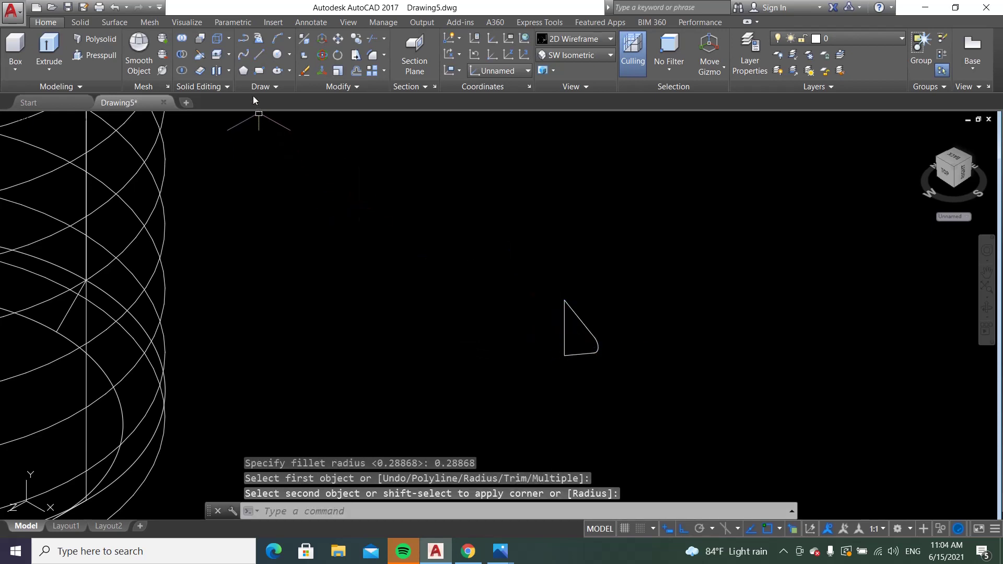
Convert the window-selected triangle outline into a region
{"action": "left_click", "coordinate": [263, 86]}
{"action": "left_click", "coordinate": [281, 117]}
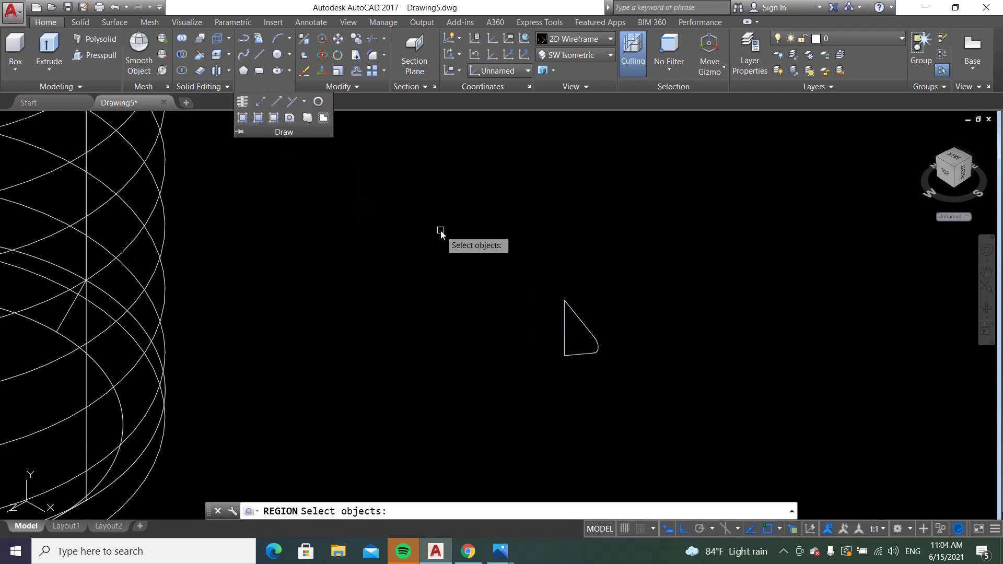
{"action": "left_click", "coordinate": [509, 270]}
{"action": "left_click", "coordinate": [612, 372]}
{"action": "key", "text": "Return"}
{"action": "scroll", "coordinate": [638, 275], "scroll_direction": "down", "scroll_amount": 2}
{"action": "scroll", "coordinate": [580, 262], "scroll_direction": "down", "scroll_amount": 2}
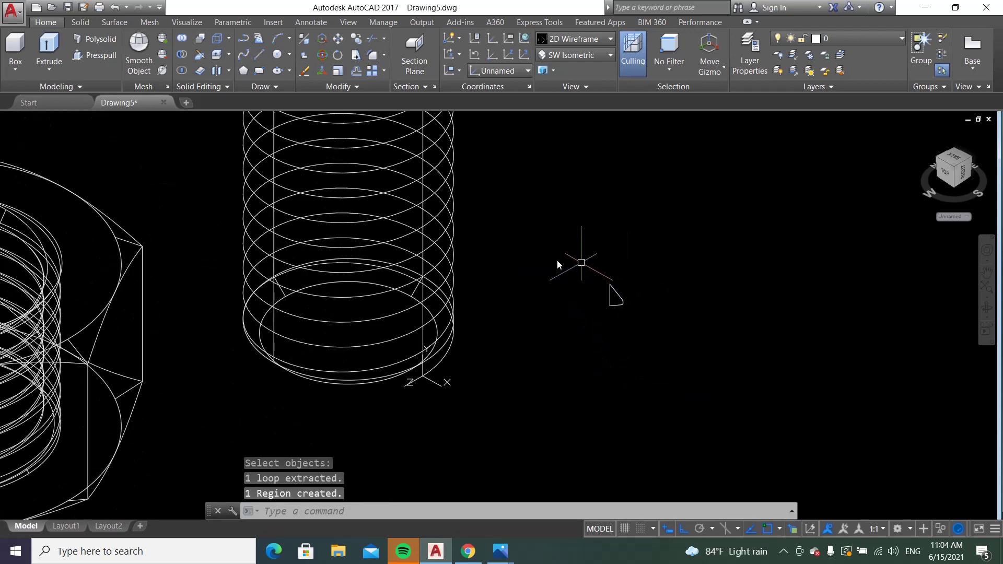
Sweep the triangle region along the helix from its vertex base point, without perpendicular alignment
{"action": "left_click", "coordinate": [50, 69]}
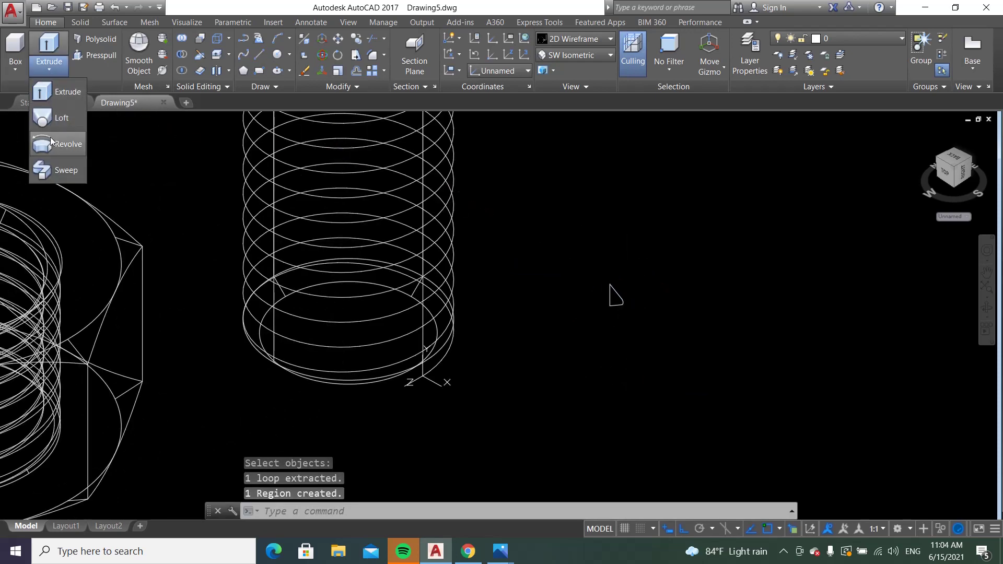
{"action": "left_click", "coordinate": [47, 169]}
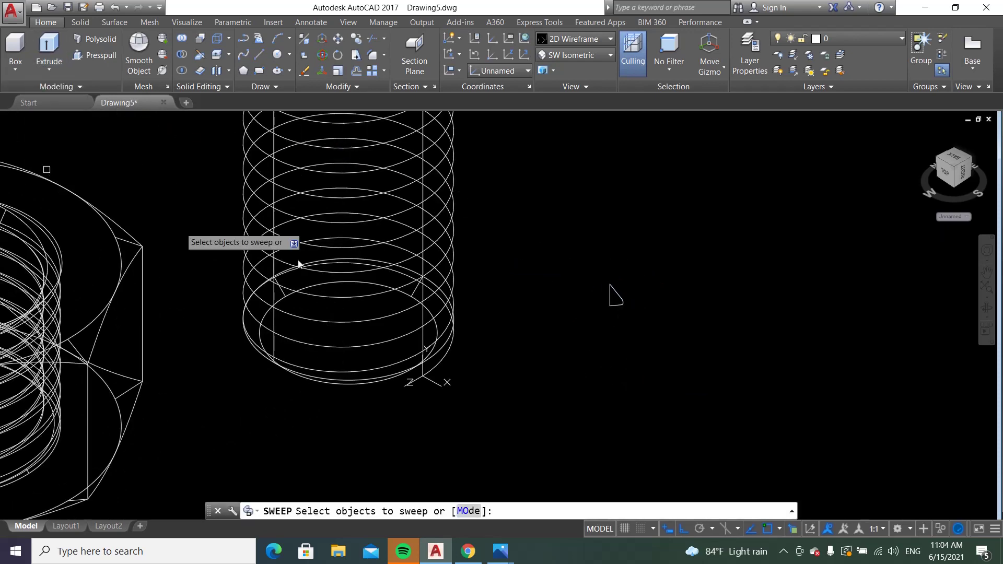
{"action": "left_click", "coordinate": [610, 292]}
{"action": "key", "text": "Return"}
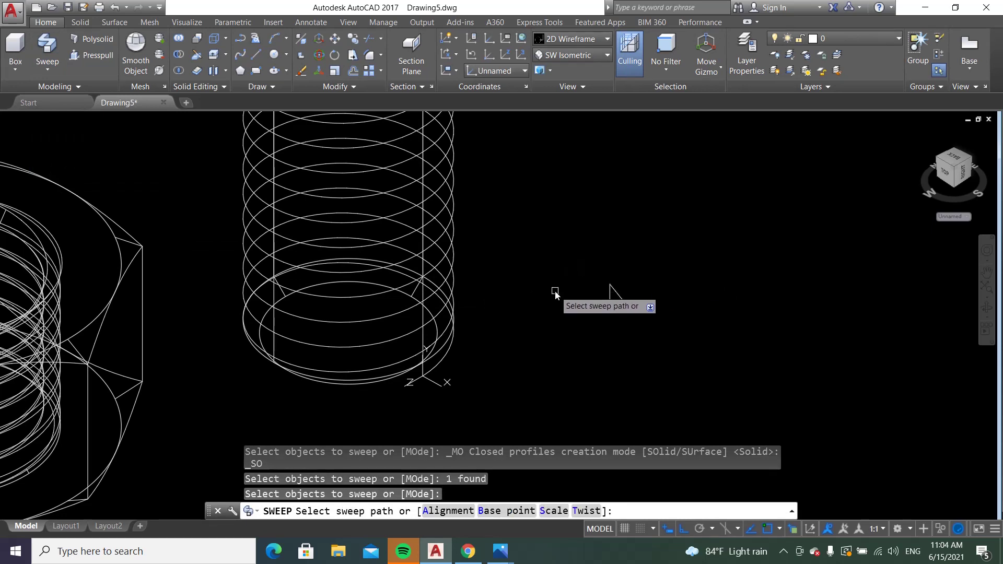
{"action": "type", "text": "b"}
{"action": "key", "text": "Return"}
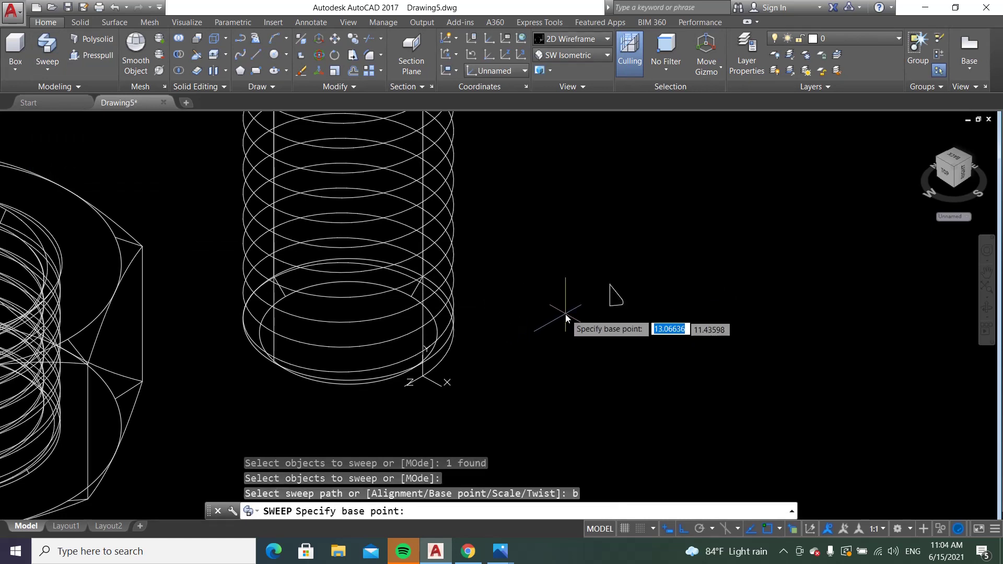
{"action": "left_click", "coordinate": [609, 285]}
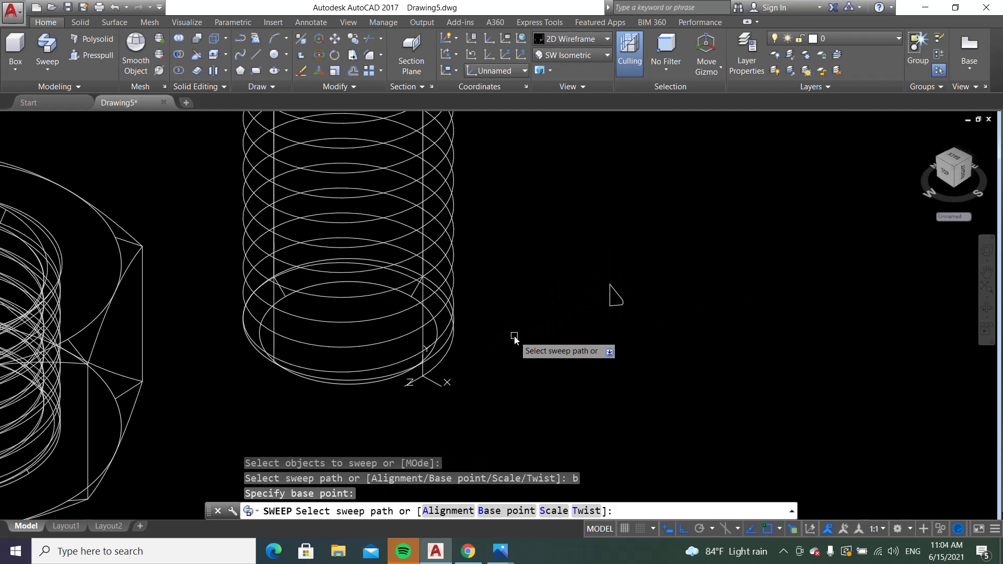
{"action": "type", "text": "a"}
{"action": "key", "text": "Return"}
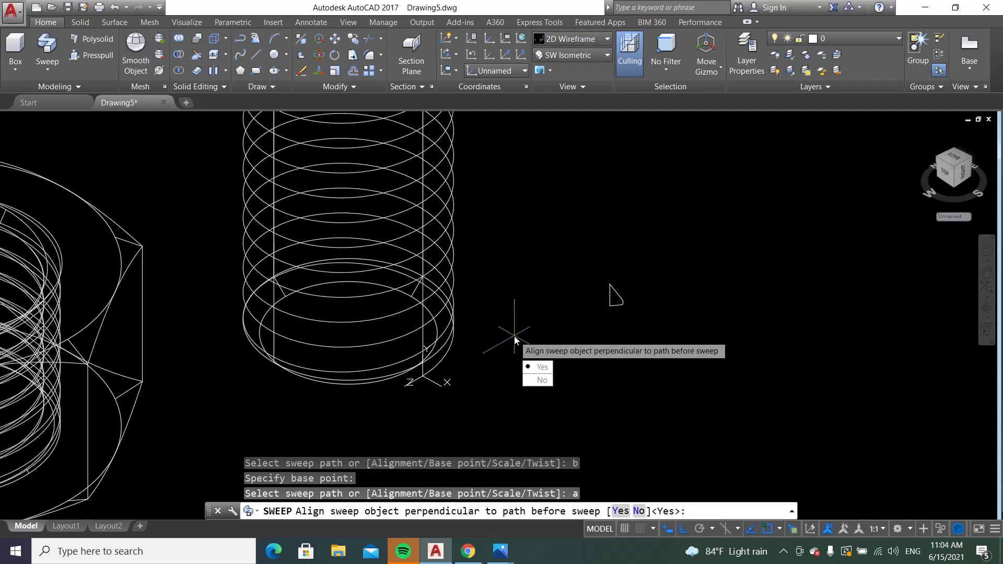
{"action": "left_click", "coordinate": [533, 380]}
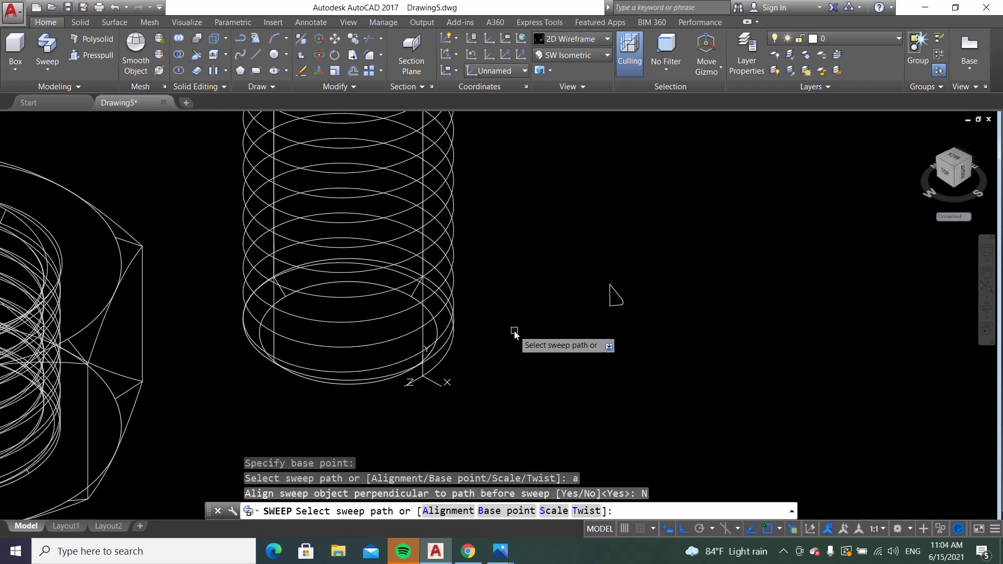
{"action": "left_click", "coordinate": [441, 365]}
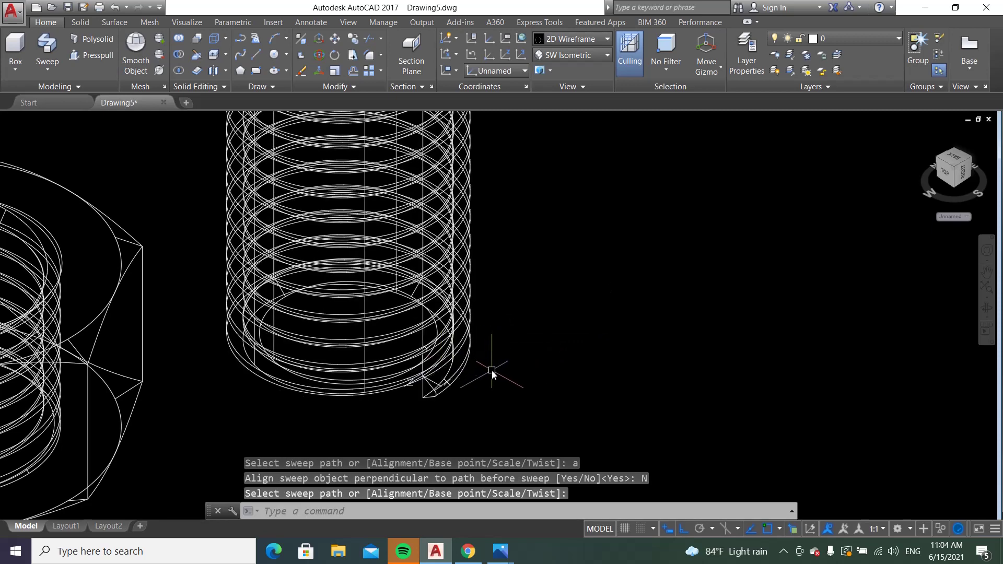
{"action": "scroll", "coordinate": [491, 371], "scroll_direction": "down", "scroll_amount": 2}
{"action": "scroll", "coordinate": [491, 371], "scroll_direction": "down", "scroll_amount": 2}
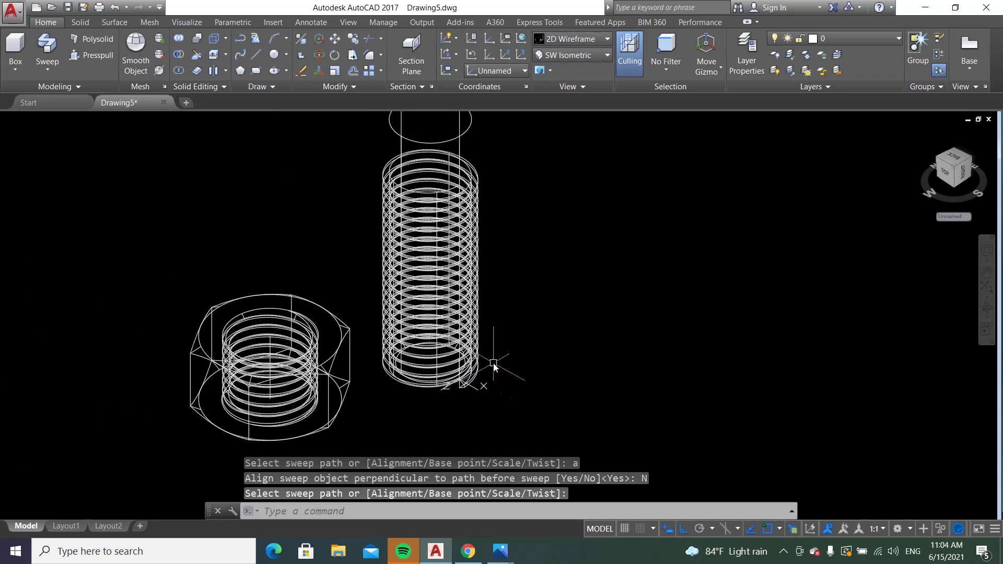
{"action": "left_click", "coordinate": [554, 40]}
{"action": "left_click", "coordinate": [611, 68]}
{"action": "scroll", "coordinate": [496, 254], "scroll_direction": "down", "scroll_amount": 1}
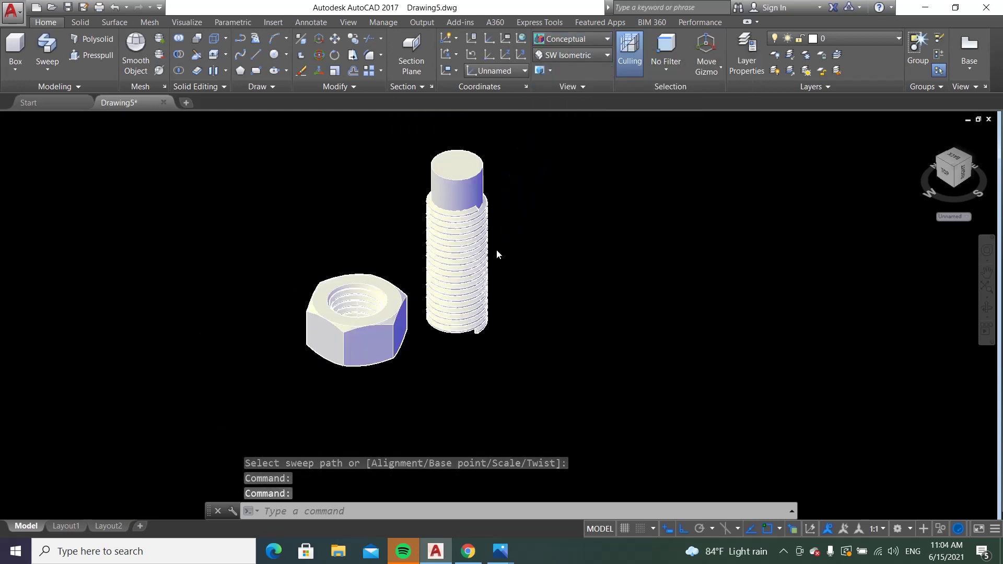
{"action": "scroll", "coordinate": [501, 206], "scroll_direction": "up", "scroll_amount": 1}
{"action": "scroll", "coordinate": [491, 245], "scroll_direction": "up", "scroll_amount": 1}
{"action": "scroll", "coordinate": [473, 275], "scroll_direction": "up", "scroll_amount": 1}
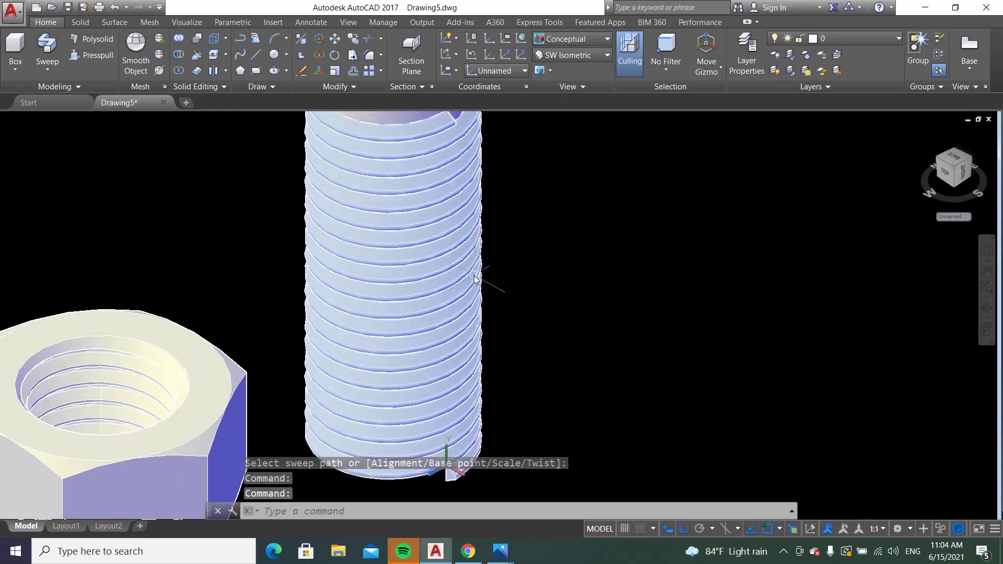
{"action": "scroll", "coordinate": [473, 279], "scroll_direction": "down", "scroll_amount": 5}
{"action": "scroll", "coordinate": [441, 307], "scroll_direction": "up", "scroll_amount": 2}
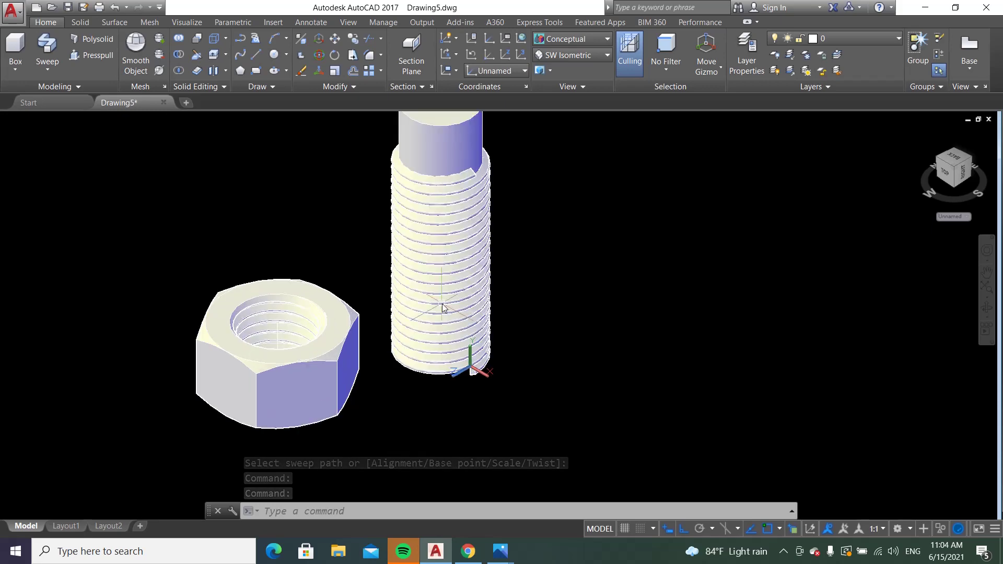
{"action": "scroll", "coordinate": [478, 378], "scroll_direction": "up", "scroll_amount": 2}
{"action": "scroll", "coordinate": [453, 368], "scroll_direction": "up", "scroll_amount": 2}
{"action": "scroll", "coordinate": [457, 350], "scroll_direction": "up", "scroll_amount": 1}
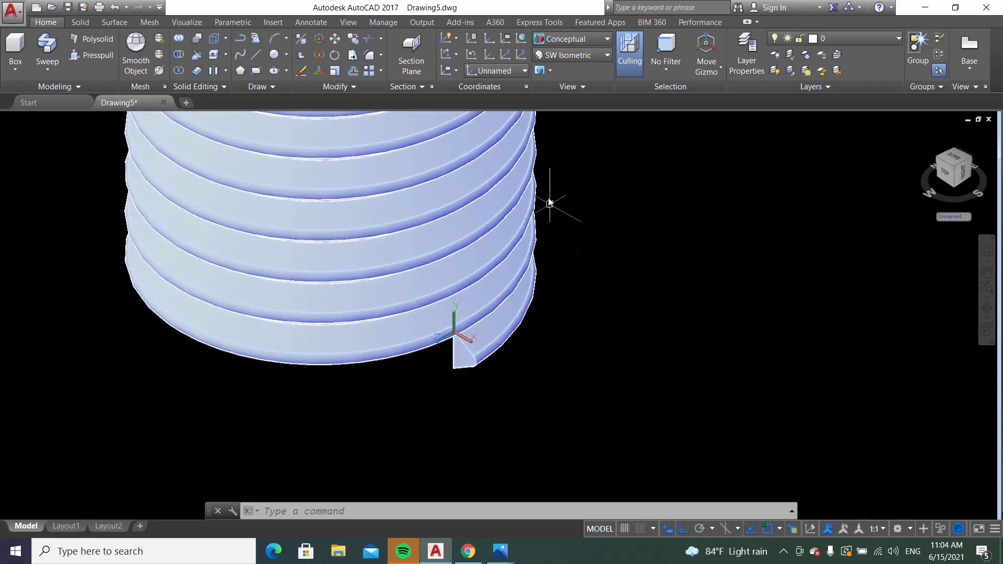
{"action": "left_click", "coordinate": [572, 39]}
{"action": "left_click", "coordinate": [567, 58]}
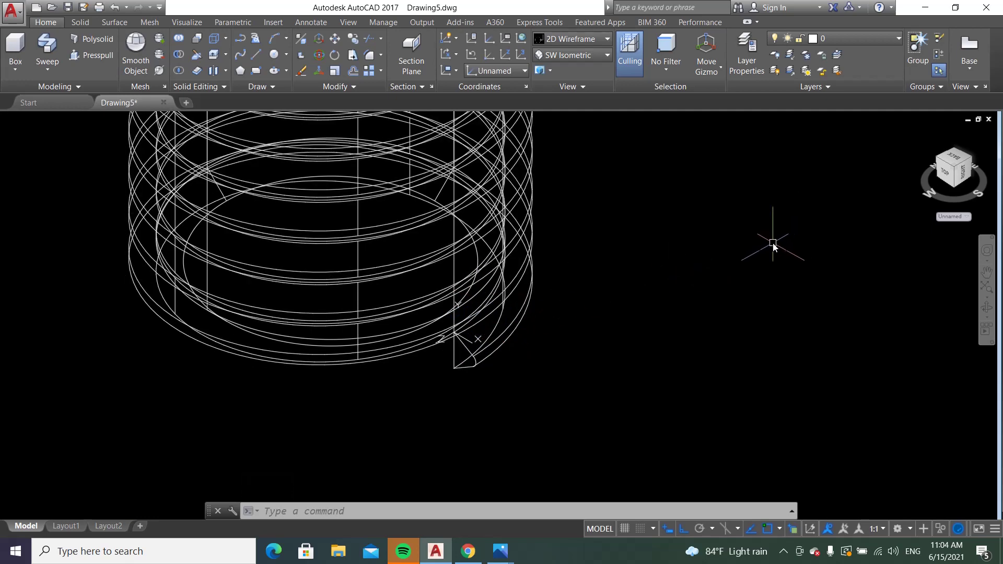
{"action": "left_click", "coordinate": [600, 42]}
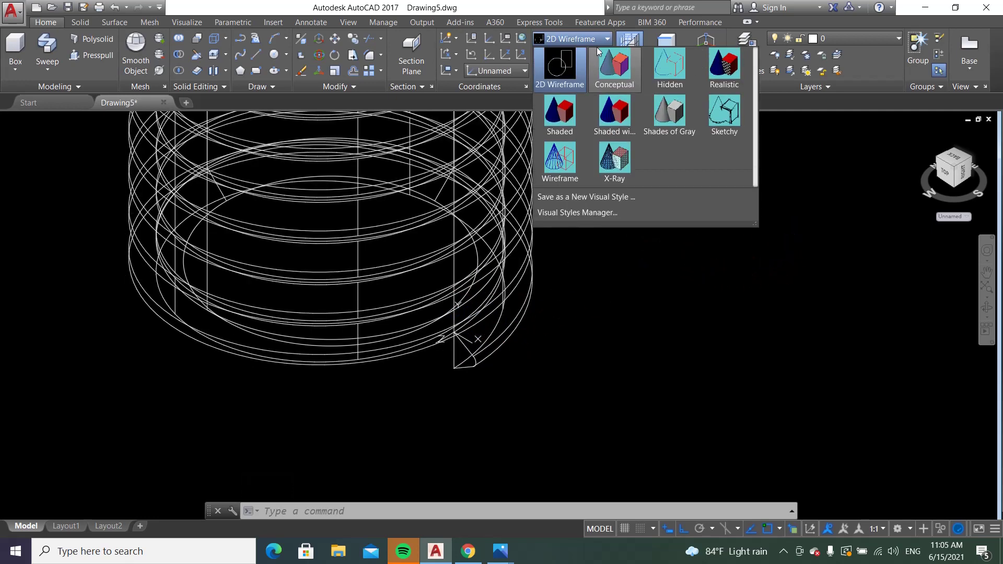
{"action": "left_click", "coordinate": [614, 66]}
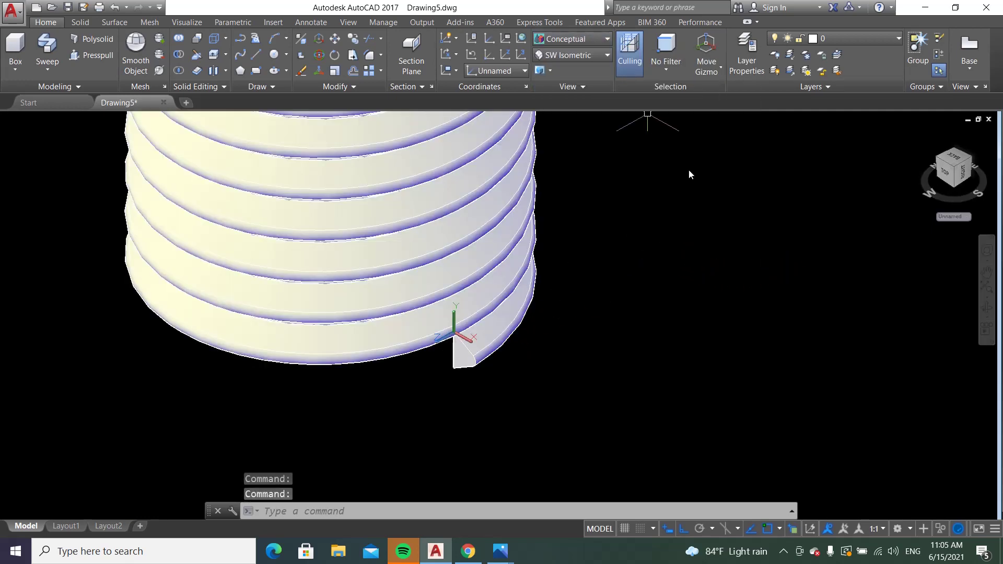
{"action": "left_click", "coordinate": [987, 309]}
{"action": "mouse_move", "coordinate": [478, 324]}
{"action": "left_mouse_down"}
{"action": "mouse_move", "coordinate": [476, 223]}
{"action": "mouse_move", "coordinate": [498, 240]}
{"action": "mouse_move", "coordinate": [506, 226]}
{"action": "mouse_move", "coordinate": [399, 319]}
{"action": "mouse_move", "coordinate": [414, 325]}
{"action": "left_mouse_up"}
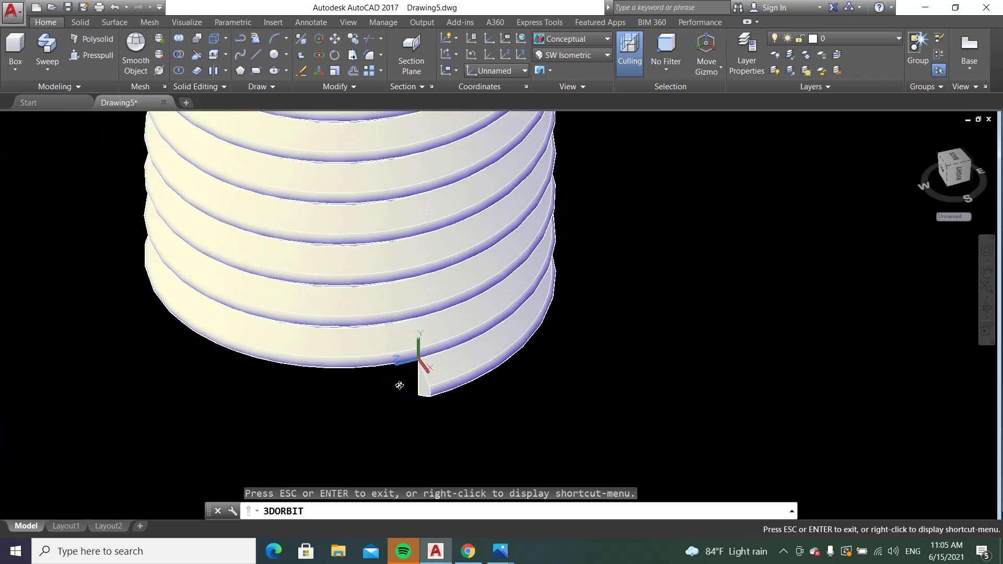
{"action": "scroll", "coordinate": [400, 385], "scroll_direction": "down", "scroll_amount": 2}
{"action": "scroll", "coordinate": [399, 386], "scroll_direction": "down", "scroll_amount": 2}
{"action": "scroll", "coordinate": [399, 386], "scroll_direction": "down", "scroll_amount": 2}
{"action": "scroll", "coordinate": [442, 241], "scroll_direction": "down", "scroll_amount": 2}
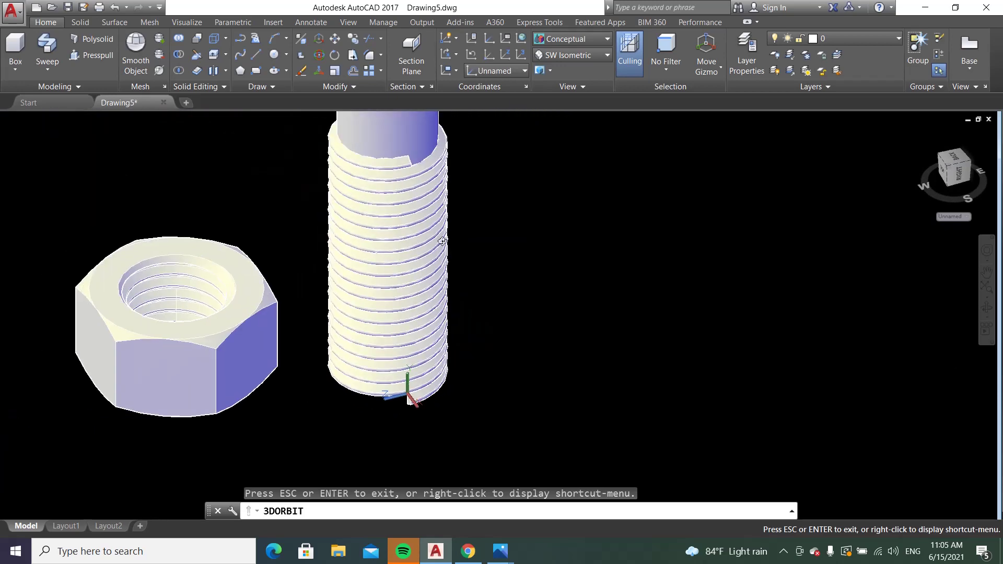
{"action": "scroll", "coordinate": [442, 241], "scroll_direction": "up", "scroll_amount": 2}
{"action": "scroll", "coordinate": [413, 156], "scroll_direction": "up", "scroll_amount": 2}
{"action": "scroll", "coordinate": [406, 144], "scroll_direction": "up", "scroll_amount": 2}
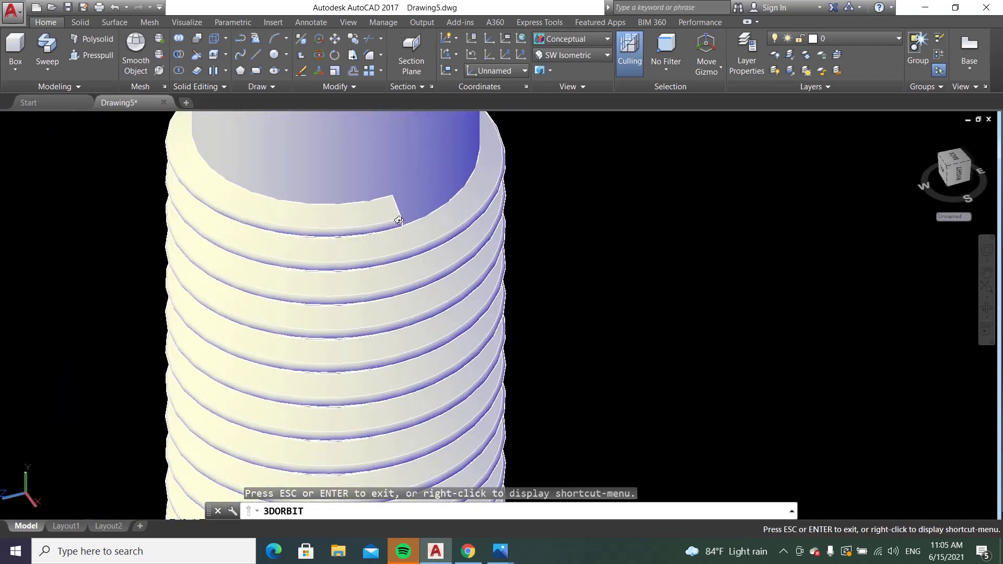
{"action": "left_click_drag", "start_coordinate": [413, 231], "coordinate": [326, 230]}
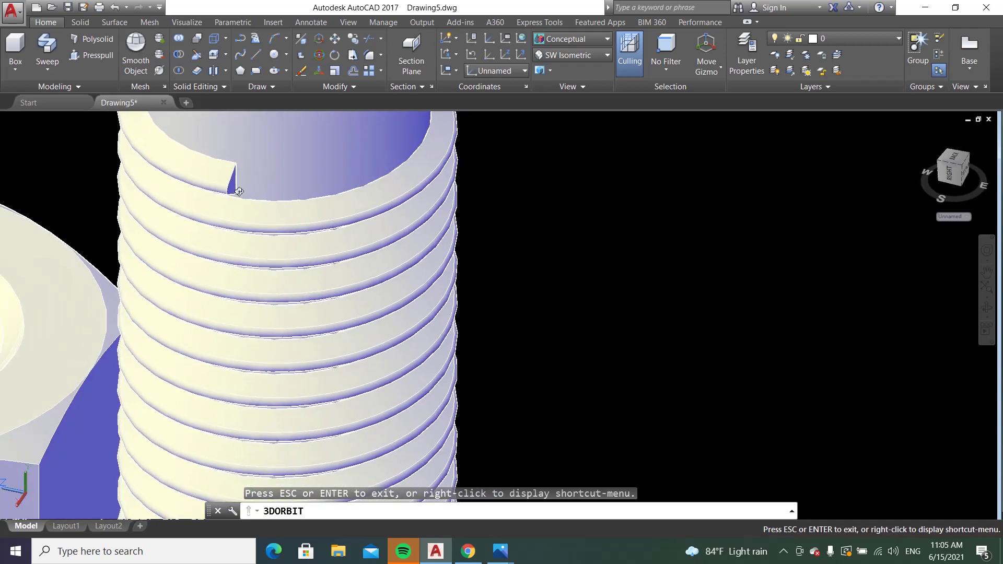
{"action": "mouse_move", "coordinate": [228, 174]}
{"action": "left_mouse_down"}
{"action": "mouse_move", "coordinate": [241, 197]}
{"action": "mouse_move", "coordinate": [327, 195]}
{"action": "mouse_move", "coordinate": [296, 190]}
{"action": "mouse_move", "coordinate": [324, 181]}
{"action": "mouse_move", "coordinate": [331, 163]}
{"action": "mouse_move", "coordinate": [329, 174]}
{"action": "mouse_move", "coordinate": [413, 145]}
{"action": "left_mouse_up"}
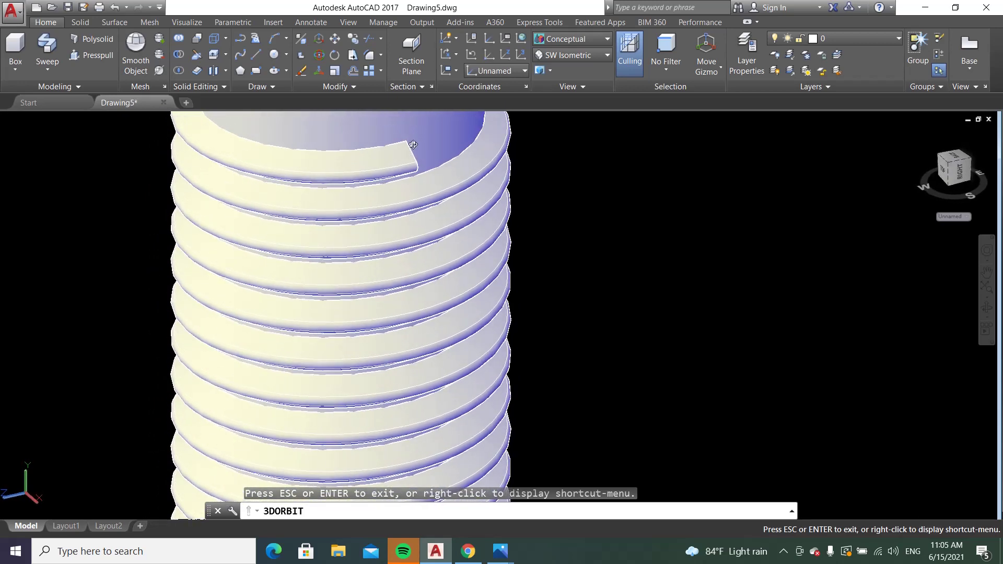
{"action": "left_click", "coordinate": [576, 55]}
{"action": "left_click", "coordinate": [560, 147]}
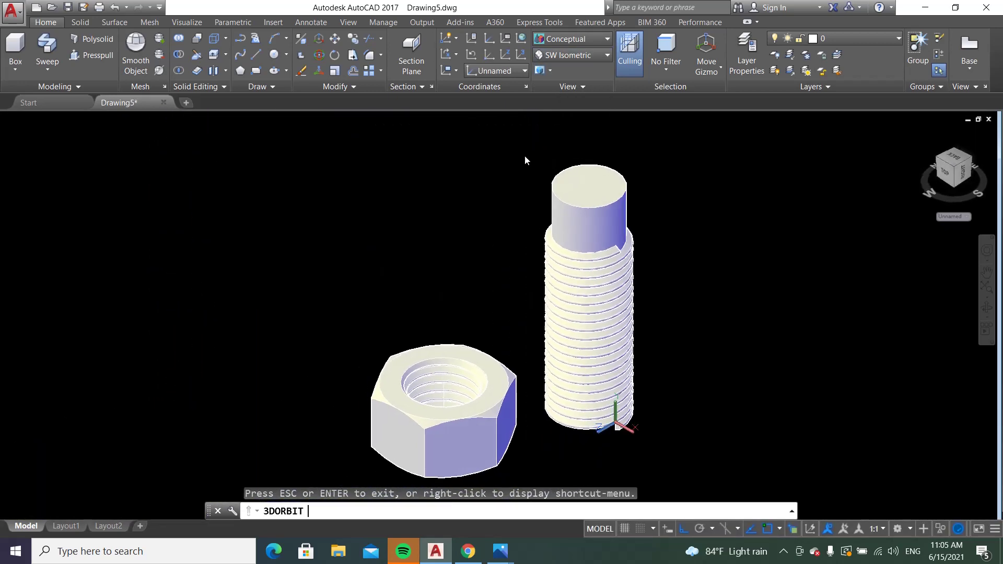
{"action": "scroll", "coordinate": [668, 448], "scroll_direction": "up", "scroll_amount": 3}
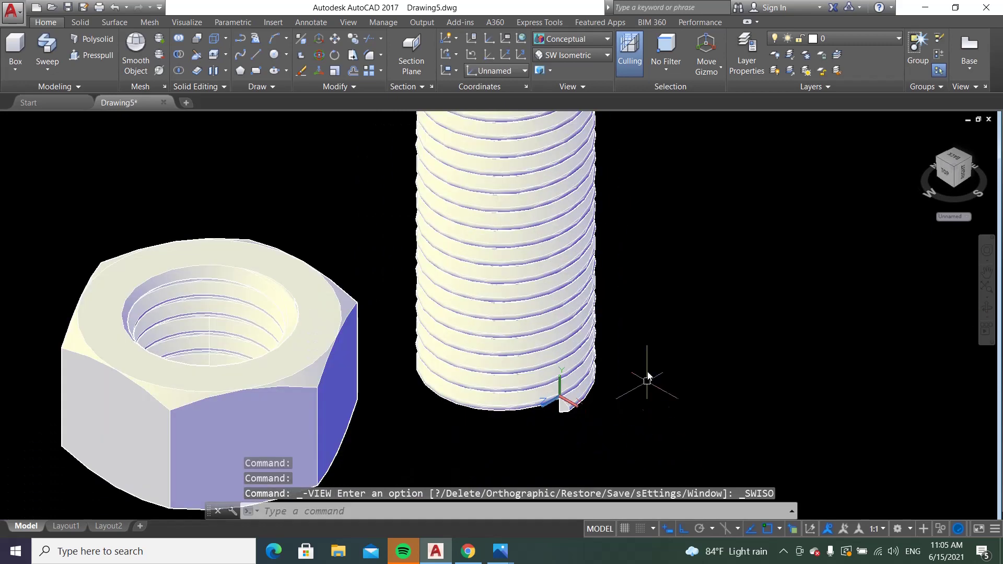
{"action": "left_click", "coordinate": [606, 39]}
{"action": "left_click", "coordinate": [555, 62]}
Slice the threaded coil along a ZX-parallel plane, keeping both halves
{"action": "scroll", "coordinate": [200, 261], "scroll_direction": "down", "scroll_amount": 2}
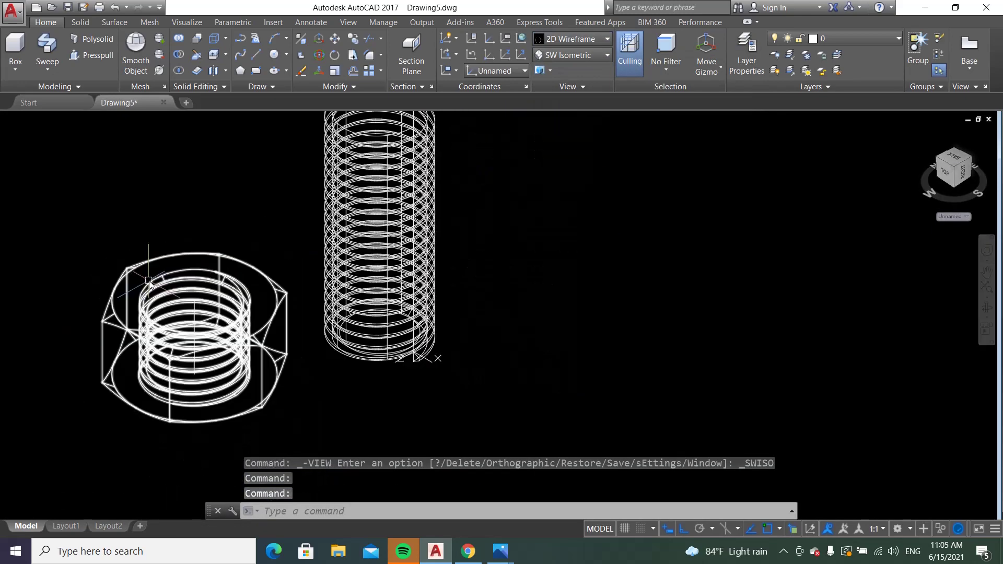
{"action": "left_click", "coordinate": [197, 56]}
{"action": "scroll", "coordinate": [319, 306], "scroll_direction": "up", "scroll_amount": 4}
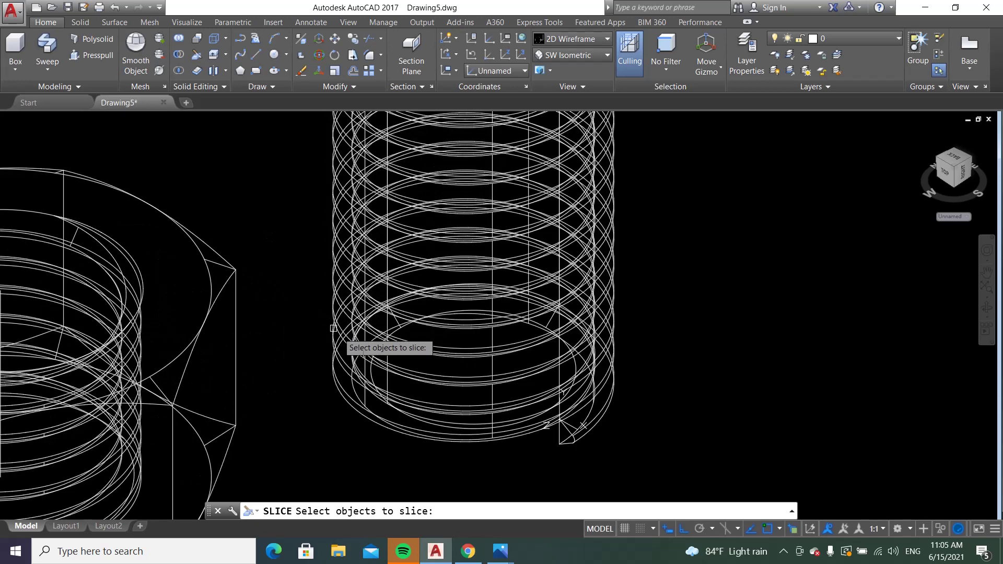
{"action": "left_click", "coordinate": [572, 444]}
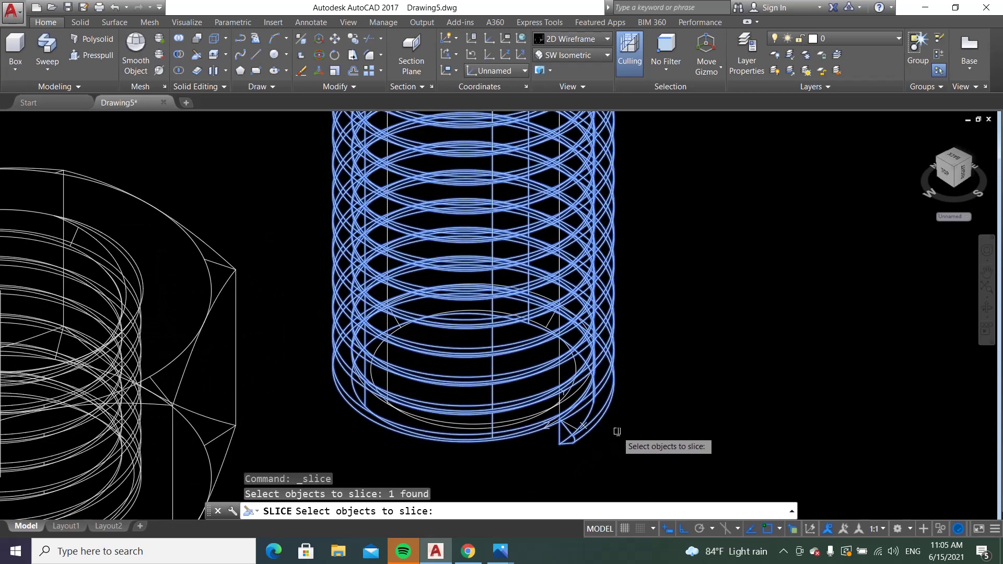
{"action": "key", "text": "Return"}
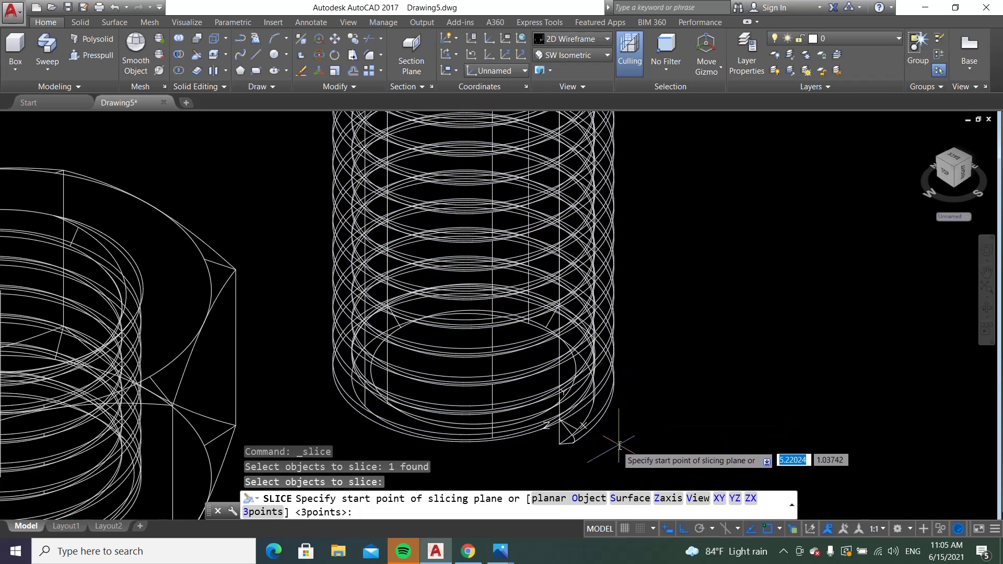
{"action": "scroll", "coordinate": [601, 459], "scroll_direction": "up", "scroll_amount": 2}
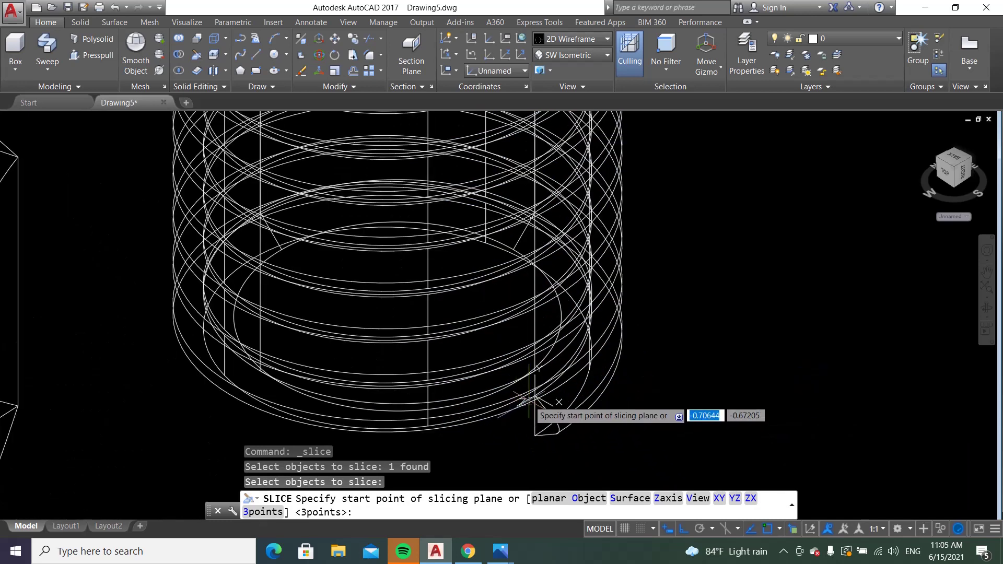
{"action": "left_click", "coordinate": [595, 39]}
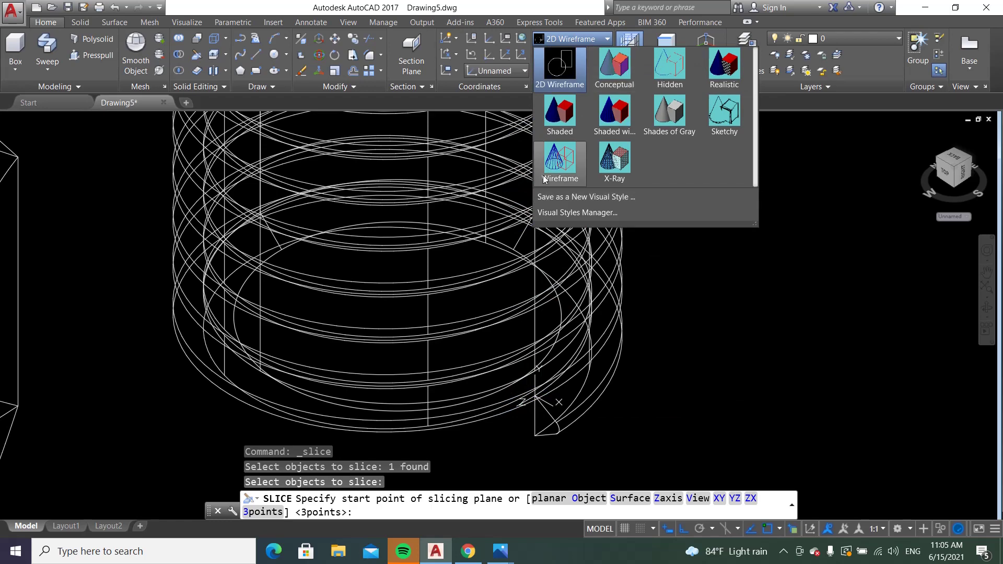
{"action": "left_click", "coordinate": [564, 73]}
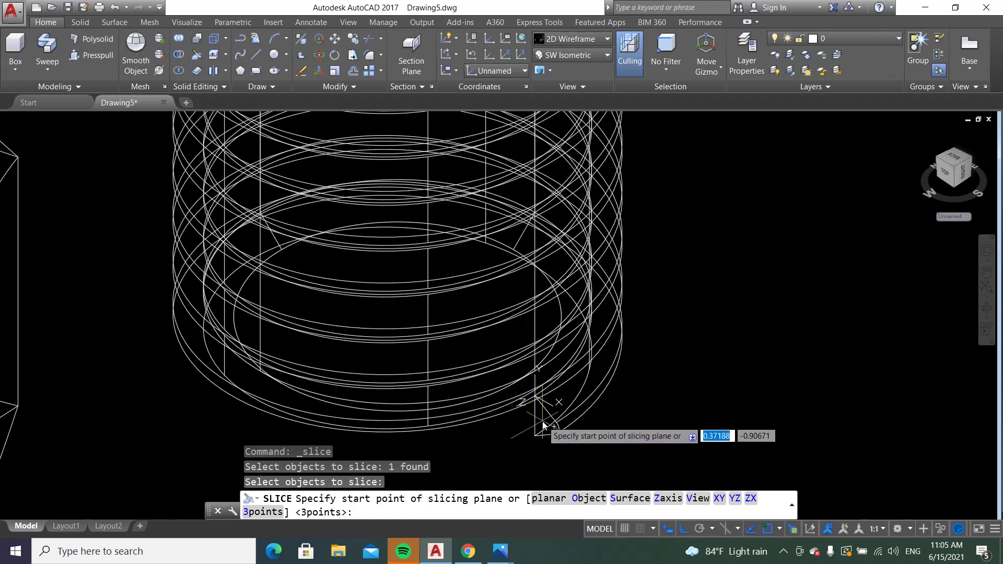
{"action": "left_click", "coordinate": [751, 499]}
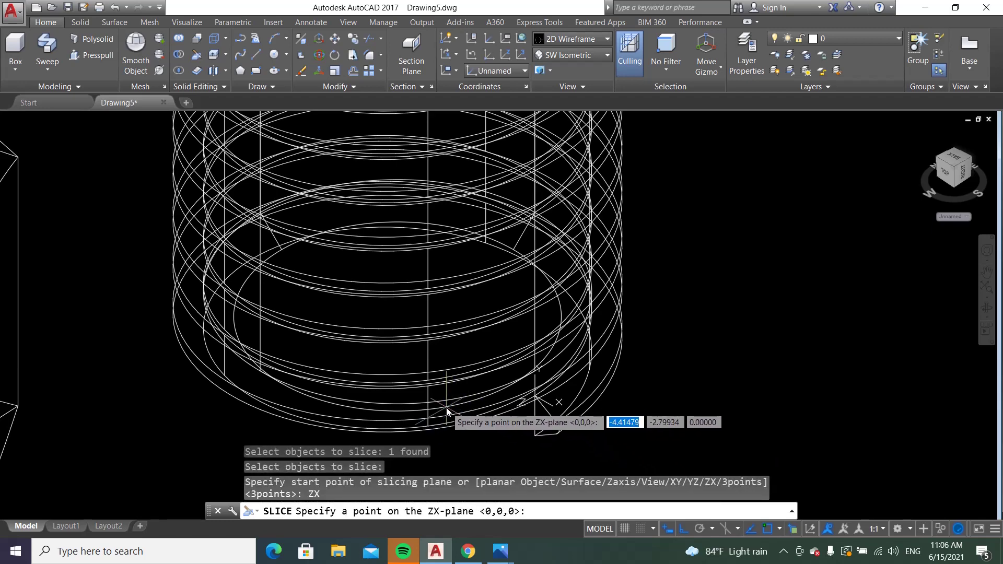
{"action": "scroll", "coordinate": [441, 321], "scroll_direction": "up", "scroll_amount": 2}
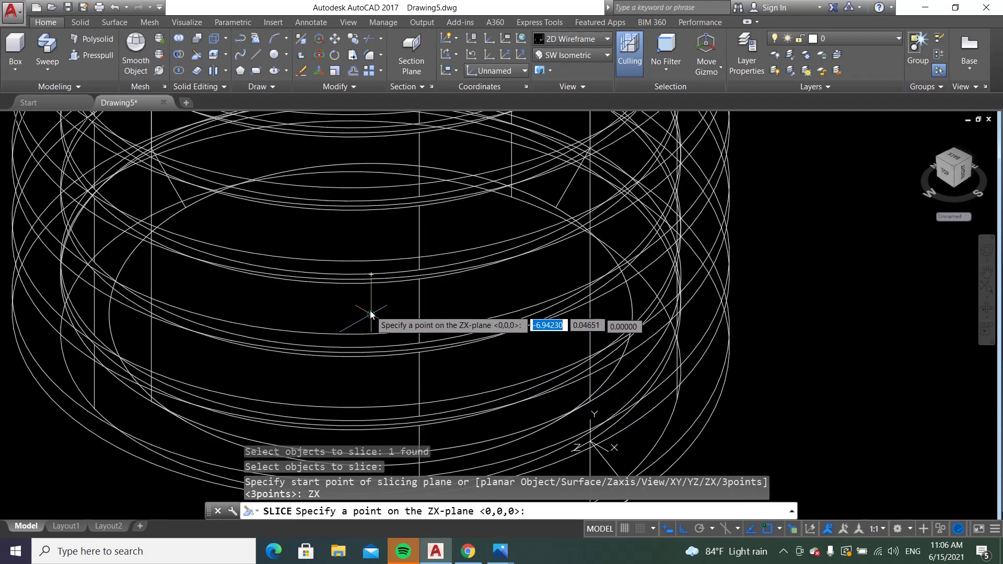
{"action": "left_click", "coordinate": [374, 272]}
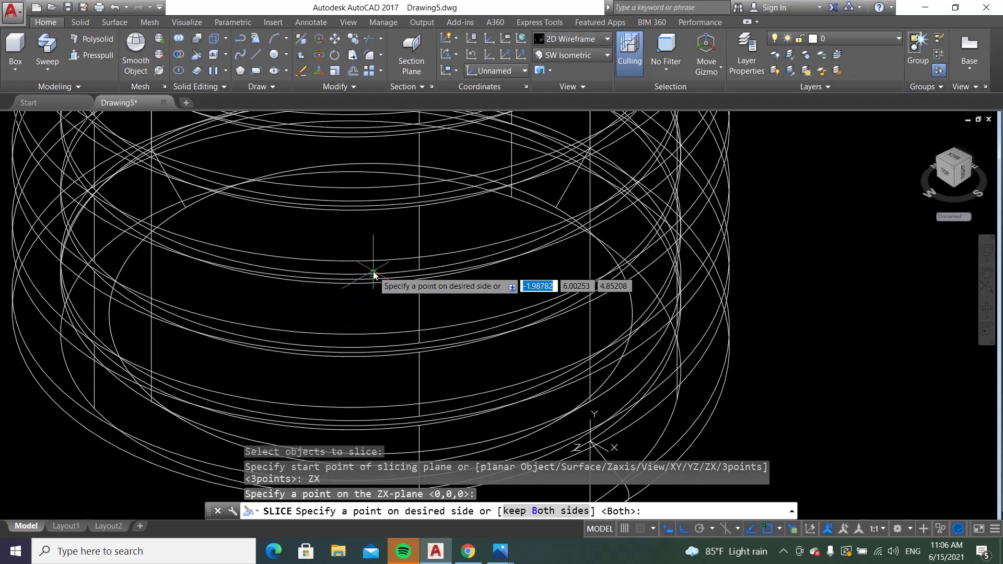
{"action": "scroll", "coordinate": [377, 263], "scroll_direction": "down", "scroll_amount": 3}
{"action": "type", "text": "b"}
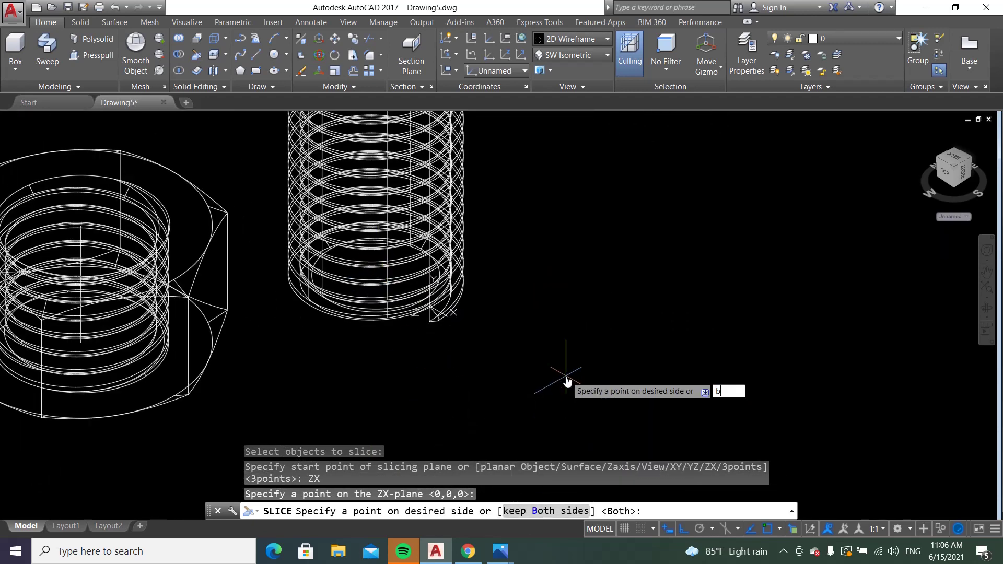
{"action": "key", "text": "Return"}
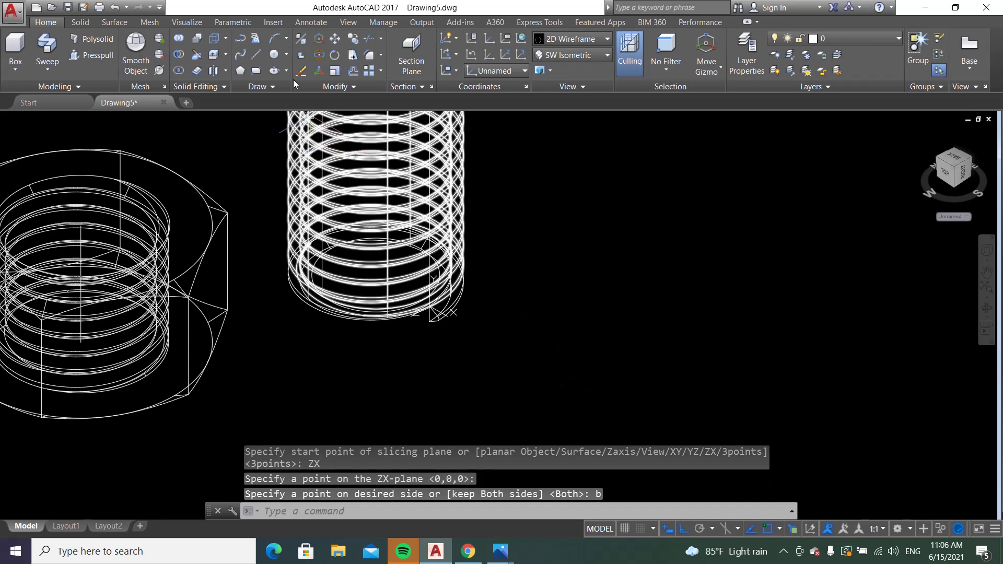
Move the lower cut-off ring aside and switch to Conceptual visual style
{"action": "left_click", "coordinate": [332, 54]}
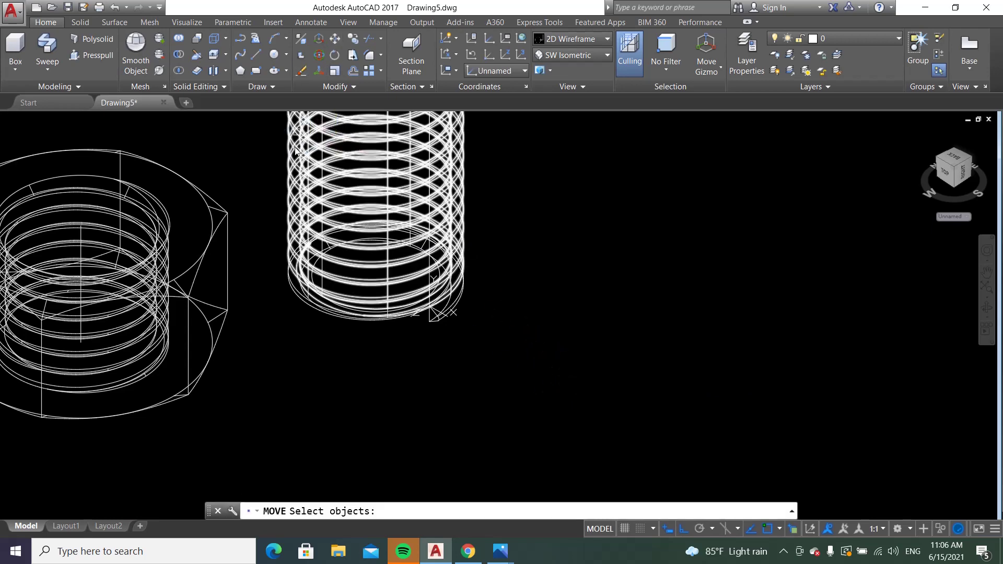
{"action": "left_click", "coordinate": [433, 321]}
{"action": "key", "text": "Return"}
{"action": "left_click", "coordinate": [434, 322]}
{"action": "left_click", "coordinate": [654, 449]}
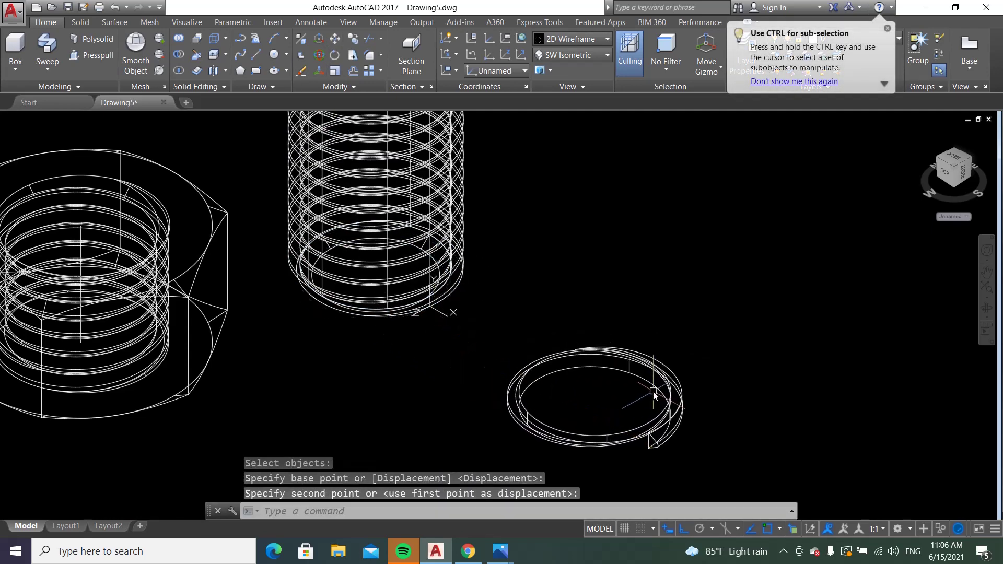
{"action": "scroll", "coordinate": [561, 360], "scroll_direction": "down", "scroll_amount": 5}
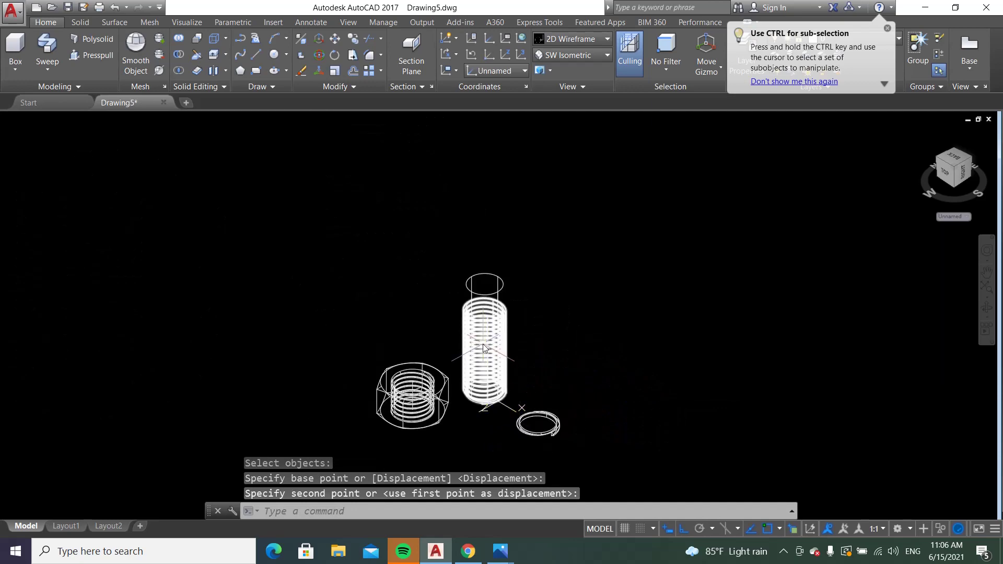
{"action": "scroll", "coordinate": [502, 334], "scroll_direction": "up", "scroll_amount": 5}
{"action": "scroll", "coordinate": [521, 322], "scroll_direction": "up", "scroll_amount": 6}
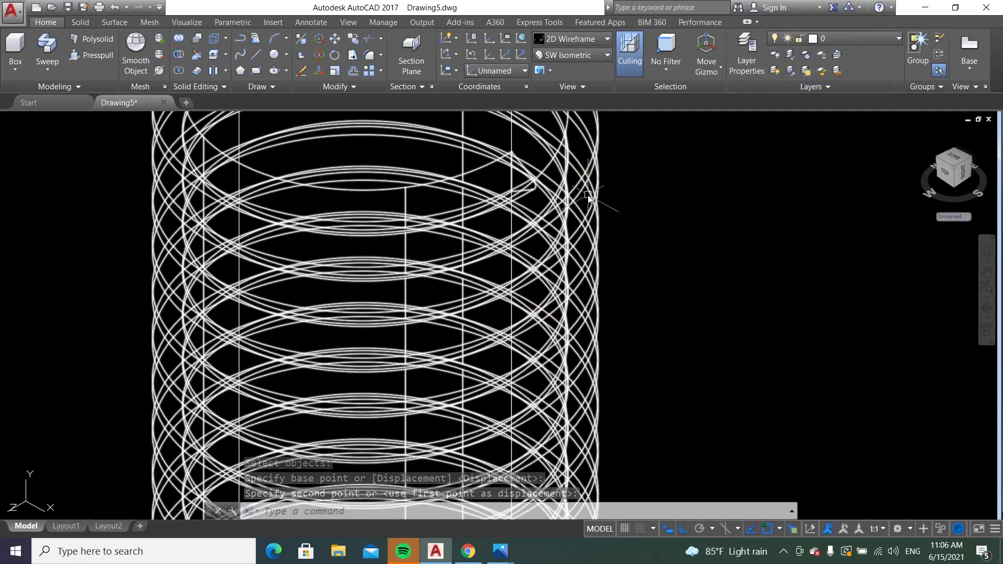
{"action": "scroll", "coordinate": [418, 203], "scroll_direction": "down", "scroll_amount": 2}
{"action": "scroll", "coordinate": [515, 155], "scroll_direction": "up", "scroll_amount": 2}
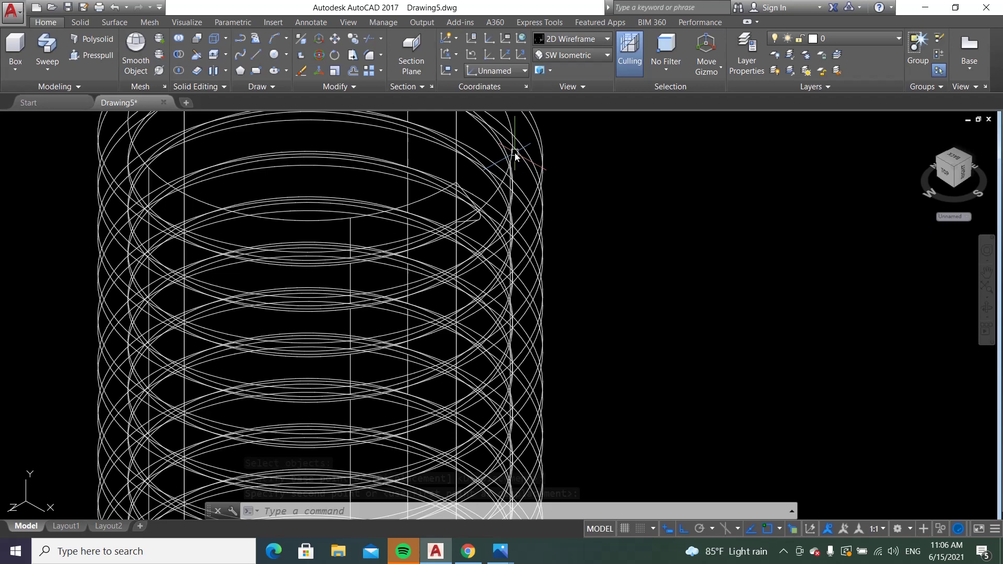
{"action": "left_click", "coordinate": [563, 42]}
{"action": "left_click", "coordinate": [613, 65]}
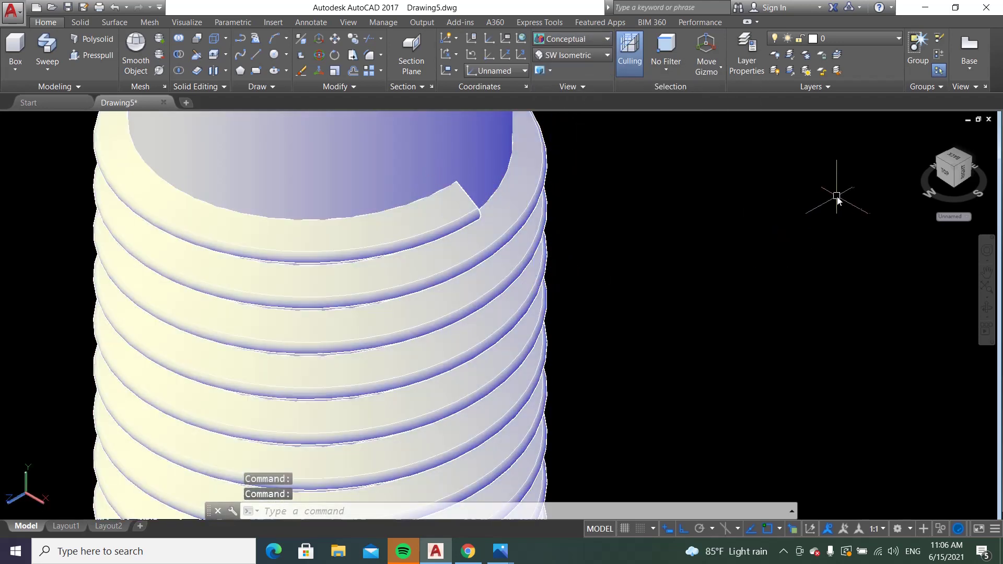
Switch the view to SE Isometric and zoom in on the thread
{"action": "scroll", "coordinate": [452, 181], "scroll_direction": "down", "scroll_amount": 2}
{"action": "scroll", "coordinate": [377, 177], "scroll_direction": "down", "scroll_amount": 2}
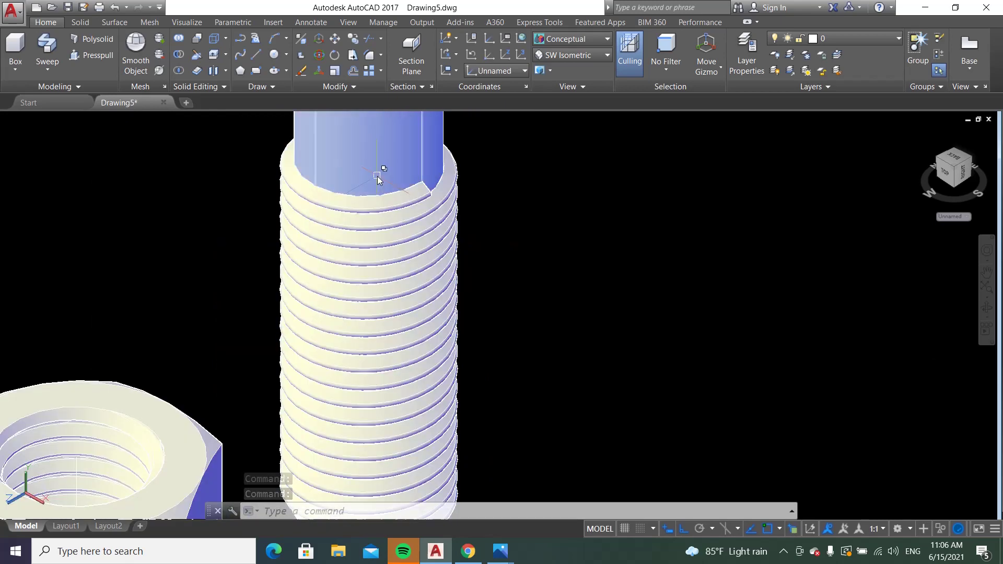
{"action": "scroll", "coordinate": [377, 177], "scroll_direction": "down", "scroll_amount": 2}
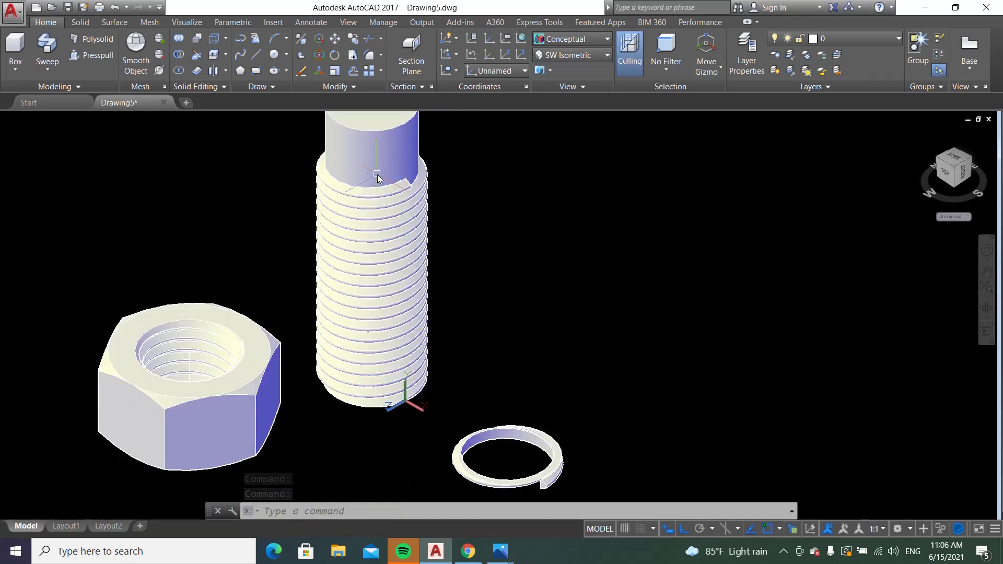
{"action": "left_click", "coordinate": [600, 55]}
{"action": "left_click", "coordinate": [572, 161]}
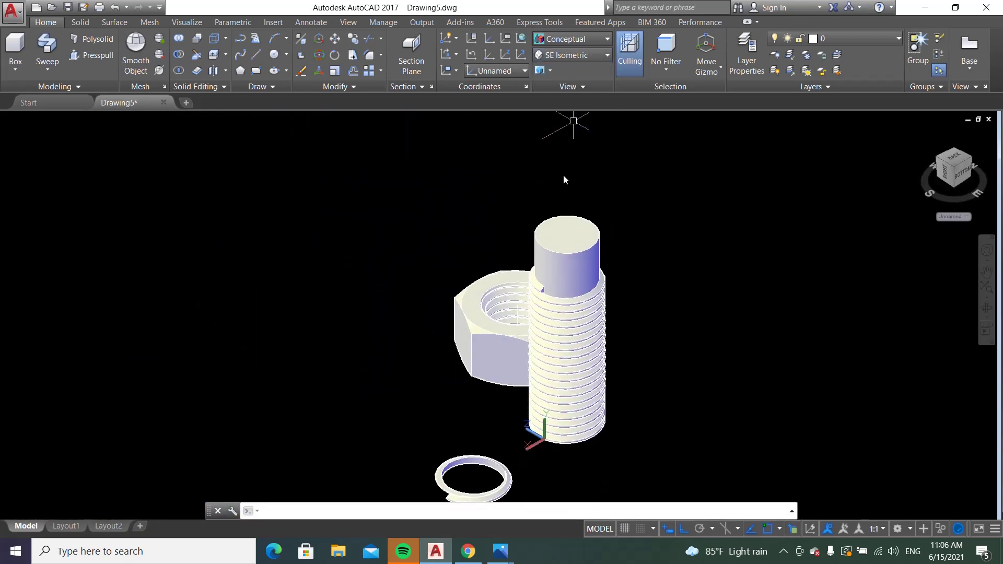
{"action": "scroll", "coordinate": [516, 326], "scroll_direction": "down", "scroll_amount": 1}
{"action": "scroll", "coordinate": [421, 264], "scroll_direction": "up", "scroll_amount": 1}
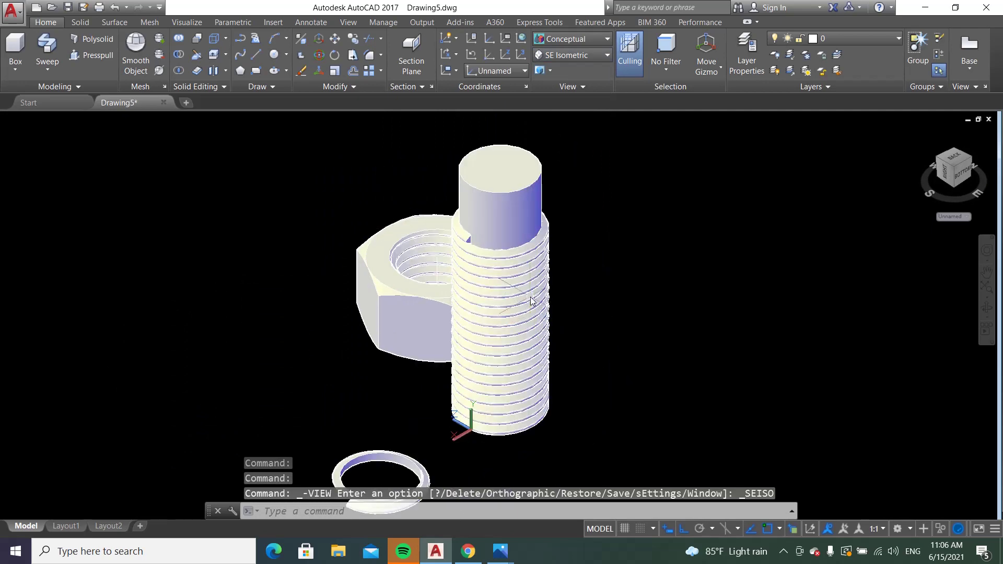
{"action": "scroll", "coordinate": [448, 246], "scroll_direction": "up", "scroll_amount": 1}
{"action": "scroll", "coordinate": [416, 208], "scroll_direction": "up", "scroll_amount": 1}
{"action": "scroll", "coordinate": [416, 207], "scroll_direction": "up", "scroll_amount": 2}
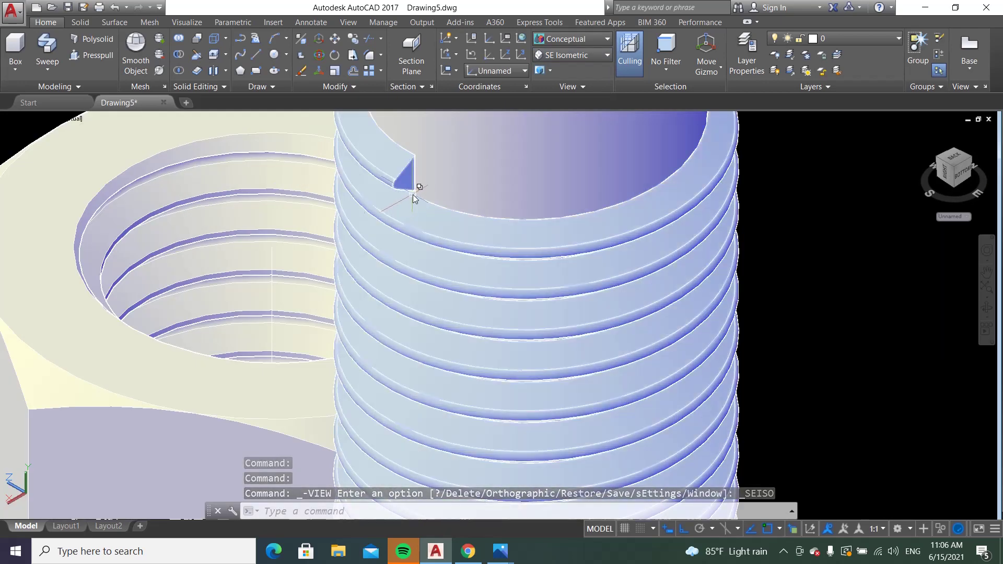
{"action": "scroll", "coordinate": [365, 197], "scroll_direction": "down", "scroll_amount": 3}
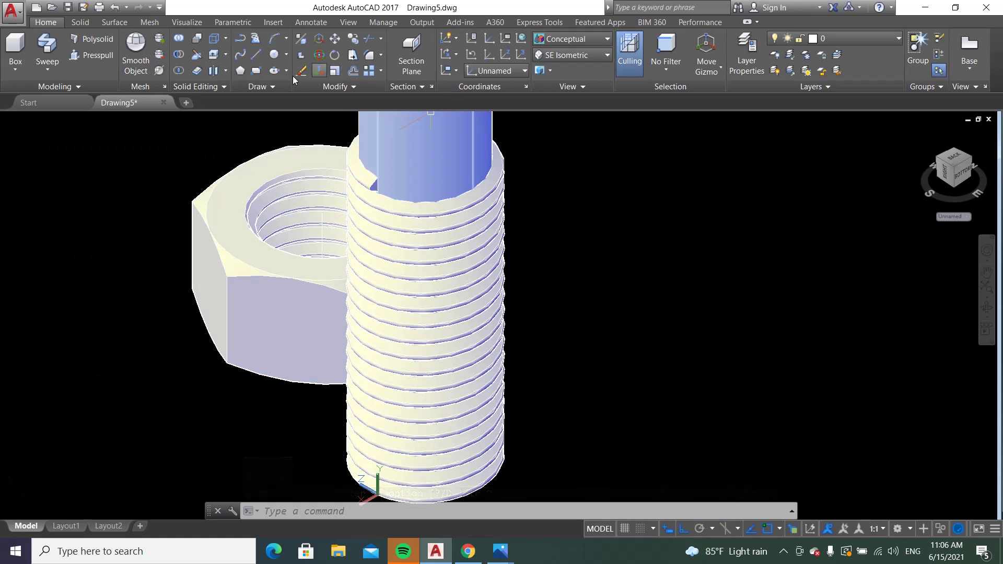
Slice the thread coil on a ZX plane through its top endpoint, keeping both sides
{"action": "left_click", "coordinate": [198, 54]}
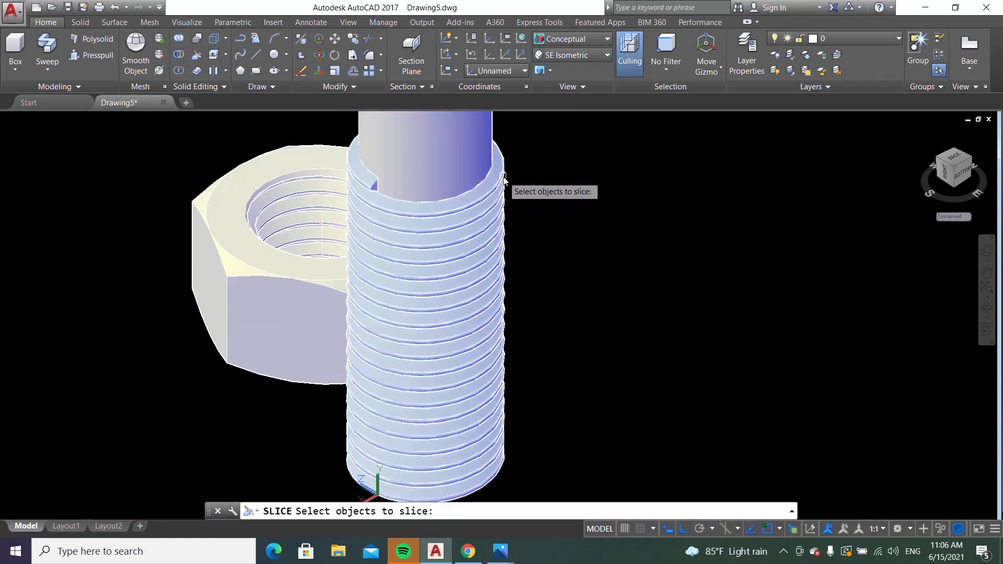
{"action": "left_click", "coordinate": [503, 206]}
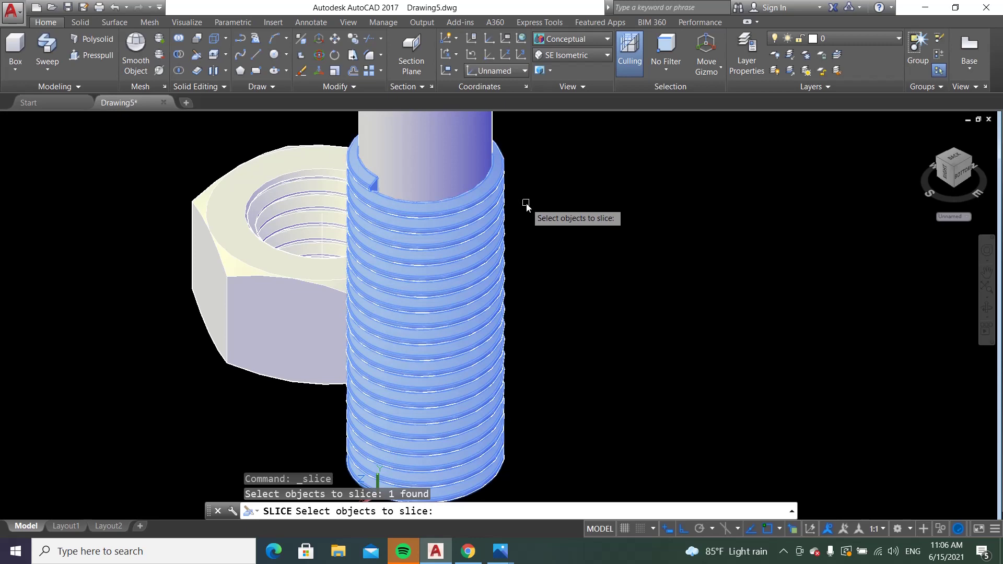
{"action": "key", "text": "Return"}
{"action": "scroll", "coordinate": [564, 209], "scroll_direction": "down", "scroll_amount": 2}
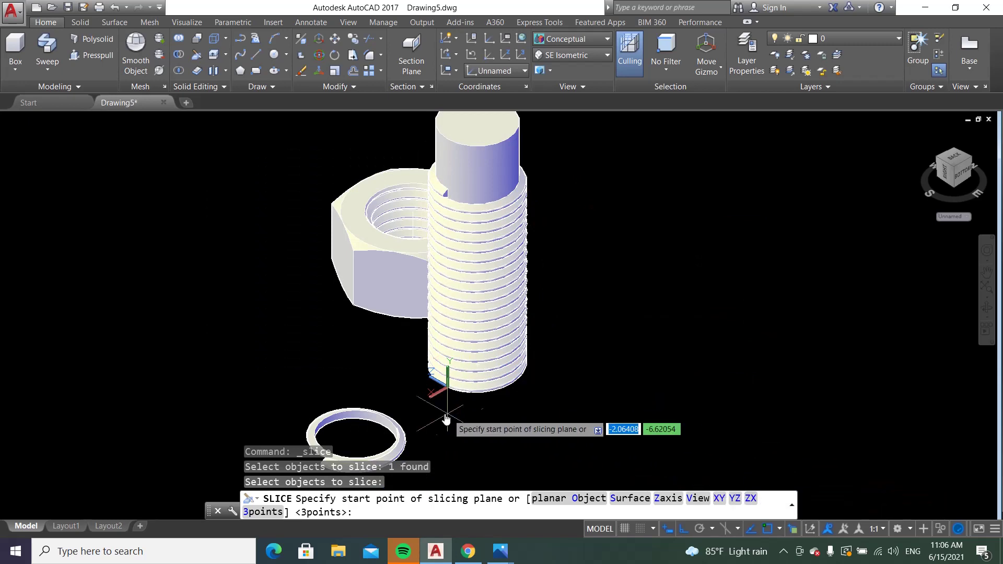
{"action": "left_click", "coordinate": [751, 499]}
{"action": "scroll", "coordinate": [546, 192], "scroll_direction": "up", "scroll_amount": 2}
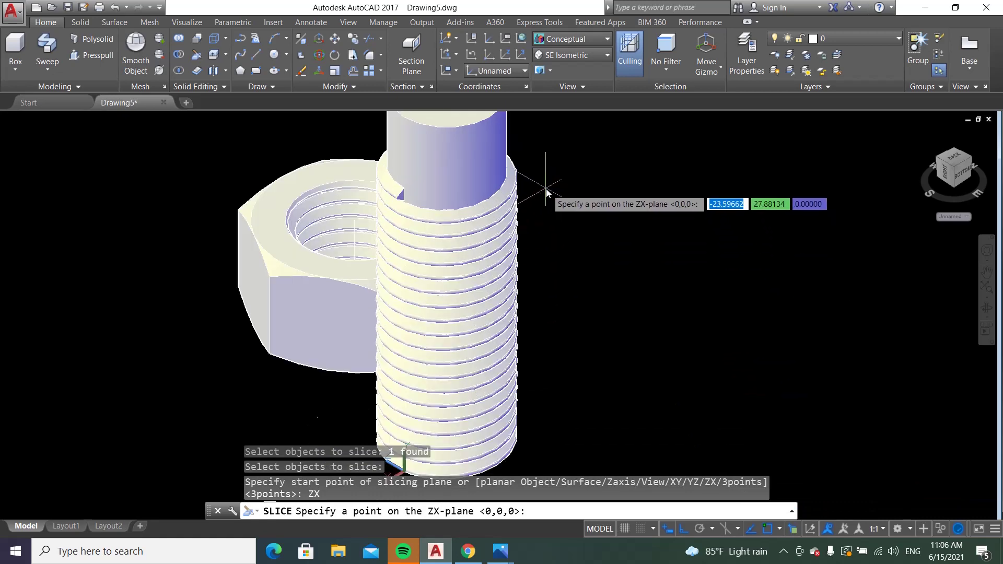
{"action": "scroll", "coordinate": [374, 201], "scroll_direction": "up", "scroll_amount": 1}
{"action": "scroll", "coordinate": [362, 203], "scroll_direction": "up", "scroll_amount": 2}
{"action": "scroll", "coordinate": [298, 219], "scroll_direction": "up", "scroll_amount": 2}
{"action": "scroll", "coordinate": [277, 213], "scroll_direction": "up", "scroll_amount": 2}
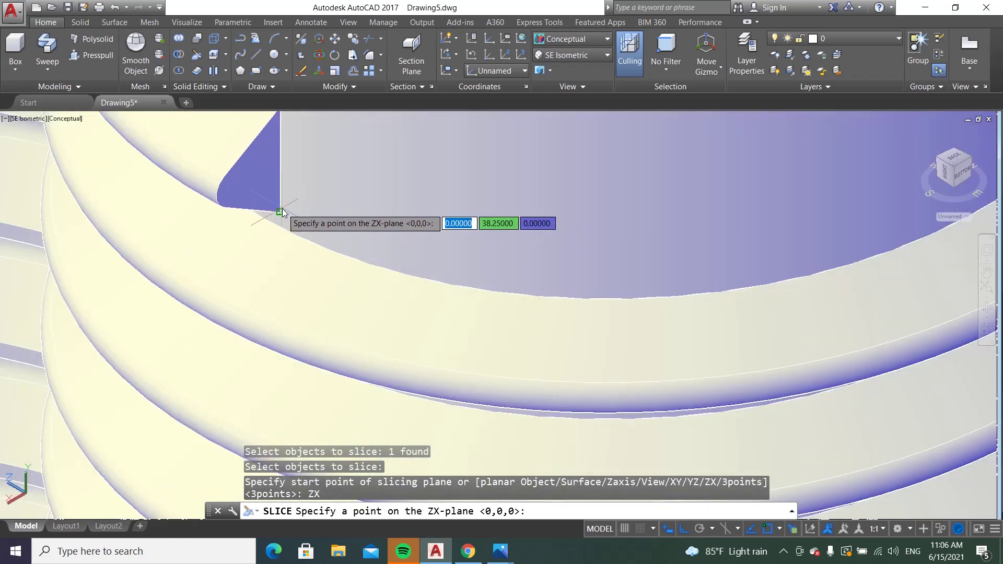
{"action": "left_click", "coordinate": [280, 212]}
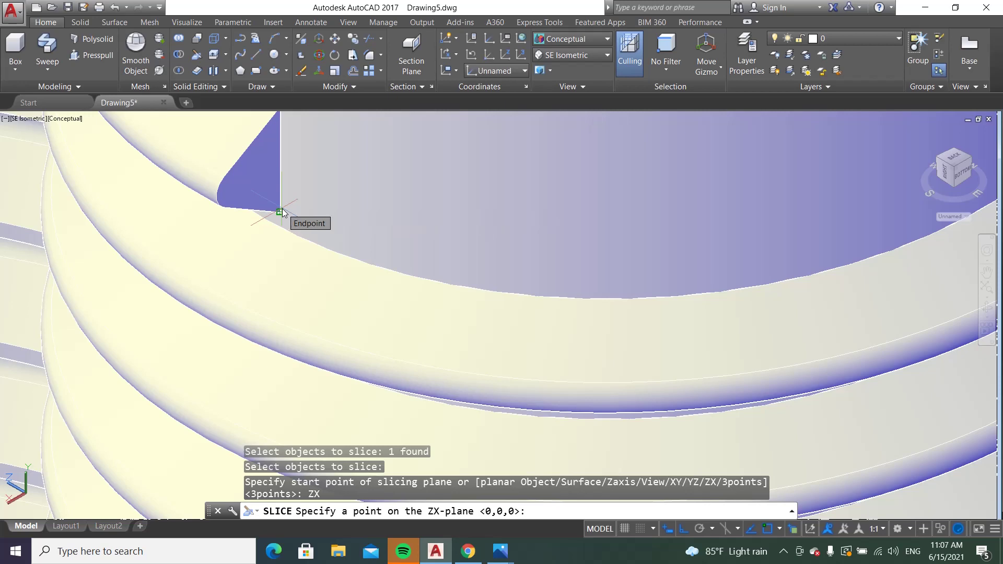
{"action": "left_click", "coordinate": [281, 212]}
{"action": "scroll", "coordinate": [290, 225], "scroll_direction": "down", "scroll_amount": 2}
{"action": "scroll", "coordinate": [293, 235], "scroll_direction": "down", "scroll_amount": 2}
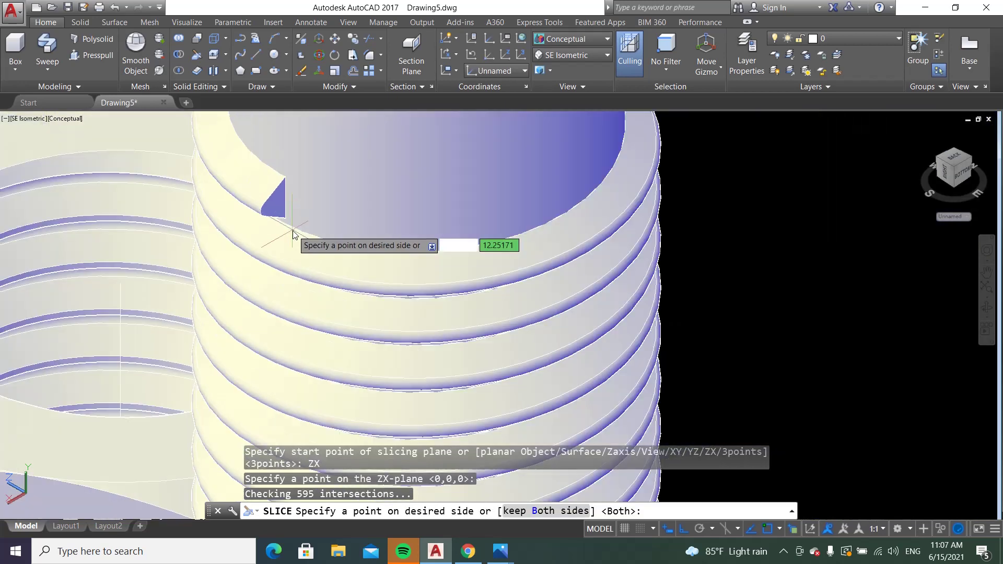
{"action": "left_click", "coordinate": [543, 511]}
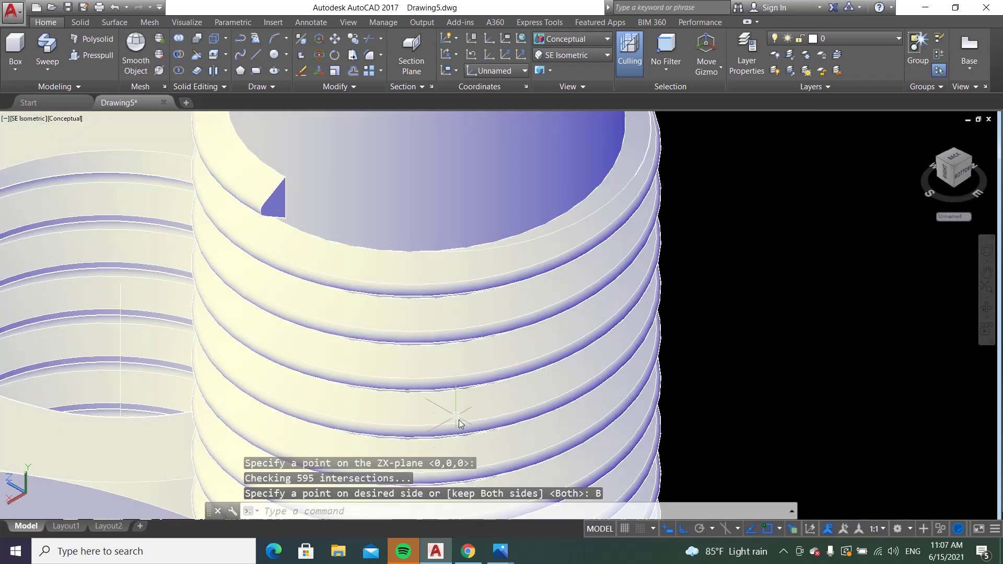
{"action": "scroll", "coordinate": [407, 402], "scroll_direction": "down", "scroll_amount": 4}
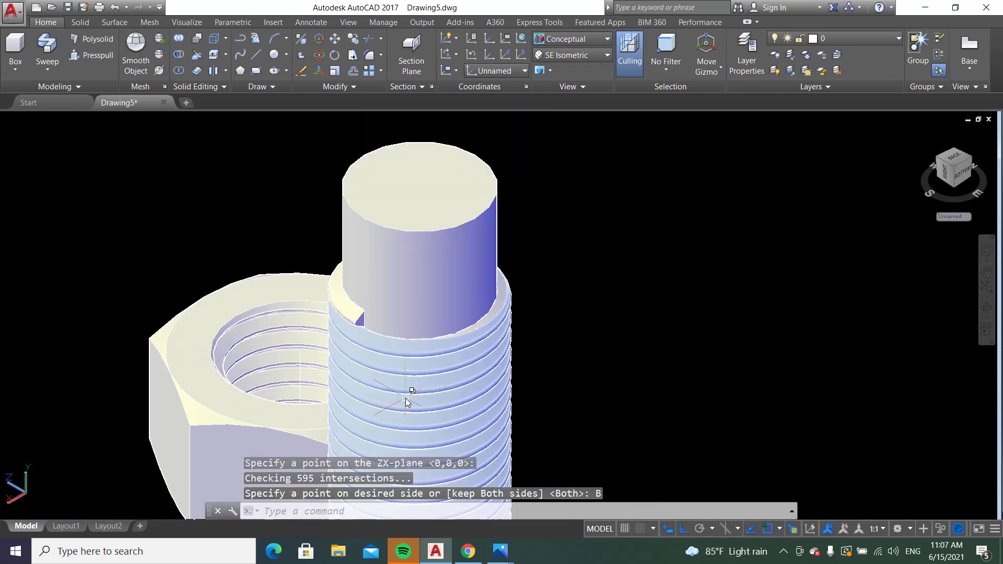
Move the cut-off thread-top ring aside, then erase both stray rings
{"action": "left_click", "coordinate": [334, 40]}
{"action": "left_click", "coordinate": [340, 281]}
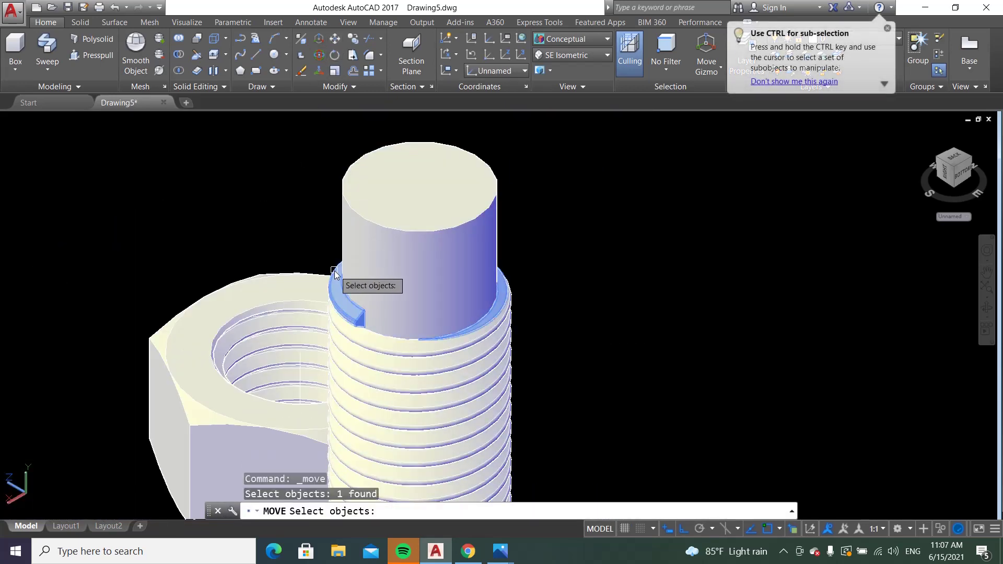
{"action": "key", "text": "Return"}
{"action": "left_click", "coordinate": [334, 271]}
{"action": "left_click", "coordinate": [662, 313]}
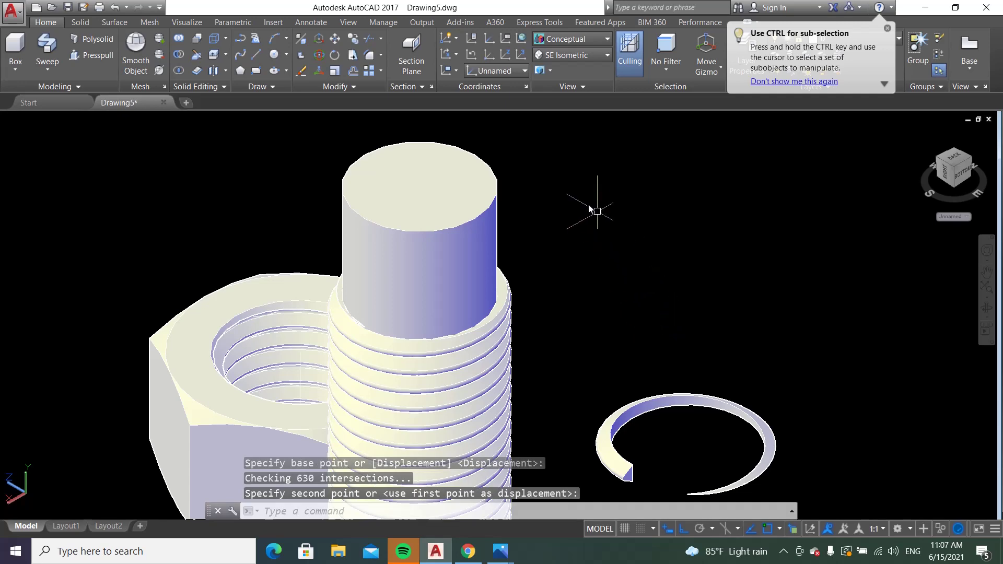
{"action": "scroll", "coordinate": [543, 163], "scroll_direction": "down", "scroll_amount": 3}
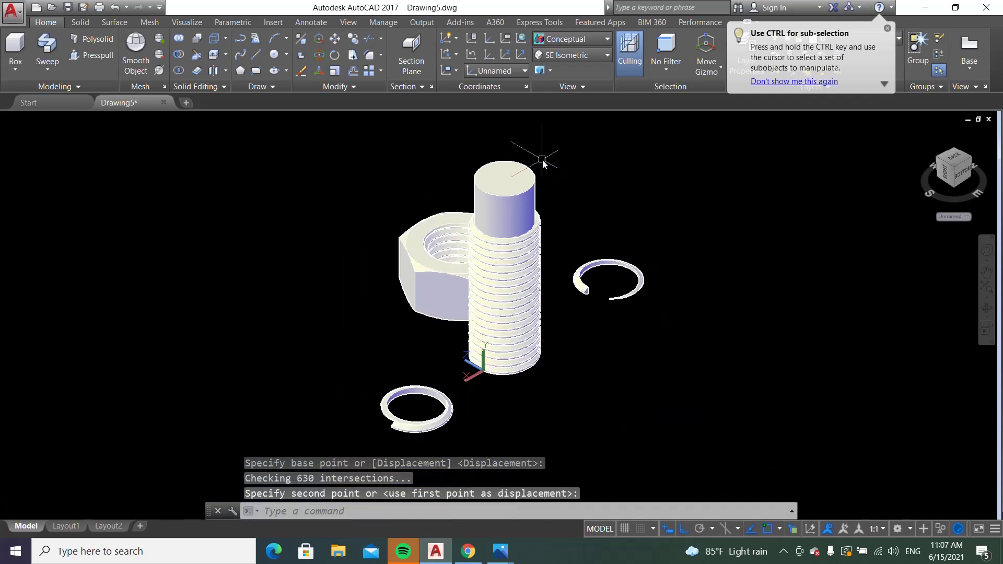
{"action": "left_click", "coordinate": [302, 71]}
{"action": "left_click", "coordinate": [590, 275]}
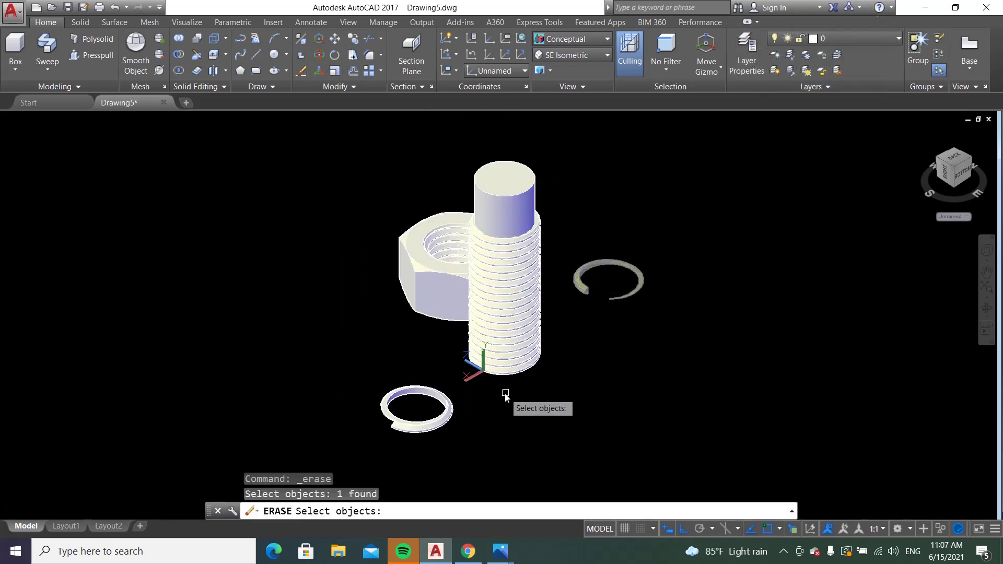
{"action": "left_click", "coordinate": [450, 409]}
{"action": "key", "text": "Return"}
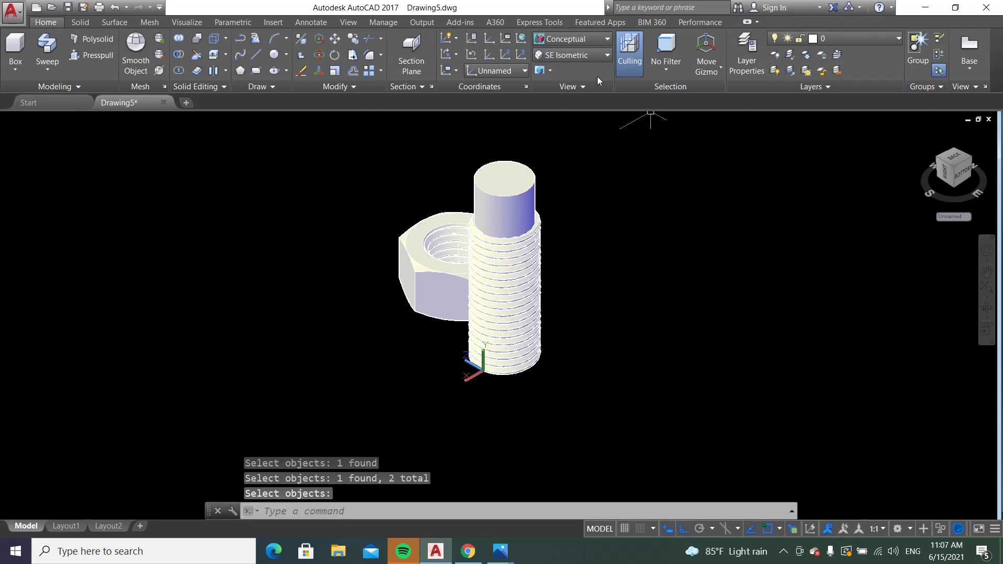
Switch to SW Isometric and union the plain top cylinder with the threaded shaft
{"action": "left_click", "coordinate": [583, 57]}
{"action": "left_click", "coordinate": [558, 149]}
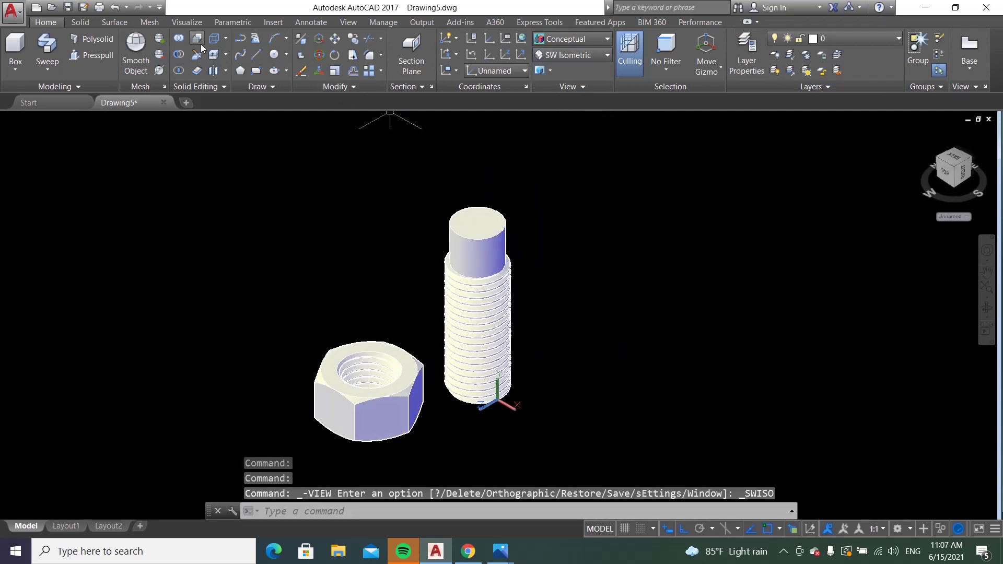
{"action": "left_click", "coordinate": [178, 39]}
{"action": "left_click", "coordinate": [476, 227]}
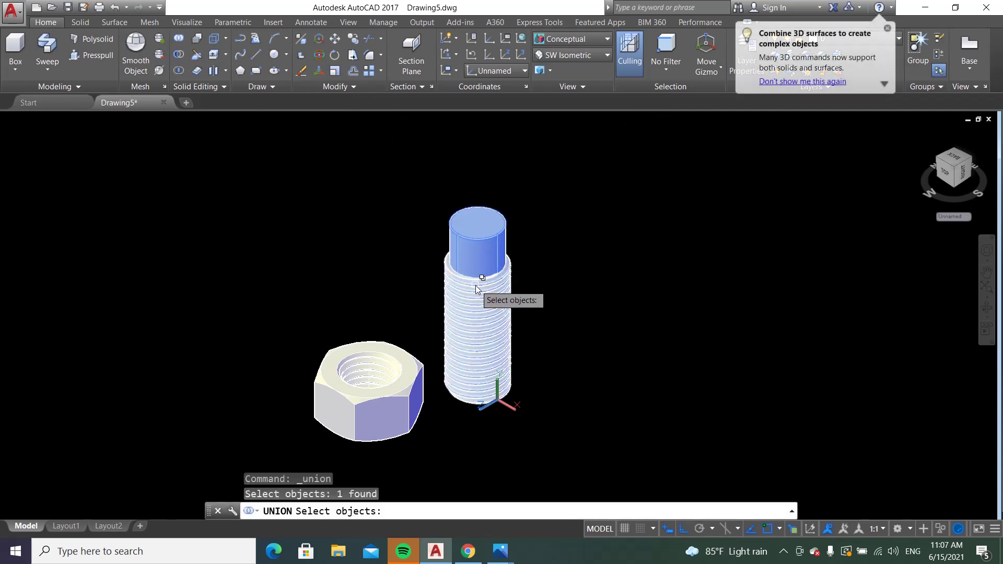
{"action": "left_click", "coordinate": [478, 289]}
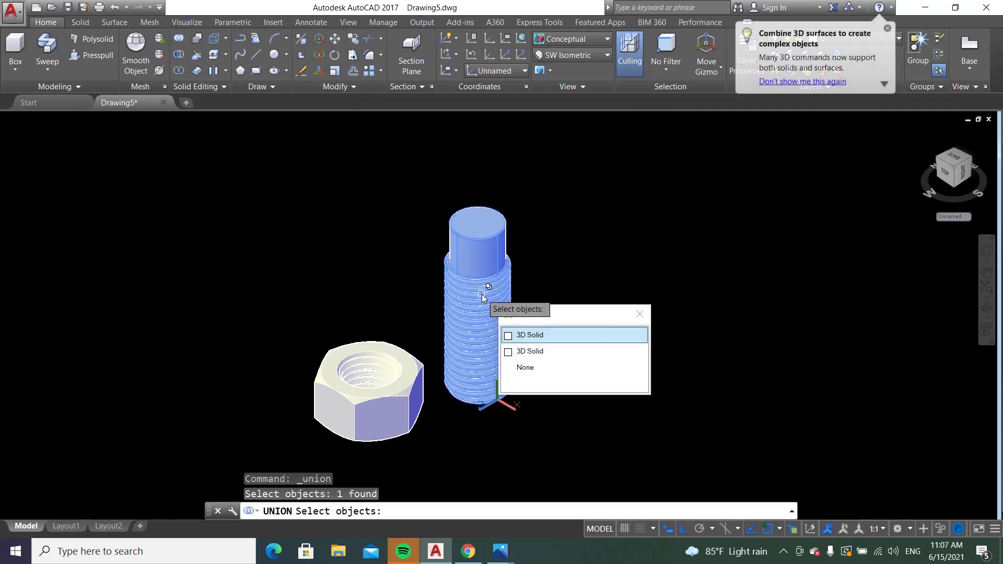
{"action": "key", "text": "Return"}
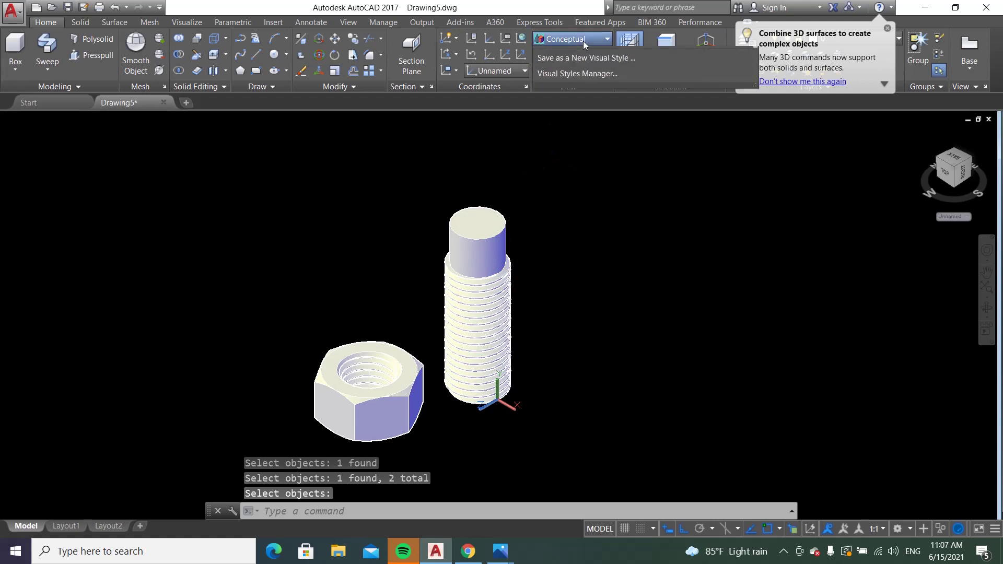
Apply Realistic style, orbit to inspect the bolt, then return to SW Isometric
{"action": "left_click", "coordinate": [583, 41]}
{"action": "left_click", "coordinate": [721, 72]}
{"action": "scroll", "coordinate": [480, 350], "scroll_direction": "up", "scroll_amount": 2}
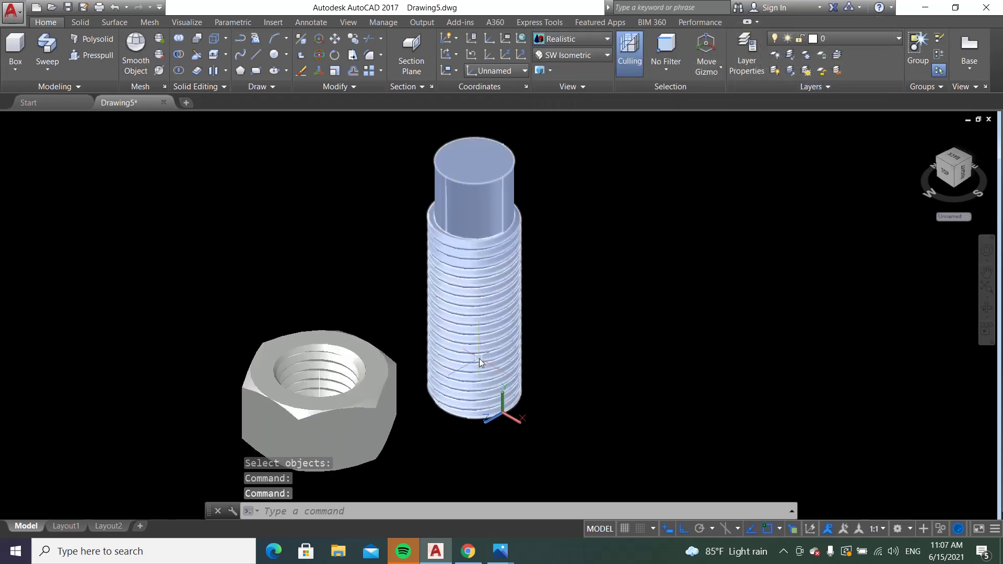
{"action": "left_click", "coordinate": [986, 307]}
{"action": "left_click_drag", "start_coordinate": [513, 364], "coordinate": [486, 270]}
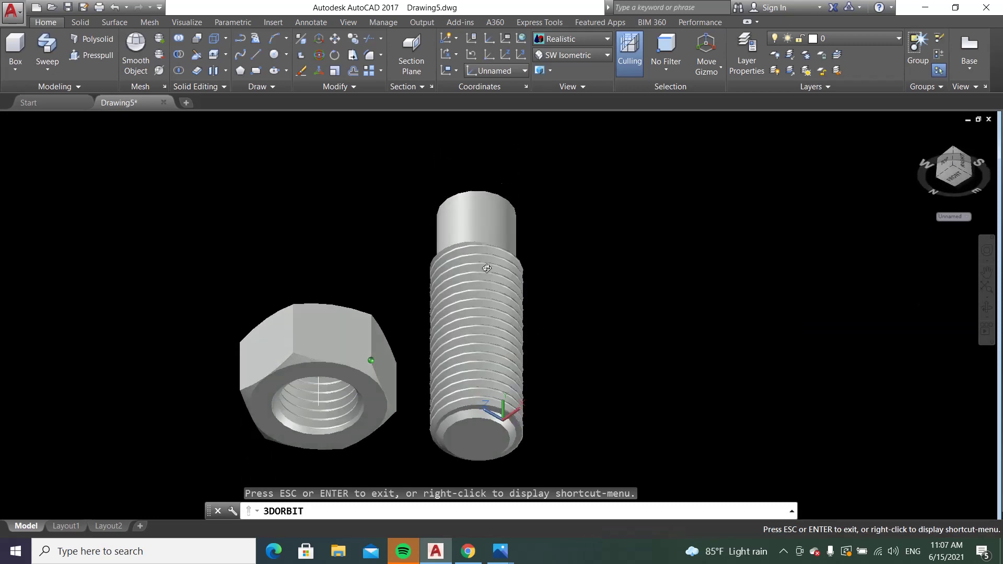
{"action": "mouse_move", "coordinate": [489, 428]}
{"action": "left_mouse_down"}
{"action": "mouse_move", "coordinate": [495, 255]}
{"action": "mouse_move", "coordinate": [496, 287]}
{"action": "mouse_move", "coordinate": [377, 253]}
{"action": "mouse_move", "coordinate": [454, 284]}
{"action": "mouse_move", "coordinate": [320, 264]}
{"action": "mouse_move", "coordinate": [553, 291]}
{"action": "mouse_move", "coordinate": [475, 230]}
{"action": "mouse_move", "coordinate": [566, 273]}
{"action": "left_mouse_up"}
{"action": "right_click", "coordinate": [553, 193]}
{"action": "left_click", "coordinate": [574, 201]}
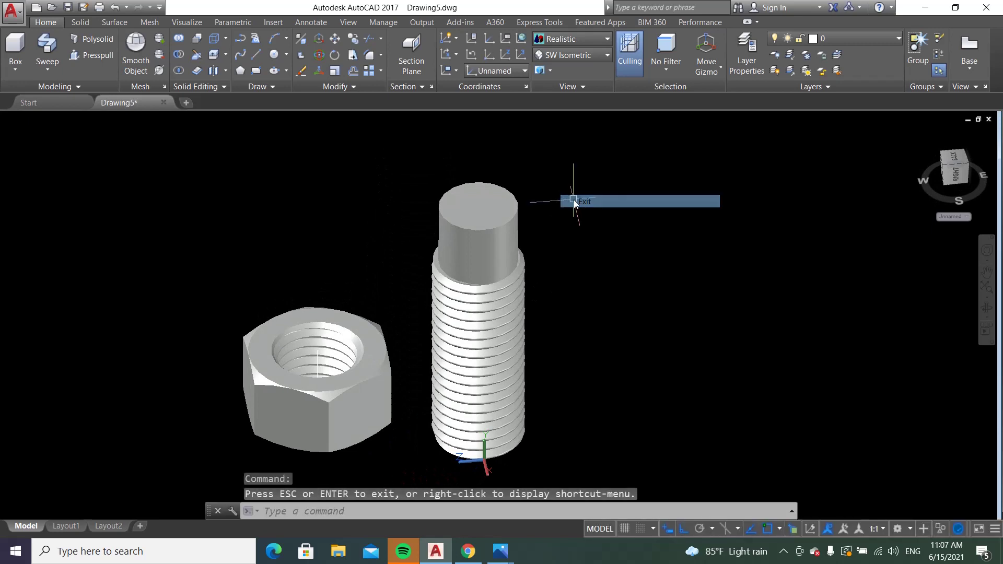
{"action": "left_click", "coordinate": [568, 54]}
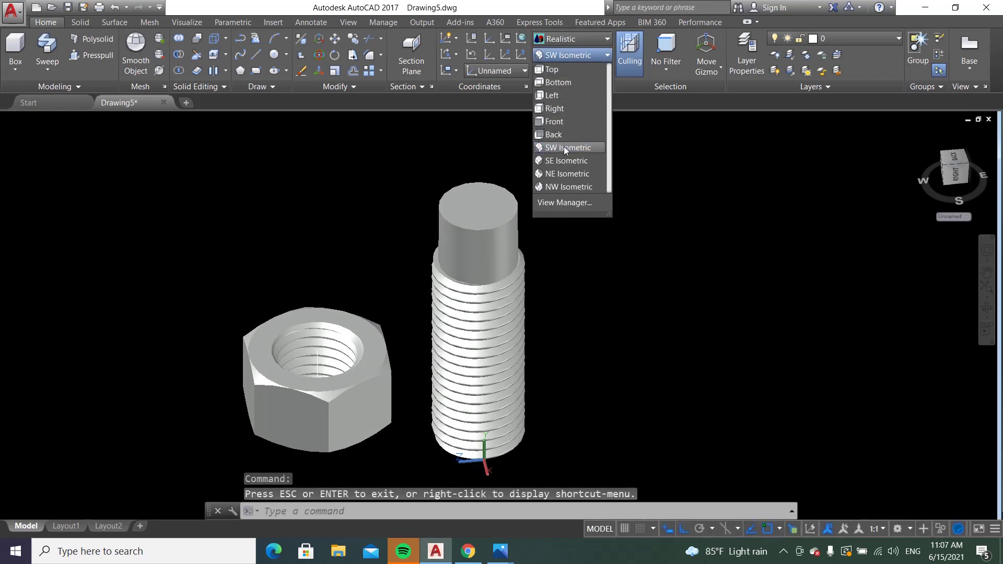
{"action": "left_click", "coordinate": [563, 147]}
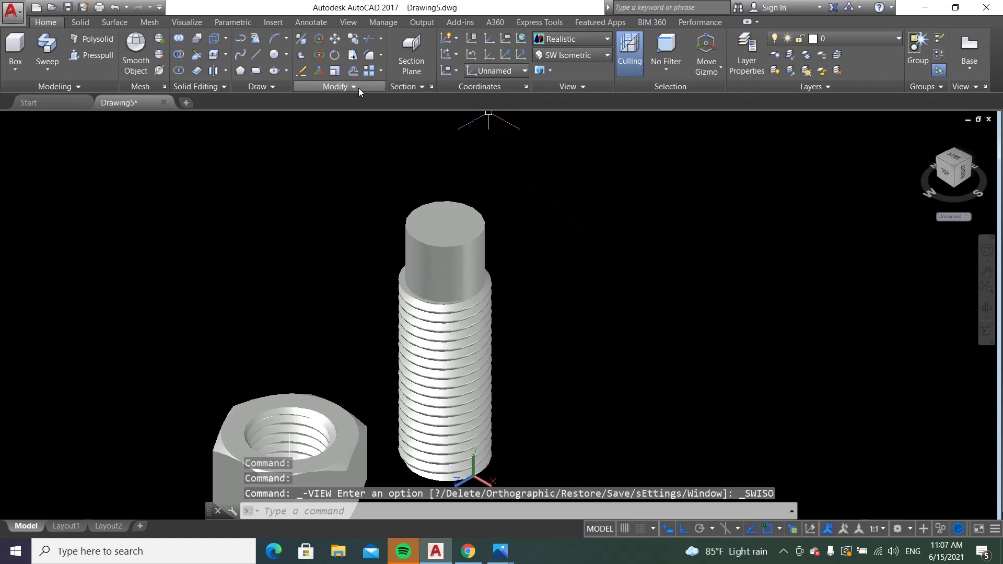
Reset the UCS to World and draw a radius-12 circle right of the bolt
{"action": "left_click", "coordinate": [287, 57]}
{"action": "left_click", "coordinate": [278, 77]}
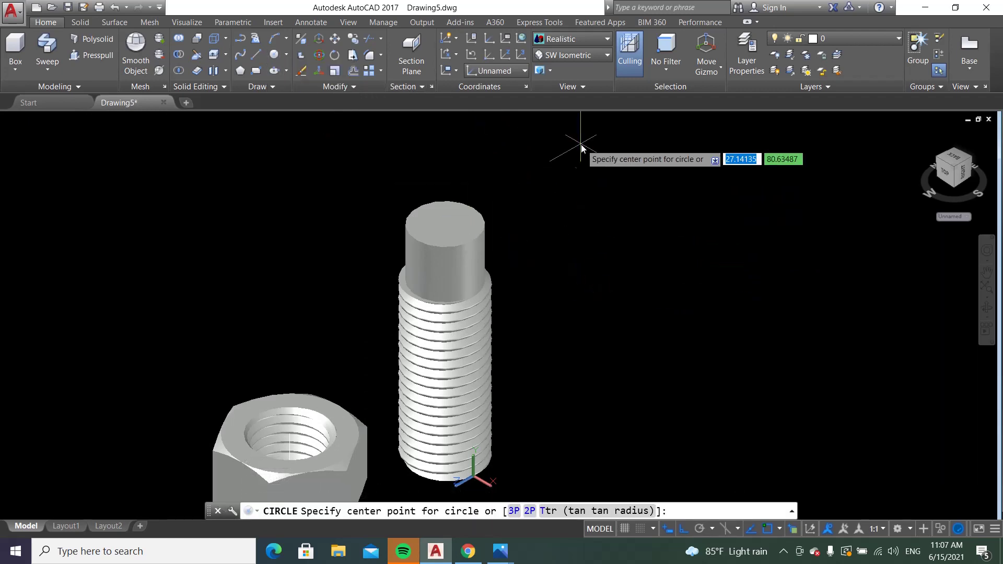
{"action": "left_click", "coordinate": [522, 39]}
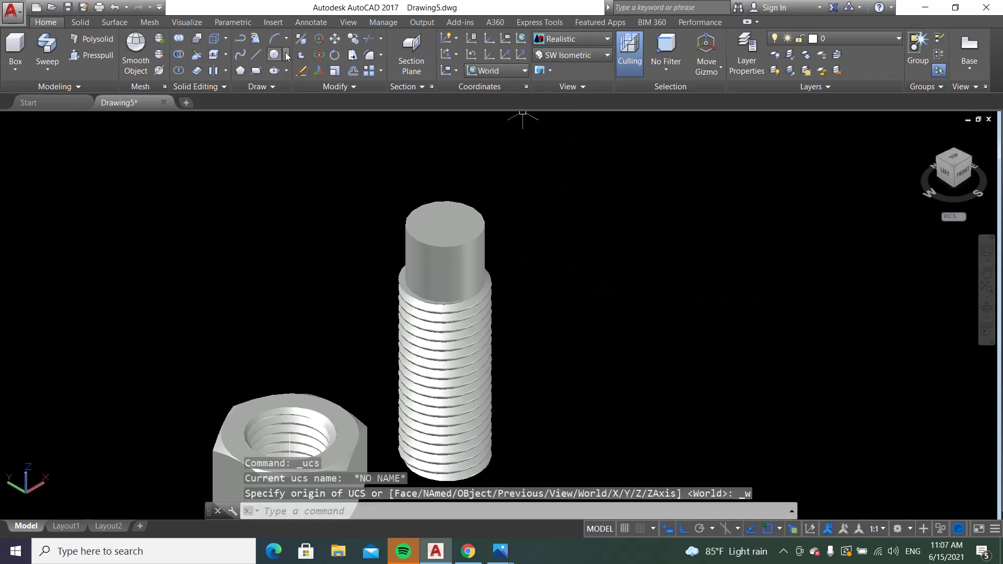
{"action": "left_click", "coordinate": [286, 57]}
{"action": "left_click", "coordinate": [279, 76]}
{"action": "left_click", "coordinate": [669, 331]}
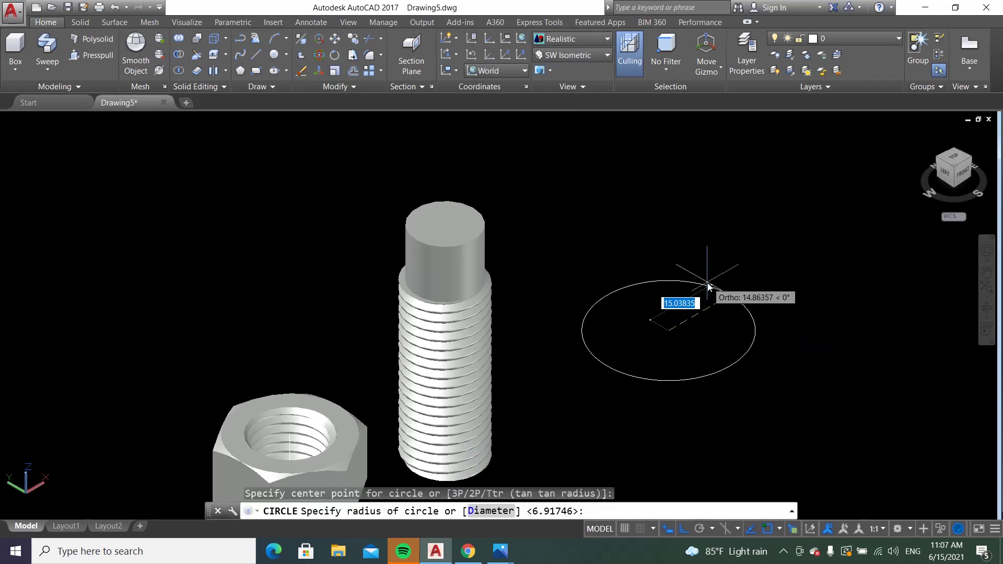
{"action": "type", "text": "12"}
{"action": "key", "text": "Return"}
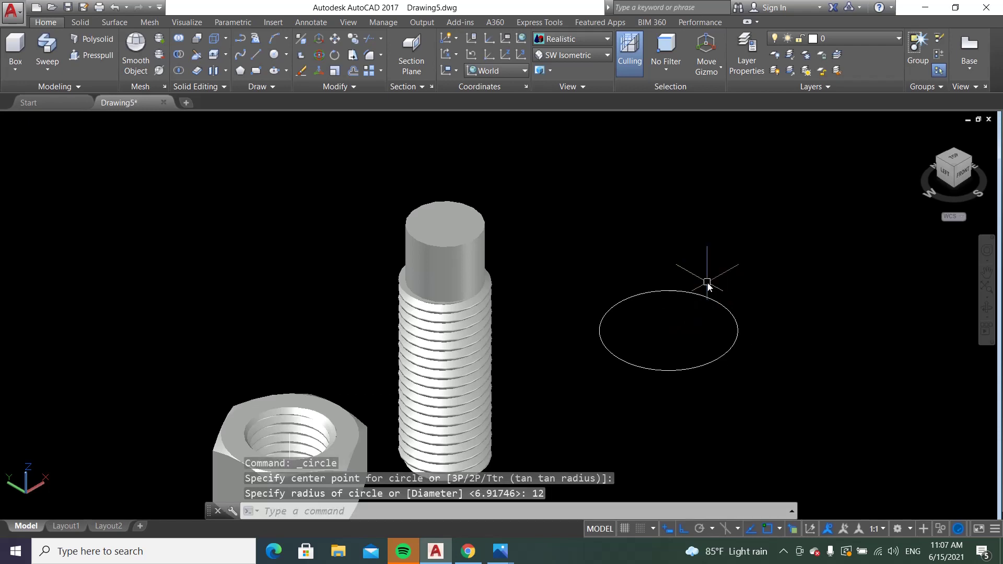
{"action": "scroll", "coordinate": [787, 324], "scroll_direction": "up", "scroll_amount": 2}
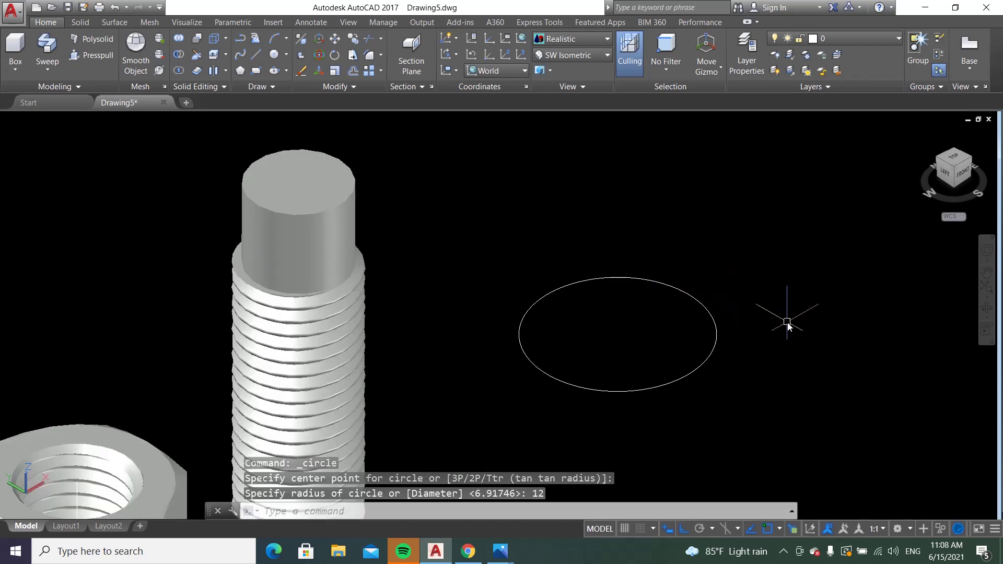
Draw a six-sided polygon centred on the circle, circumscribed around it
{"action": "left_click", "coordinate": [240, 70]}
{"action": "key", "text": "Return"}
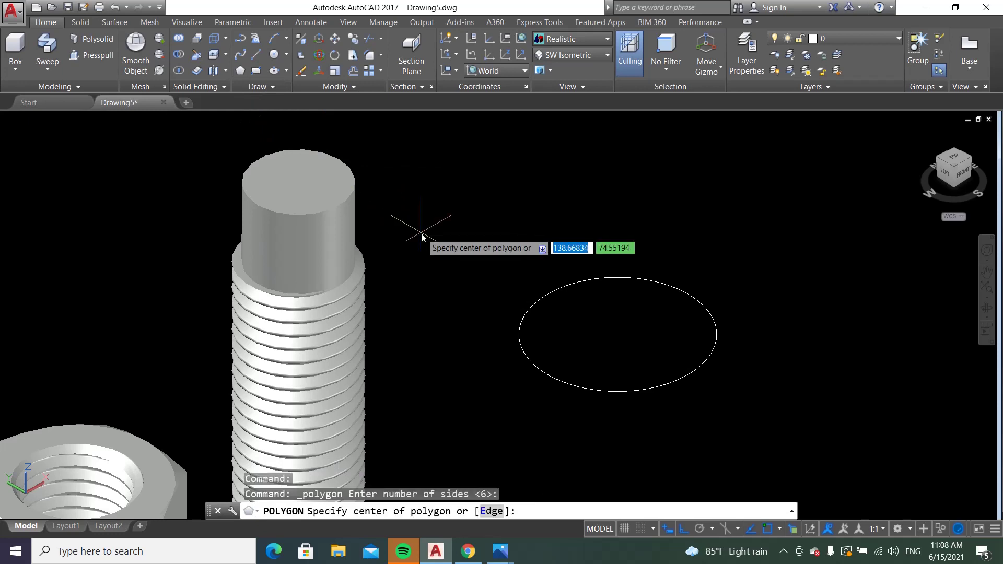
{"action": "left_click", "coordinate": [617, 341]}
{"action": "left_click", "coordinate": [643, 382]}
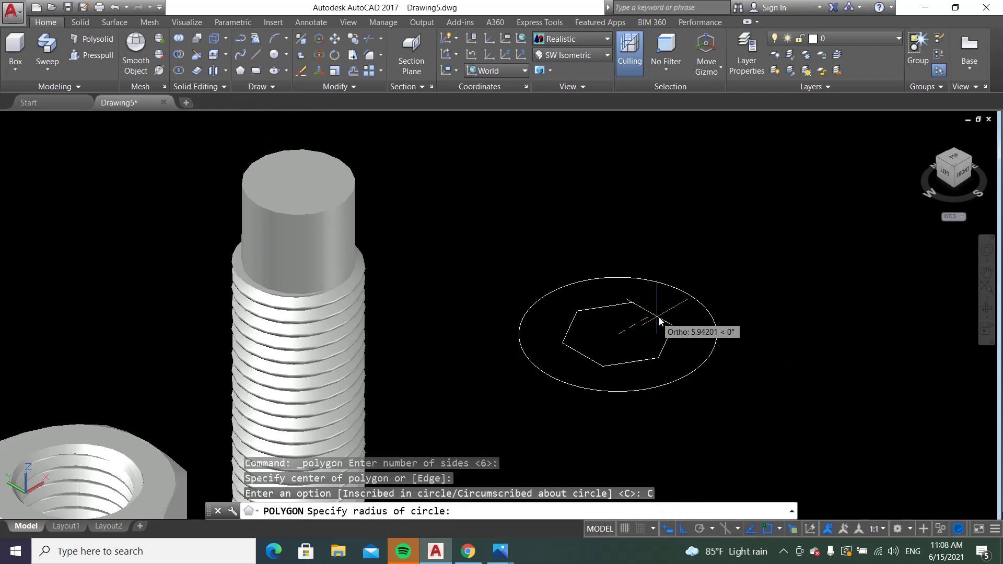
{"action": "left_click", "coordinate": [694, 299]}
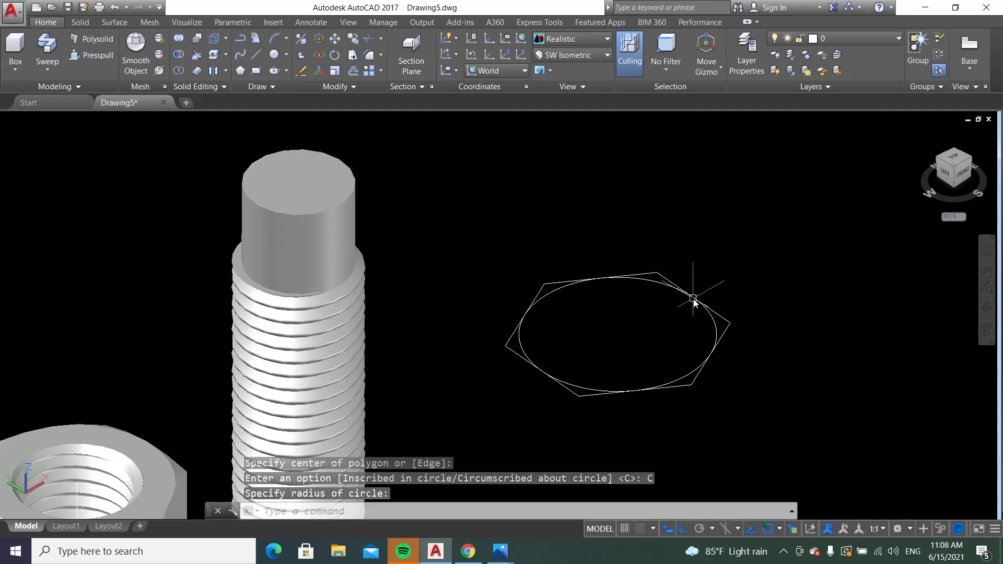
{"action": "left_click", "coordinate": [46, 70]}
{"action": "left_click", "coordinate": [47, 91]}
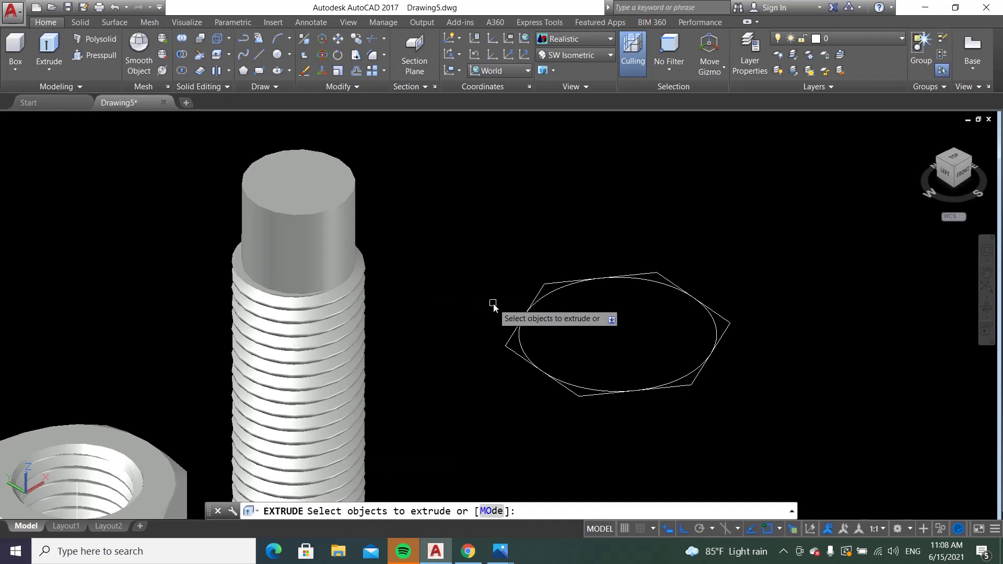
Extrude the hexagon 11 units and switch to 2D Wireframe
{"action": "left_click", "coordinate": [535, 290]}
{"action": "right_click", "coordinate": [540, 288]}
{"action": "left_click", "coordinate": [552, 293]}
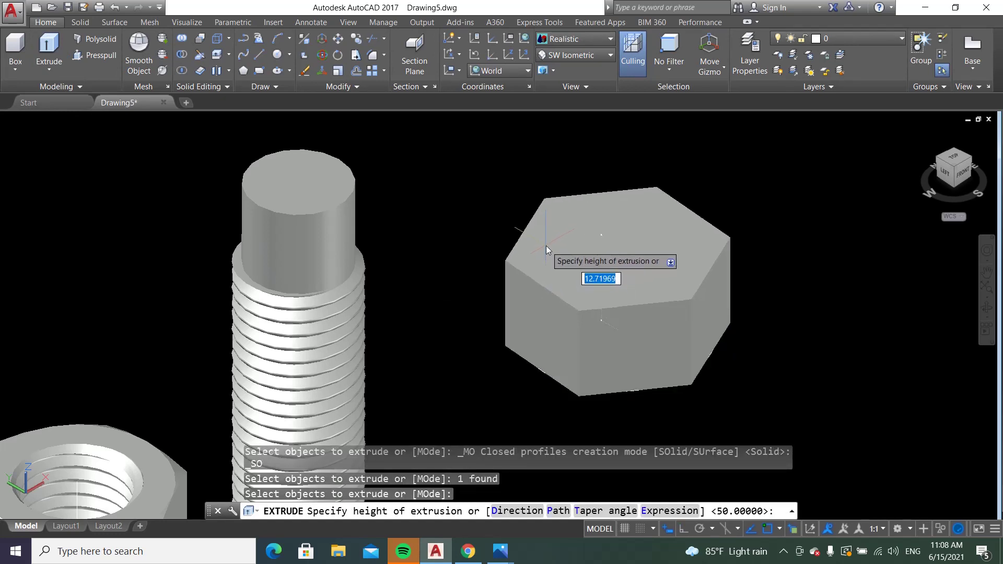
{"action": "type", "text": "11"}
{"action": "key", "text": "Return"}
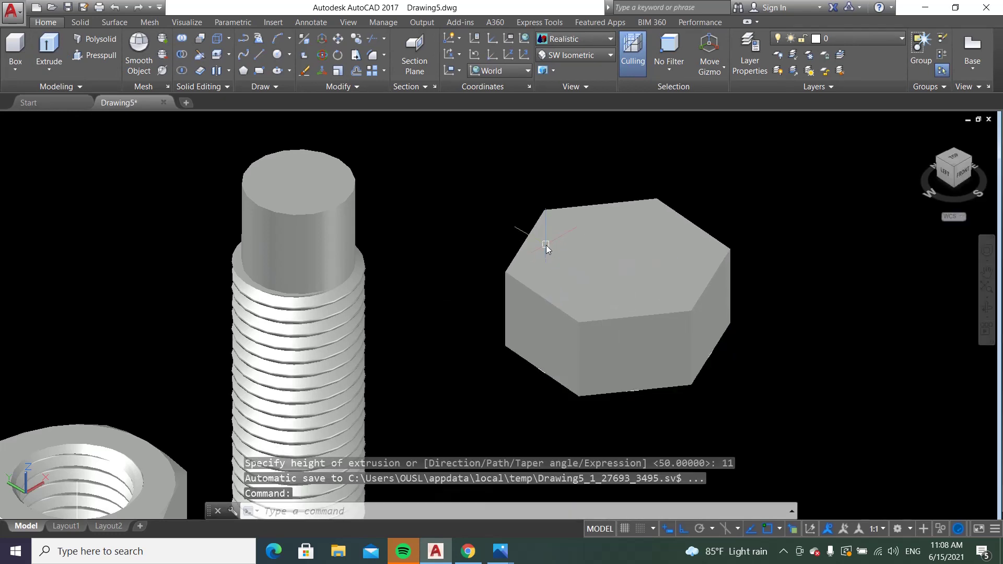
{"action": "left_click", "coordinate": [578, 39]}
{"action": "left_click", "coordinate": [565, 61]}
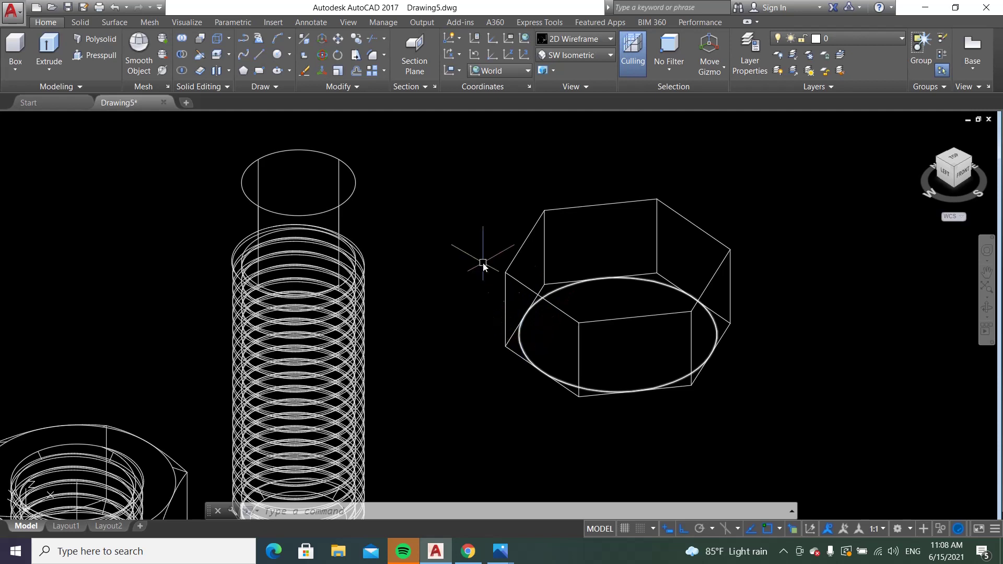
Undo both changes and re-extrude the hexagon to a height of 11
{"action": "key", "text": "ctrl+z"}
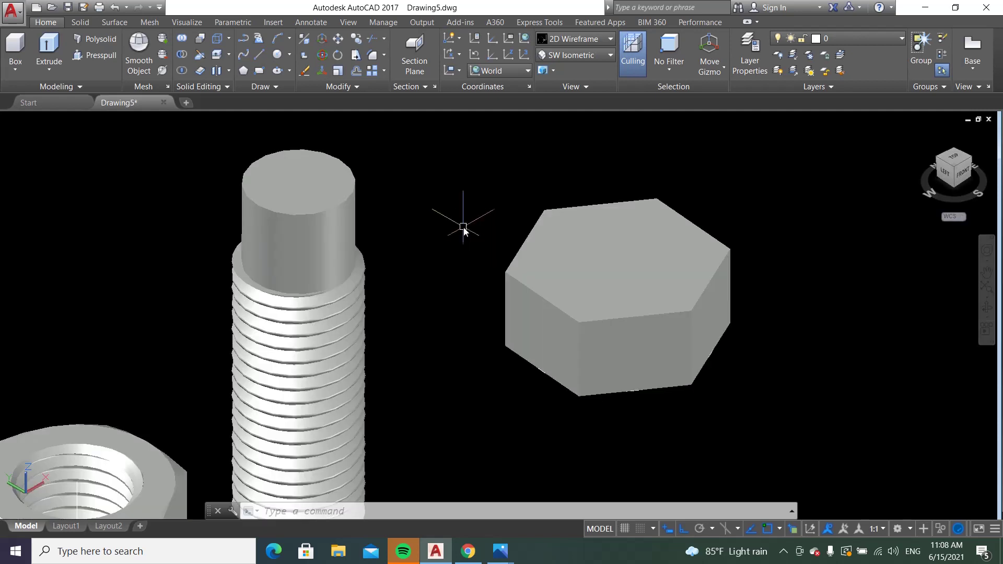
{"action": "key", "text": "ctrl+z"}
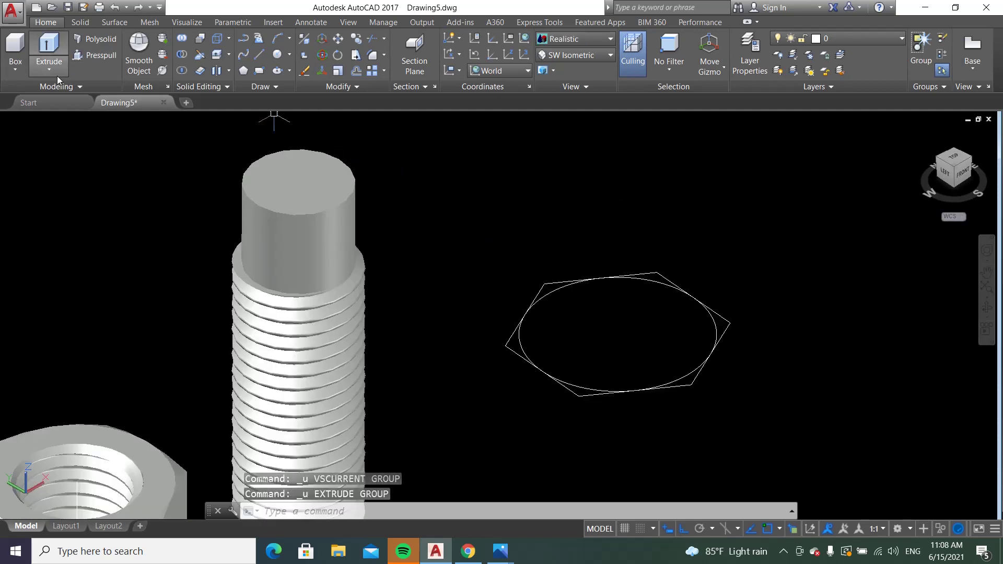
{"action": "left_click", "coordinate": [48, 45]}
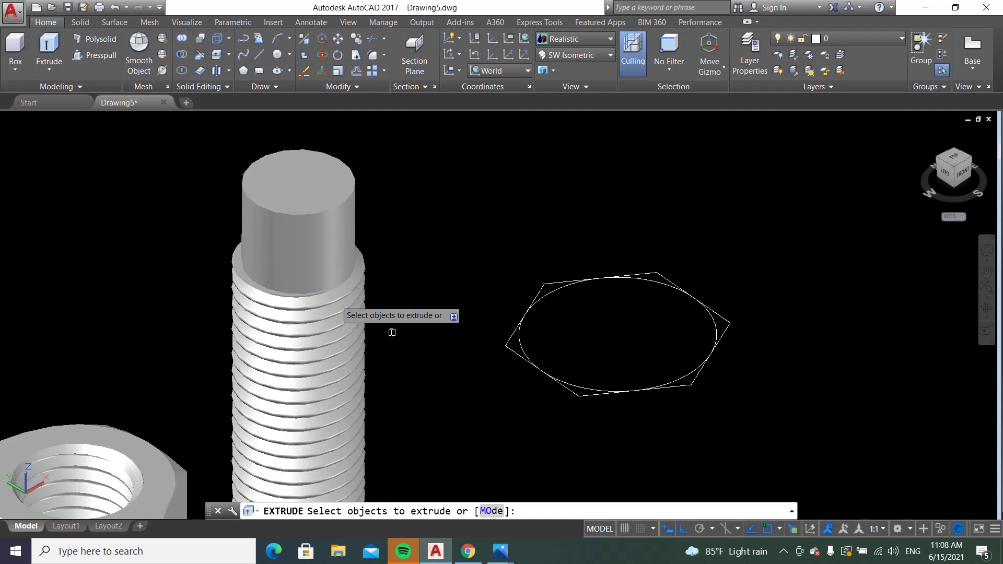
{"action": "left_click", "coordinate": [521, 356]}
{"action": "right_click", "coordinate": [521, 356]}
{"action": "left_click", "coordinate": [528, 361]}
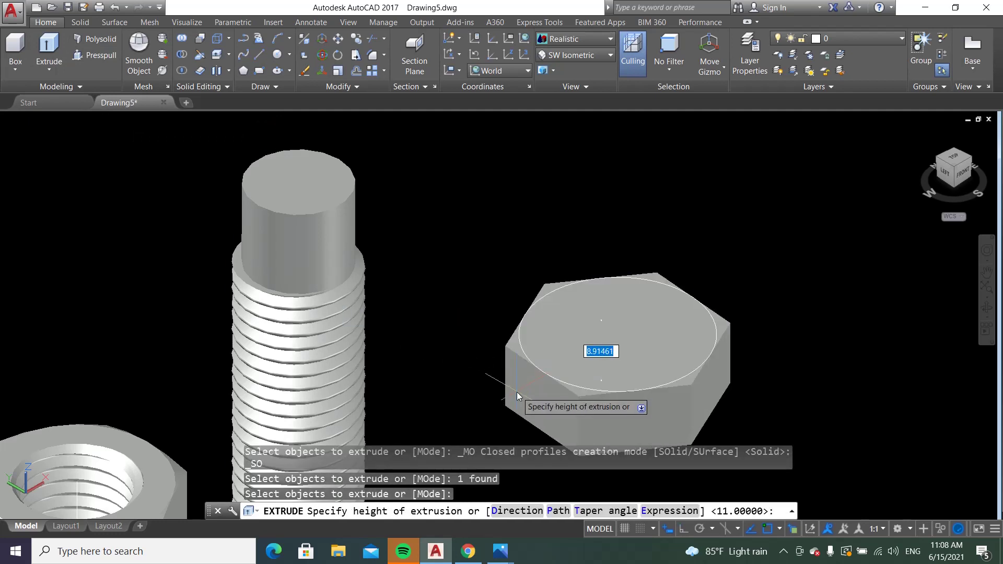
{"action": "type", "text": "11"}
{"action": "key", "text": "Return"}
{"action": "scroll", "coordinate": [522, 172], "scroll_direction": "down", "scroll_amount": 3}
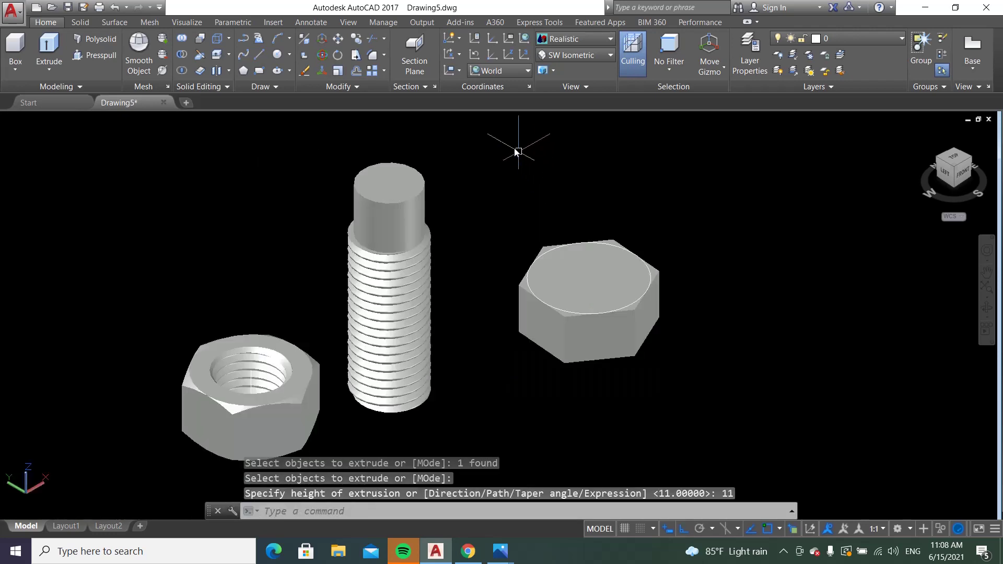
{"action": "left_click", "coordinate": [568, 37]}
Show 2D Wireframe and extrude the circle with a -60° taper at default height
{"action": "left_click", "coordinate": [559, 61]}
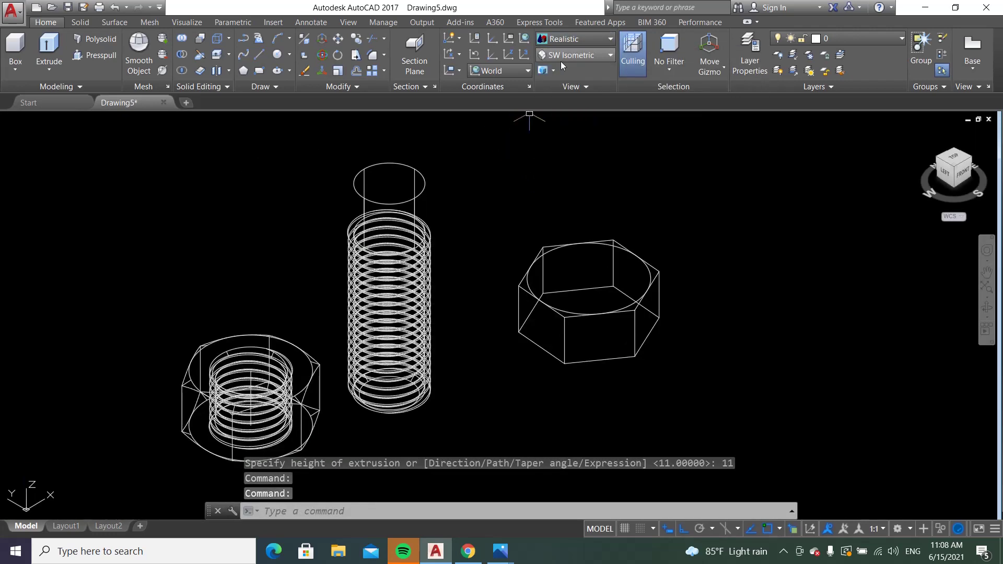
{"action": "left_click", "coordinate": [50, 76]}
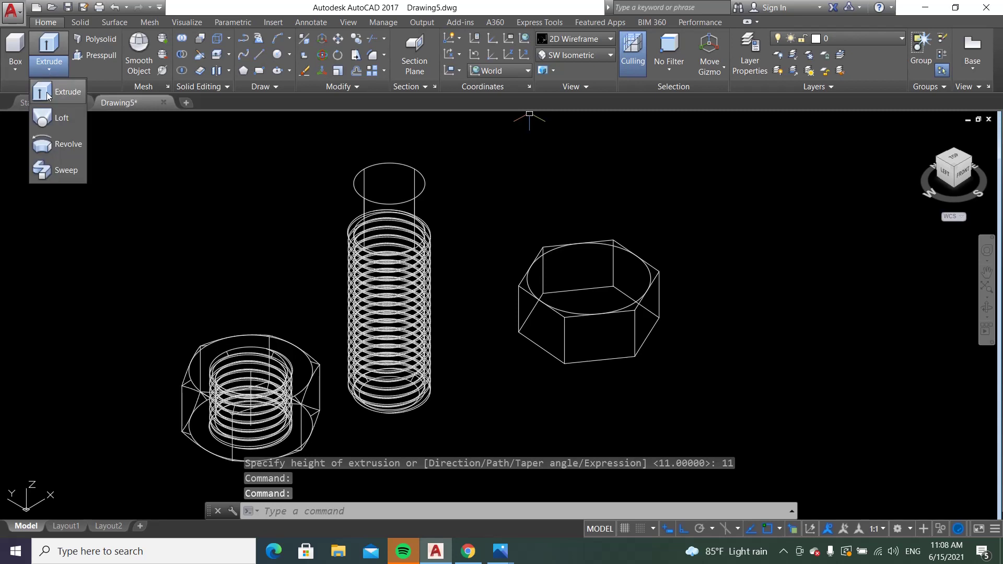
{"action": "left_click", "coordinate": [49, 96]}
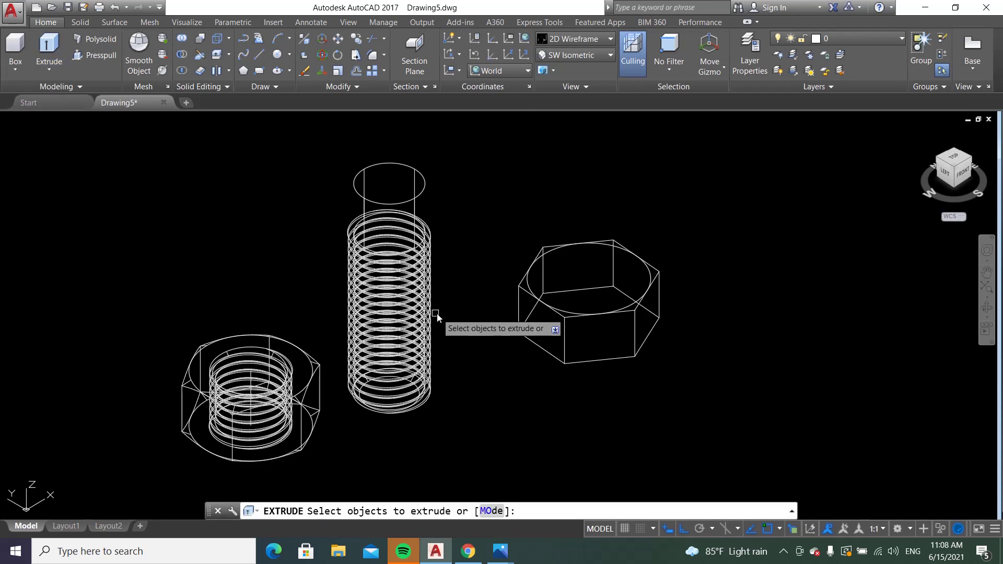
{"action": "left_click", "coordinate": [527, 287]}
{"action": "right_click", "coordinate": [526, 287]}
{"action": "left_click", "coordinate": [540, 293]}
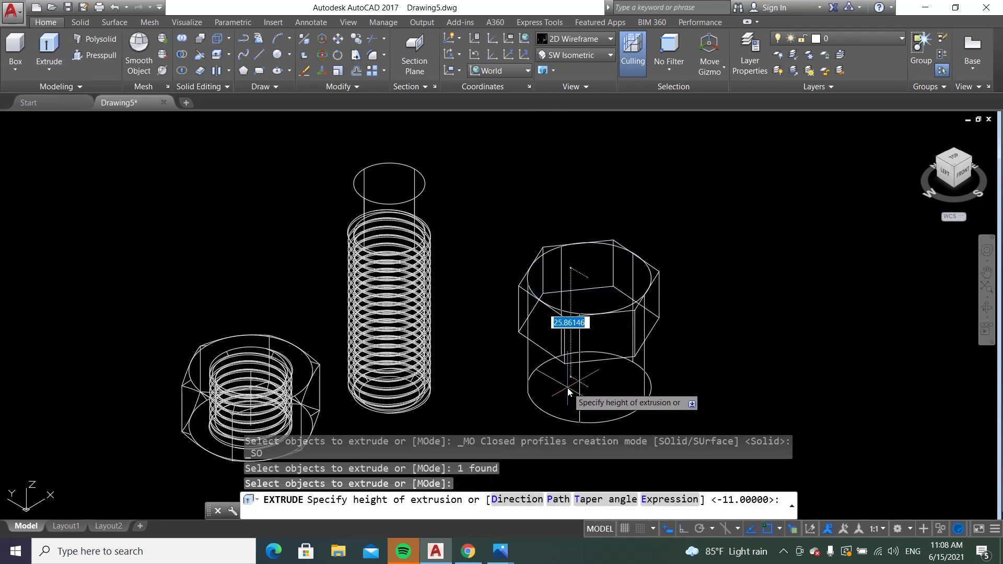
{"action": "type", "text": "t"}
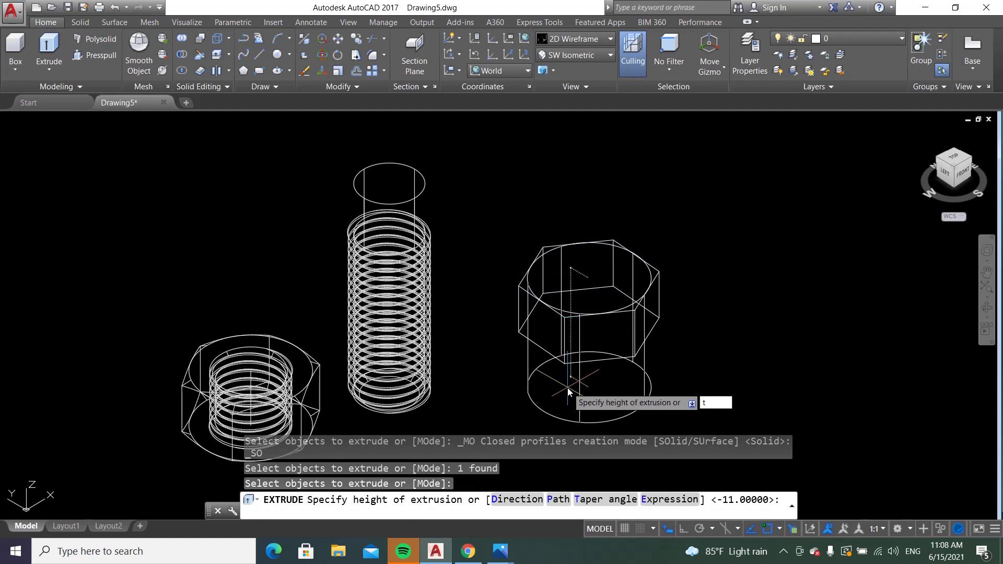
{"action": "key", "text": "Return"}
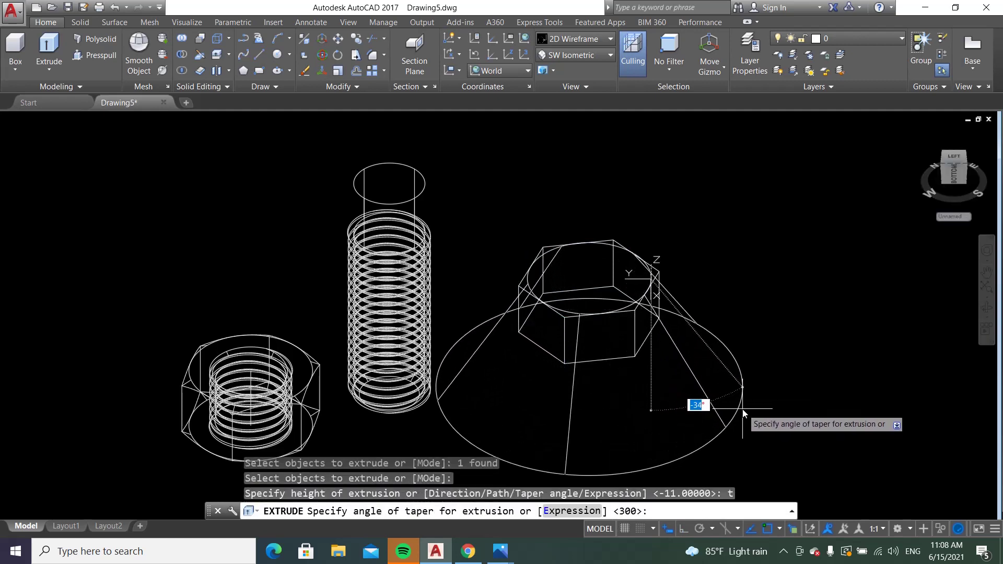
{"action": "type", "text": "-60"}
{"action": "key", "text": "Return"}
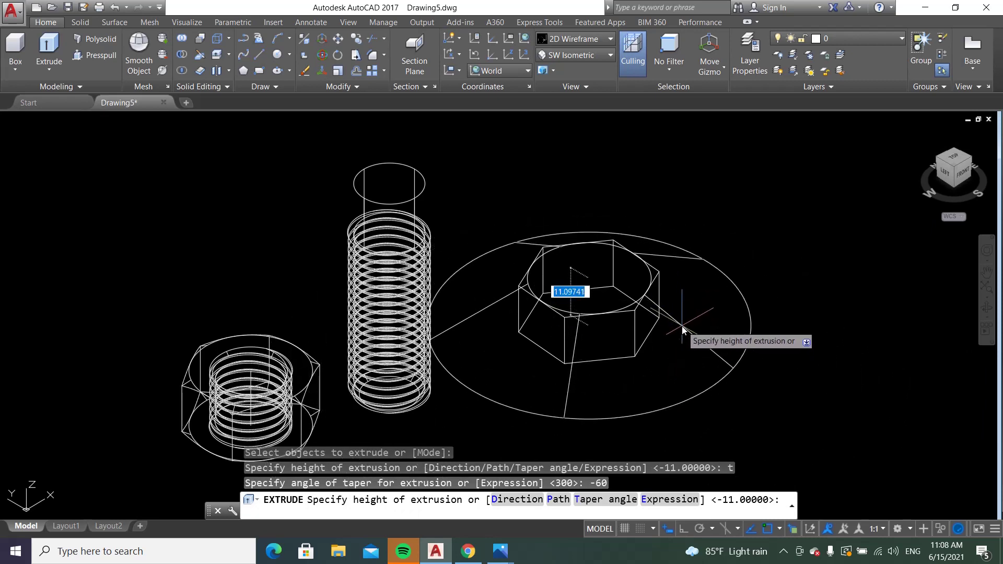
{"action": "key", "text": "Return"}
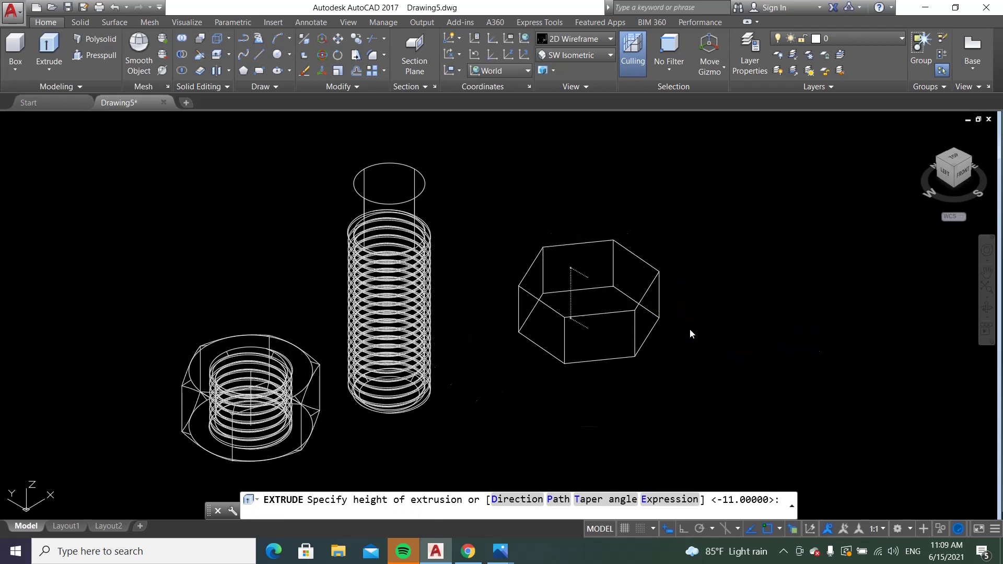
Intersect the hex prism with the tapered cone to chamfer the head
{"action": "left_click", "coordinate": [181, 71]}
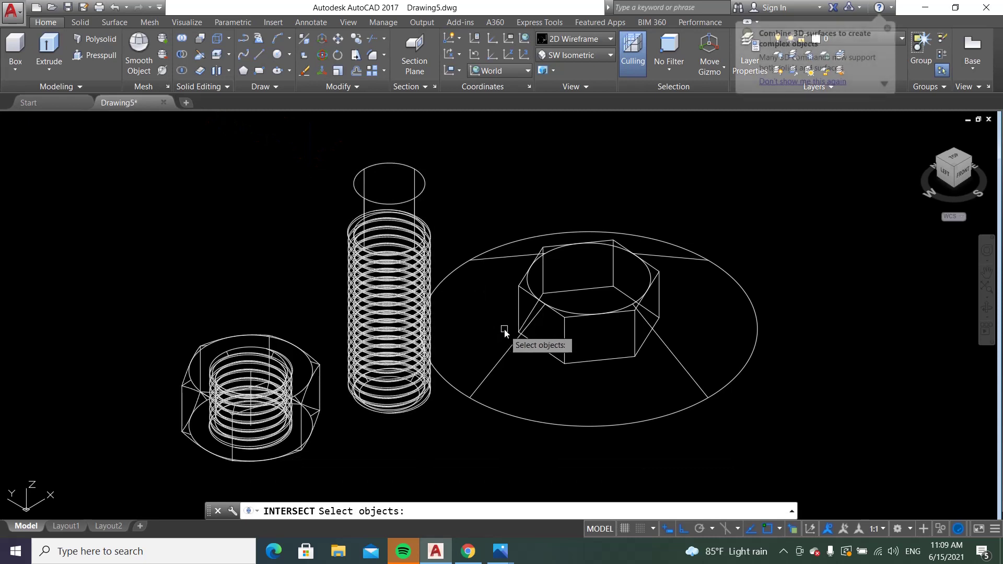
{"action": "left_click", "coordinate": [524, 346]}
{"action": "left_click", "coordinate": [510, 345]}
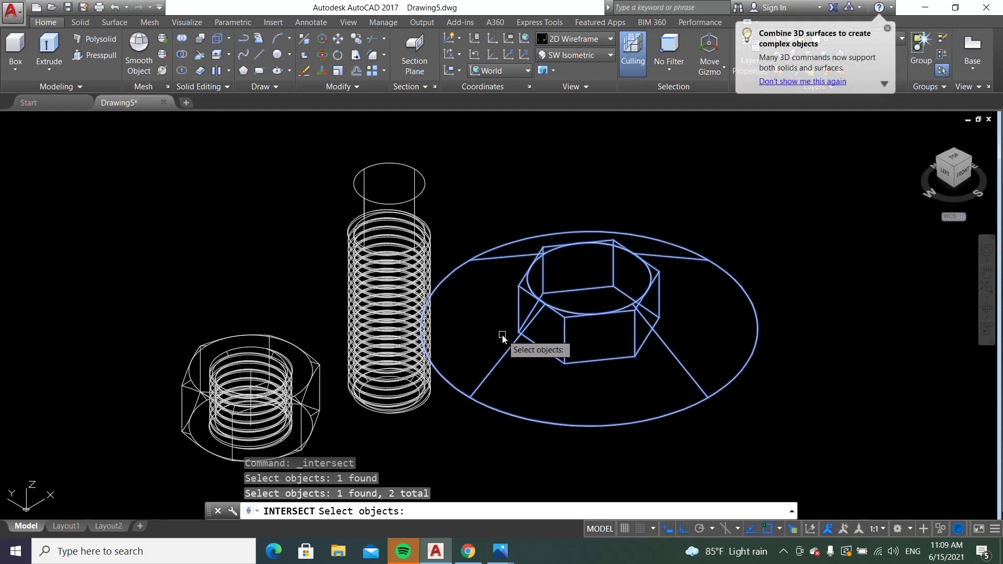
{"action": "key", "text": "Return"}
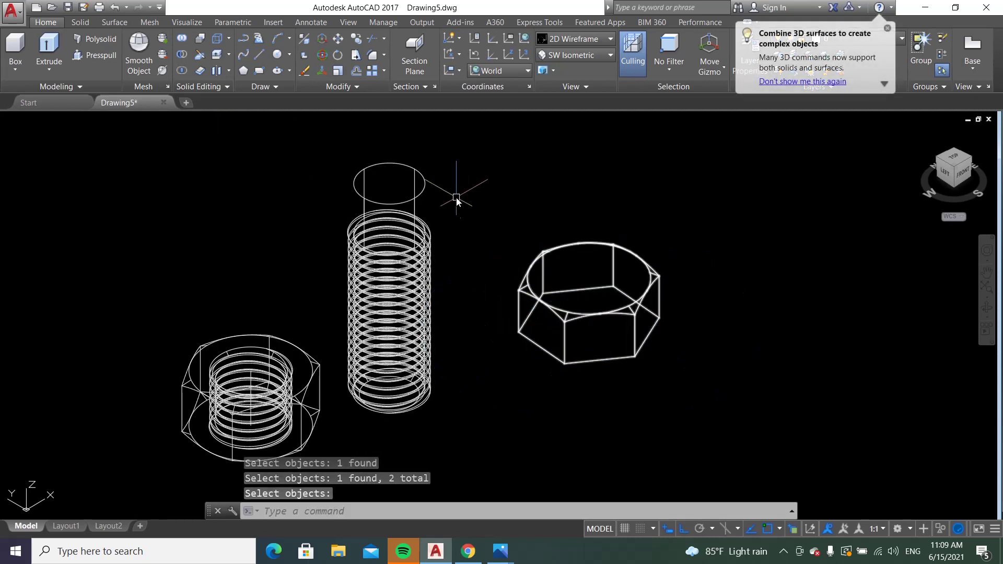
Draw a helper line across opposite corners of the hex head
{"action": "left_click", "coordinate": [258, 54]}
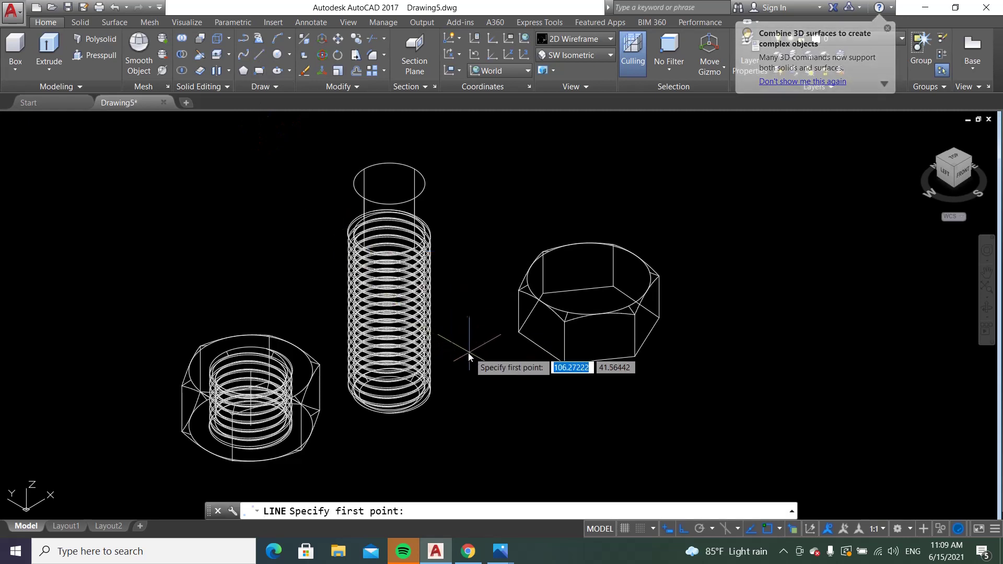
{"action": "left_click", "coordinate": [516, 334]}
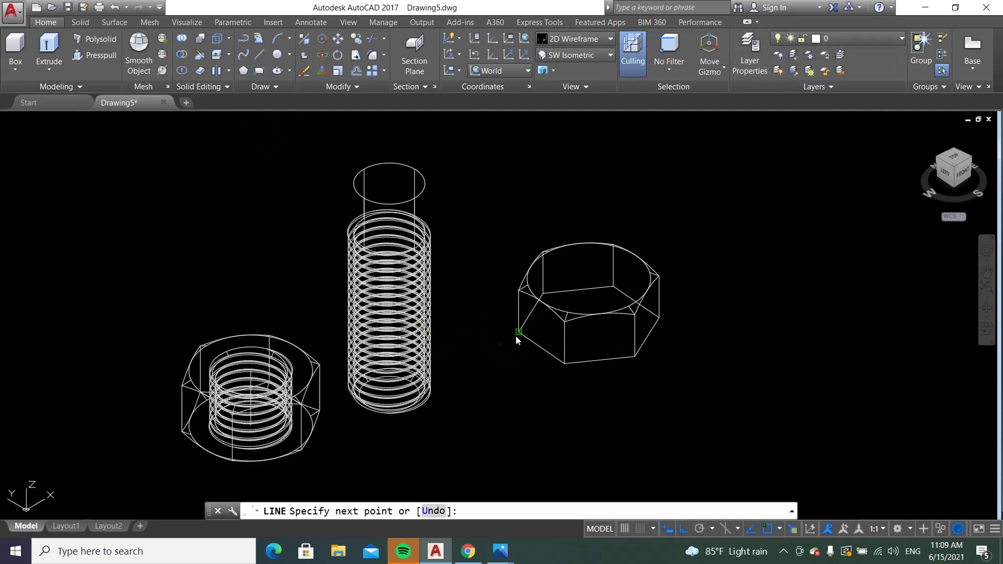
{"action": "left_click", "coordinate": [659, 318]}
{"action": "right_click", "coordinate": [659, 319]}
{"action": "left_click", "coordinate": [674, 325]}
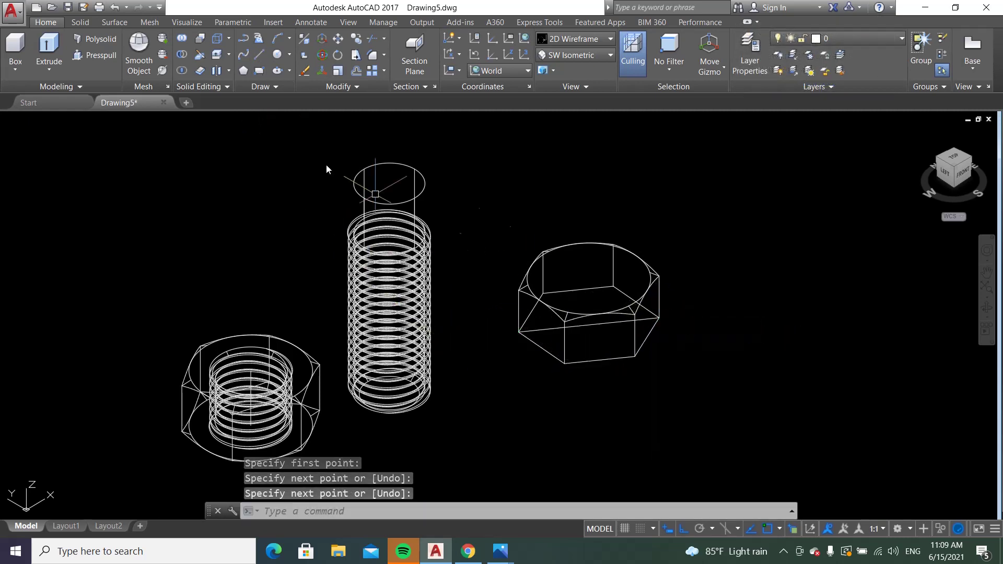
Move the hex head from the line's midpoint onto the shaft's top centre
{"action": "left_click", "coordinate": [339, 41]}
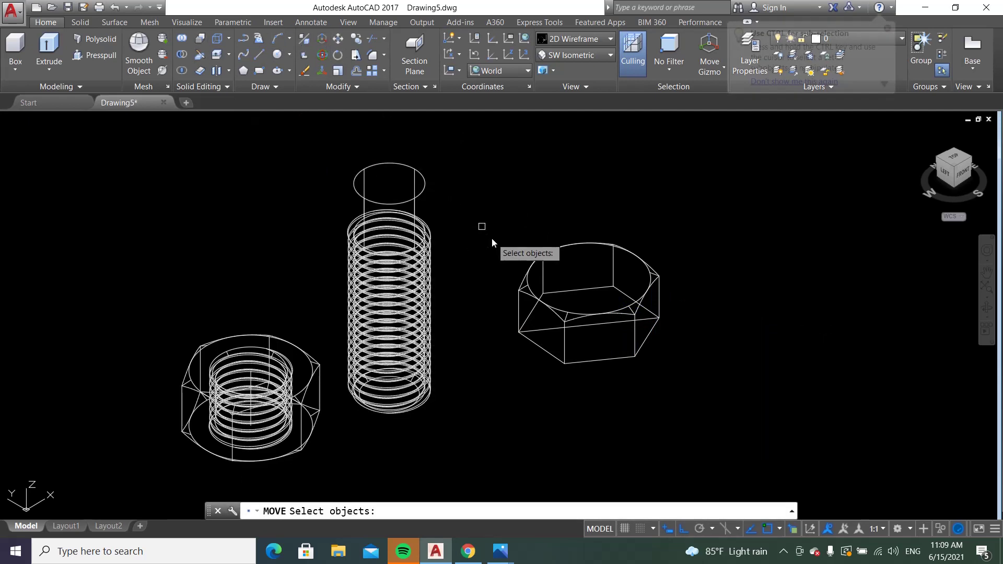
{"action": "left_click", "coordinate": [530, 270]}
{"action": "key", "text": "Return"}
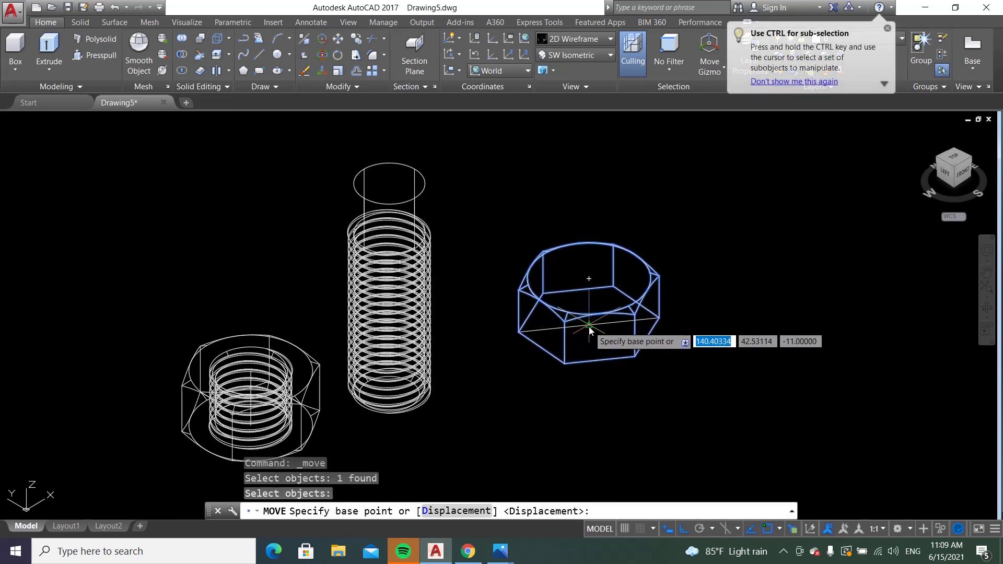
{"action": "left_click", "coordinate": [588, 323]}
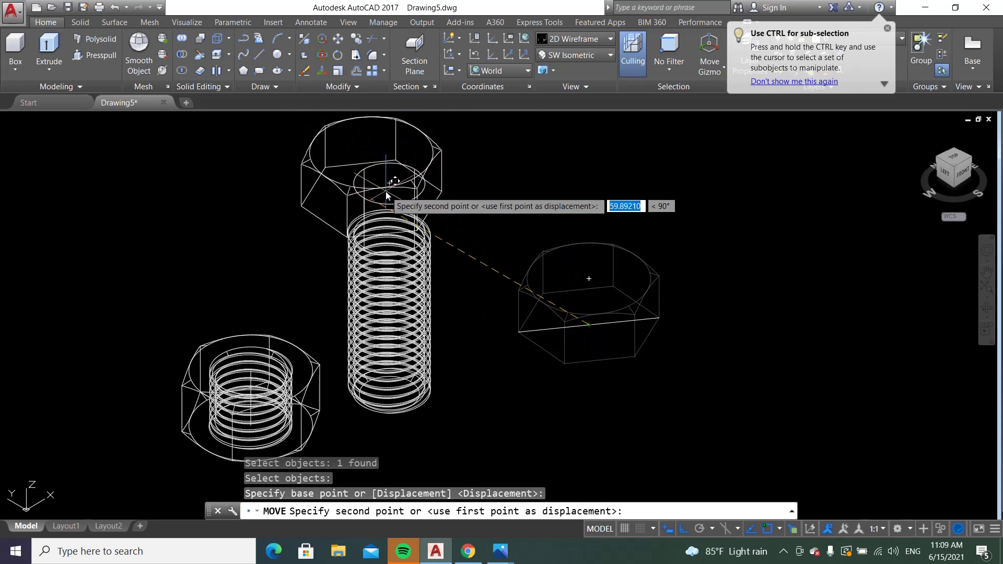
{"action": "left_click", "coordinate": [387, 188]}
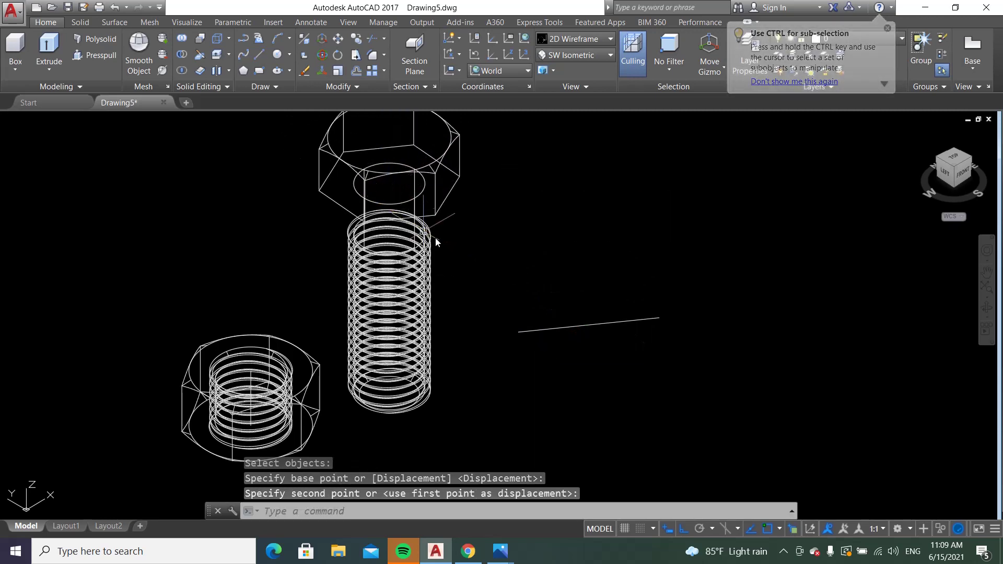
Erase the helper line
{"action": "left_click", "coordinate": [303, 72]}
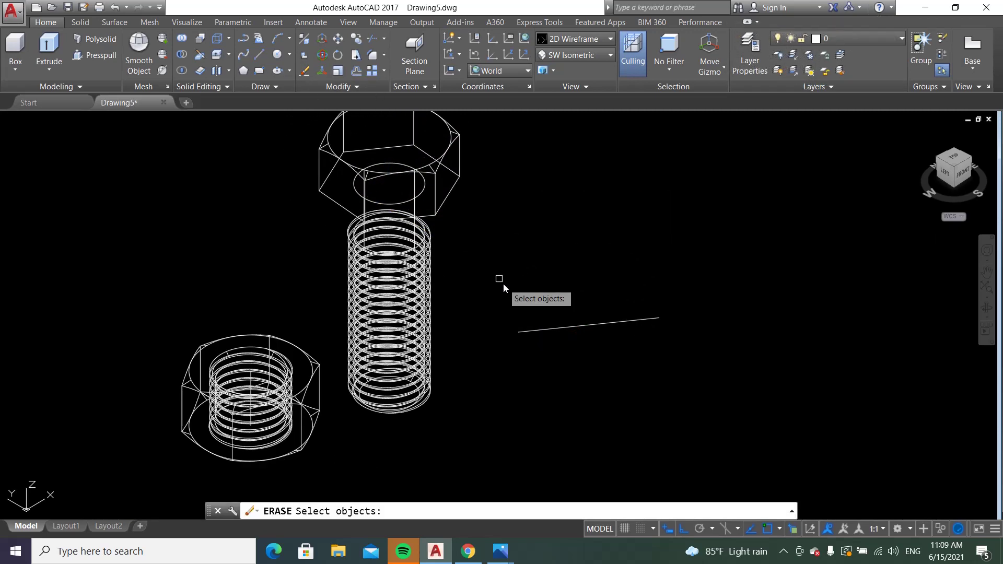
{"action": "left_click", "coordinate": [542, 332]}
{"action": "key", "text": "Return"}
{"action": "scroll", "coordinate": [525, 296], "scroll_direction": "down", "scroll_amount": 2}
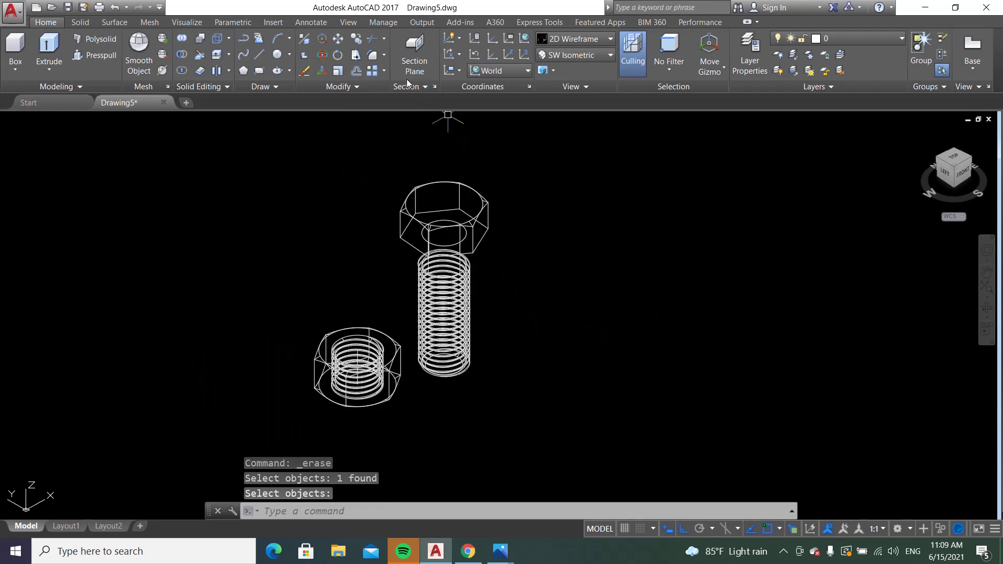
Union the hex head and threaded shaft into a single bolt
{"action": "left_click", "coordinate": [183, 40]}
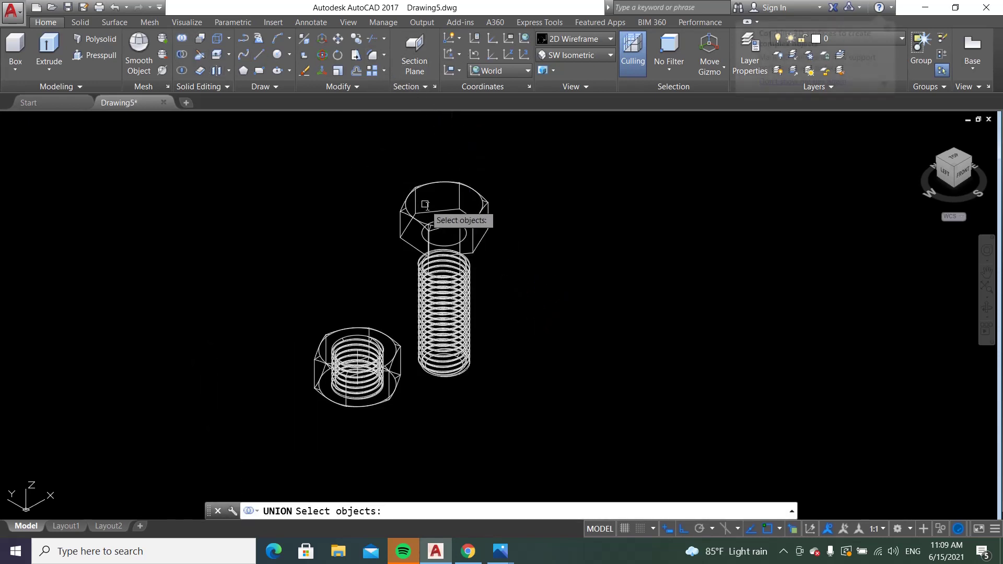
{"action": "left_click", "coordinate": [429, 224]}
{"action": "left_click", "coordinate": [425, 293]}
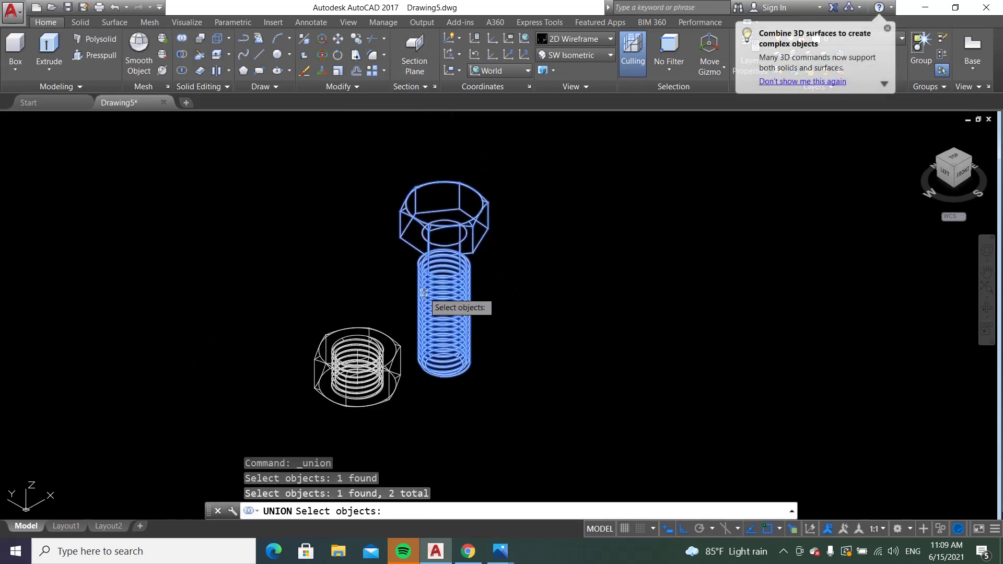
{"action": "key", "text": "Return"}
Switch to Realistic style and orbit toward a more frontal view
{"action": "left_click", "coordinate": [573, 39]}
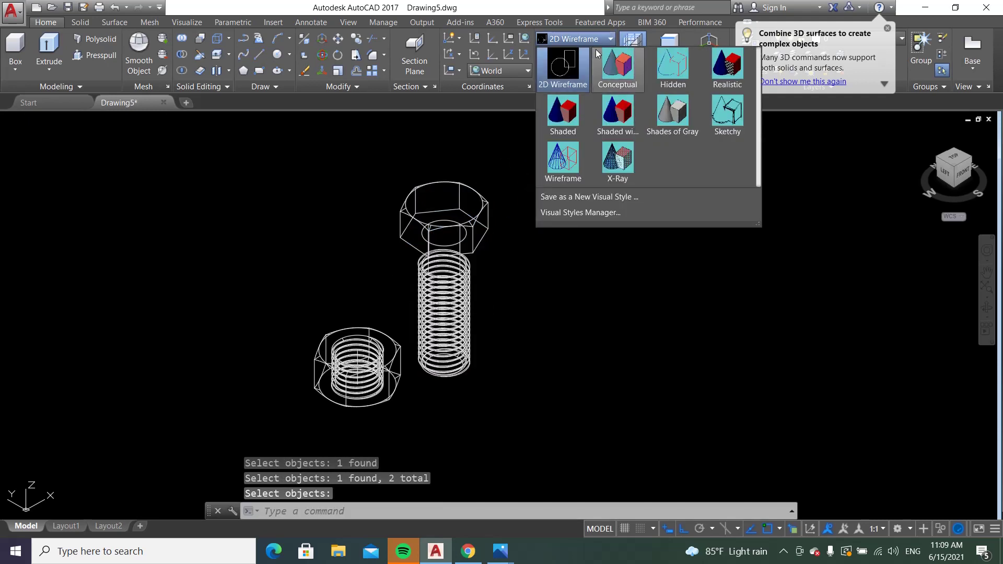
{"action": "left_click", "coordinate": [726, 65]}
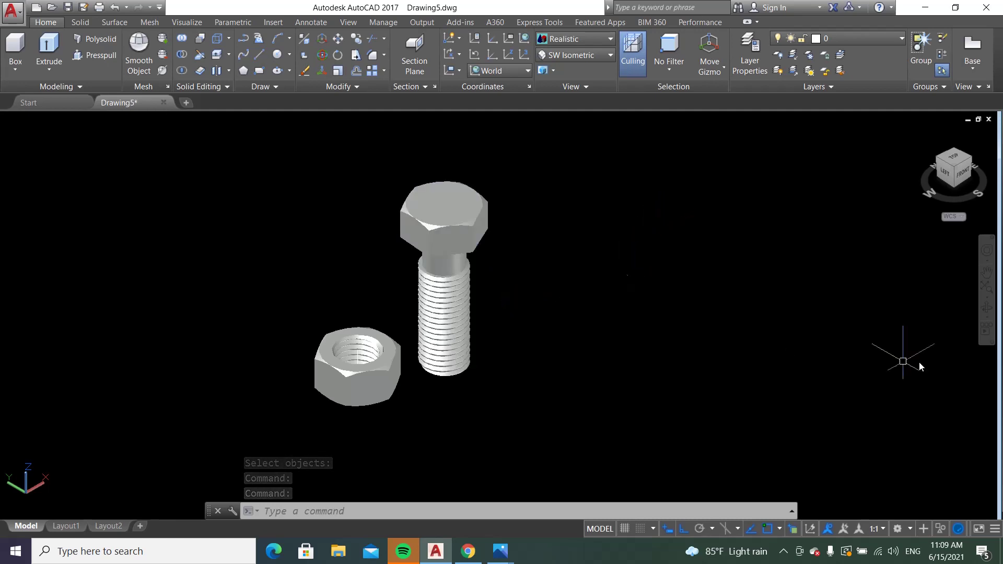
{"action": "left_click", "coordinate": [986, 307]}
{"action": "mouse_move", "coordinate": [476, 337]}
{"action": "left_mouse_down"}
{"action": "mouse_move", "coordinate": [512, 249]}
{"action": "mouse_move", "coordinate": [476, 264]}
{"action": "mouse_move", "coordinate": [479, 427]}
{"action": "mouse_move", "coordinate": [532, 209]}
{"action": "mouse_move", "coordinate": [481, 291]}
{"action": "mouse_move", "coordinate": [468, 383]}
{"action": "mouse_move", "coordinate": [517, 291]}
{"action": "mouse_move", "coordinate": [431, 344]}
{"action": "mouse_move", "coordinate": [458, 287]}
{"action": "left_mouse_up"}
Switch the visual style to 2D Wireframe
{"action": "left_click", "coordinate": [577, 41]}
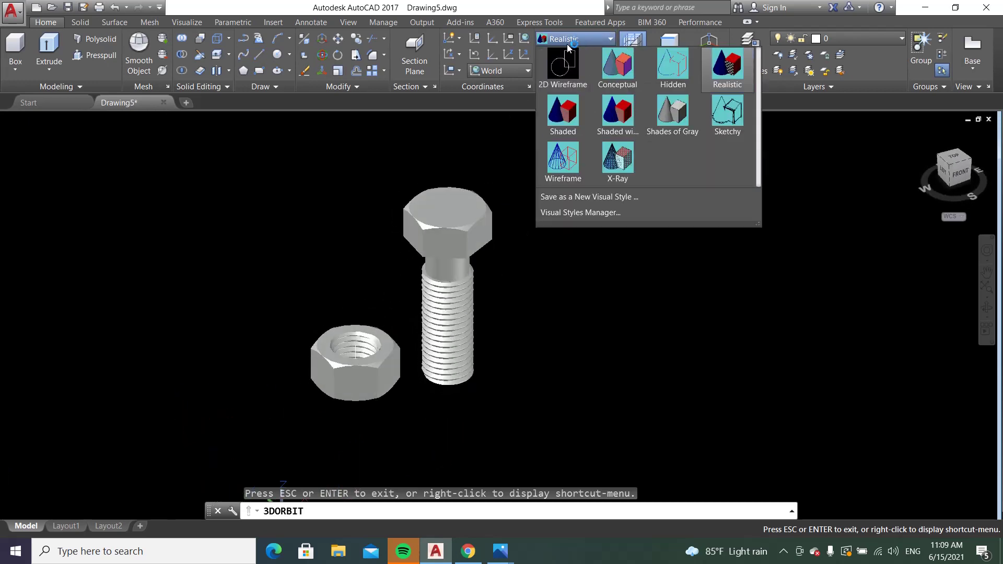
{"action": "left_click", "coordinate": [551, 55]}
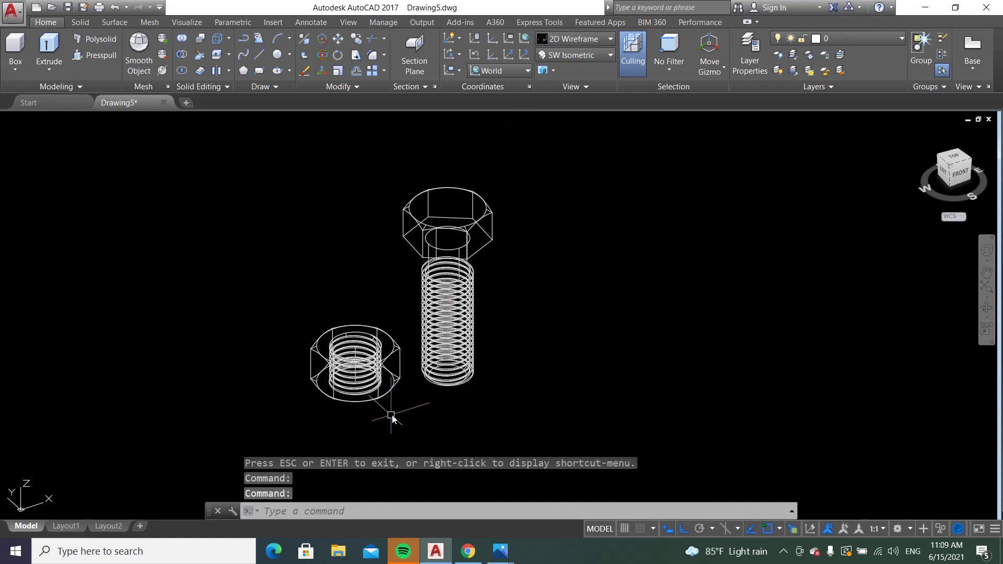
{"action": "scroll", "coordinate": [399, 409], "scroll_direction": "up", "scroll_amount": 3}
{"action": "scroll", "coordinate": [399, 410], "scroll_direction": "down", "scroll_amount": 3}
Move the bolt from its bottom centre to a new position
{"action": "left_click", "coordinate": [338, 39]}
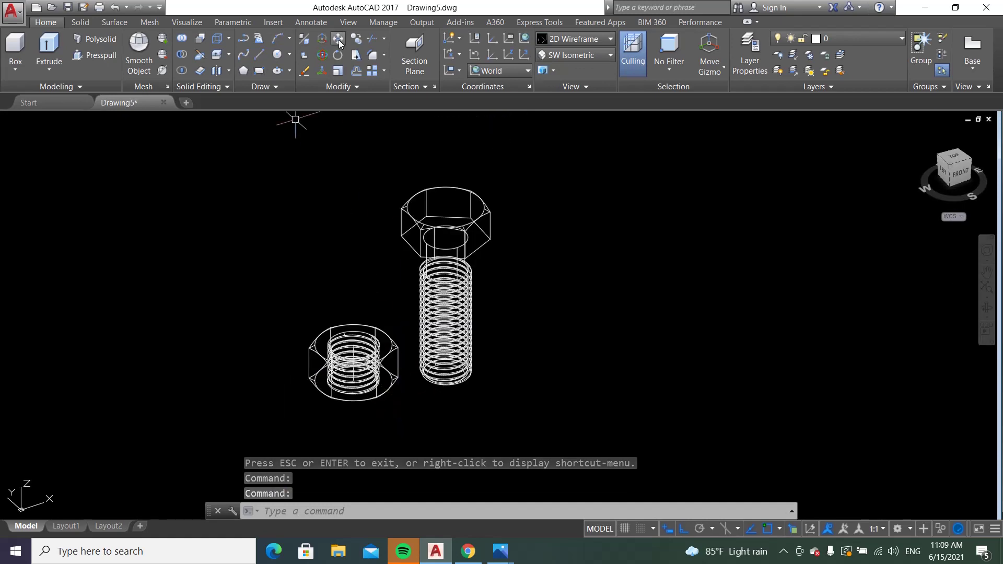
{"action": "left_click", "coordinate": [432, 306]}
{"action": "key", "text": "Return"}
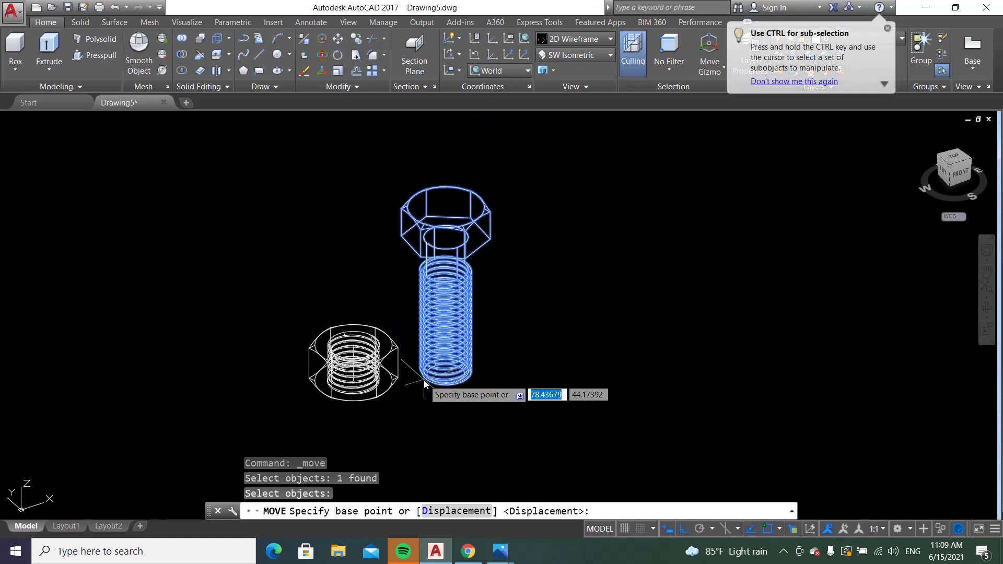
{"action": "scroll", "coordinate": [423, 389], "scroll_direction": "up", "scroll_amount": 3}
{"action": "scroll", "coordinate": [425, 361], "scroll_direction": "up", "scroll_amount": 3}
{"action": "scroll", "coordinate": [426, 313], "scroll_direction": "up", "scroll_amount": 2}
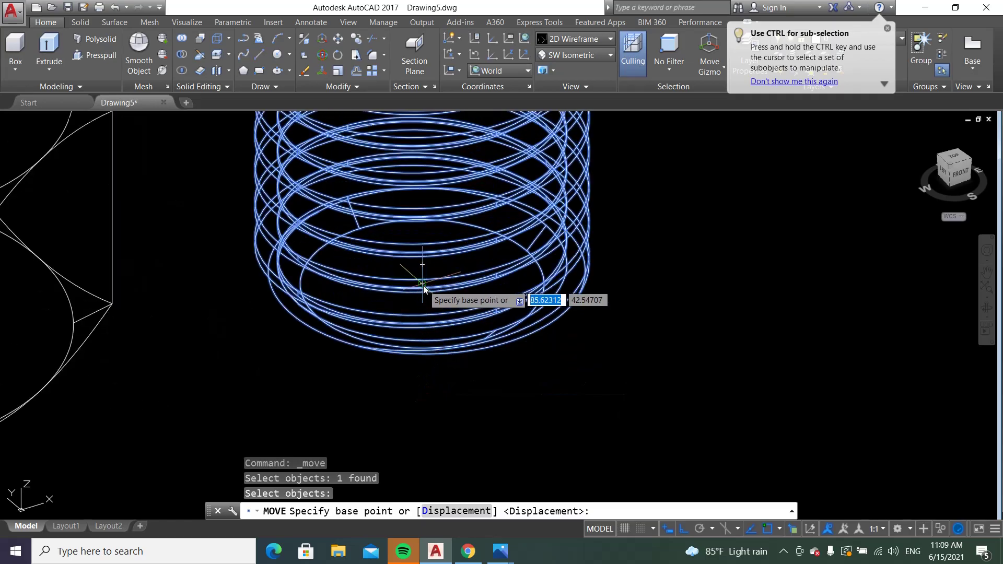
{"action": "left_click", "coordinate": [422, 283]}
{"action": "scroll", "coordinate": [422, 284], "scroll_direction": "down", "scroll_amount": 5}
{"action": "scroll", "coordinate": [292, 355], "scroll_direction": "up", "scroll_amount": 3}
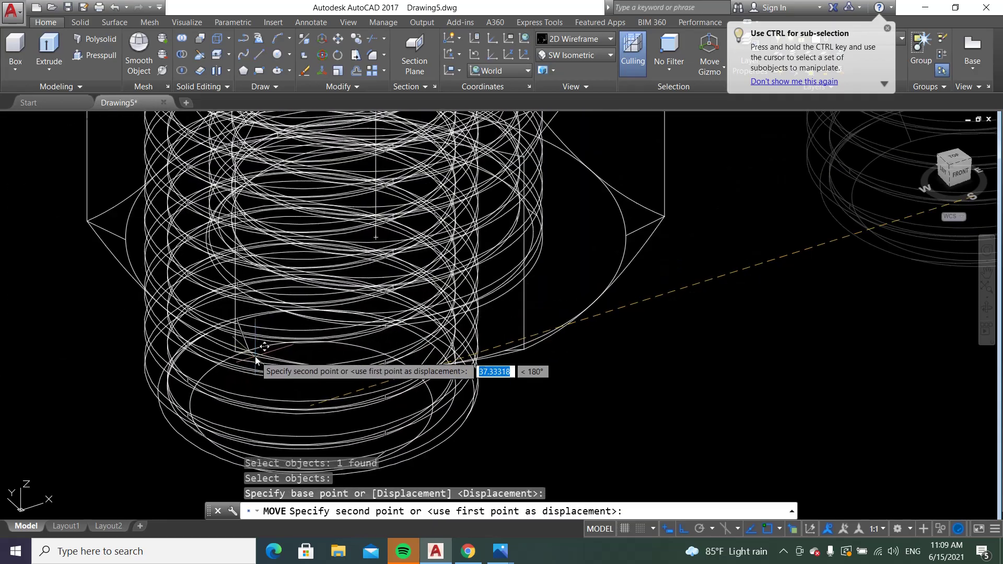
{"action": "scroll", "coordinate": [343, 343], "scroll_direction": "up", "scroll_amount": 2}
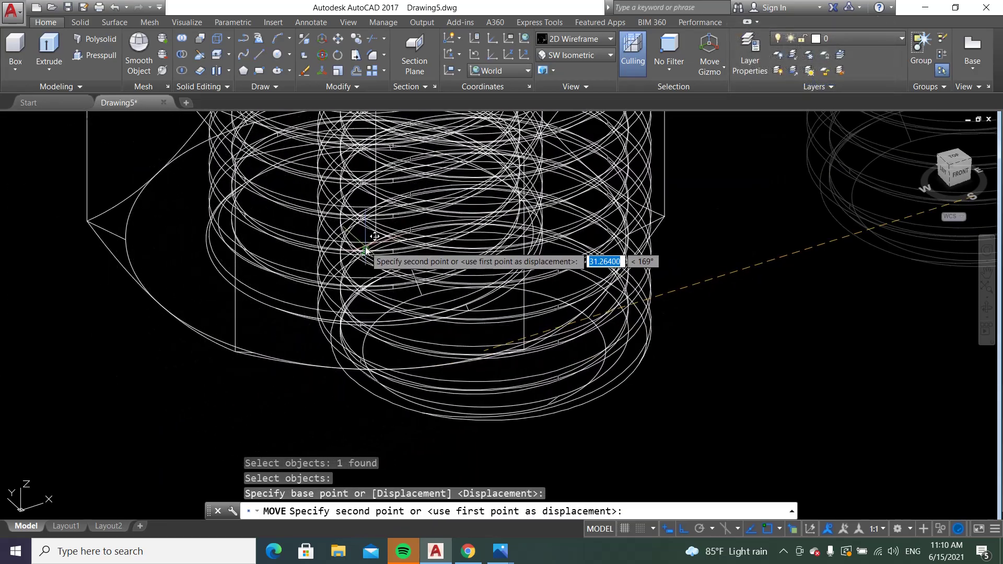
{"action": "scroll", "coordinate": [370, 246], "scroll_direction": "up", "scroll_amount": 2}
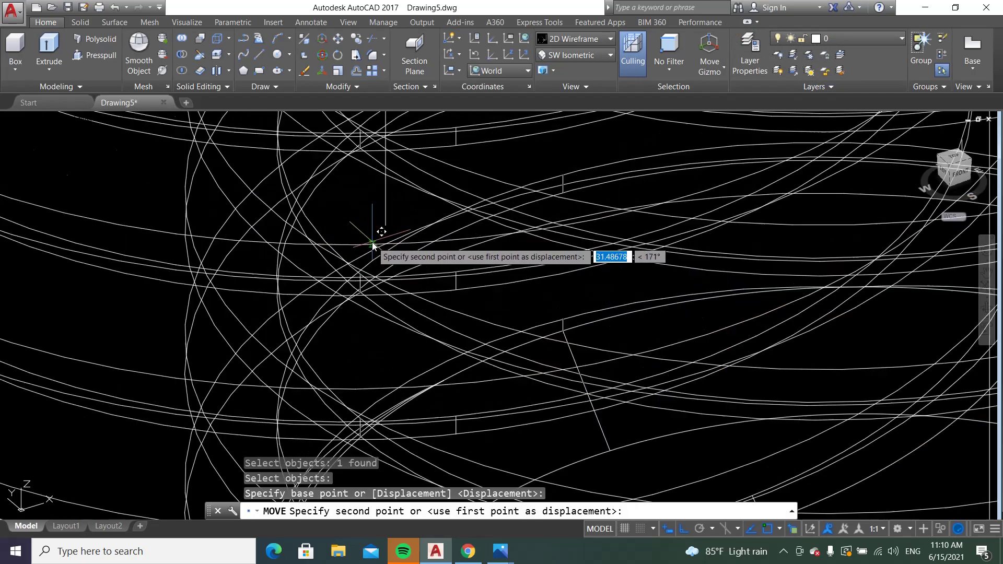
{"action": "scroll", "coordinate": [369, 243], "scroll_direction": "up", "scroll_amount": 2}
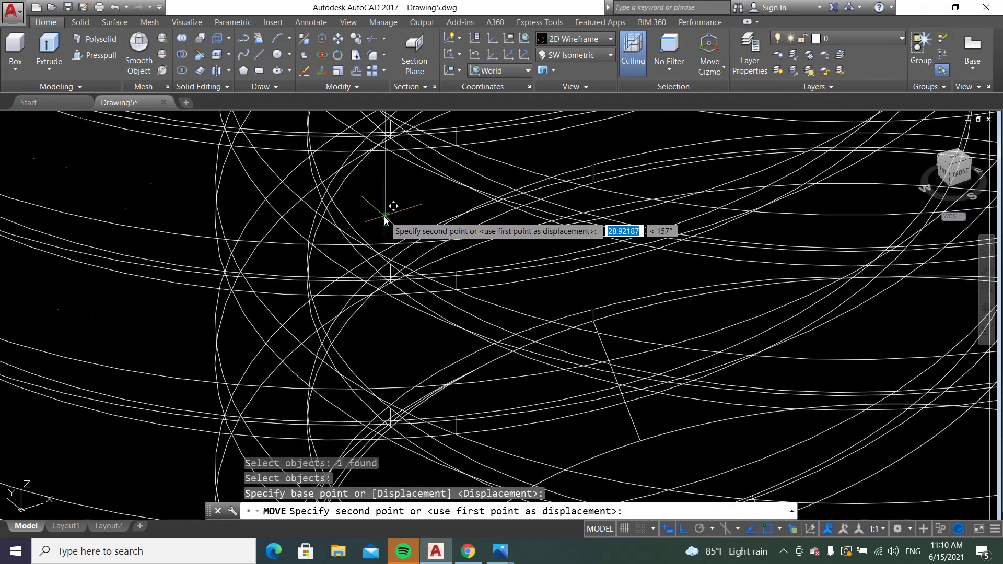
{"action": "left_click", "coordinate": [386, 230]}
{"action": "scroll", "coordinate": [385, 230], "scroll_direction": "down", "scroll_amount": 3}
{"action": "scroll", "coordinate": [376, 261], "scroll_direction": "down", "scroll_amount": 3}
{"action": "scroll", "coordinate": [338, 342], "scroll_direction": "down", "scroll_amount": 2}
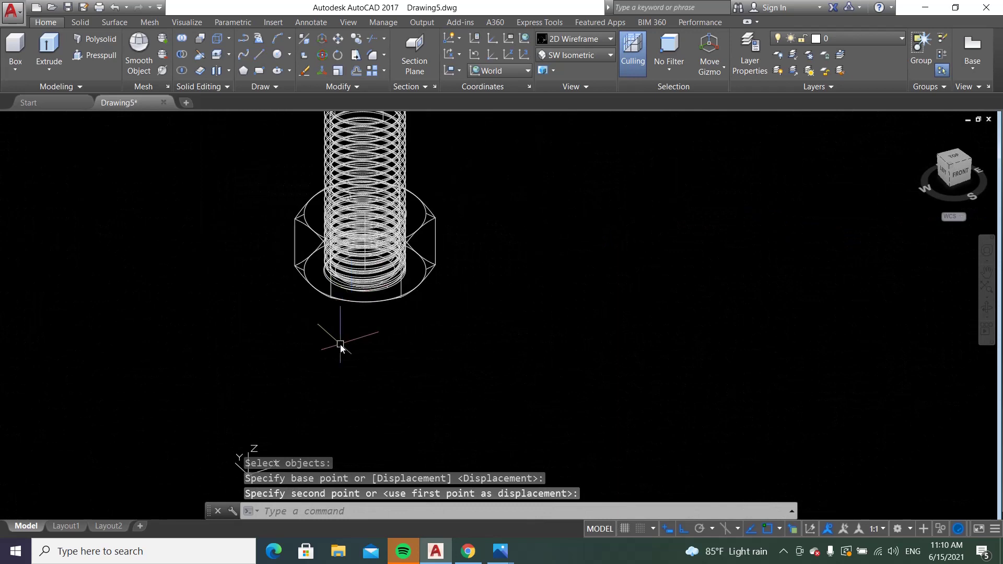
{"action": "scroll", "coordinate": [332, 336], "scroll_direction": "down", "scroll_amount": 2}
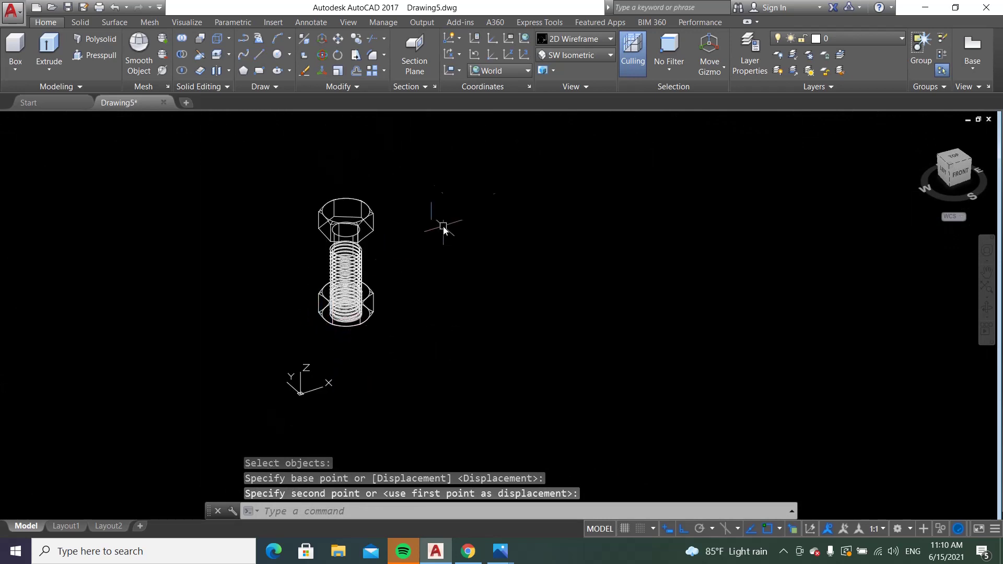
Change the visual style to Realistic shading
{"action": "left_click", "coordinate": [569, 45]}
{"action": "left_click", "coordinate": [727, 61]}
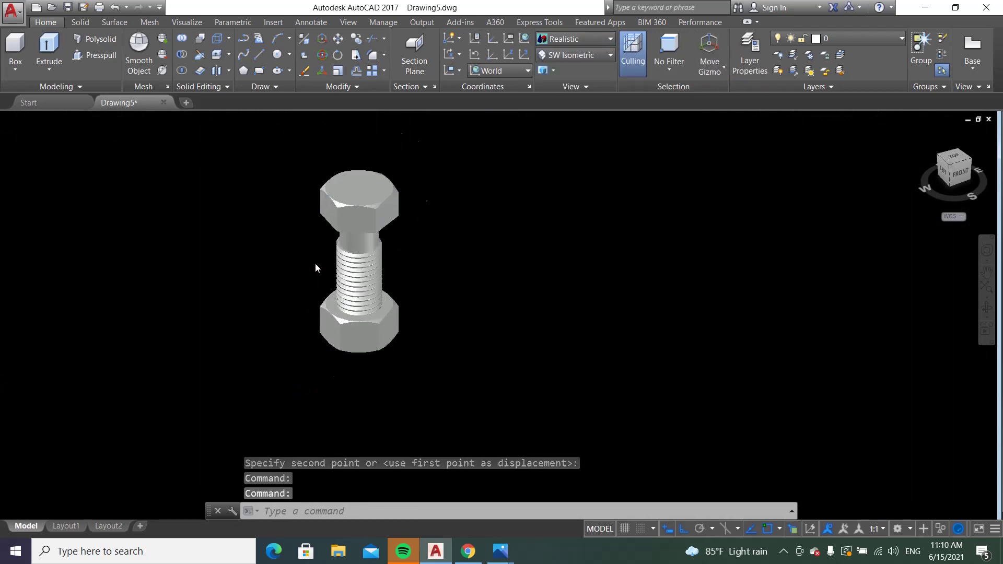
{"action": "scroll", "coordinate": [316, 268], "scroll_direction": "up", "scroll_amount": 2}
{"action": "scroll", "coordinate": [324, 317], "scroll_direction": "down", "scroll_amount": 3}
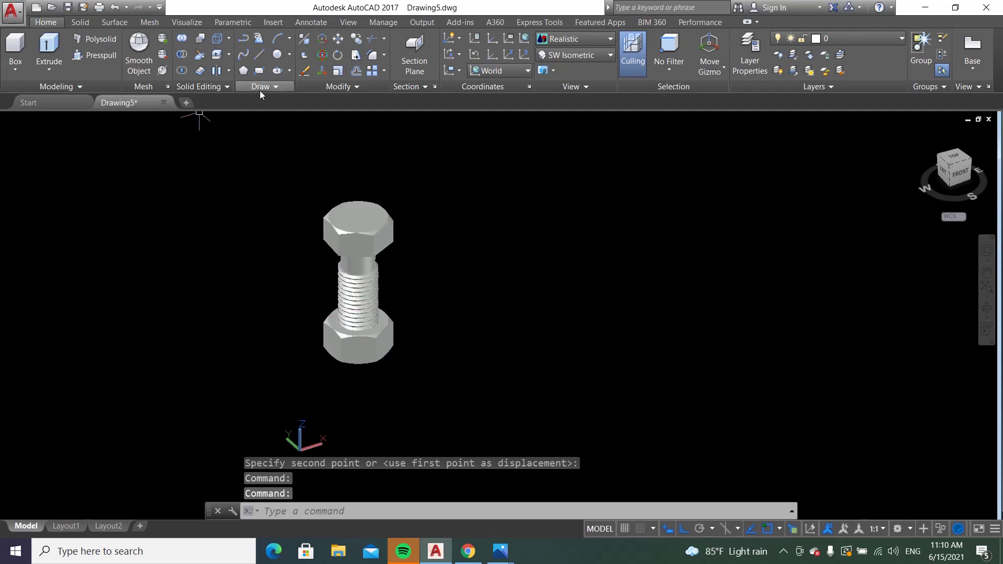
Move the bolt down so its threaded shaft passes into the nut
{"action": "left_click", "coordinate": [338, 38]}
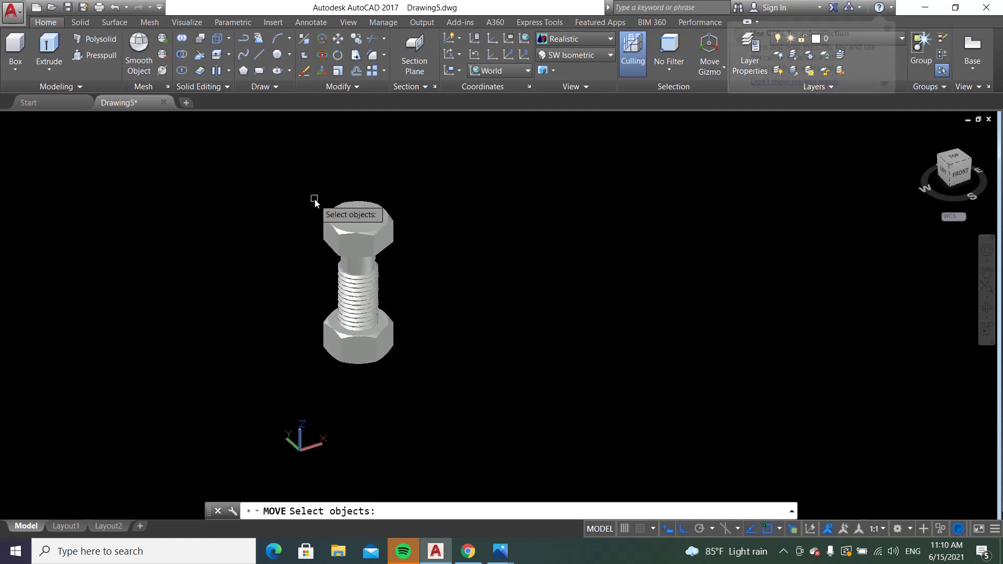
{"action": "left_click", "coordinate": [336, 223]}
{"action": "key", "text": "Return"}
{"action": "left_click", "coordinate": [429, 177]}
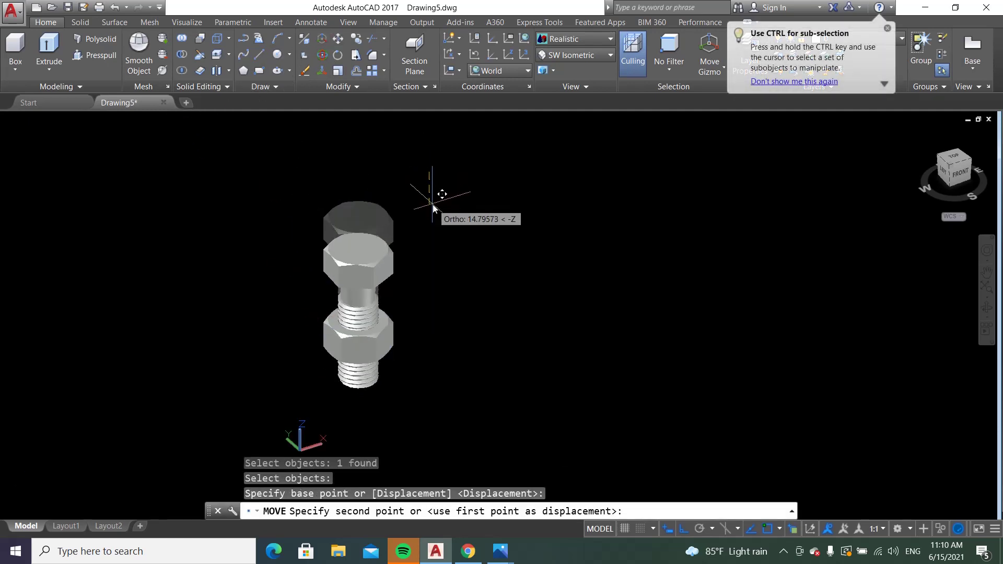
{"action": "left_click", "coordinate": [313, 258]}
{"action": "scroll", "coordinate": [298, 303], "scroll_direction": "up", "scroll_amount": 2}
{"action": "scroll", "coordinate": [298, 322], "scroll_direction": "up", "scroll_amount": 1}
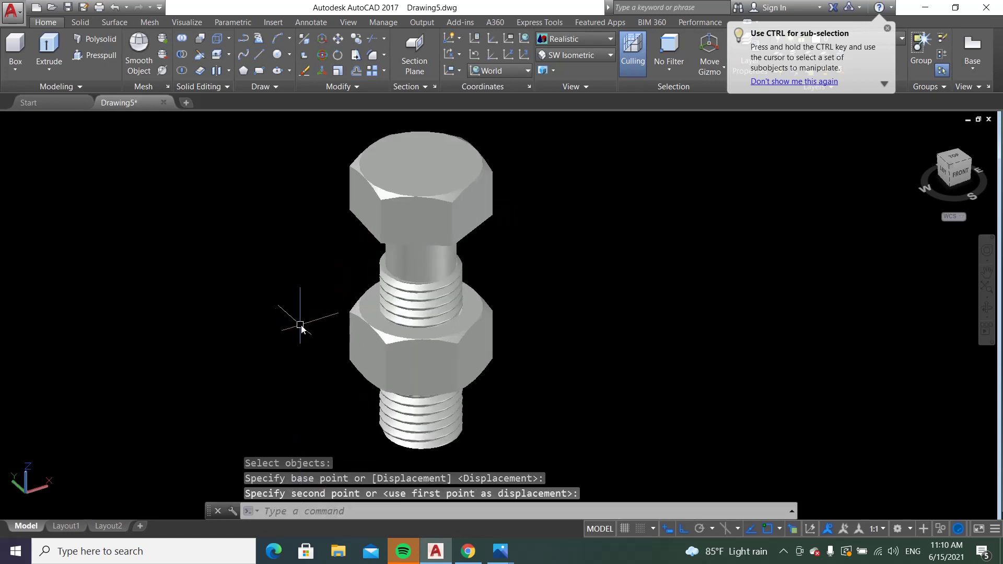
Orbit the model to a more frontal view
{"action": "left_click", "coordinate": [986, 307]}
{"action": "mouse_move", "coordinate": [445, 308]}
{"action": "left_mouse_down"}
{"action": "mouse_move", "coordinate": [394, 289]}
{"action": "mouse_move", "coordinate": [480, 244]}
{"action": "mouse_move", "coordinate": [549, 353]}
{"action": "mouse_move", "coordinate": [522, 335]}
{"action": "mouse_move", "coordinate": [315, 291]}
{"action": "mouse_move", "coordinate": [302, 301]}
{"action": "mouse_move", "coordinate": [297, 329]}
{"action": "mouse_move", "coordinate": [374, 308]}
{"action": "left_mouse_up"}
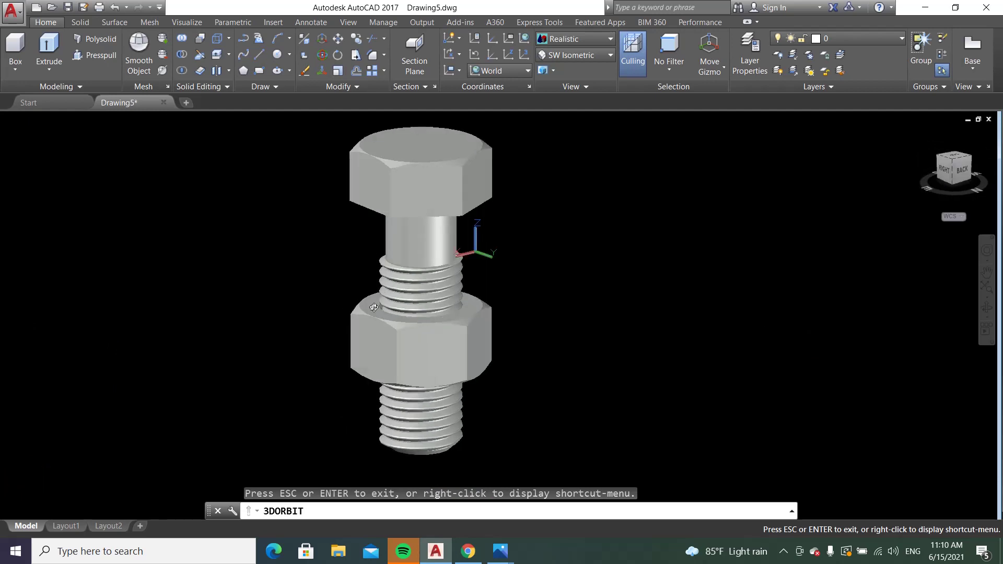
{"action": "right_click", "coordinate": [458, 242]}
{"action": "left_click", "coordinate": [480, 247]}
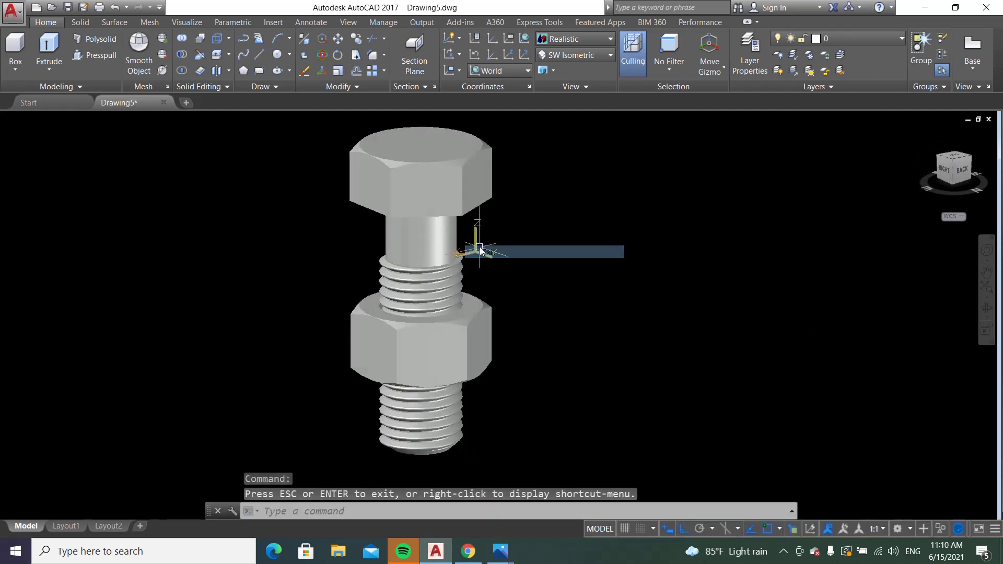
Set the bolt and nut to Color 20 in Quick Properties
{"action": "left_click", "coordinate": [462, 189]}
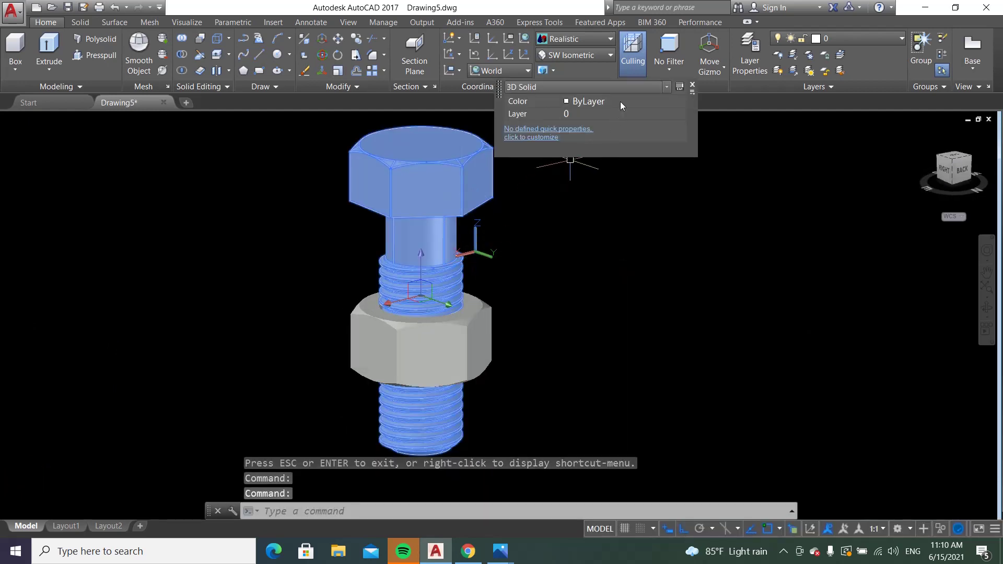
{"action": "left_click", "coordinate": [621, 102]}
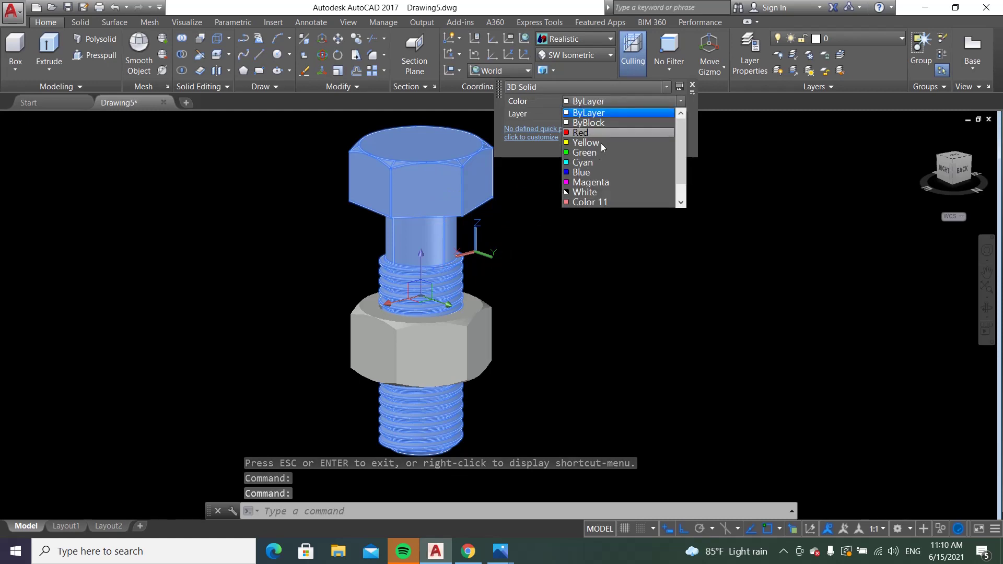
{"action": "left_click", "coordinate": [578, 201]}
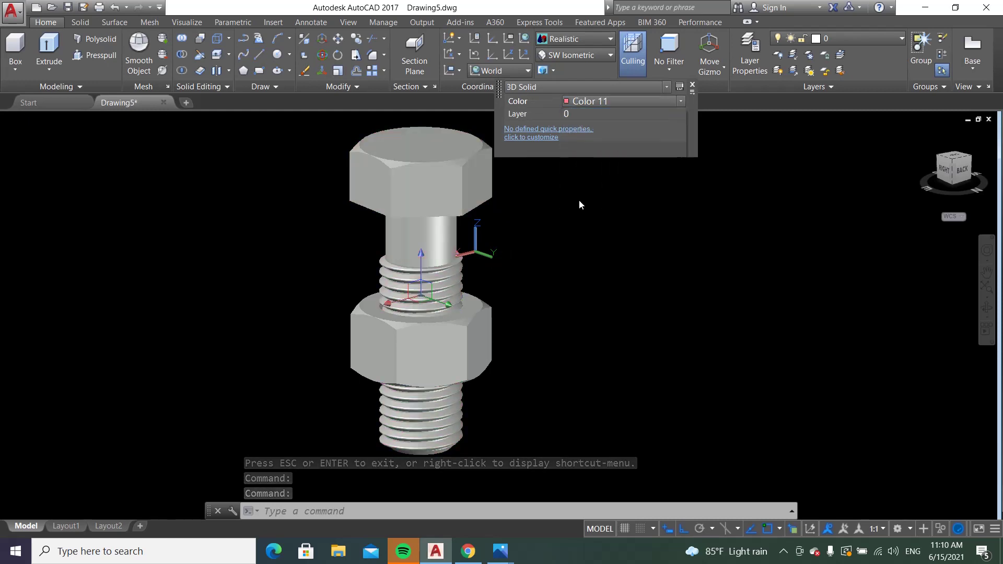
{"action": "left_click", "coordinate": [476, 314]}
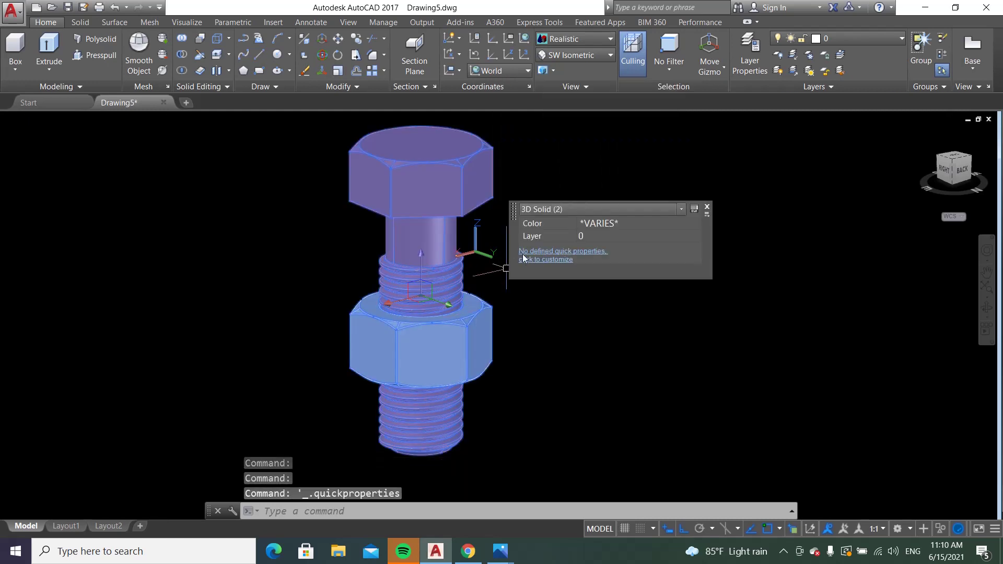
{"action": "left_click", "coordinate": [622, 223]}
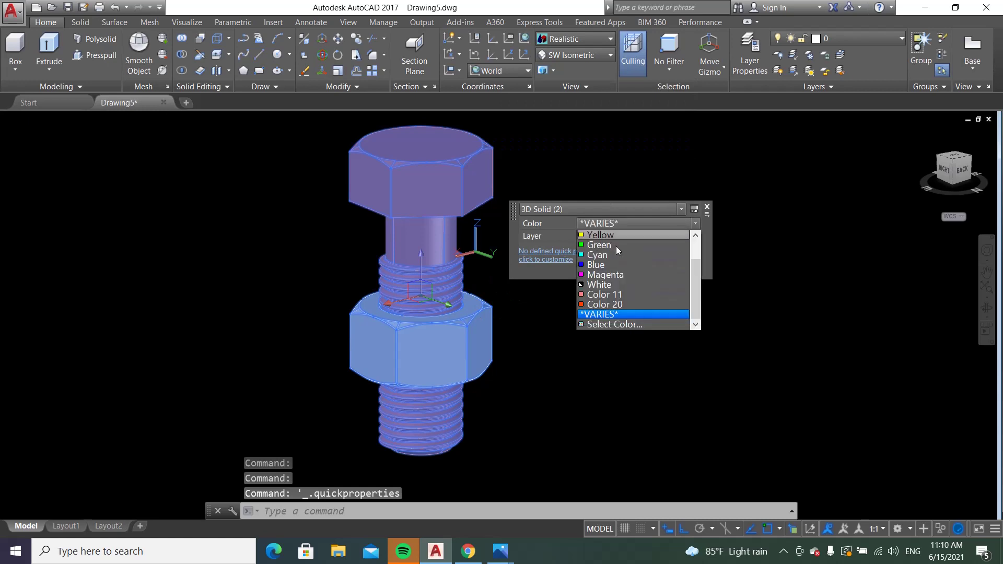
{"action": "left_click", "coordinate": [603, 304]}
{"action": "key", "text": "Escape"}
{"action": "key", "text": "Escape"}
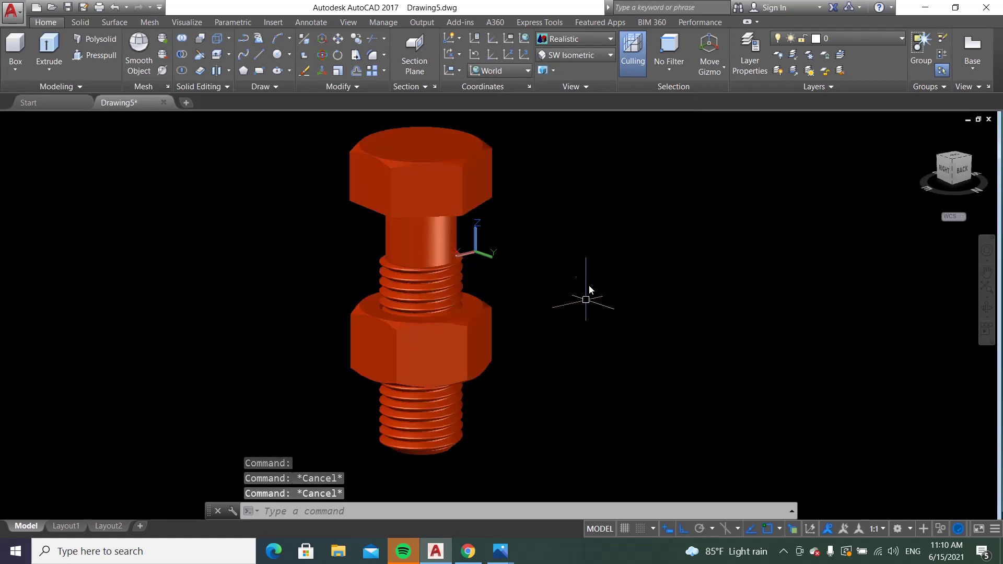
Orbit the orange assembly through side, top-front and downward-looking views
{"action": "left_click", "coordinate": [986, 312]}
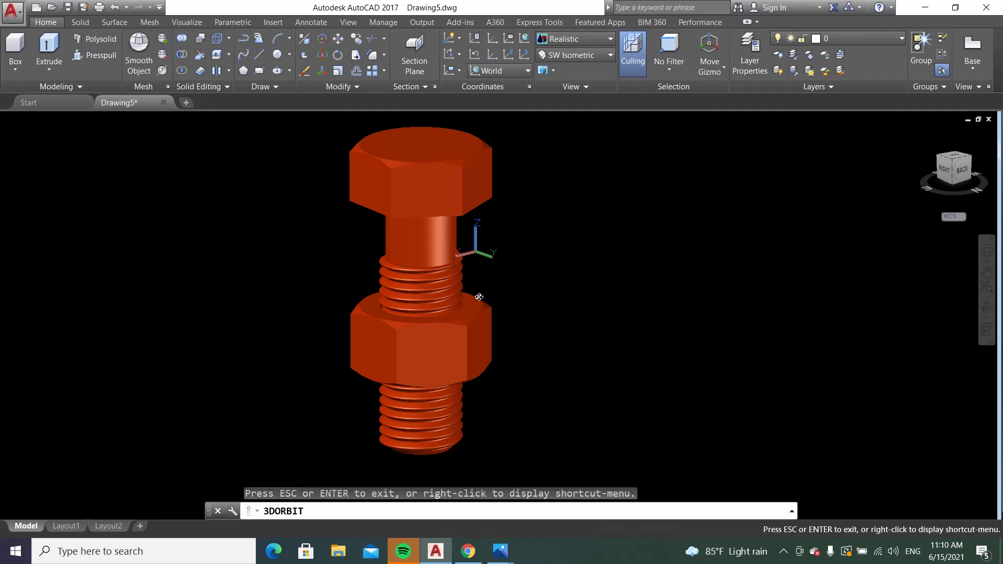
{"action": "mouse_move", "coordinate": [476, 292]}
{"action": "left_mouse_down"}
{"action": "mouse_move", "coordinate": [584, 204]}
{"action": "mouse_move", "coordinate": [477, 206]}
{"action": "mouse_move", "coordinate": [445, 360]}
{"action": "mouse_move", "coordinate": [501, 309]}
{"action": "mouse_move", "coordinate": [447, 331]}
{"action": "mouse_move", "coordinate": [418, 317]}
{"action": "mouse_move", "coordinate": [497, 226]}
{"action": "mouse_move", "coordinate": [481, 297]}
{"action": "mouse_move", "coordinate": [419, 314]}
{"action": "mouse_move", "coordinate": [351, 310]}
{"action": "mouse_move", "coordinate": [553, 219]}
{"action": "mouse_move", "coordinate": [460, 145]}
{"action": "mouse_move", "coordinate": [533, 203]}
{"action": "mouse_move", "coordinate": [496, 353]}
{"action": "mouse_move", "coordinate": [413, 181]}
{"action": "left_mouse_up"}
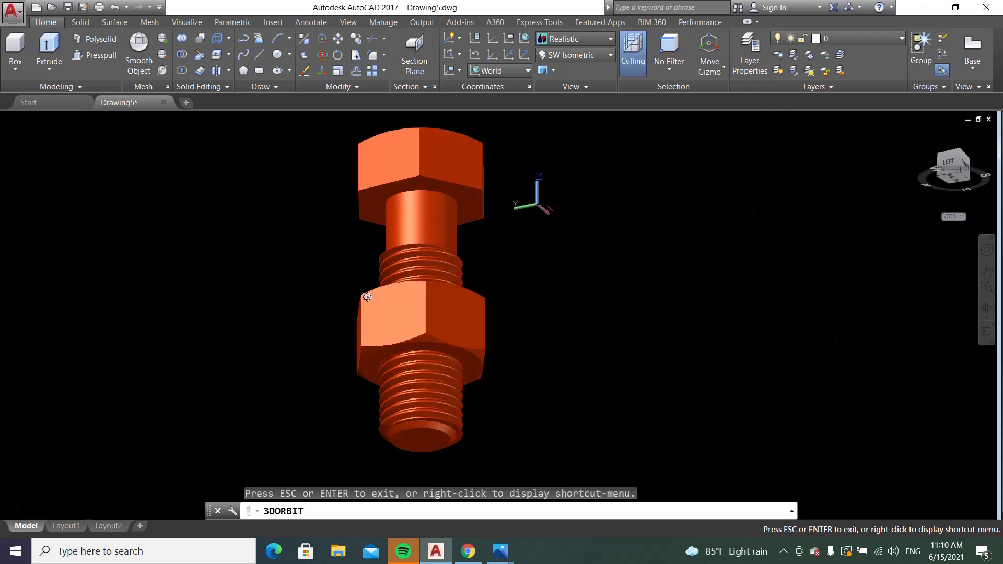
{"action": "mouse_move", "coordinate": [367, 297]}
{"action": "left_mouse_down"}
{"action": "mouse_move", "coordinate": [437, 186]}
{"action": "mouse_move", "coordinate": [464, 188]}
{"action": "mouse_move", "coordinate": [412, 357]}
{"action": "left_mouse_up"}
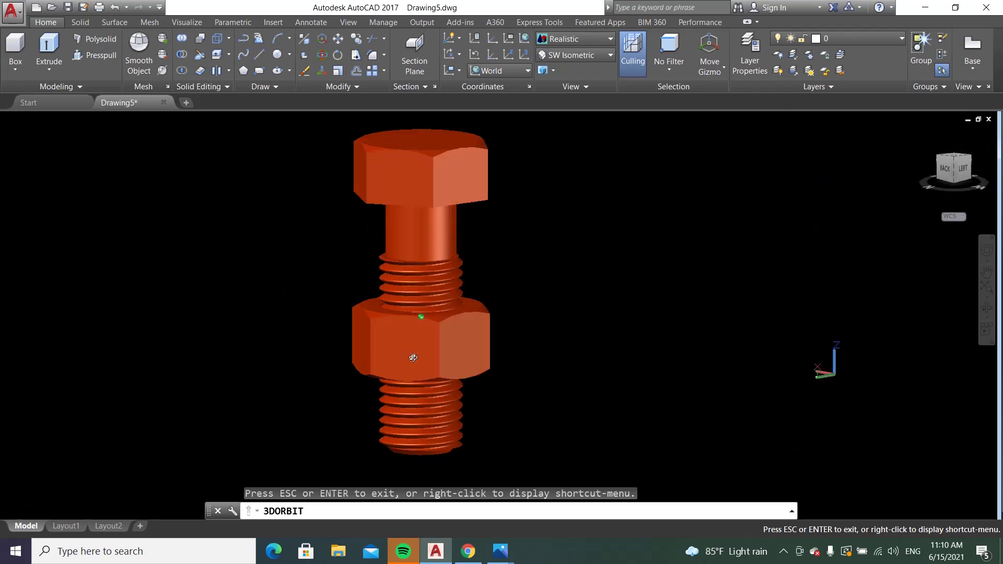
{"action": "mouse_move", "coordinate": [455, 251]}
{"action": "left_mouse_down"}
{"action": "mouse_move", "coordinate": [444, 382]}
{"action": "mouse_move", "coordinate": [446, 236]}
{"action": "left_mouse_up"}
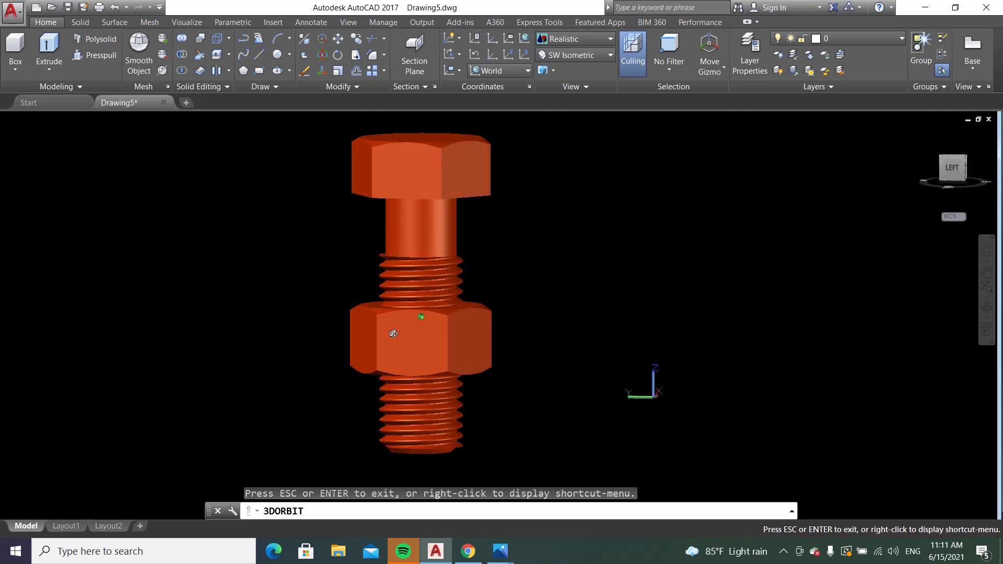
{"action": "mouse_move", "coordinate": [462, 254]}
{"action": "left_mouse_down"}
{"action": "mouse_move", "coordinate": [445, 310]}
{"action": "mouse_move", "coordinate": [439, 237]}
{"action": "left_mouse_up"}
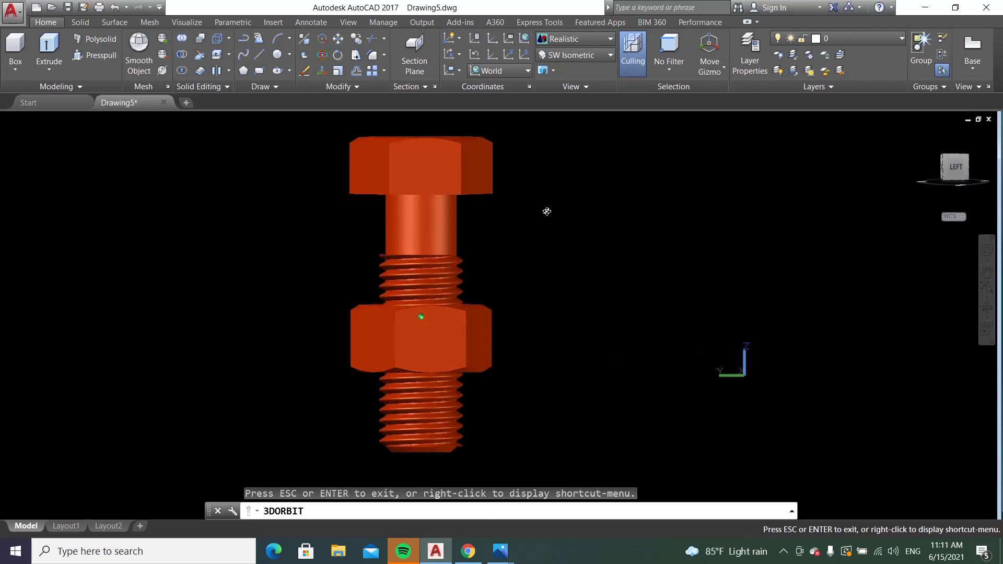
{"action": "mouse_move", "coordinate": [510, 301]}
{"action": "left_mouse_down"}
{"action": "mouse_move", "coordinate": [430, 398]}
{"action": "mouse_move", "coordinate": [429, 278]}
{"action": "mouse_move", "coordinate": [458, 459]}
{"action": "mouse_move", "coordinate": [457, 268]}
{"action": "mouse_move", "coordinate": [425, 320]}
{"action": "mouse_move", "coordinate": [455, 240]}
{"action": "mouse_move", "coordinate": [425, 323]}
{"action": "mouse_move", "coordinate": [432, 380]}
{"action": "mouse_move", "coordinate": [432, 309]}
{"action": "mouse_move", "coordinate": [445, 331]}
{"action": "mouse_move", "coordinate": [473, 270]}
{"action": "mouse_move", "coordinate": [463, 226]}
{"action": "mouse_move", "coordinate": [399, 261]}
{"action": "mouse_move", "coordinate": [403, 222]}
{"action": "mouse_move", "coordinate": [394, 230]}
{"action": "mouse_move", "coordinate": [408, 200]}
{"action": "mouse_move", "coordinate": [356, 250]}
{"action": "mouse_move", "coordinate": [453, 267]}
{"action": "left_mouse_up"}
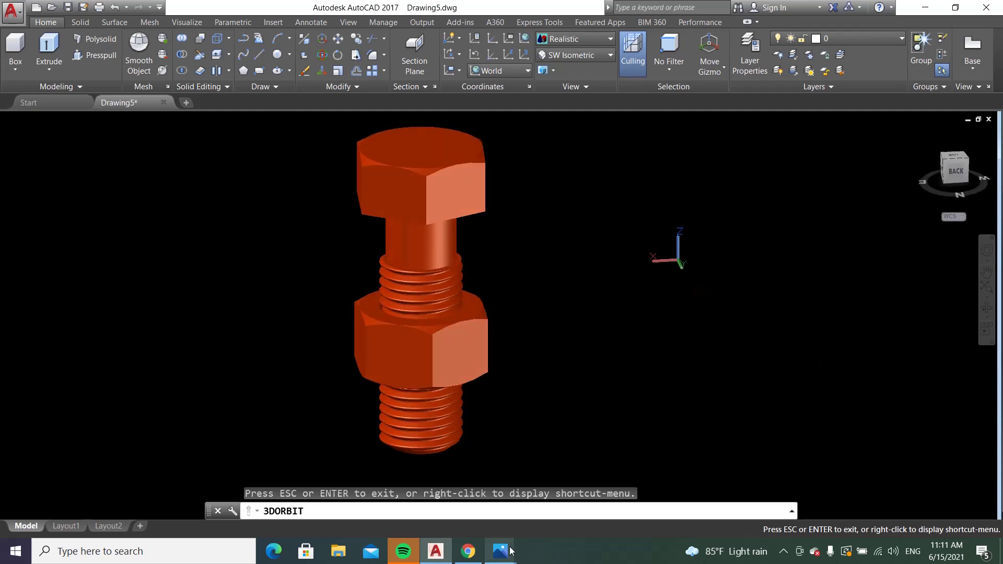
{"action": "mouse_move", "coordinate": [500, 551]}
{"action": "left_click", "coordinate": [575, 471]}
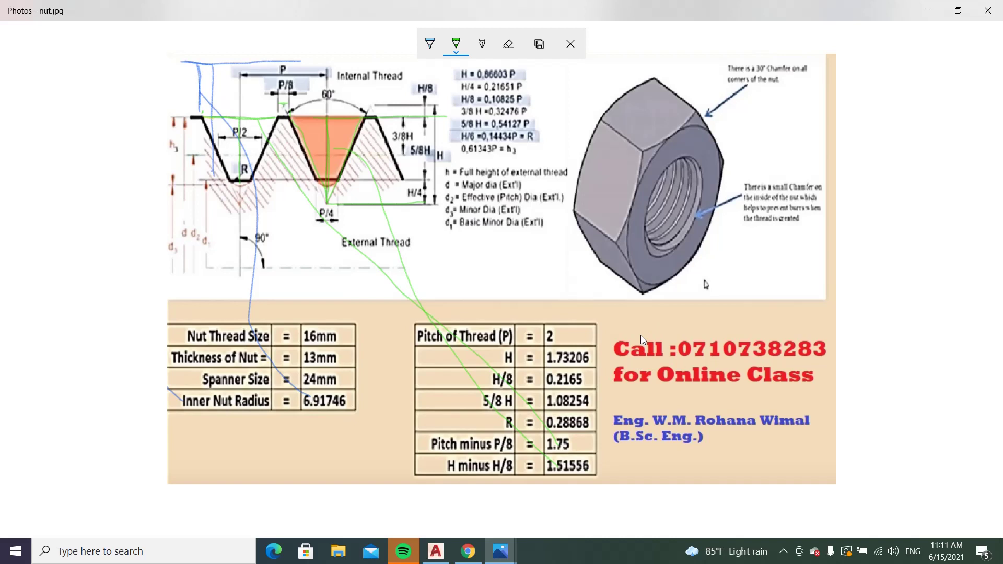
{"action": "left_click", "coordinate": [435, 550]}
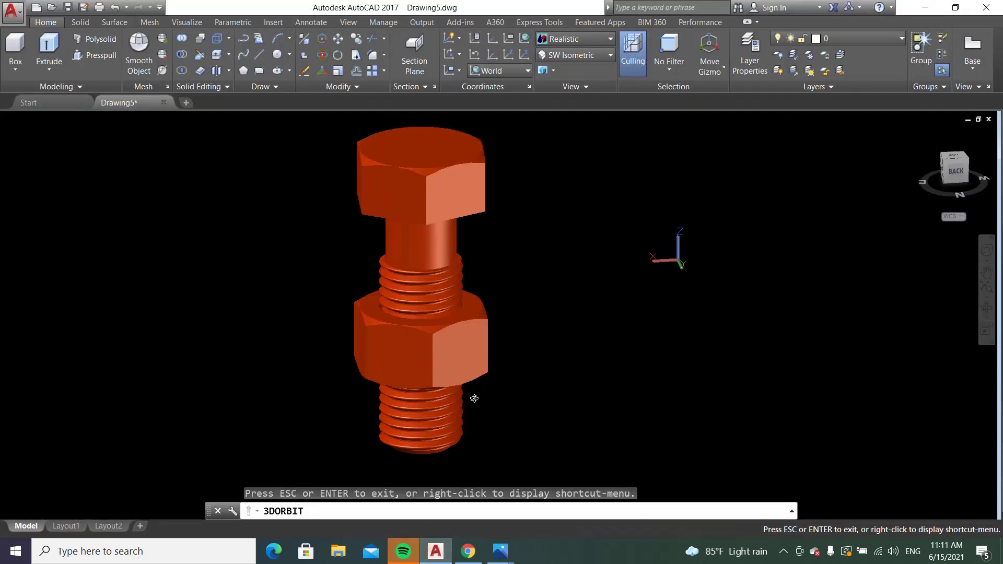
Orbit the model slightly, then show the hidden notification-area icons
{"action": "mouse_move", "coordinate": [481, 250]}
{"action": "left_mouse_down"}
{"action": "mouse_move", "coordinate": [426, 292]}
{"action": "mouse_move", "coordinate": [352, 296]}
{"action": "mouse_move", "coordinate": [598, 297]}
{"action": "mouse_move", "coordinate": [421, 308]}
{"action": "mouse_move", "coordinate": [448, 327]}
{"action": "left_mouse_up"}
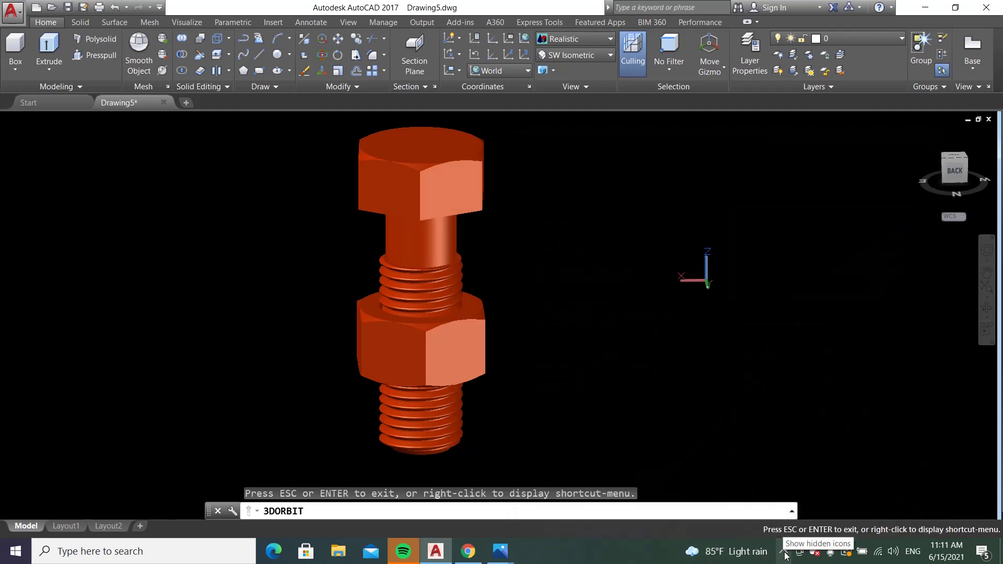
{"action": "left_click", "coordinate": [784, 553]}
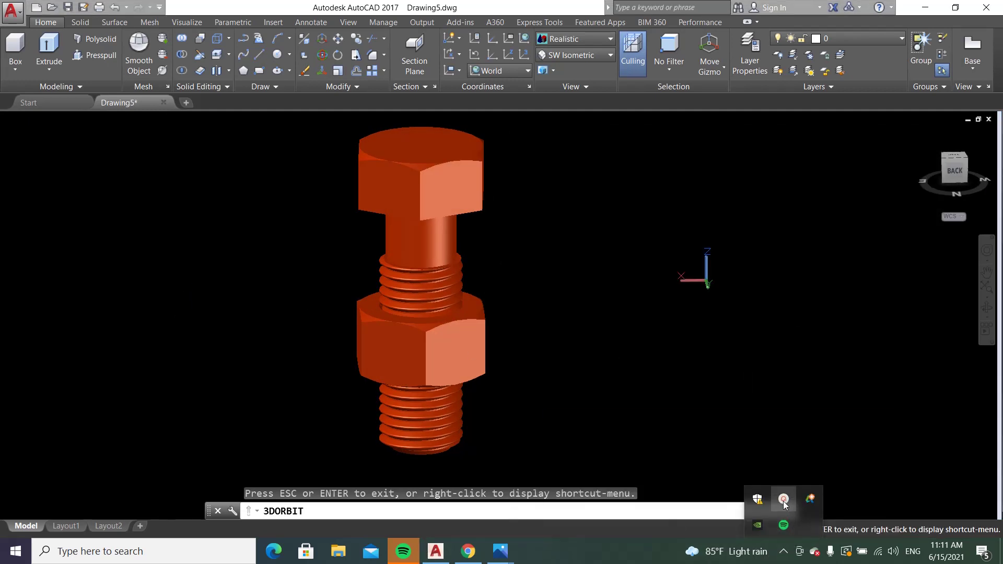